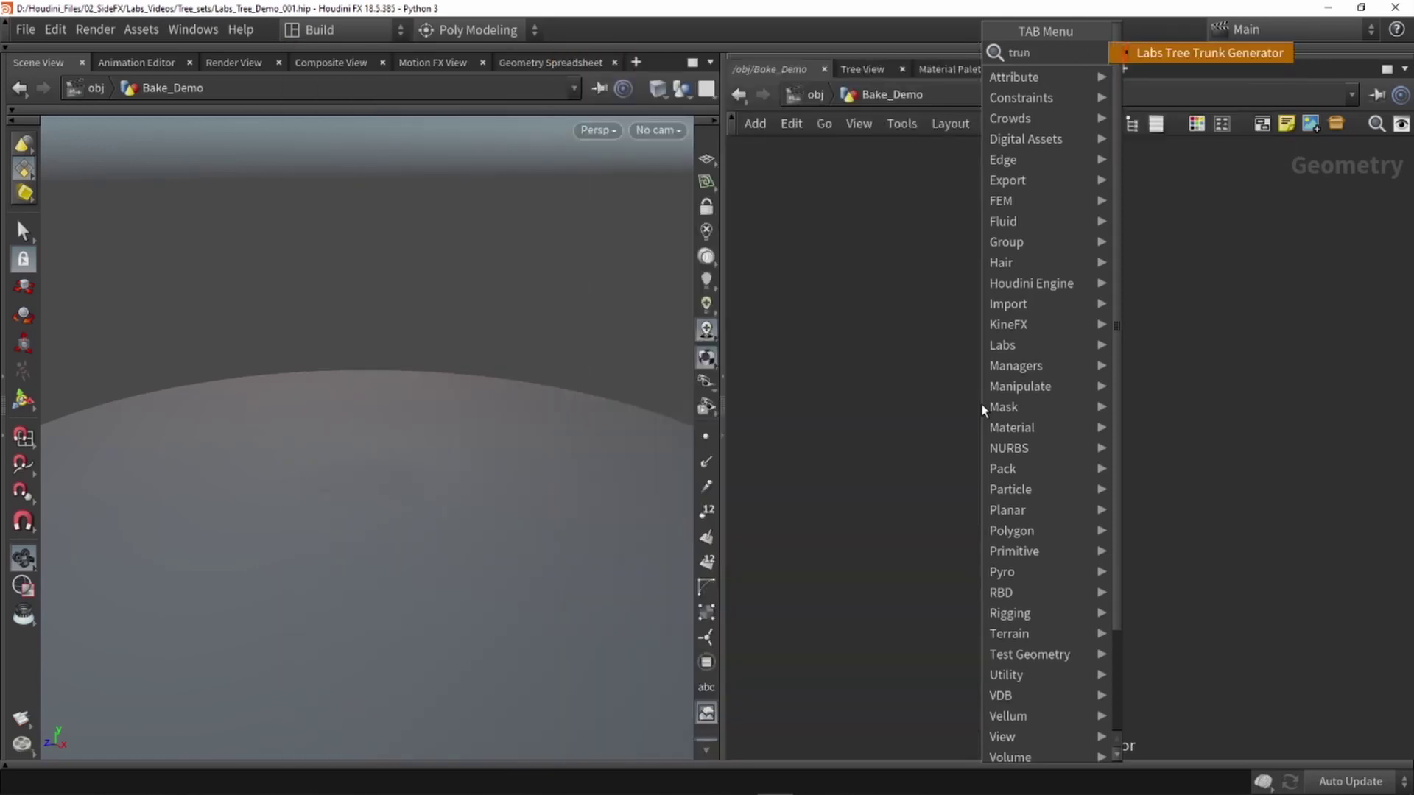
Step: Add a Labs Tree Trunk Generator node to the Bake_Demo network and show its parameters above the node
{"action": "left_click", "coordinate": [981, 405]}
{"action": "left_click", "coordinate": [980, 403]}
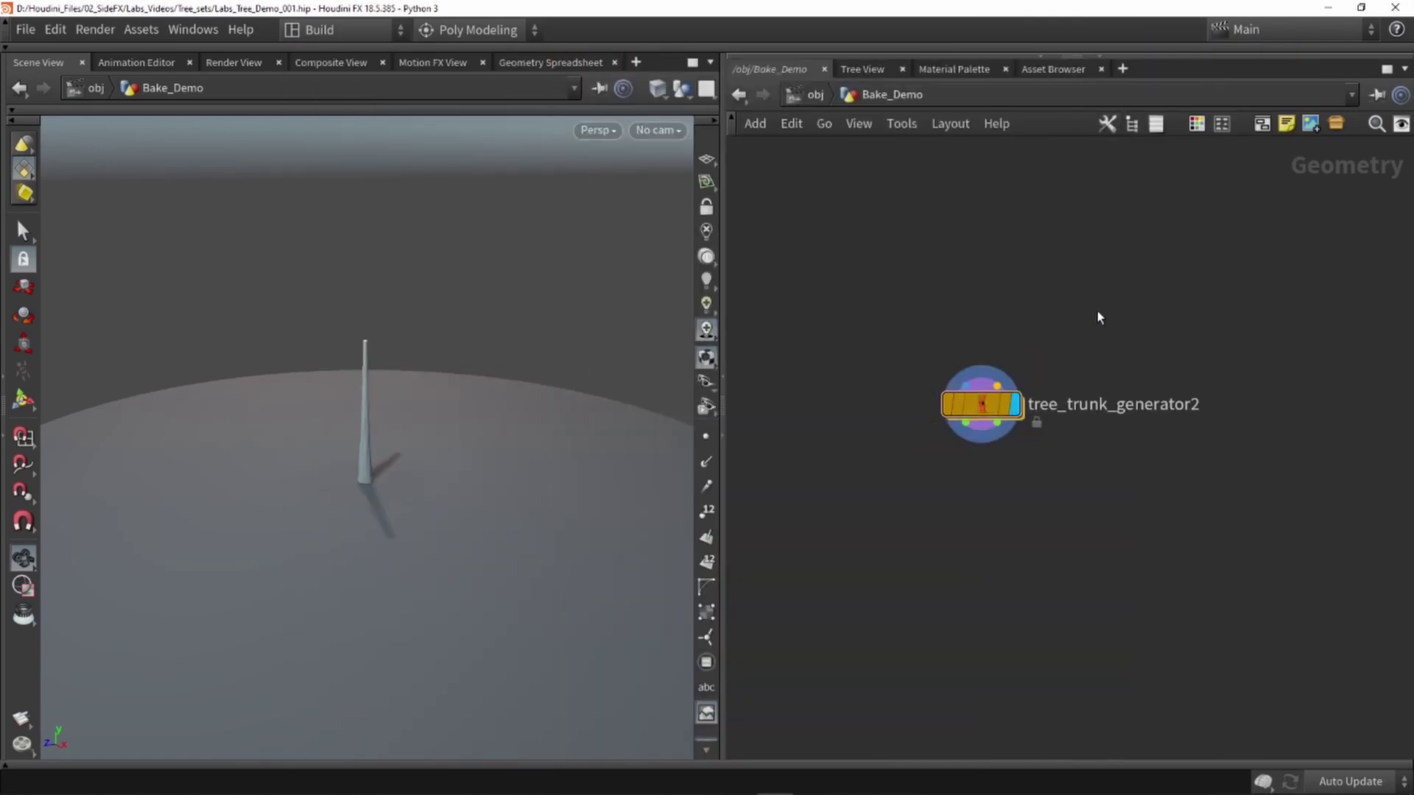
{"action": "key", "text": "p"}
{"action": "left_click_drag", "start_coordinate": [973, 357], "coordinate": [755, 432]}
{"action": "middle_click_drag", "start_coordinate": [886, 501], "coordinate": [921, 640]}
{"action": "scroll", "coordinate": [881, 557], "scroll_direction": "up", "scroll_amount": 3}
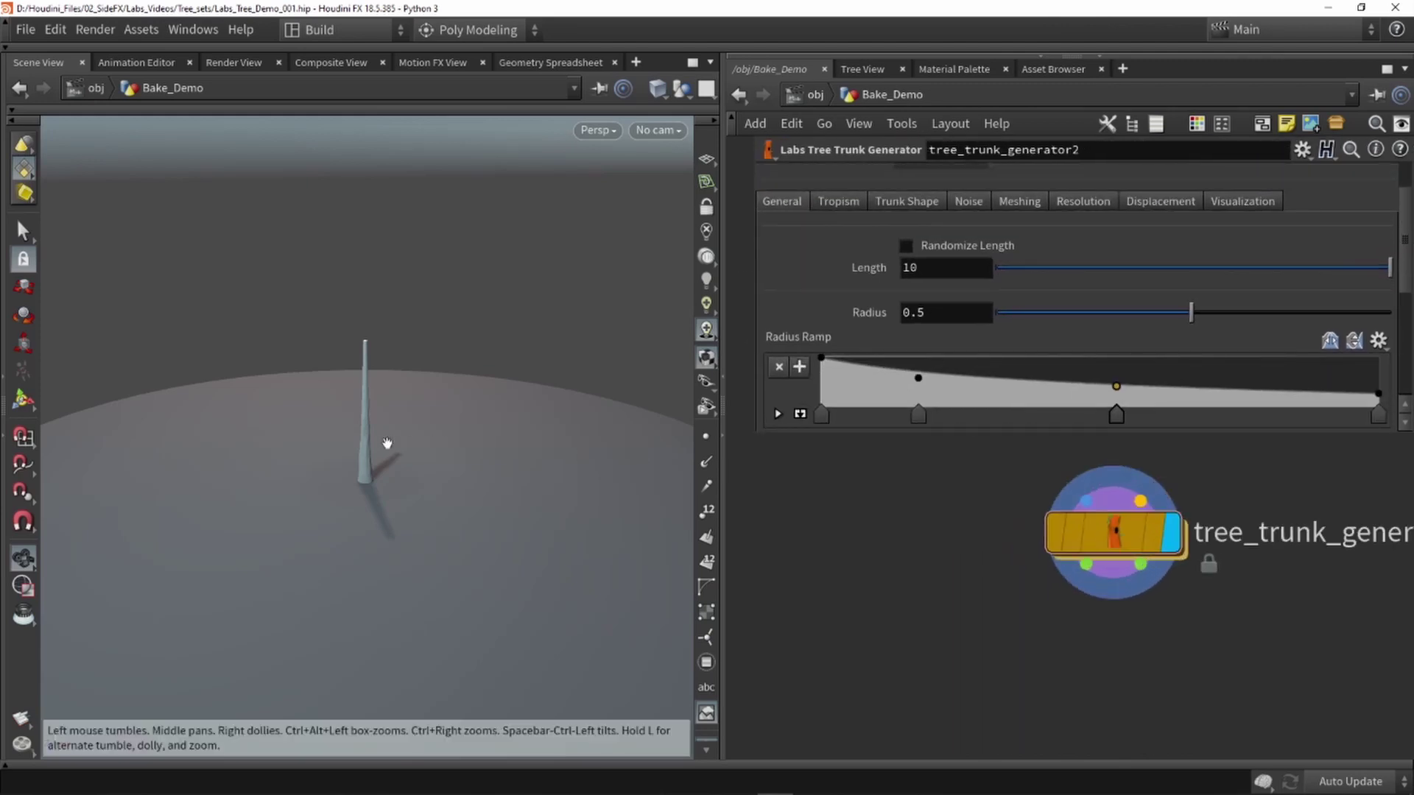
Step: Set the trunk generator's length to 3
{"action": "scroll", "coordinate": [346, 414], "scroll_direction": "up", "scroll_amount": 5}
{"action": "left_click", "coordinate": [948, 267]}
{"action": "type", "text": "3"}
{"action": "key", "text": "Return"}
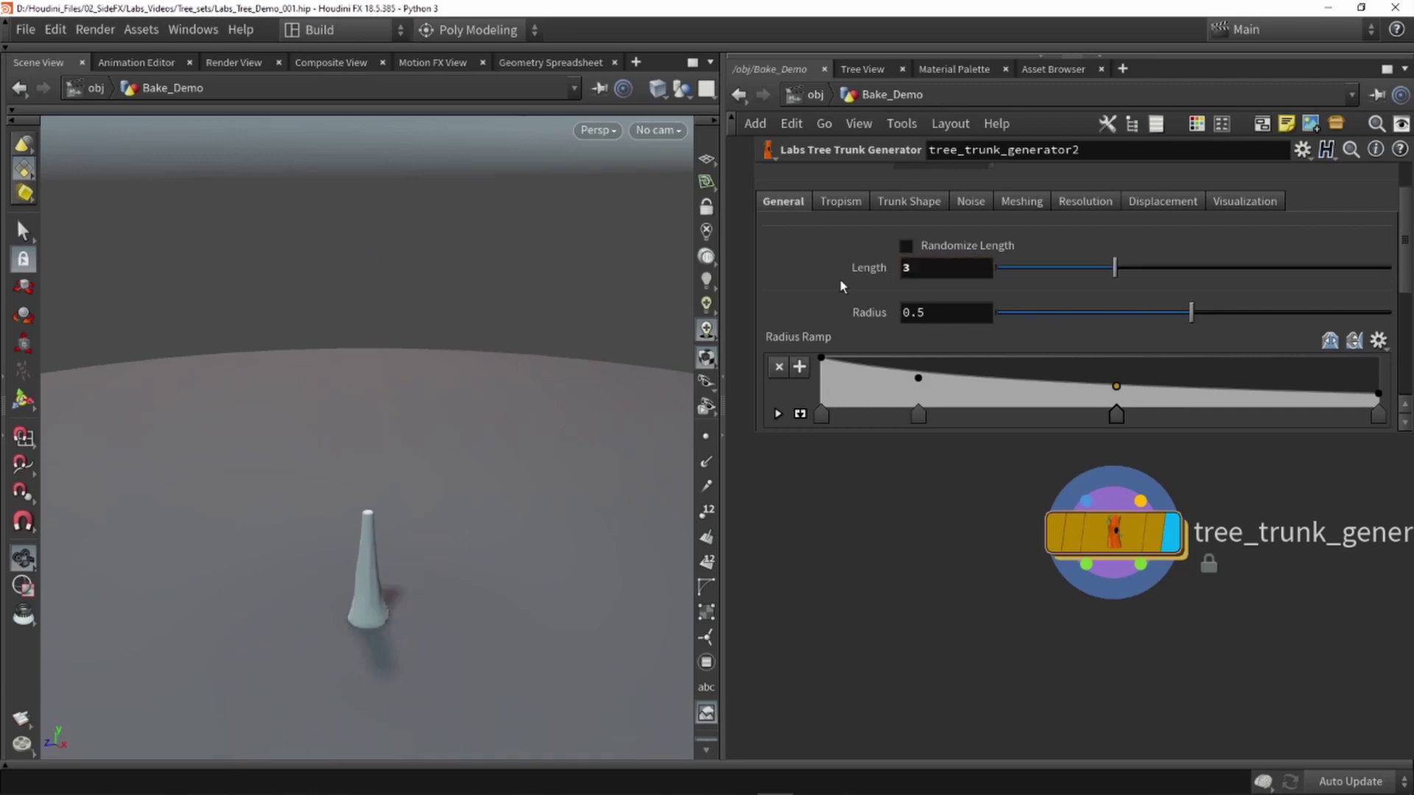
Step: Set the trunk radius to 0.093 and lower the radius ramp's end point so the trunk tapers to a fine tip
{"action": "scroll", "coordinate": [360, 616], "scroll_direction": "up", "scroll_amount": 5}
{"action": "scroll", "coordinate": [360, 617], "scroll_direction": "down", "scroll_amount": 2}
{"action": "middle_click_drag", "start_coordinate": [373, 554], "coordinate": [371, 580]}
{"action": "left_click_drag", "start_coordinate": [1190, 312], "coordinate": [1028, 317]}
{"action": "left_click_drag", "start_coordinate": [1377, 394], "coordinate": [1378, 405]}
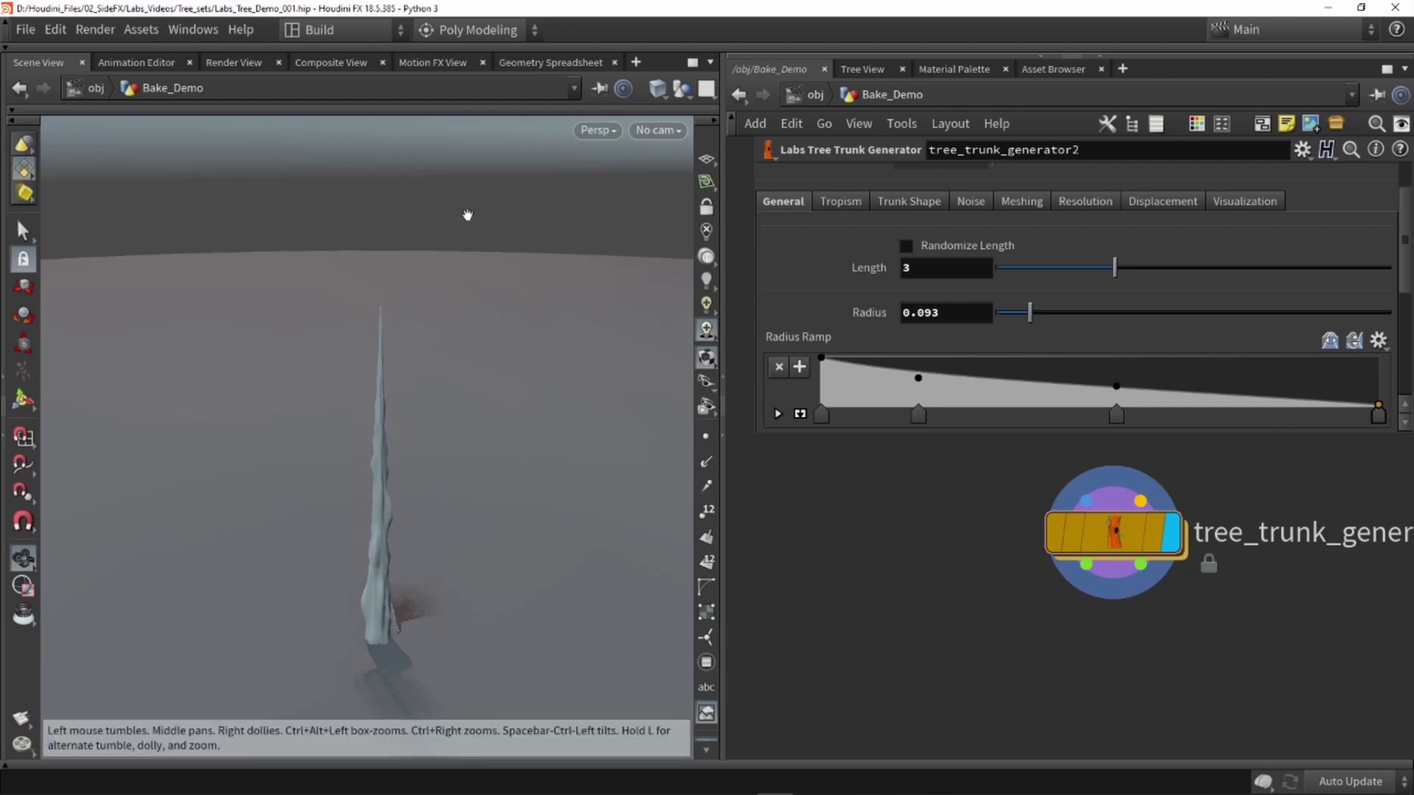
{"action": "left_click_drag", "start_coordinate": [829, 361], "coordinate": [829, 365]}
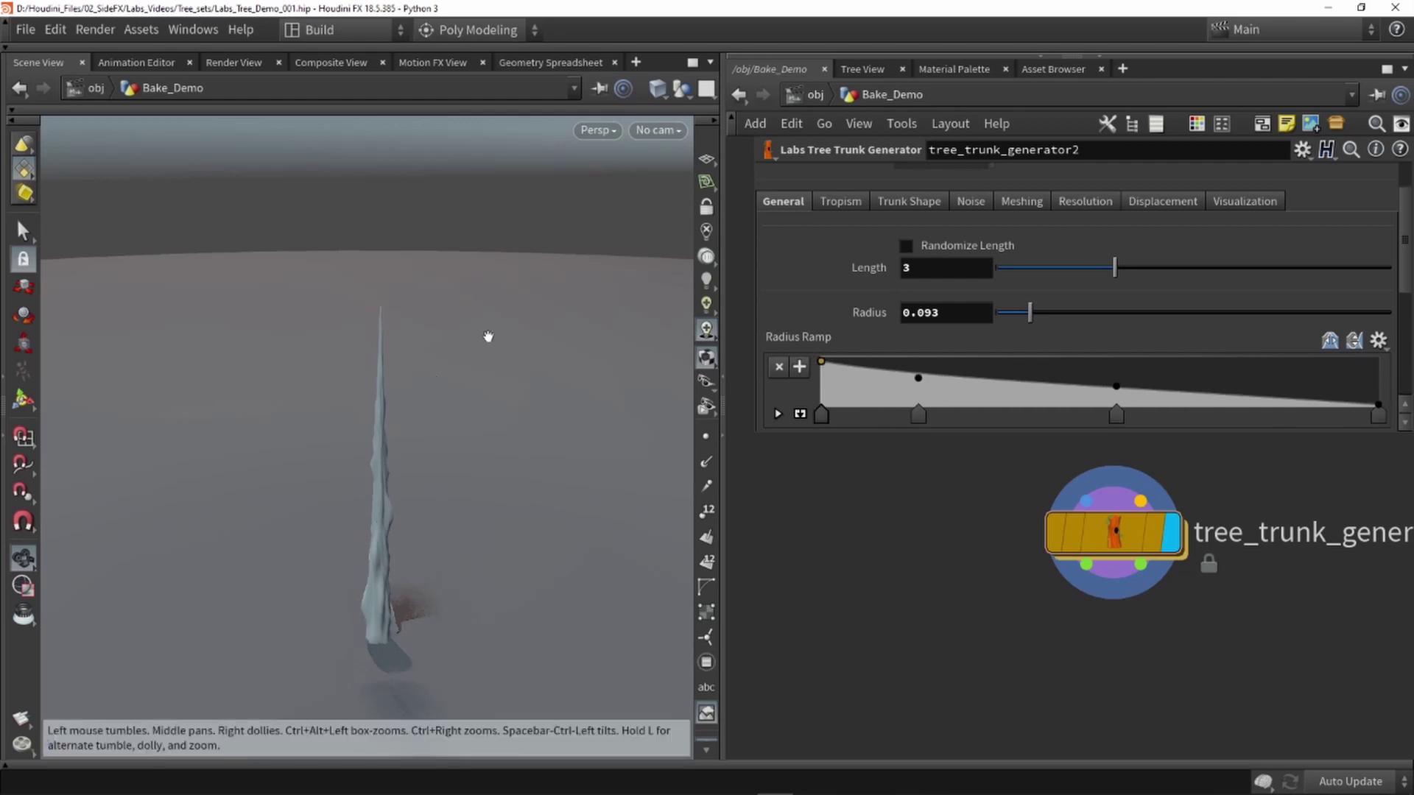
Step: Toggle the trunk's mesh noise to compare its effect and reduce the noise intensity to nearly zero
{"action": "left_click", "coordinate": [963, 205]}
{"action": "left_click", "coordinate": [859, 230]}
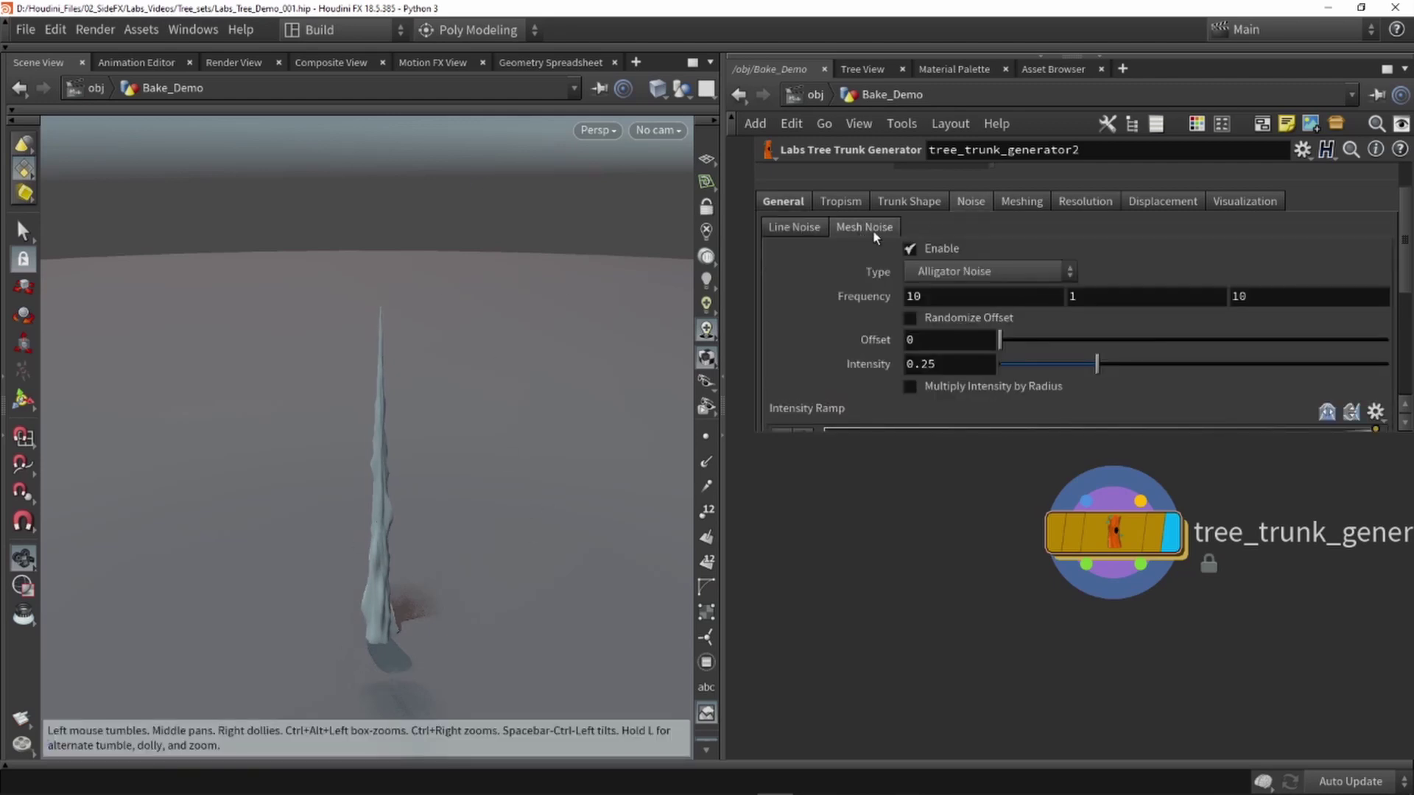
{"action": "left_click", "coordinate": [911, 249]}
{"action": "left_click", "coordinate": [919, 246]}
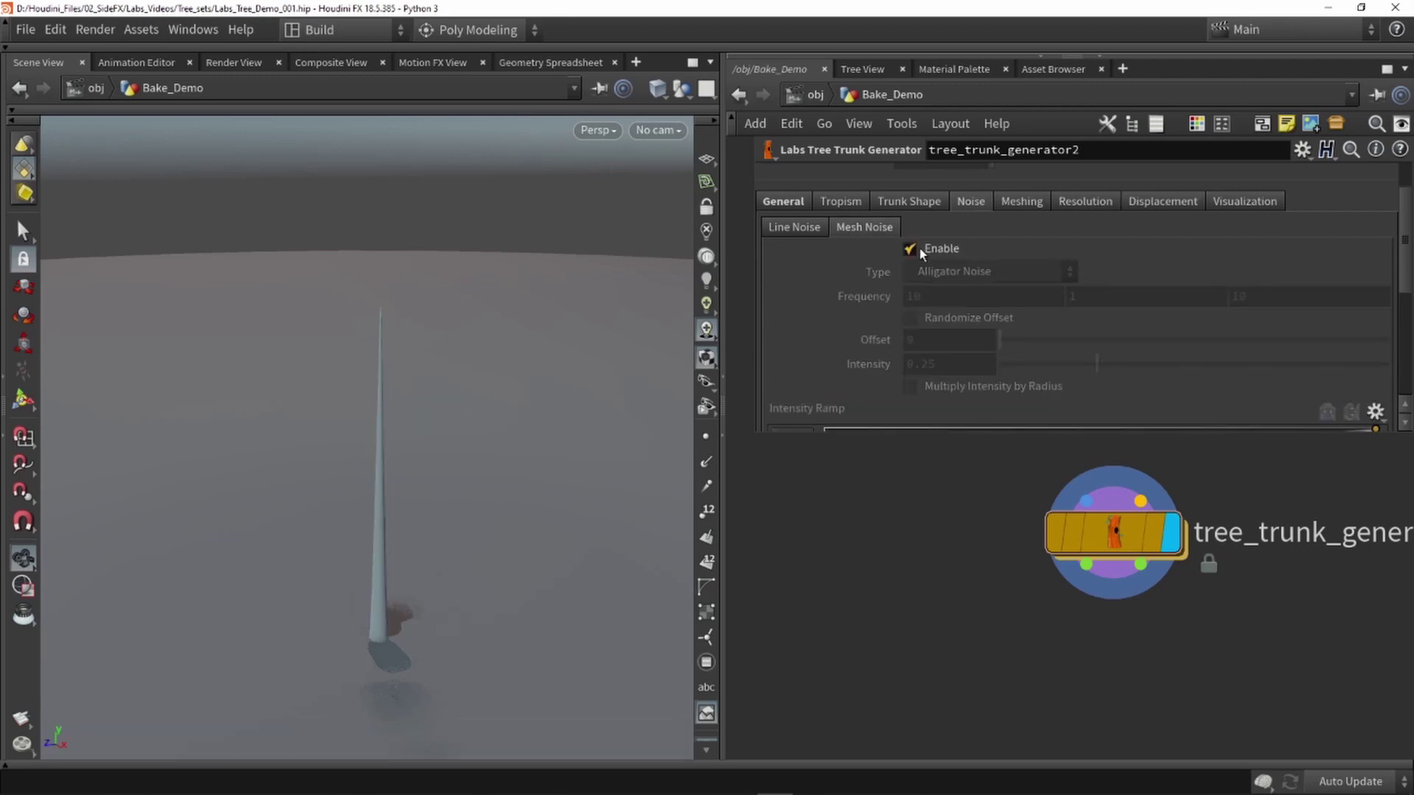
{"action": "left_click_drag", "start_coordinate": [1093, 364], "coordinate": [1011, 365]}
Step: Enable line noise on the trunk and set the primary noise intensity to 0.155
{"action": "left_click", "coordinate": [814, 232]}
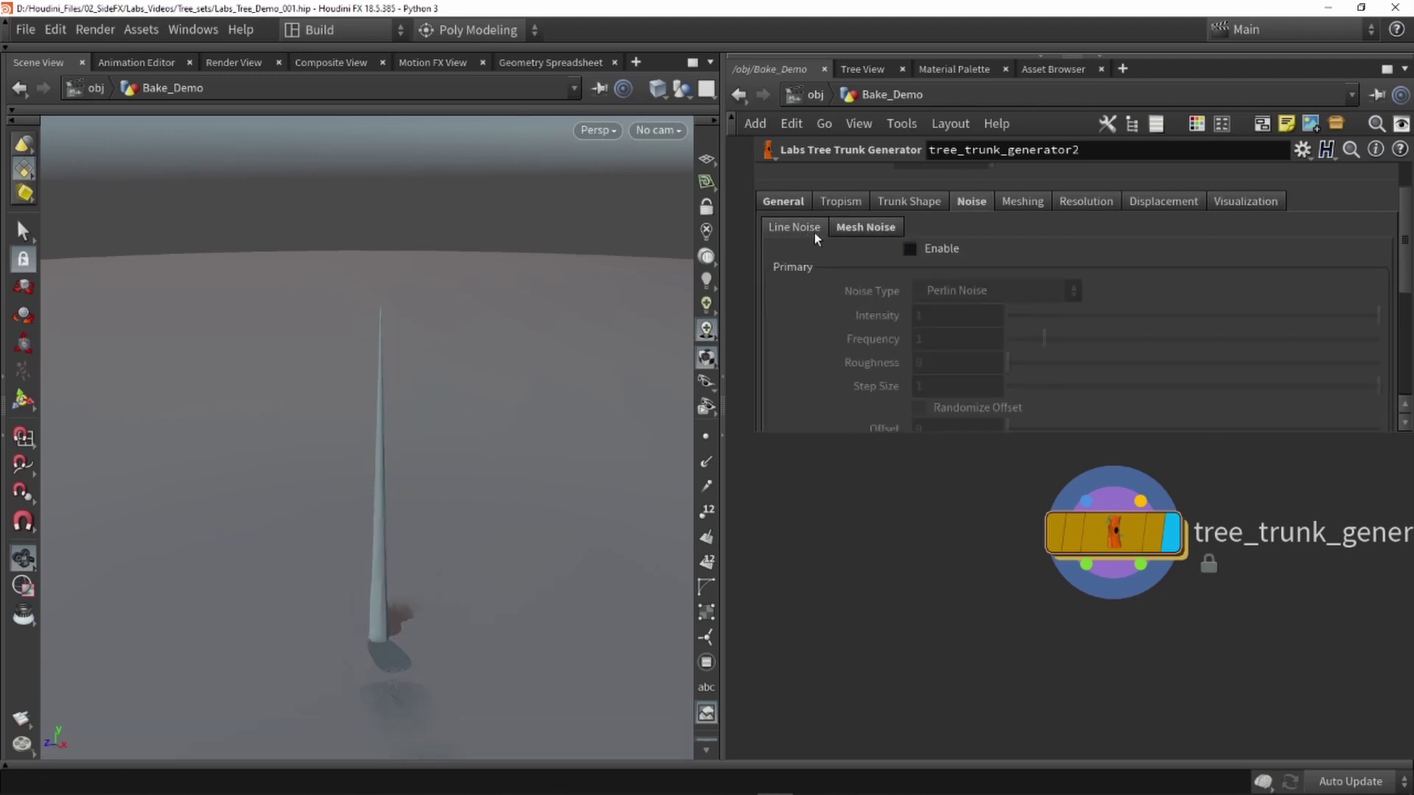
{"action": "left_click", "coordinate": [922, 249]}
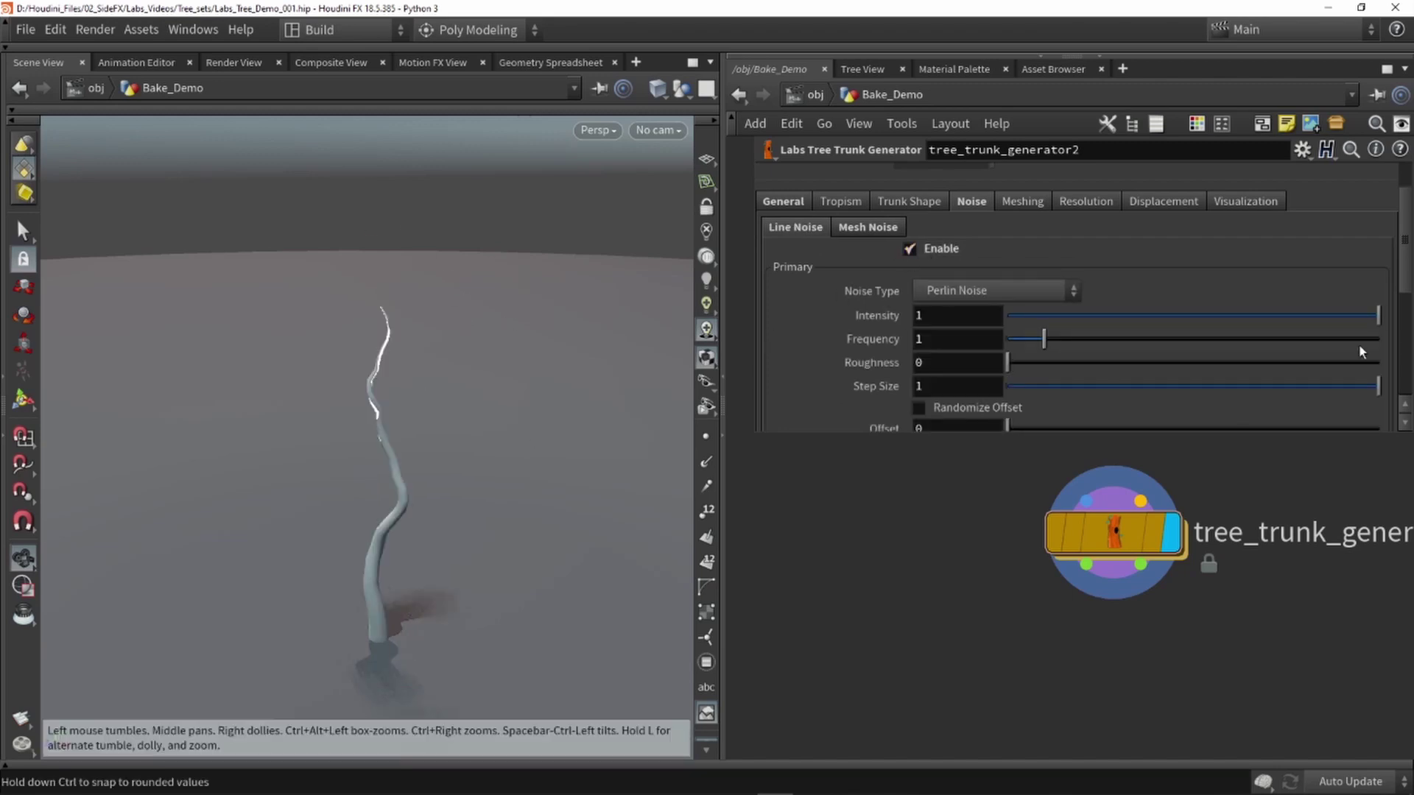
{"action": "left_click_drag", "start_coordinate": [1359, 317], "coordinate": [1213, 321]}
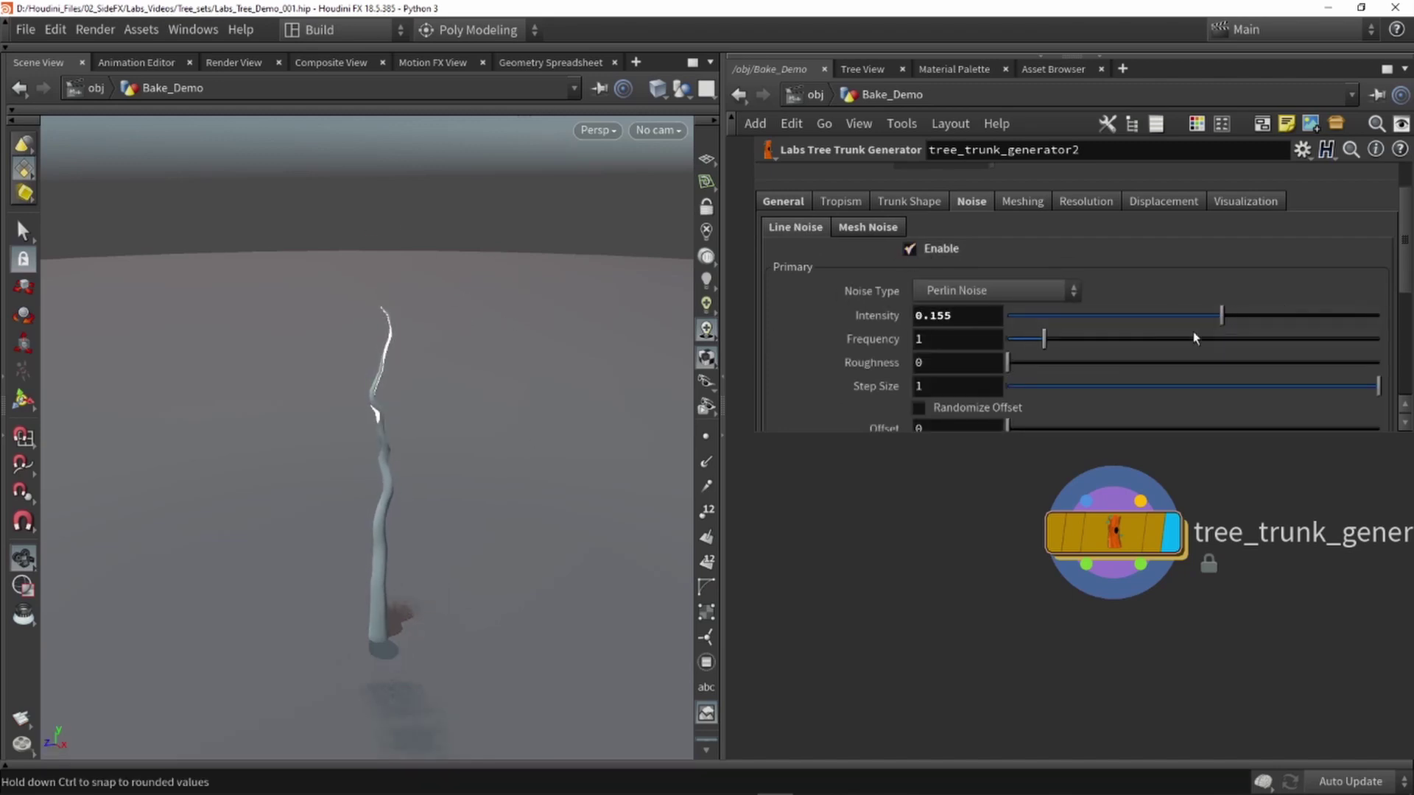
Step: Set the trunk's secondary line noise to intensity 0.234 and frequency 0.98
{"action": "scroll", "coordinate": [1115, 370], "scroll_direction": "down", "scroll_amount": 3}
{"action": "scroll", "coordinate": [1116, 365], "scroll_direction": "down", "scroll_amount": 2}
{"action": "left_click_drag", "start_coordinate": [1262, 262], "coordinate": [1235, 242]}
{"action": "left_click", "coordinate": [1037, 264]}
{"action": "left_click_drag", "start_coordinate": [1037, 265], "coordinate": [1044, 265]}
{"action": "left_click_drag", "start_coordinate": [353, 408], "coordinate": [328, 413]}
Step: Add a Labs Tree Branch Generator node below the trunk generator, fed by both trunk outputs
{"action": "left_click", "coordinate": [1120, 533]}
{"action": "middle_click_drag", "start_coordinate": [918, 626], "coordinate": [837, 580]}
{"action": "scroll", "coordinate": [837, 580], "scroll_direction": "down", "scroll_amount": 2}
{"action": "key", "text": "Tab"}
{"action": "type", "text": "bran"}
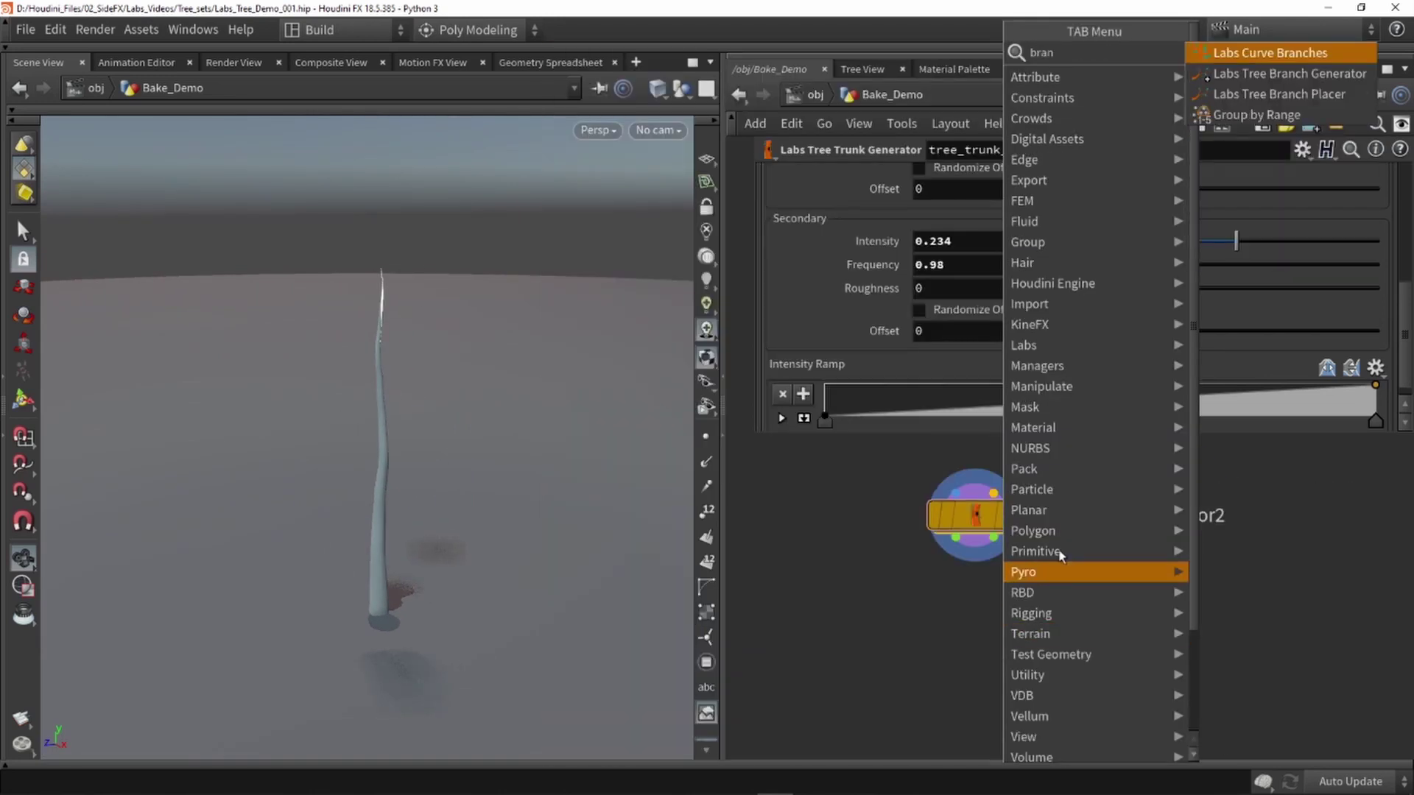
{"action": "key", "text": "Down"}
{"action": "key", "text": "Return"}
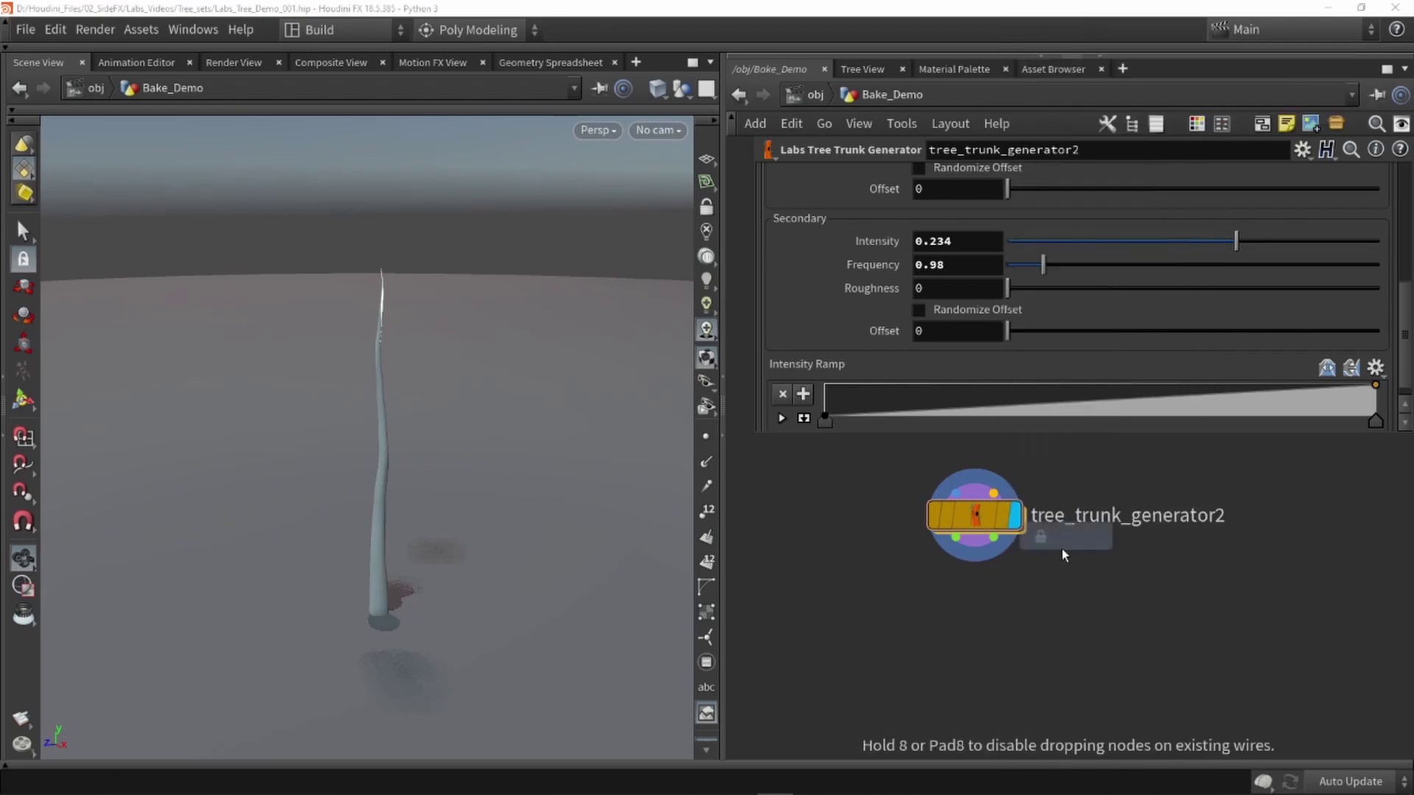
{"action": "left_click", "coordinate": [1003, 600]}
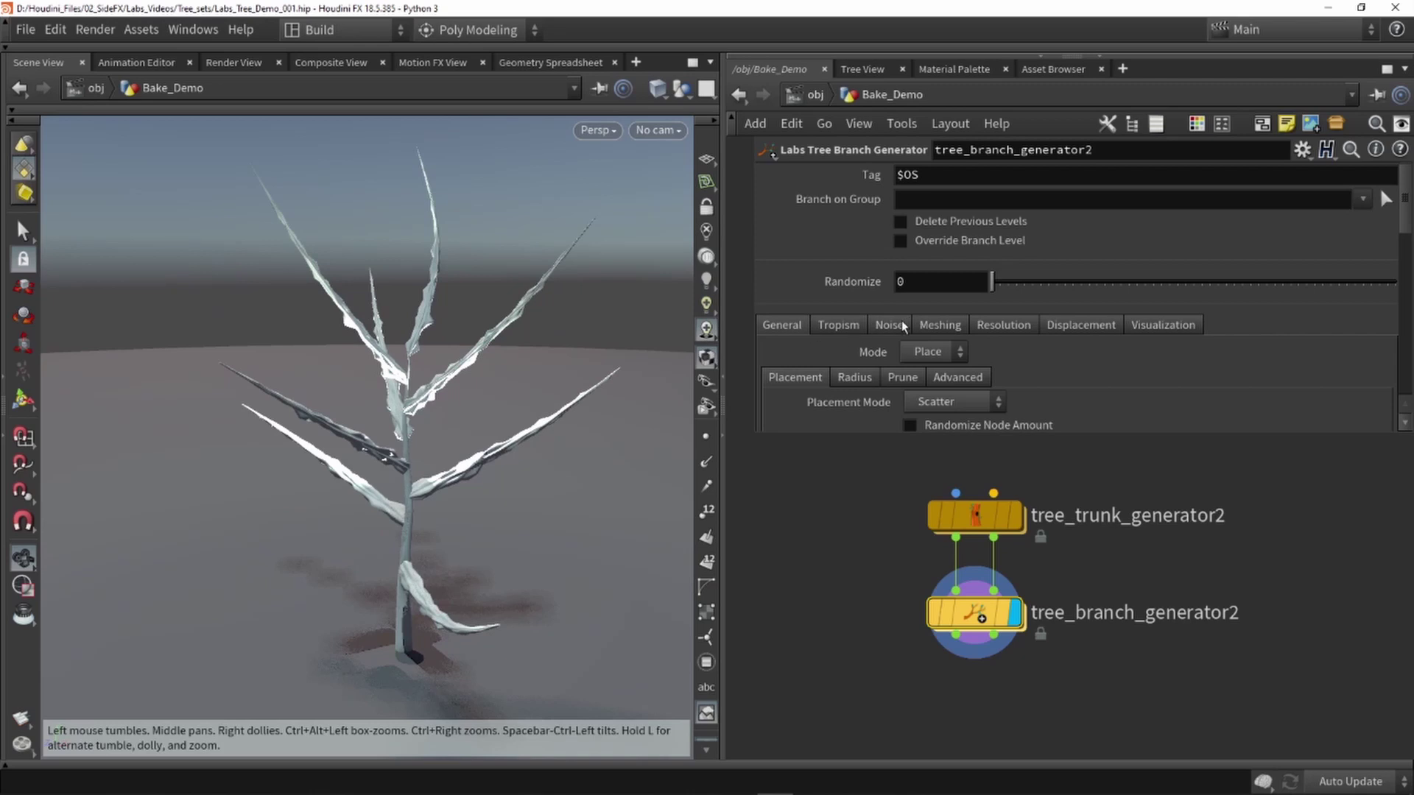
Step: Disable mesh noise on the branch generator
{"action": "left_click", "coordinate": [889, 324]}
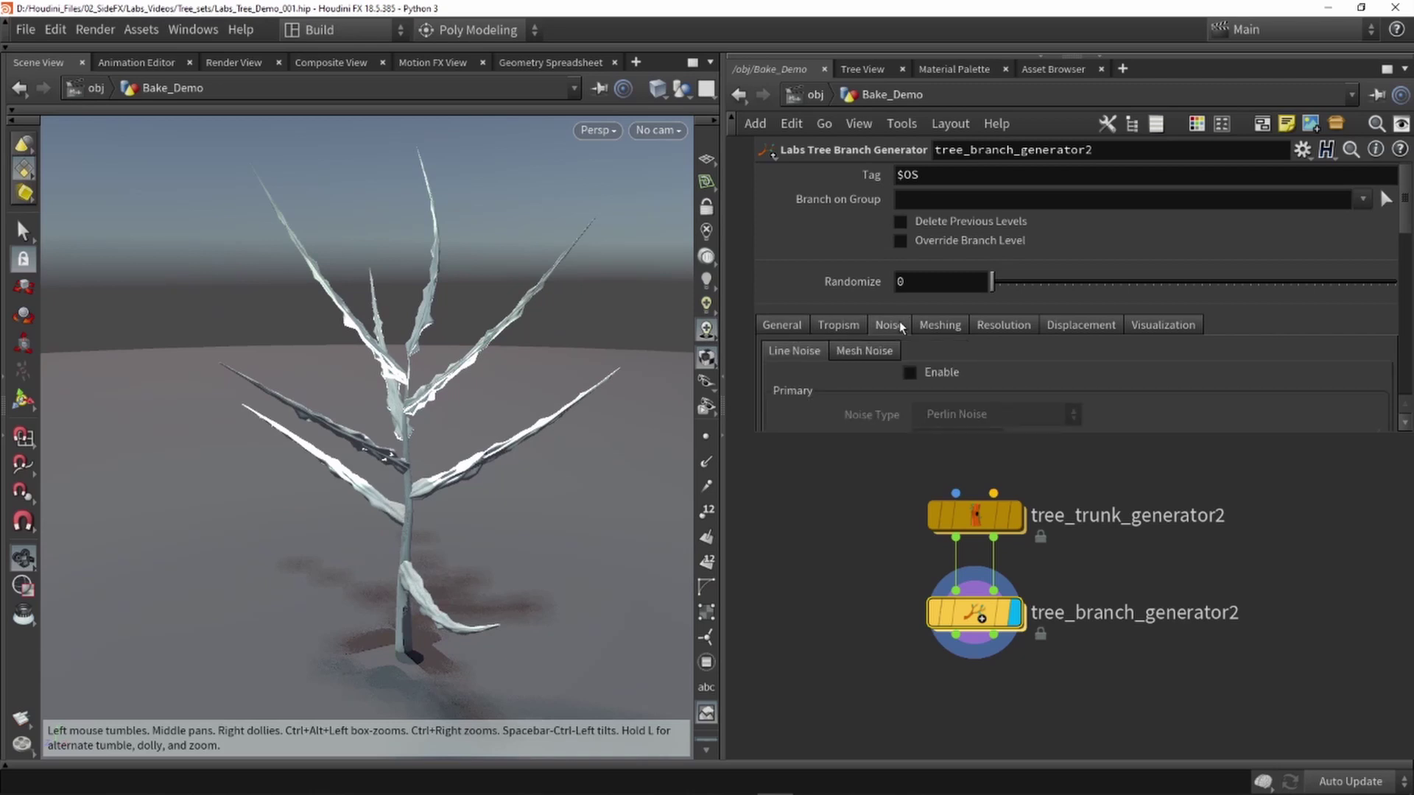
{"action": "scroll", "coordinate": [829, 325], "scroll_direction": "down", "scroll_amount": 2}
{"action": "left_click", "coordinate": [863, 282]}
{"action": "left_click", "coordinate": [910, 304]}
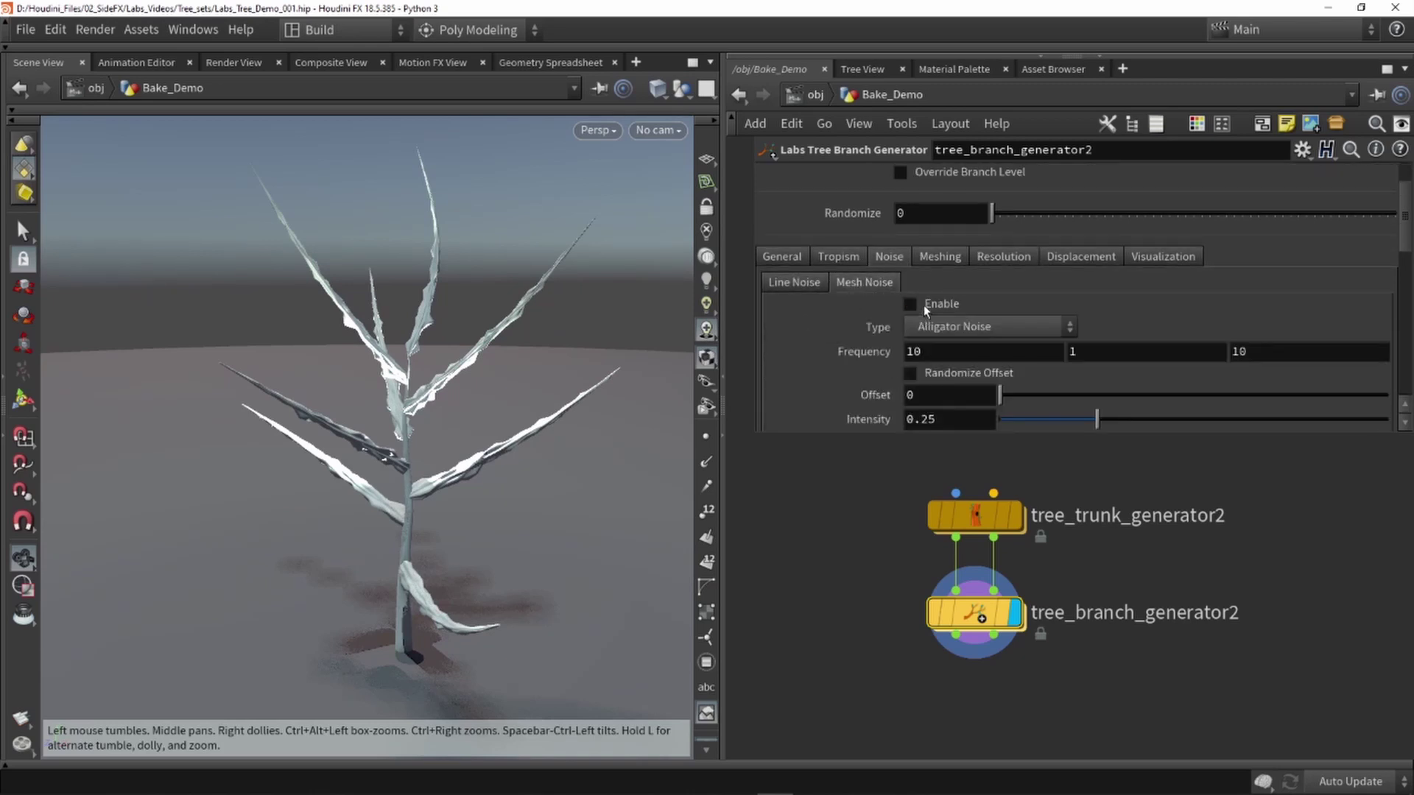
{"action": "left_click", "coordinate": [923, 304]}
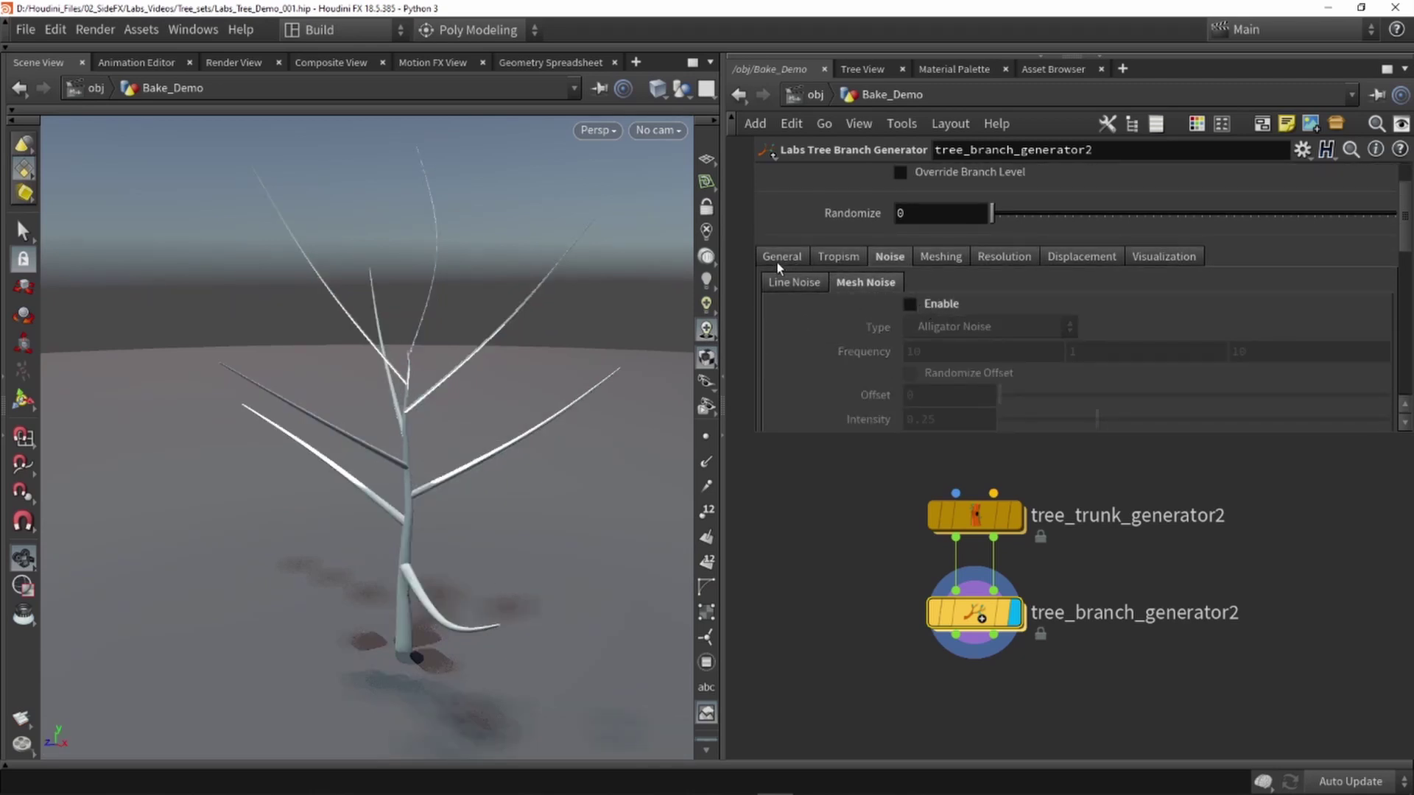
Step: Enable line noise on the branches and set the primary noise intensity to 0.024
{"action": "left_click", "coordinate": [784, 282]}
{"action": "left_click", "coordinate": [935, 304]}
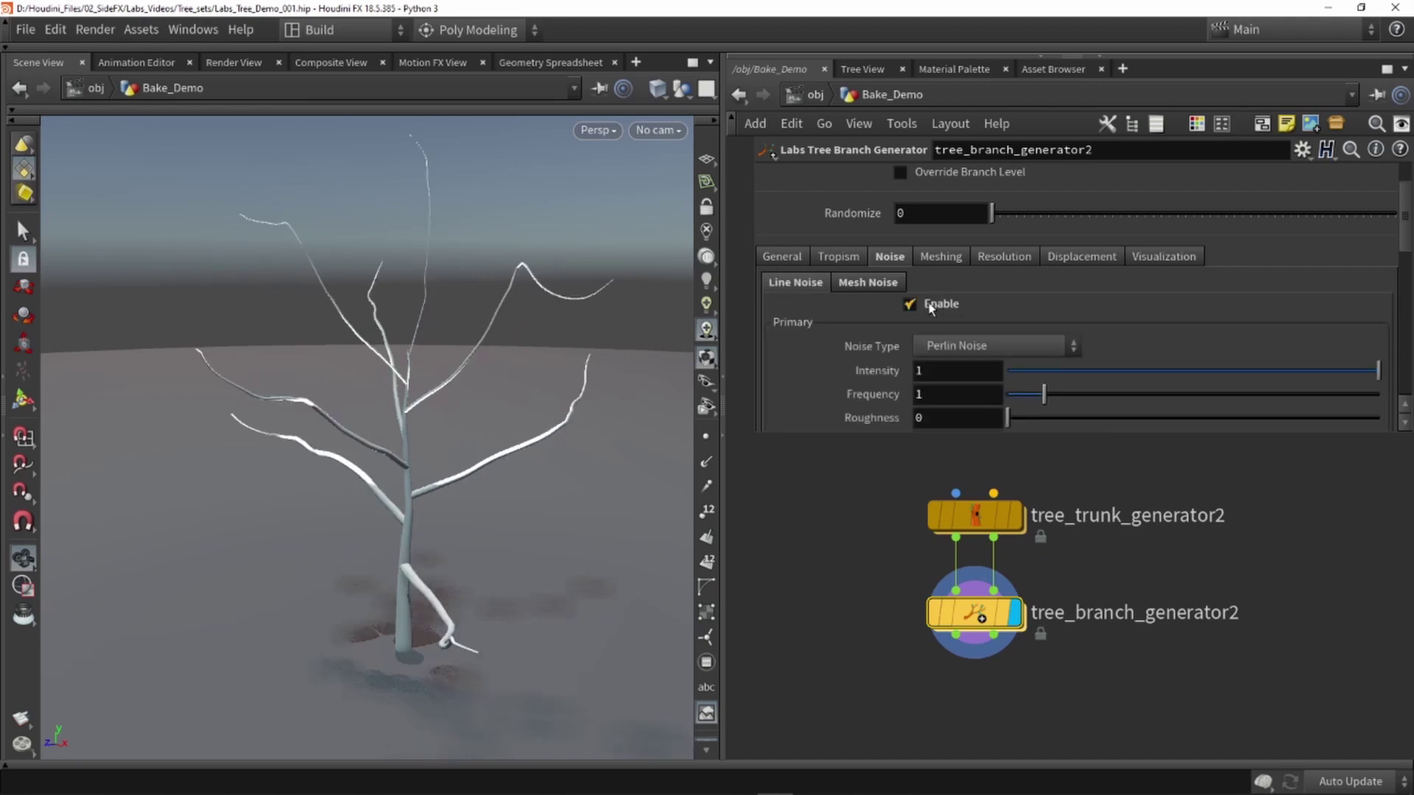
{"action": "scroll", "coordinate": [846, 311], "scroll_direction": "down", "scroll_amount": 3}
{"action": "left_click_drag", "start_coordinate": [1368, 303], "coordinate": [1197, 302]}
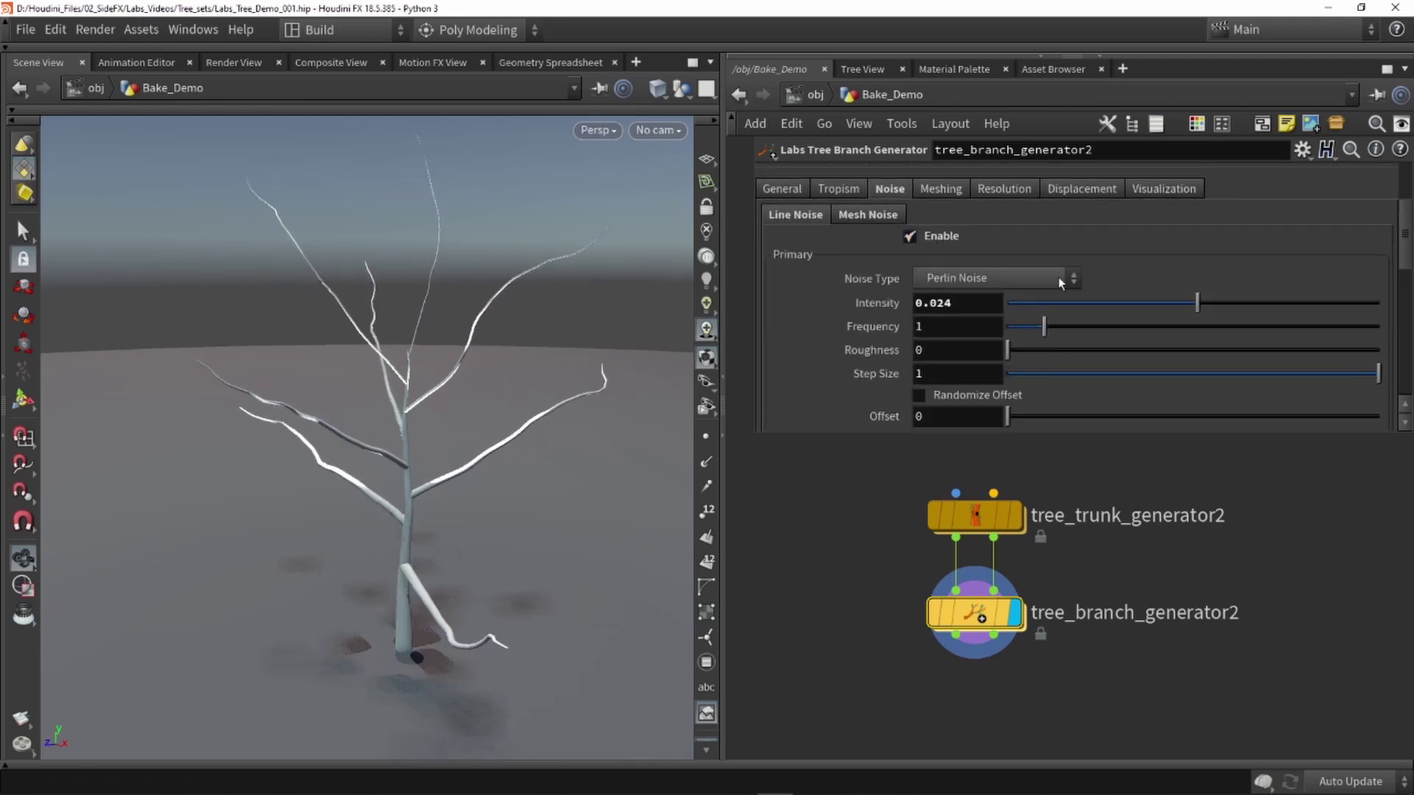
Step: Bring up the branch generator's general placement settings and save the scene file
{"action": "left_click", "coordinate": [785, 188]}
{"action": "scroll", "coordinate": [789, 267], "scroll_direction": "down", "scroll_amount": 2}
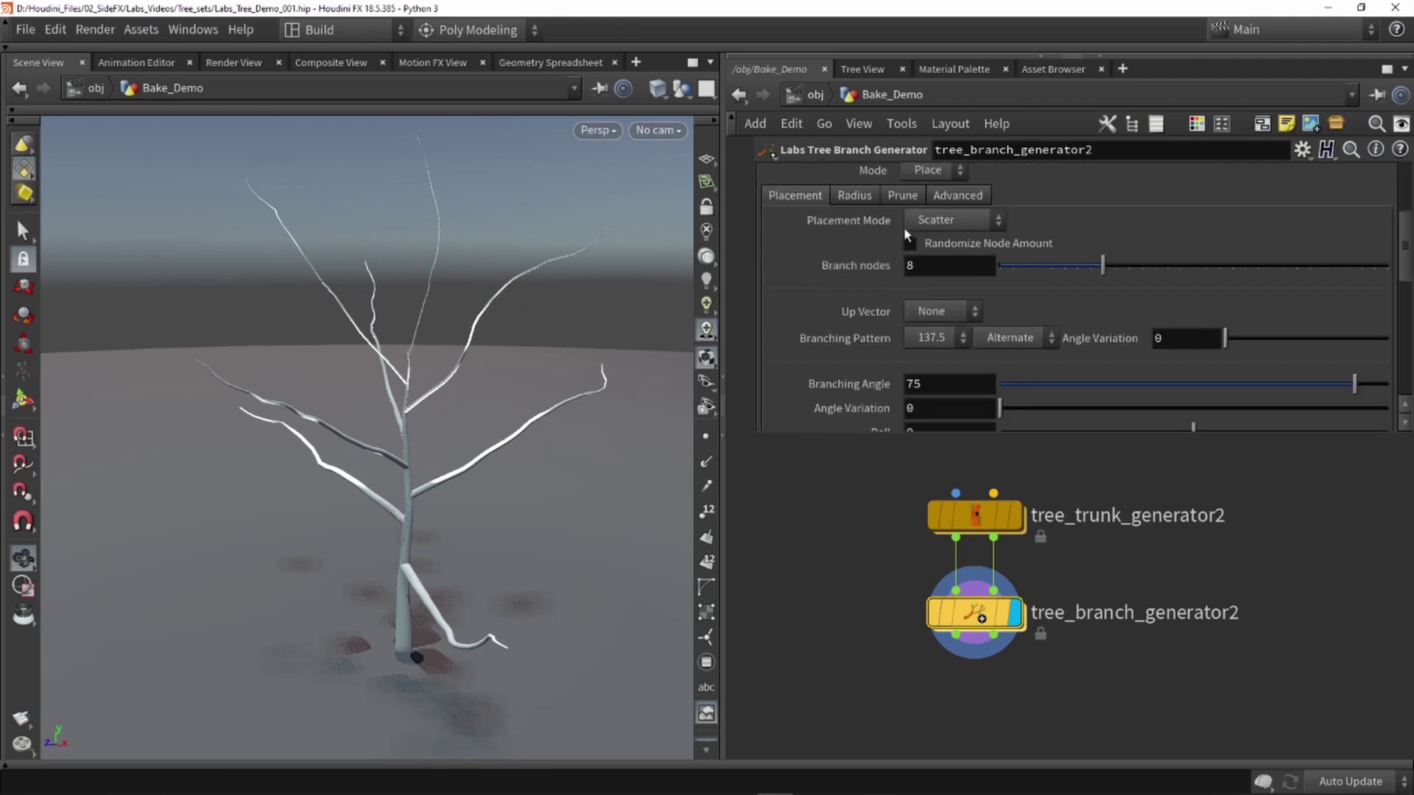
{"action": "key", "text": "ctrl+s"}
{"action": "scroll", "coordinate": [885, 286], "scroll_direction": "up", "scroll_amount": 3}
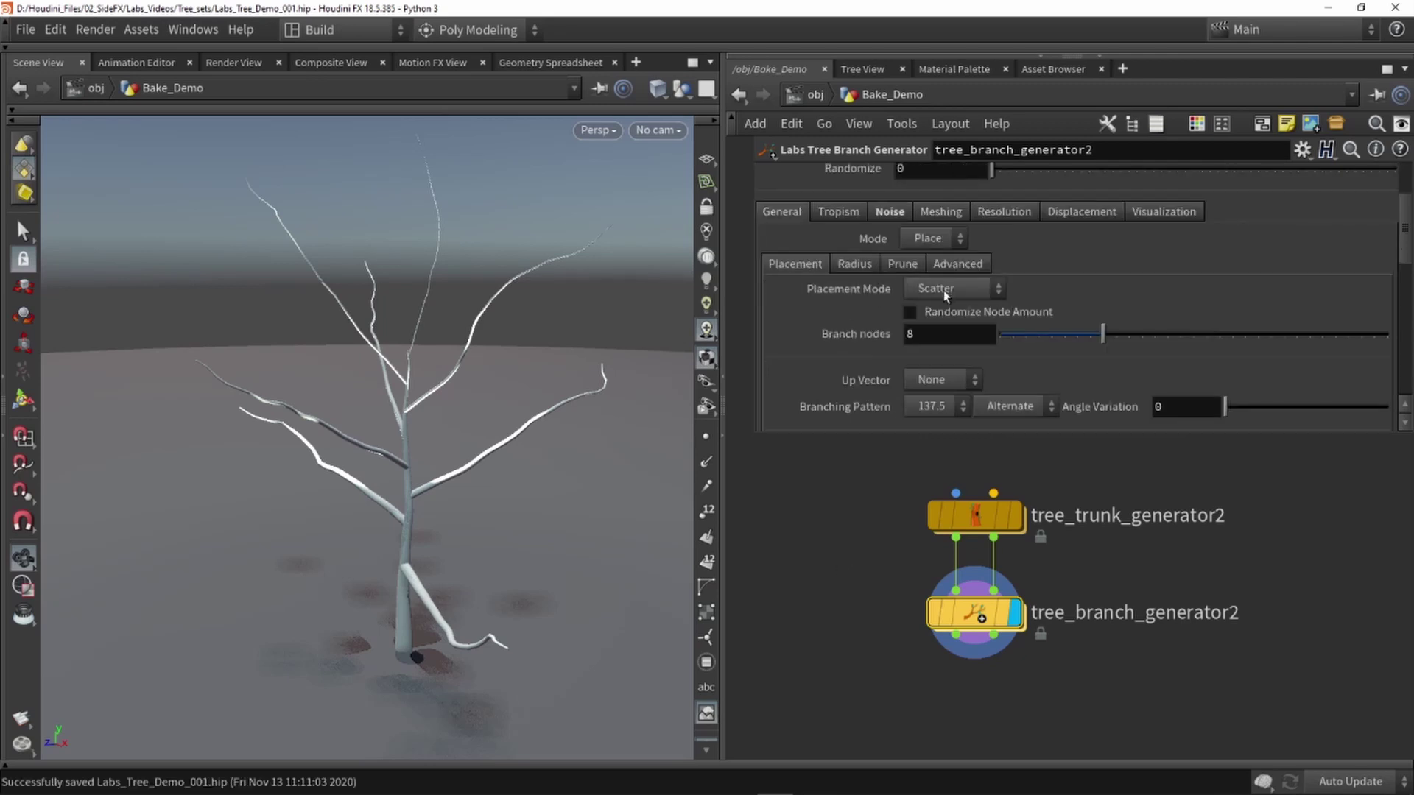
Step: Set the branch placement mode to Edge Length and reduce the length scale to get more closely spaced branches
{"action": "left_click", "coordinate": [943, 290]}
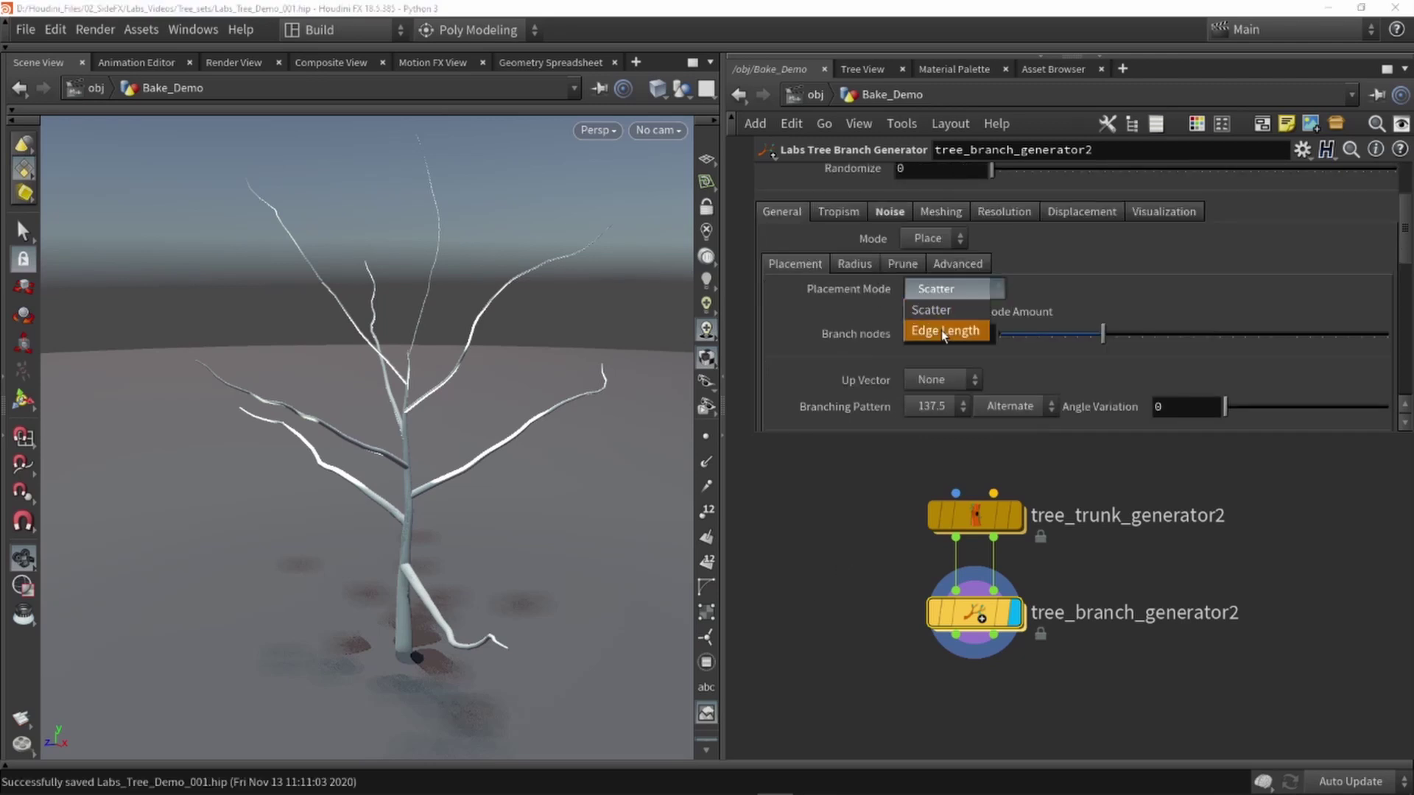
{"action": "left_click", "coordinate": [941, 330]}
{"action": "left_click_drag", "start_coordinate": [1182, 313], "coordinate": [1035, 318]}
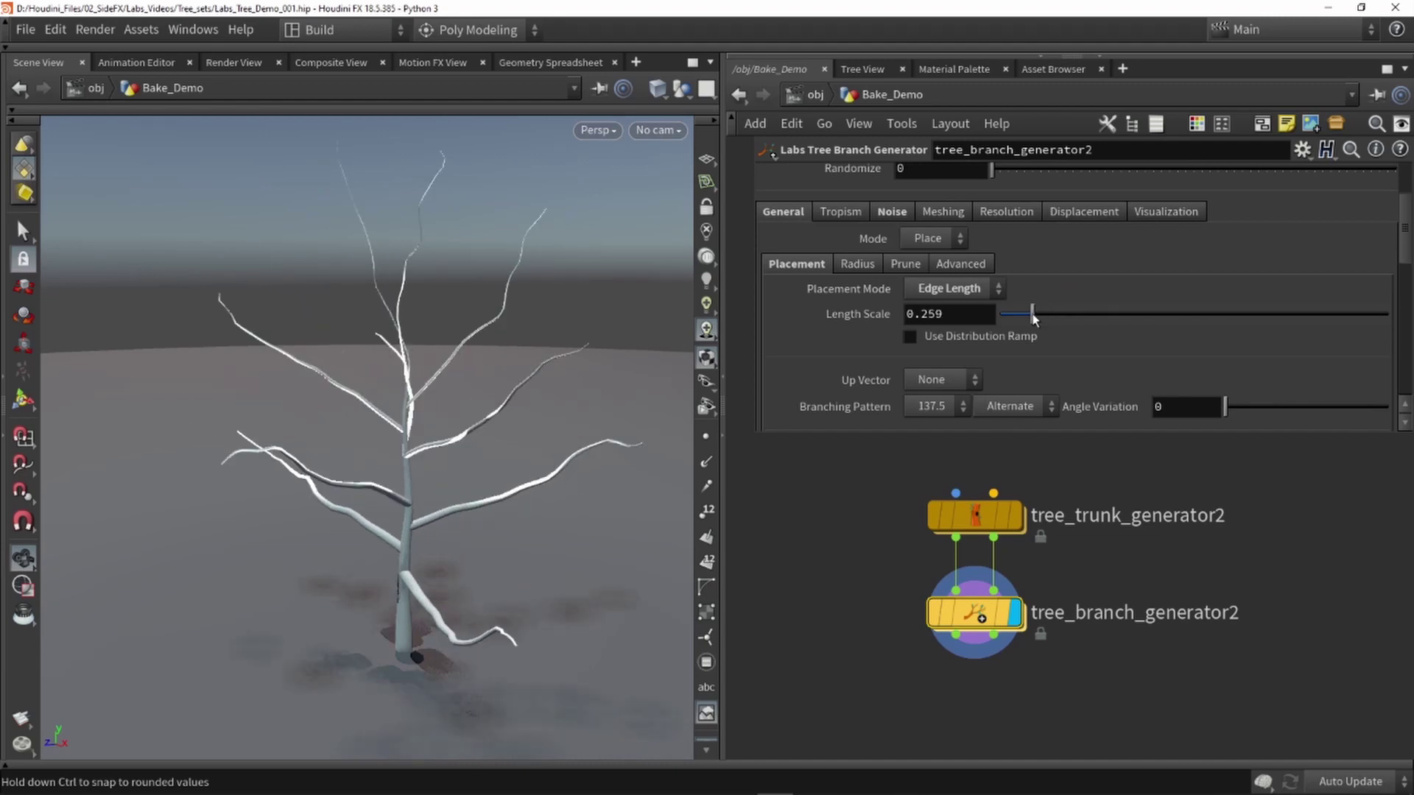
{"action": "left_click_drag", "start_coordinate": [309, 486], "coordinate": [357, 501]}
{"action": "left_click_drag", "start_coordinate": [1031, 313], "coordinate": [1013, 315]}
{"action": "left_click_drag", "start_coordinate": [383, 479], "coordinate": [397, 475]}
{"action": "right_click_drag", "start_coordinate": [398, 475], "coordinate": [375, 460]}
{"action": "left_click_drag", "start_coordinate": [375, 461], "coordinate": [401, 501]}
Step: Enable the angle ramp for the branches and raise its start point slightly, toggling the ramp to compare tree shapes
{"action": "scroll", "coordinate": [823, 282], "scroll_direction": "down", "scroll_amount": 5}
{"action": "scroll", "coordinate": [822, 278], "scroll_direction": "down", "scroll_amount": 2}
{"action": "left_click_drag", "start_coordinate": [388, 409], "coordinate": [391, 324]}
{"action": "left_click_drag", "start_coordinate": [825, 385], "coordinate": [825, 373]}
{"action": "left_click", "coordinate": [961, 322]}
{"action": "left_click_drag", "start_coordinate": [515, 398], "coordinate": [497, 520]}
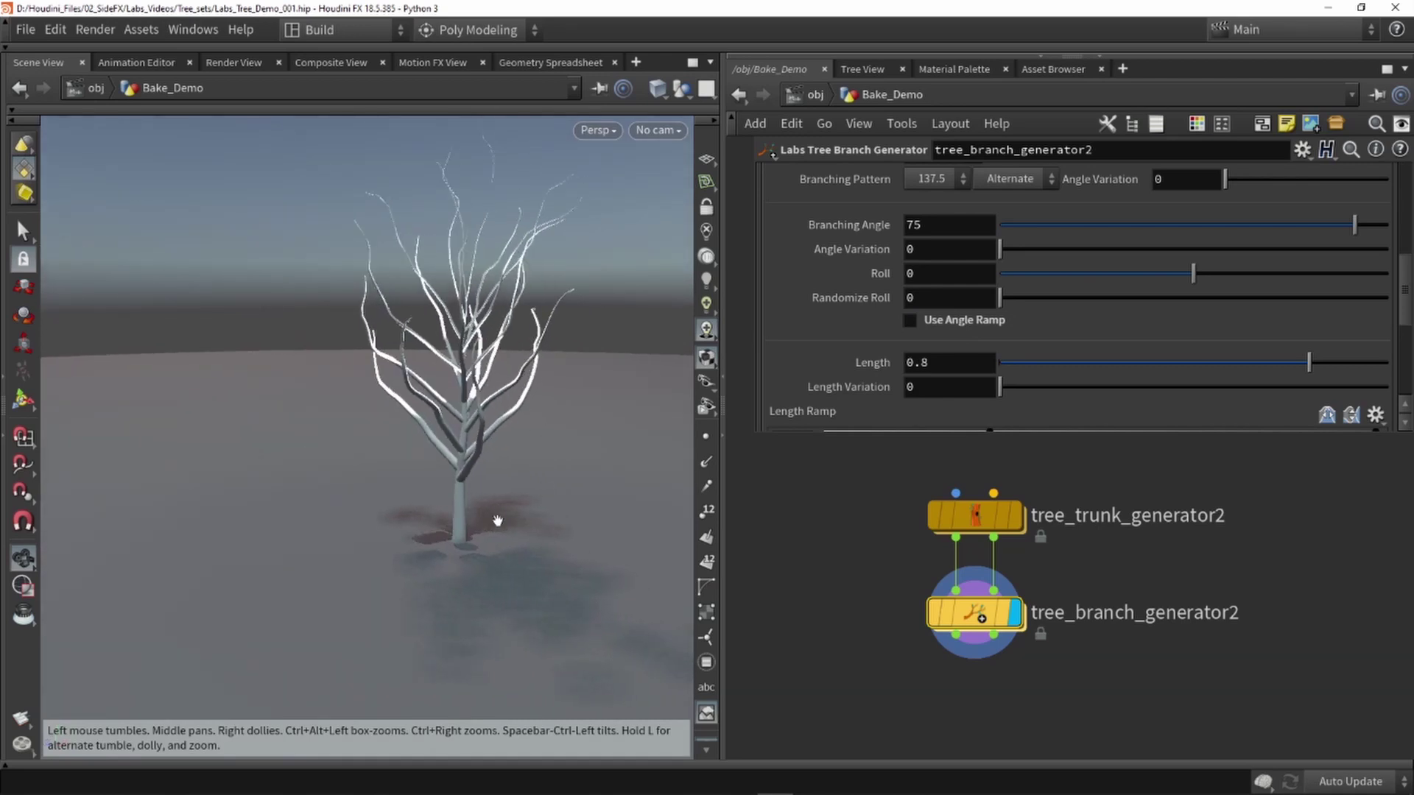
{"action": "left_click", "coordinate": [948, 323]}
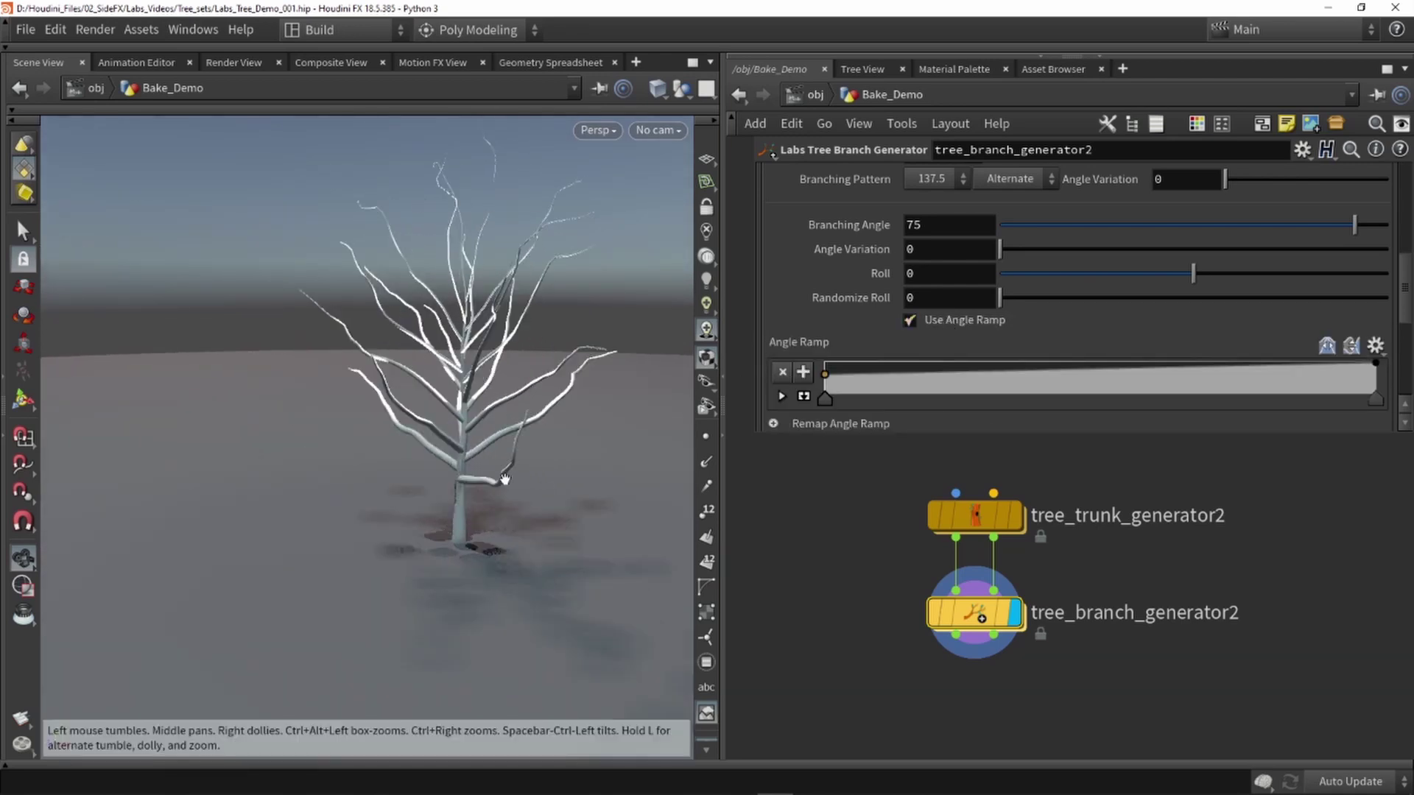
{"action": "left_click_drag", "start_coordinate": [825, 374], "coordinate": [825, 372]}
Step: Set the branches' branching angle to 71.5, angle variation to about 18.8 and length to 0.708
{"action": "left_click_drag", "start_coordinate": [1311, 218], "coordinate": [1347, 214]}
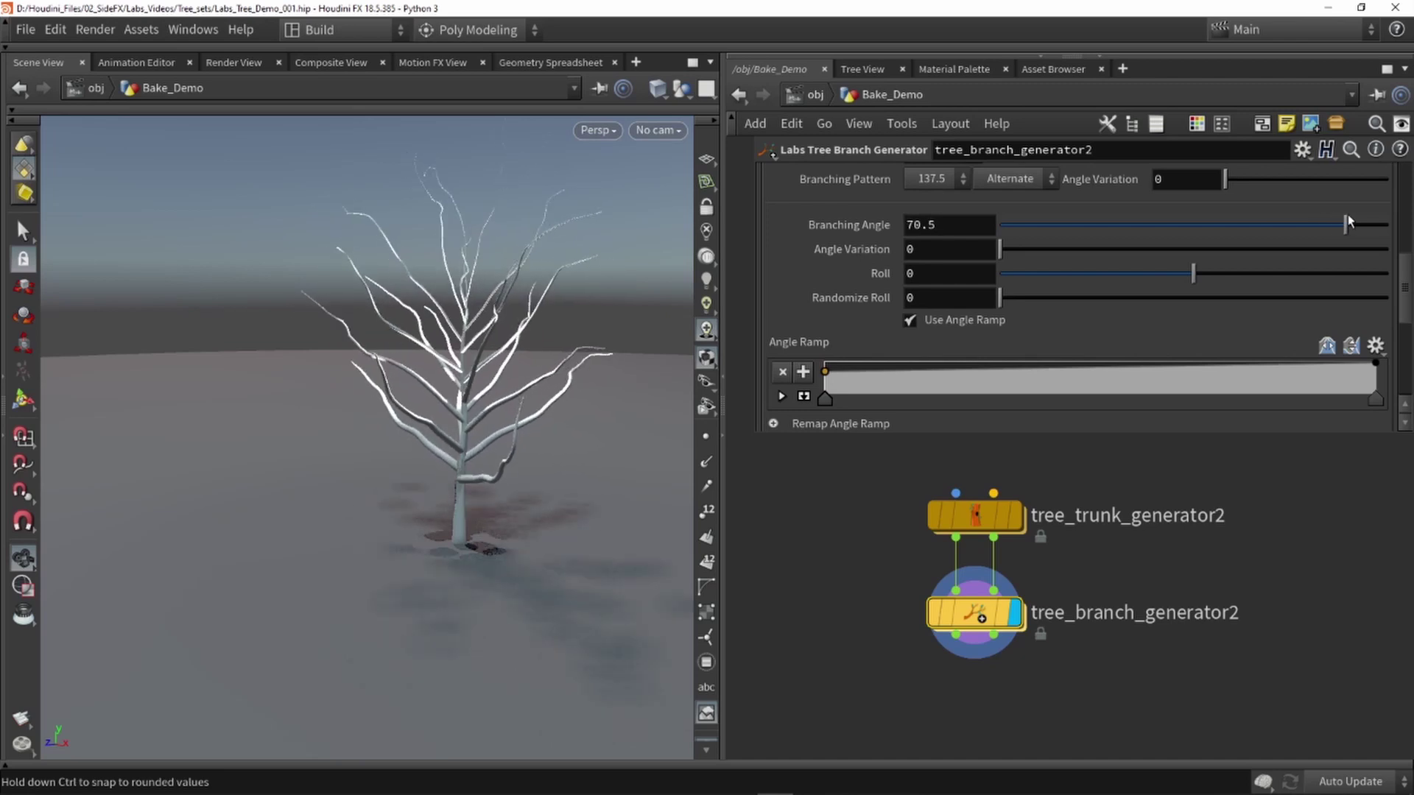
{"action": "left_click_drag", "start_coordinate": [1023, 249], "coordinate": [1081, 248]}
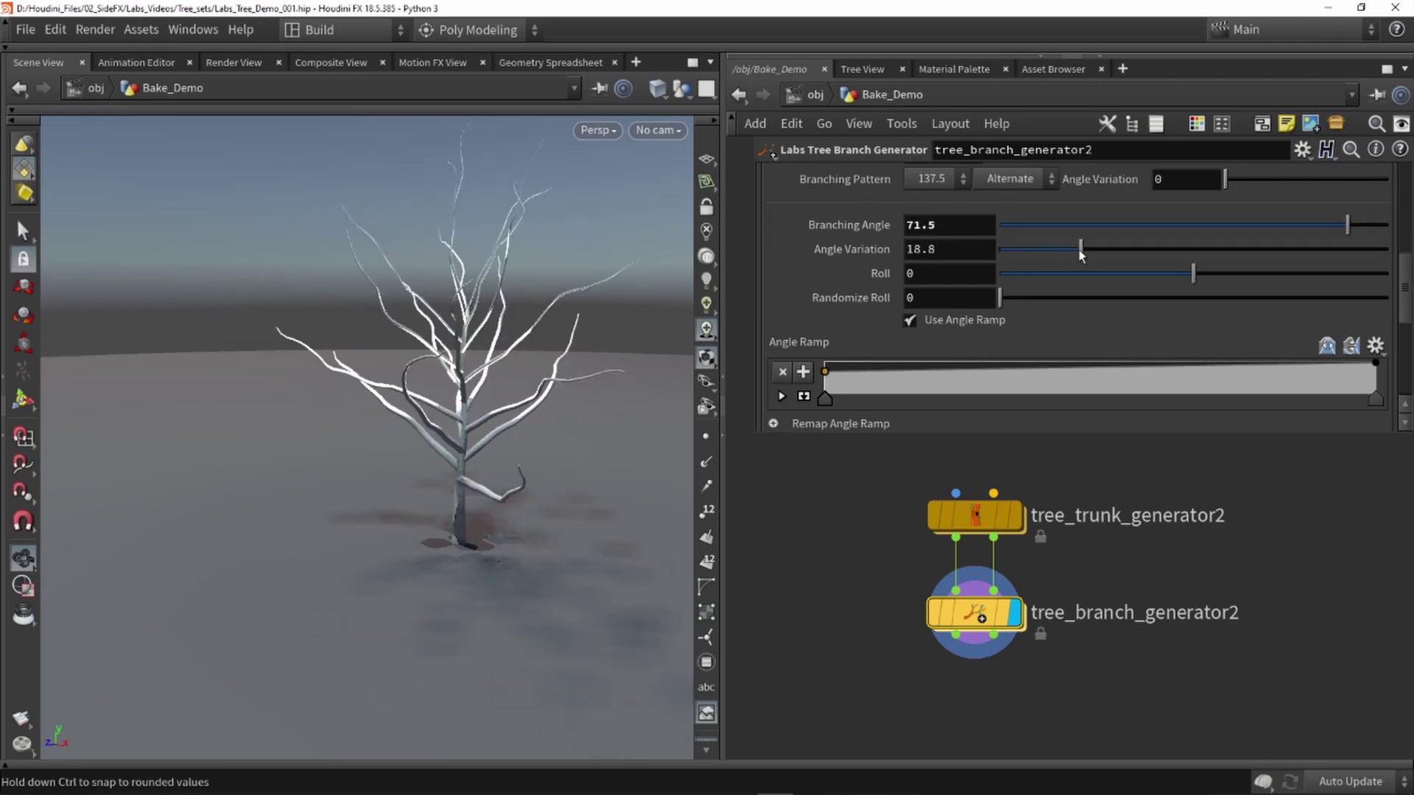
{"action": "scroll", "coordinate": [857, 233], "scroll_direction": "down", "scroll_amount": 3}
{"action": "scroll", "coordinate": [857, 232], "scroll_direction": "down", "scroll_amount": 2}
{"action": "mouse_move", "coordinate": [1250, 262]}
{"action": "left_mouse_down"}
{"action": "mouse_move", "coordinate": [1211, 268]}
{"action": "mouse_move", "coordinate": [1287, 262]}
{"action": "mouse_move", "coordinate": [1273, 264]}
{"action": "left_mouse_up"}
{"action": "left_click_drag", "start_coordinate": [353, 376], "coordinate": [420, 377], "text": "alt"}
Step: Add a Labs Tree Leaf Generator node and connect both branch generator outputs to its first two inputs
{"action": "middle_click_drag", "start_coordinate": [801, 610], "coordinate": [778, 547]}
{"action": "scroll", "coordinate": [779, 548], "scroll_direction": "down", "scroll_amount": 1}
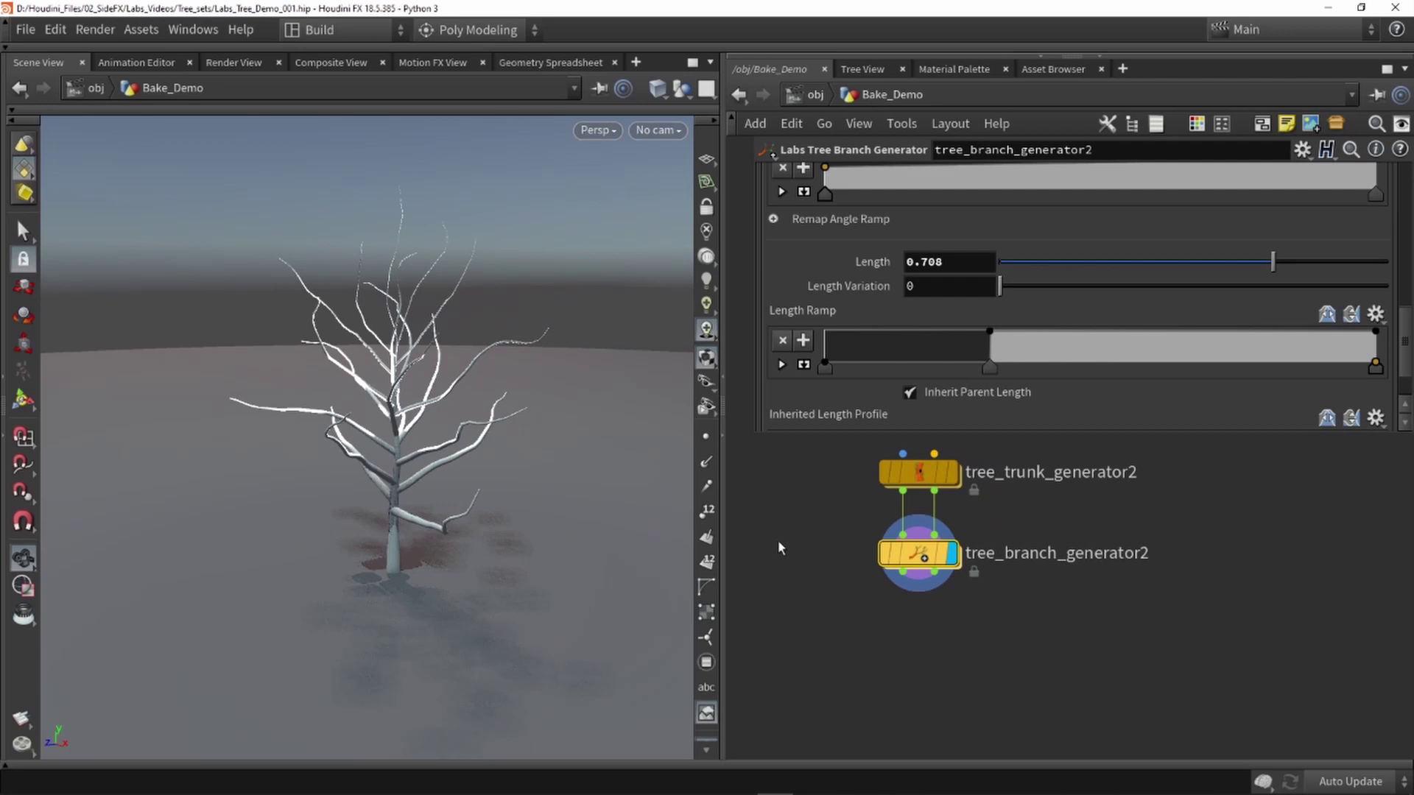
{"action": "left_click", "coordinate": [925, 640]}
{"action": "middle_click_drag", "start_coordinate": [974, 643], "coordinate": [928, 641]}
{"action": "scroll", "coordinate": [928, 642], "scroll_direction": "up", "scroll_amount": 1}
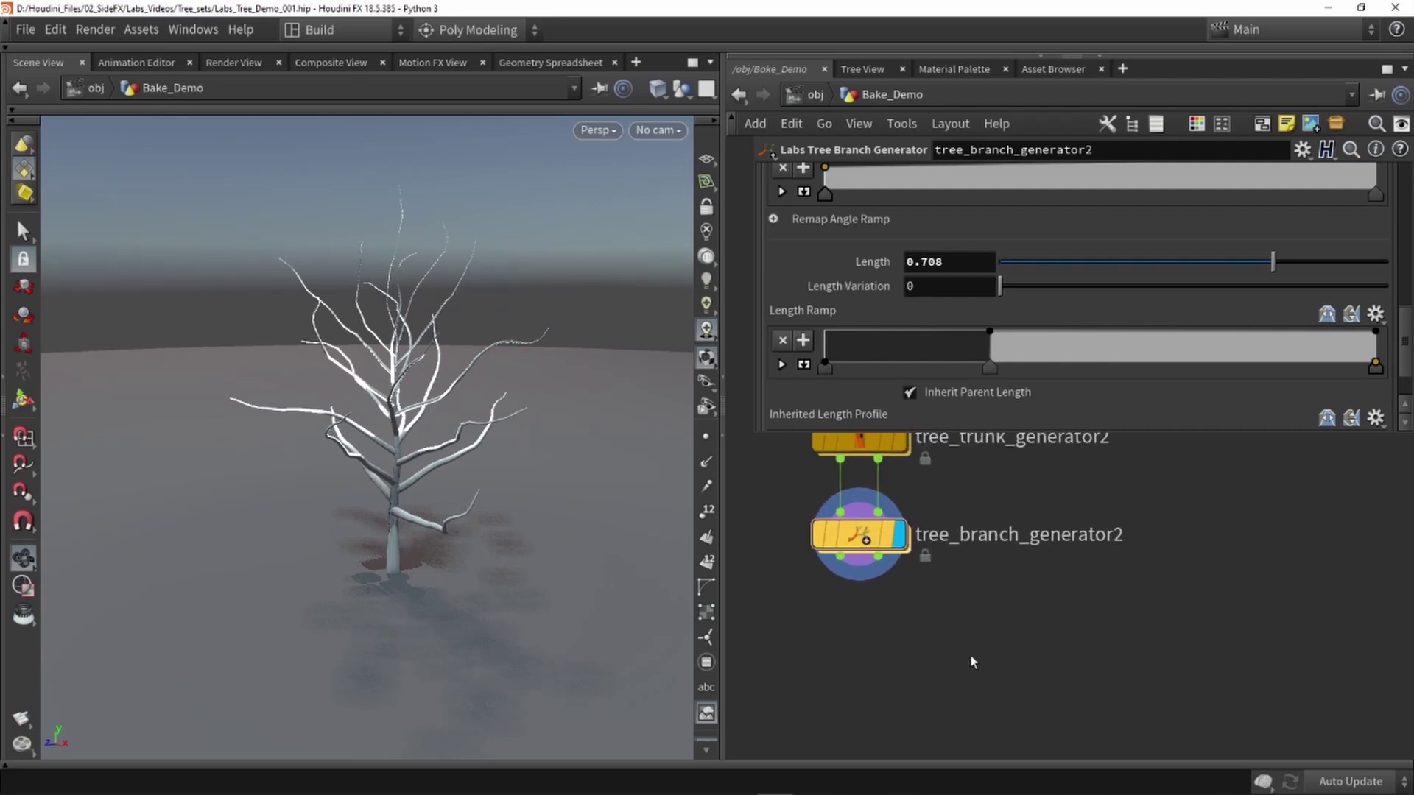
{"action": "key", "text": "Tab"}
{"action": "type", "text": "lea"}
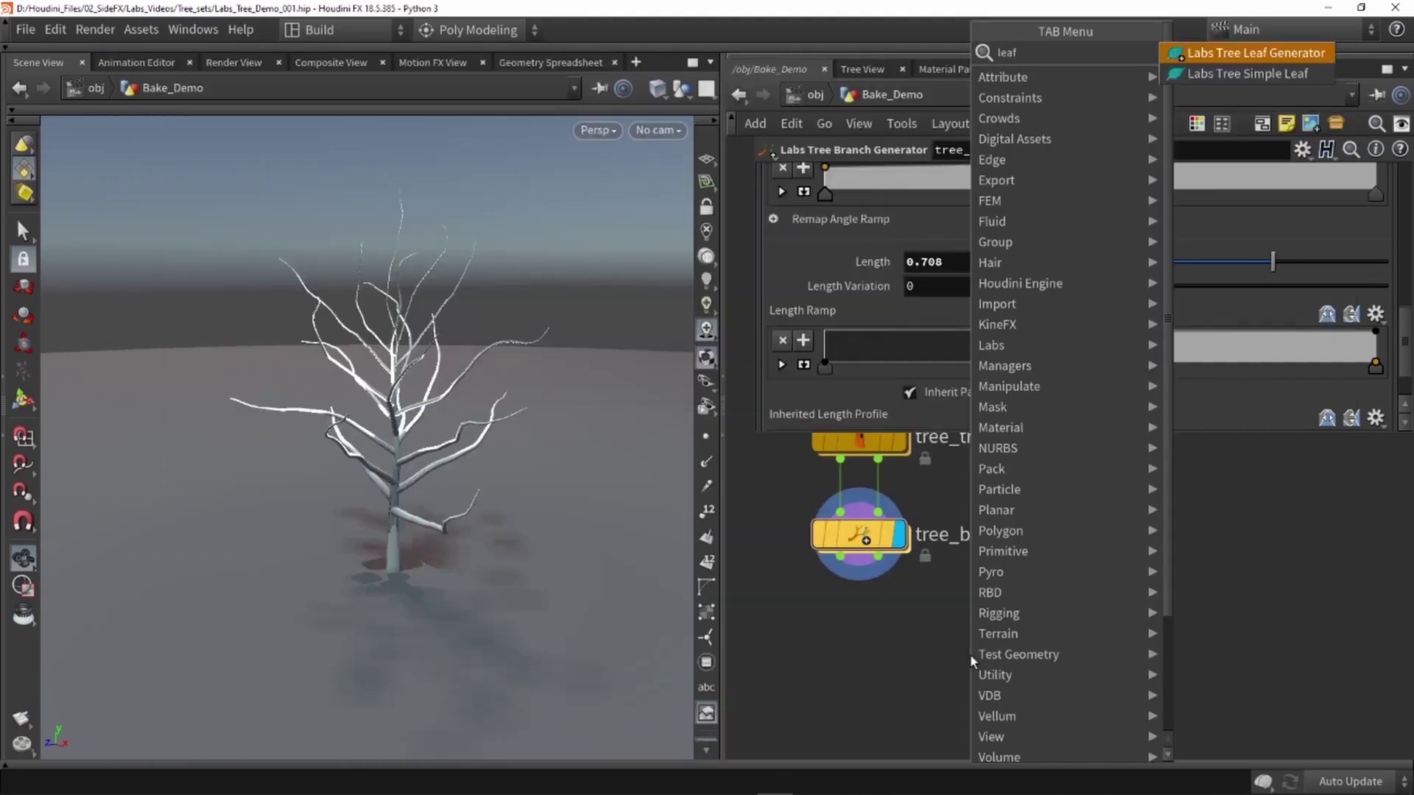
{"action": "key", "text": "Return"}
{"action": "left_click", "coordinate": [969, 654]}
{"action": "left_click_drag", "start_coordinate": [840, 558], "coordinate": [945, 633]}
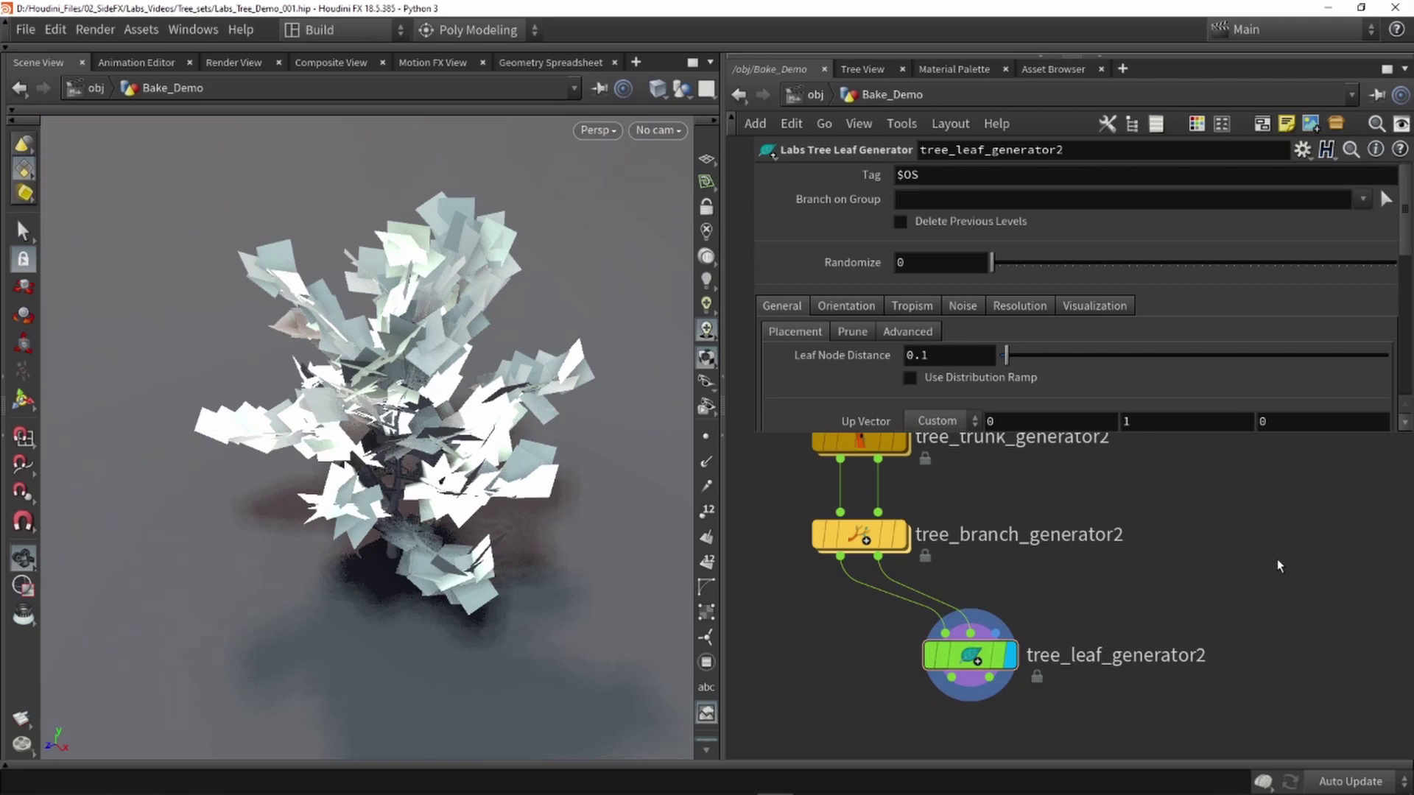
Step: Add a Labs Tree Simple Leaf node and connect it to the leaf generator's third input
{"action": "key", "text": "Tab"}
{"action": "type", "text": "leaf"}
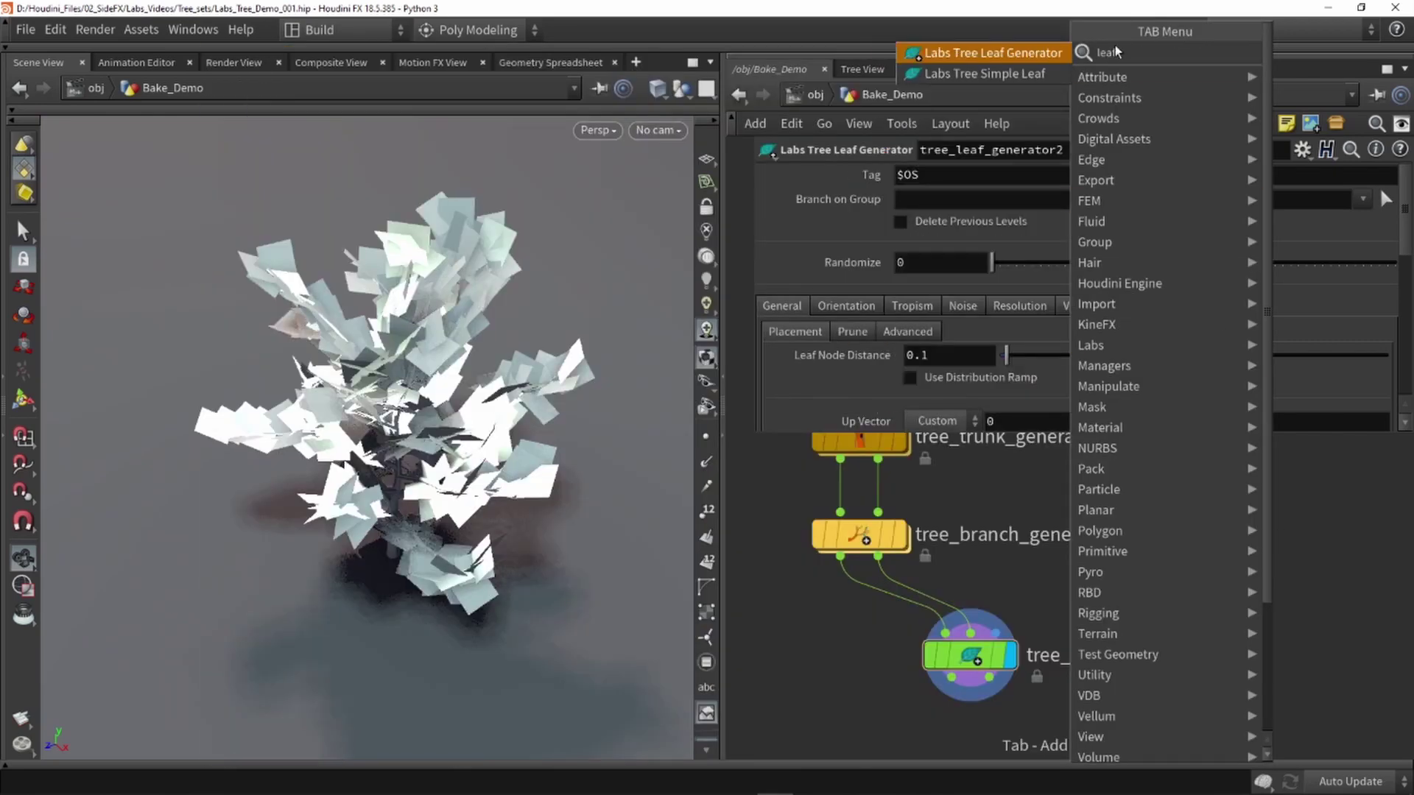
{"action": "left_click", "coordinate": [1024, 73]}
{"action": "left_click", "coordinate": [1200, 532]}
{"action": "left_click_drag", "start_coordinate": [1200, 559], "coordinate": [1044, 631]}
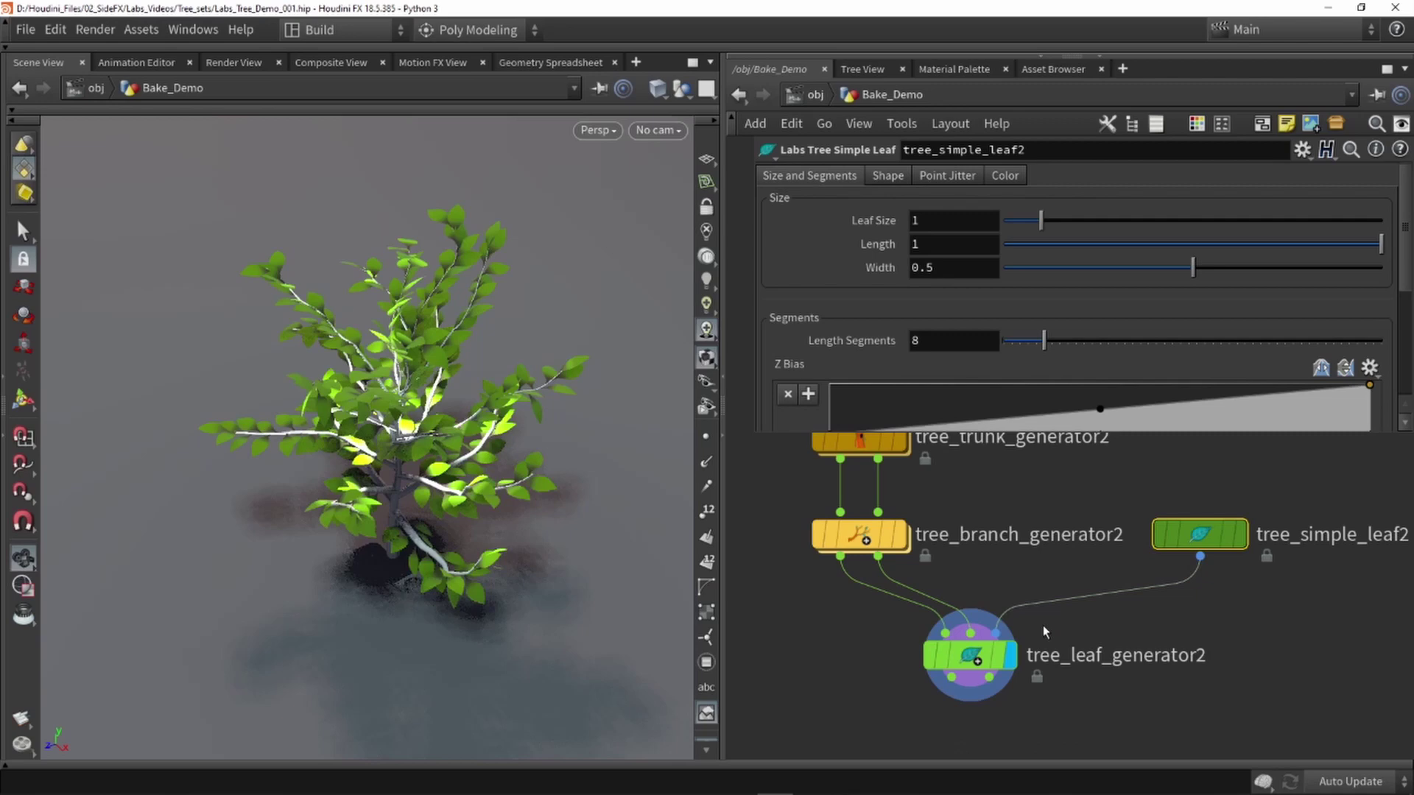
Step: Set the leaf generator's branching pattern to 137.5 so the leaves spiral around the branches
{"action": "left_click", "coordinate": [954, 655]}
{"action": "left_click_drag", "start_coordinate": [378, 470], "coordinate": [378, 385], "text": "alt"}
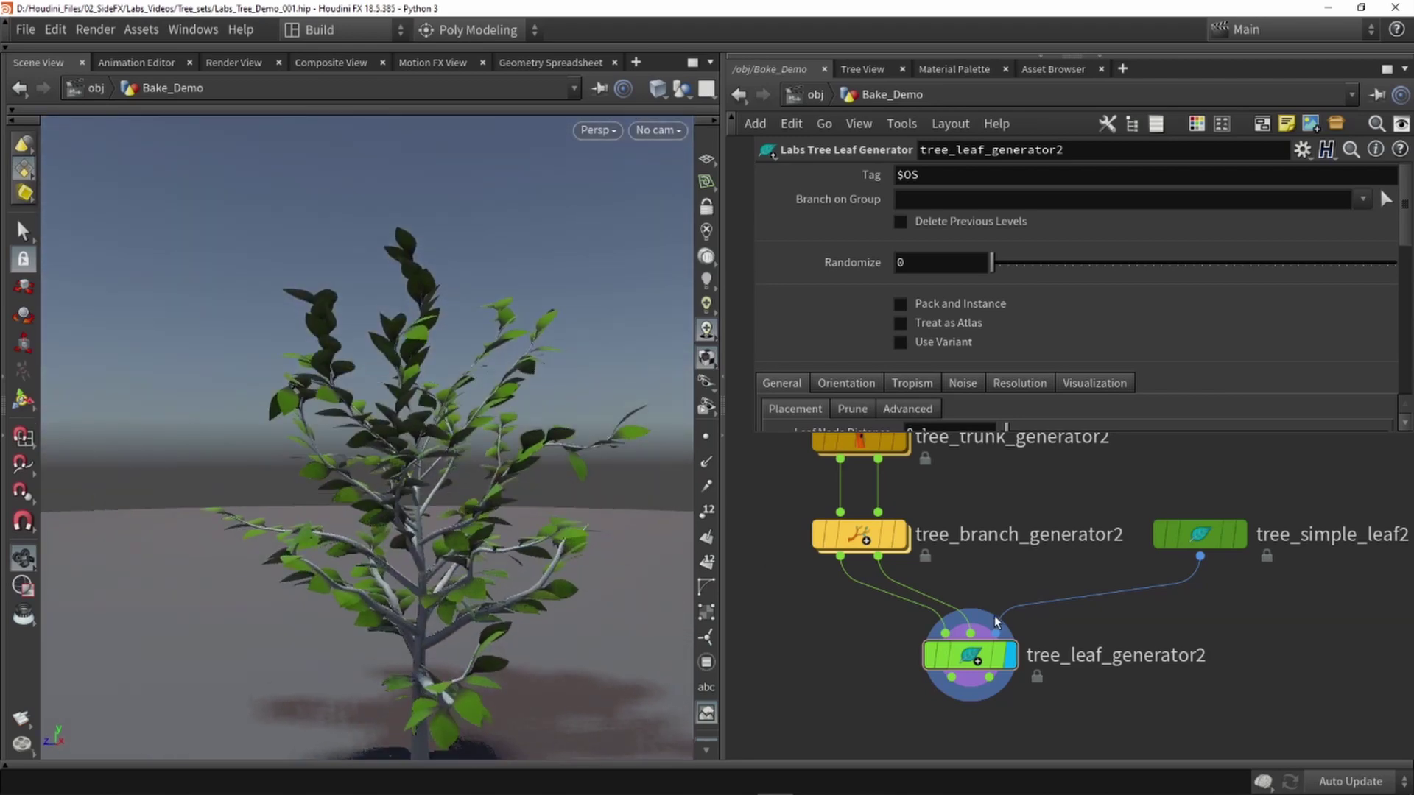
{"action": "scroll", "coordinate": [391, 536], "scroll_direction": "down", "scroll_amount": 5}
{"action": "scroll", "coordinate": [380, 522], "scroll_direction": "up", "scroll_amount": 3}
{"action": "left_click_drag", "start_coordinate": [380, 521], "coordinate": [322, 493]}
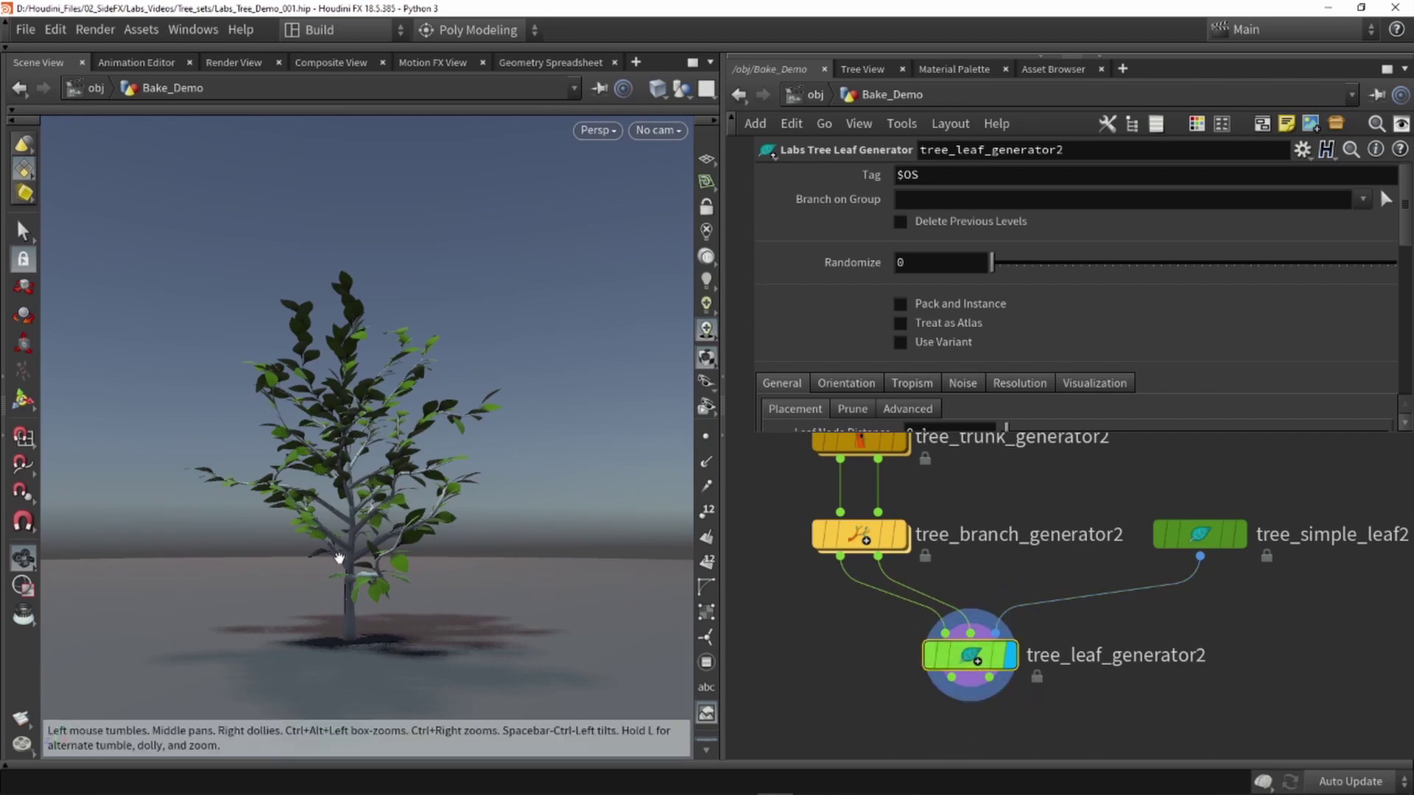
{"action": "scroll", "coordinate": [802, 284], "scroll_direction": "down", "scroll_amount": 2}
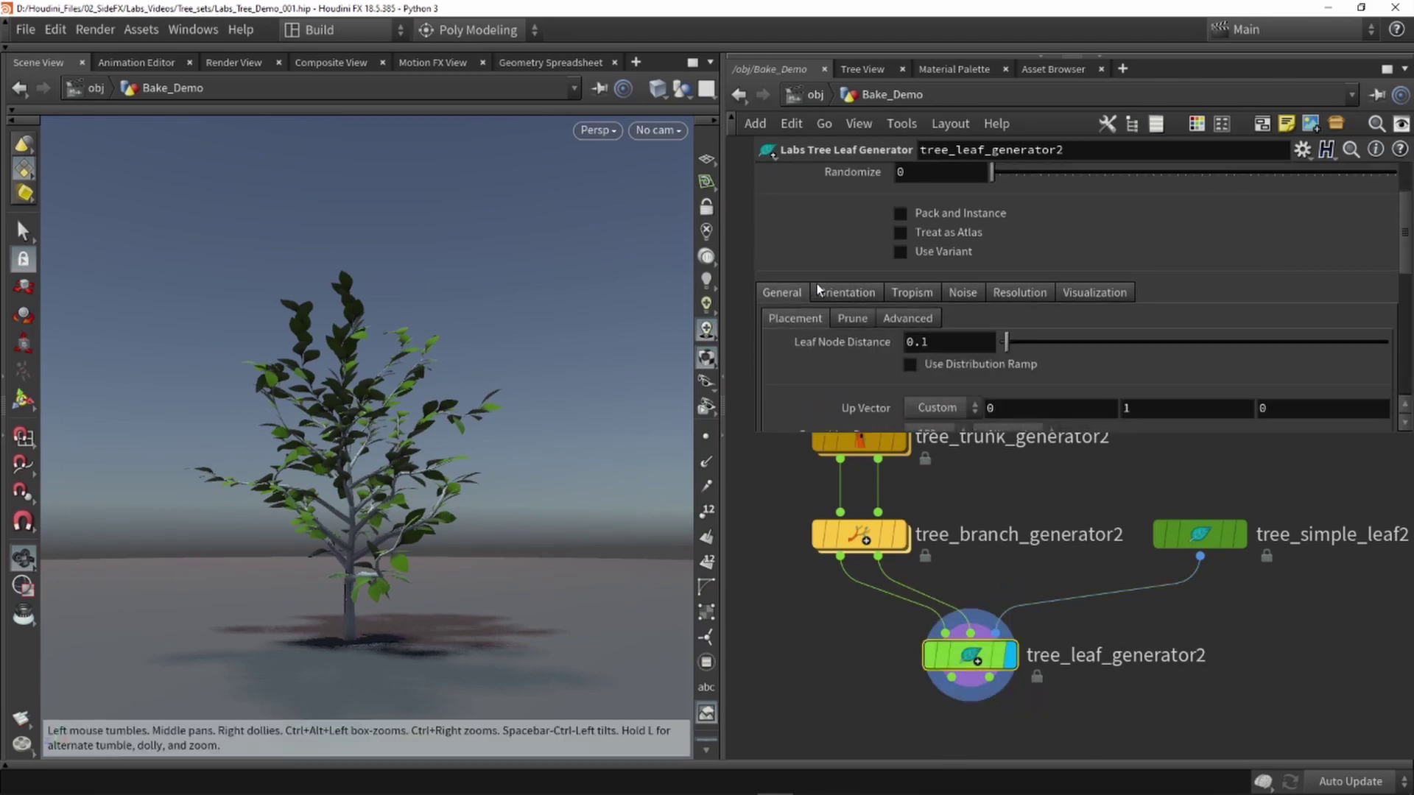
{"action": "scroll", "coordinate": [822, 282], "scroll_direction": "down", "scroll_amount": 3}
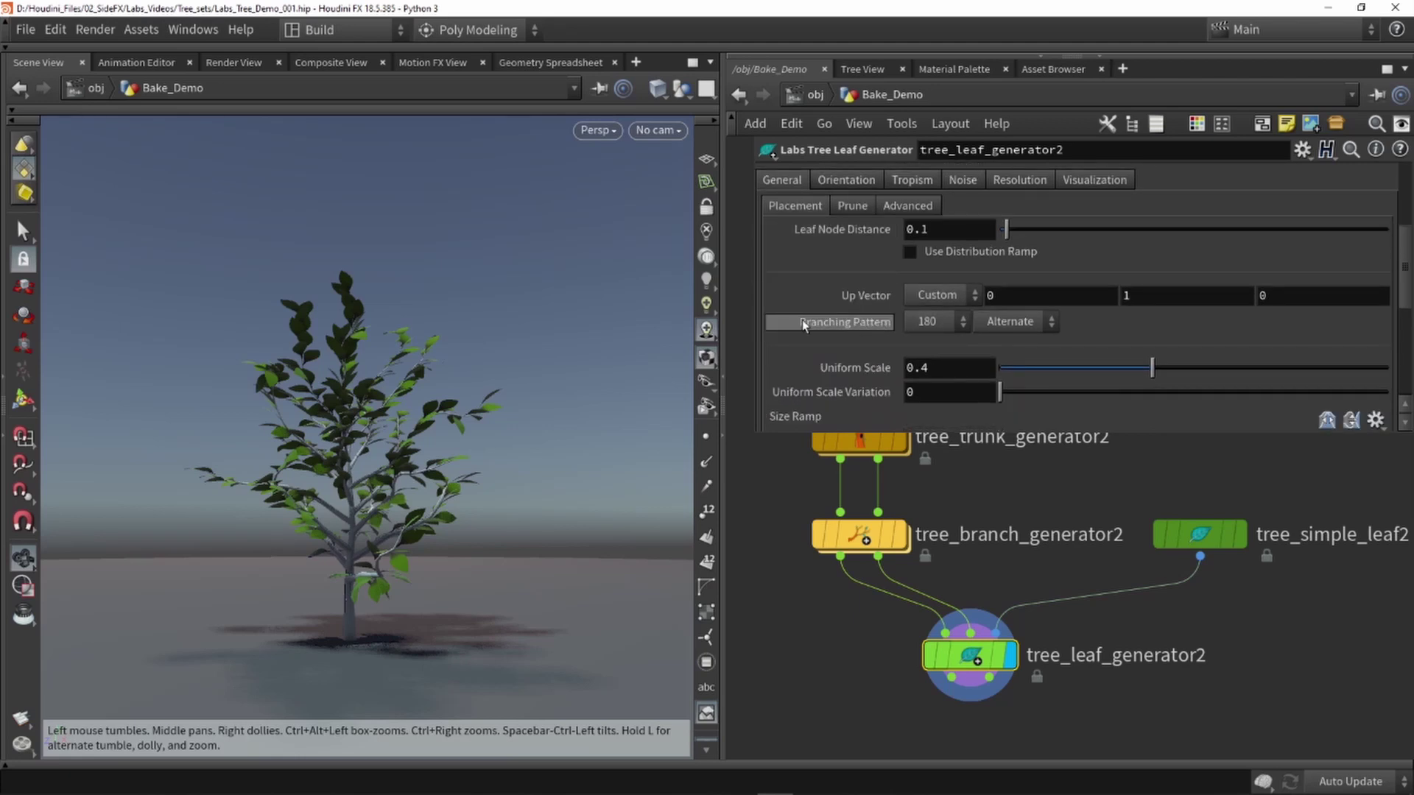
{"action": "left_click", "coordinate": [926, 321]}
{"action": "left_click", "coordinate": [921, 342]}
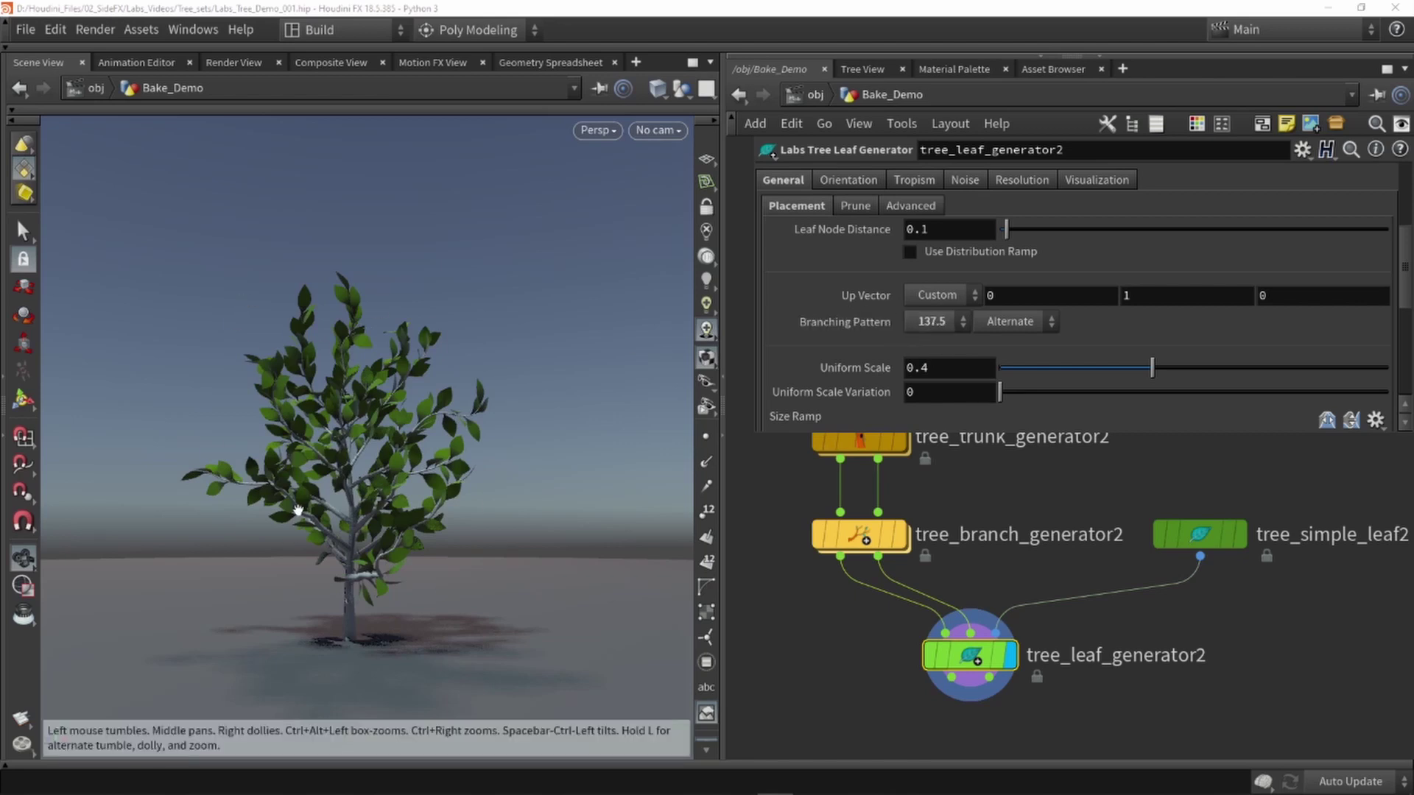
{"action": "scroll", "coordinate": [304, 506], "scroll_direction": "up", "scroll_amount": 2}
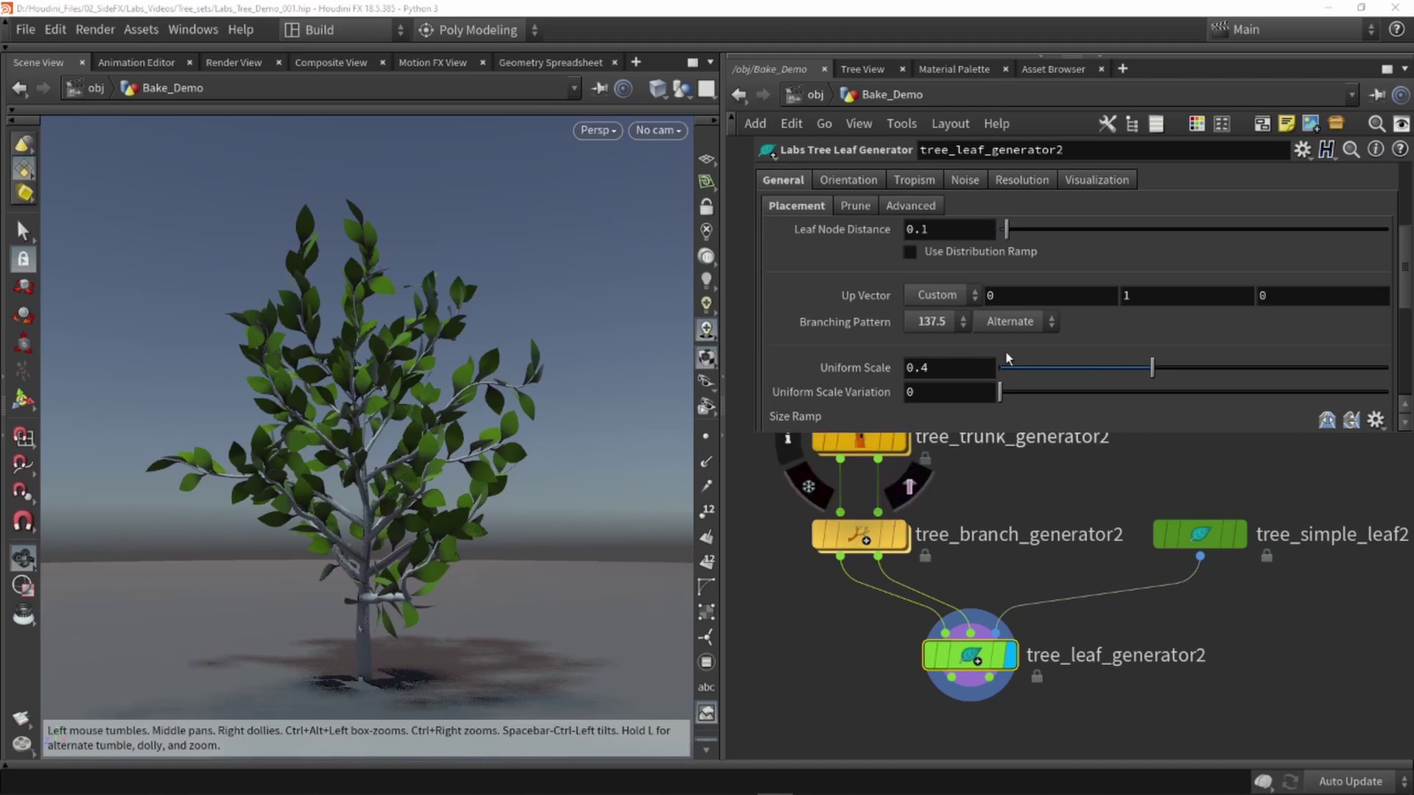
Step: Set the leaves' uniform scale to about 0.324 and their uniform scale variation to about 0.232
{"action": "scroll", "coordinate": [1019, 334], "scroll_direction": "down", "scroll_amount": 2}
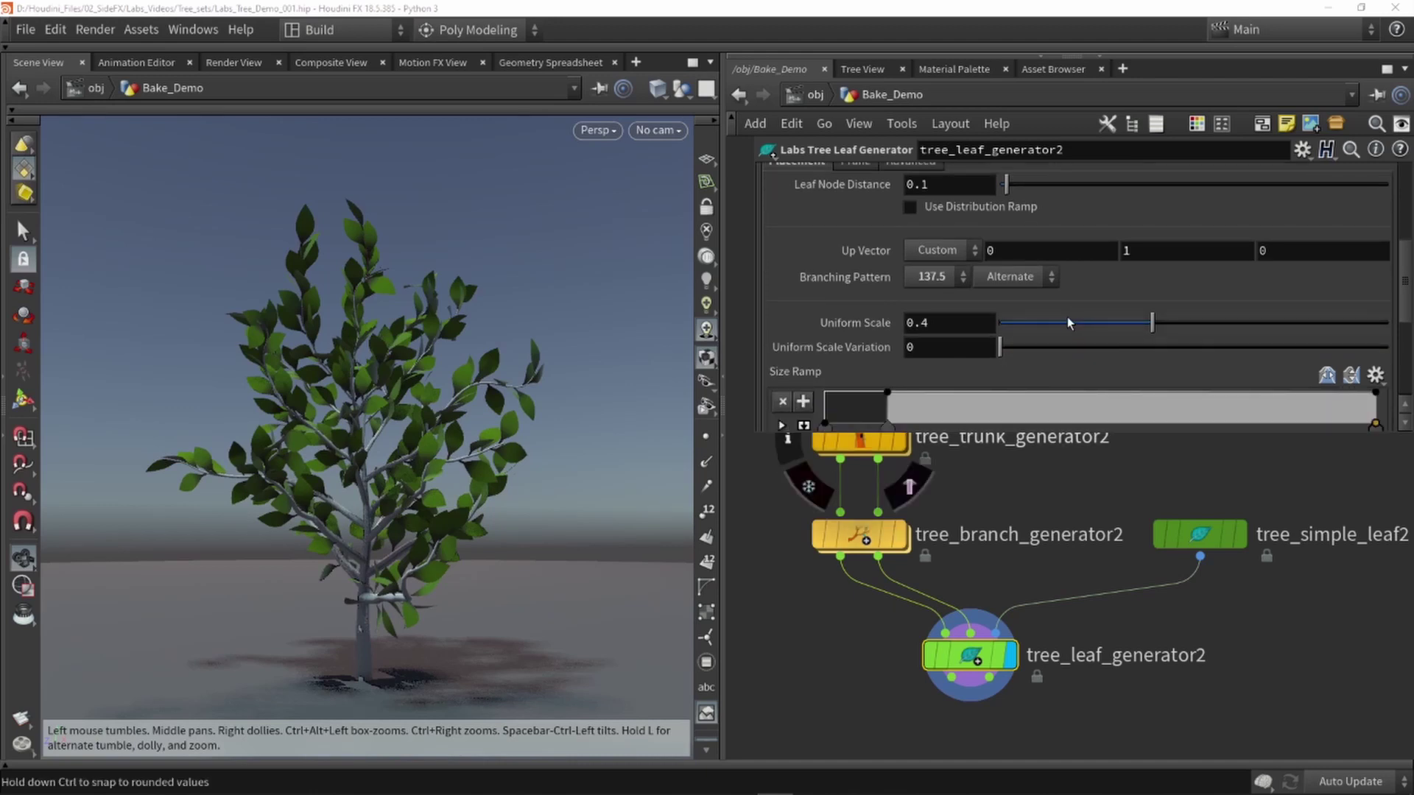
{"action": "left_click_drag", "start_coordinate": [1042, 345], "coordinate": [1124, 327]}
{"action": "left_click_drag", "start_coordinate": [391, 470], "coordinate": [506, 475]}
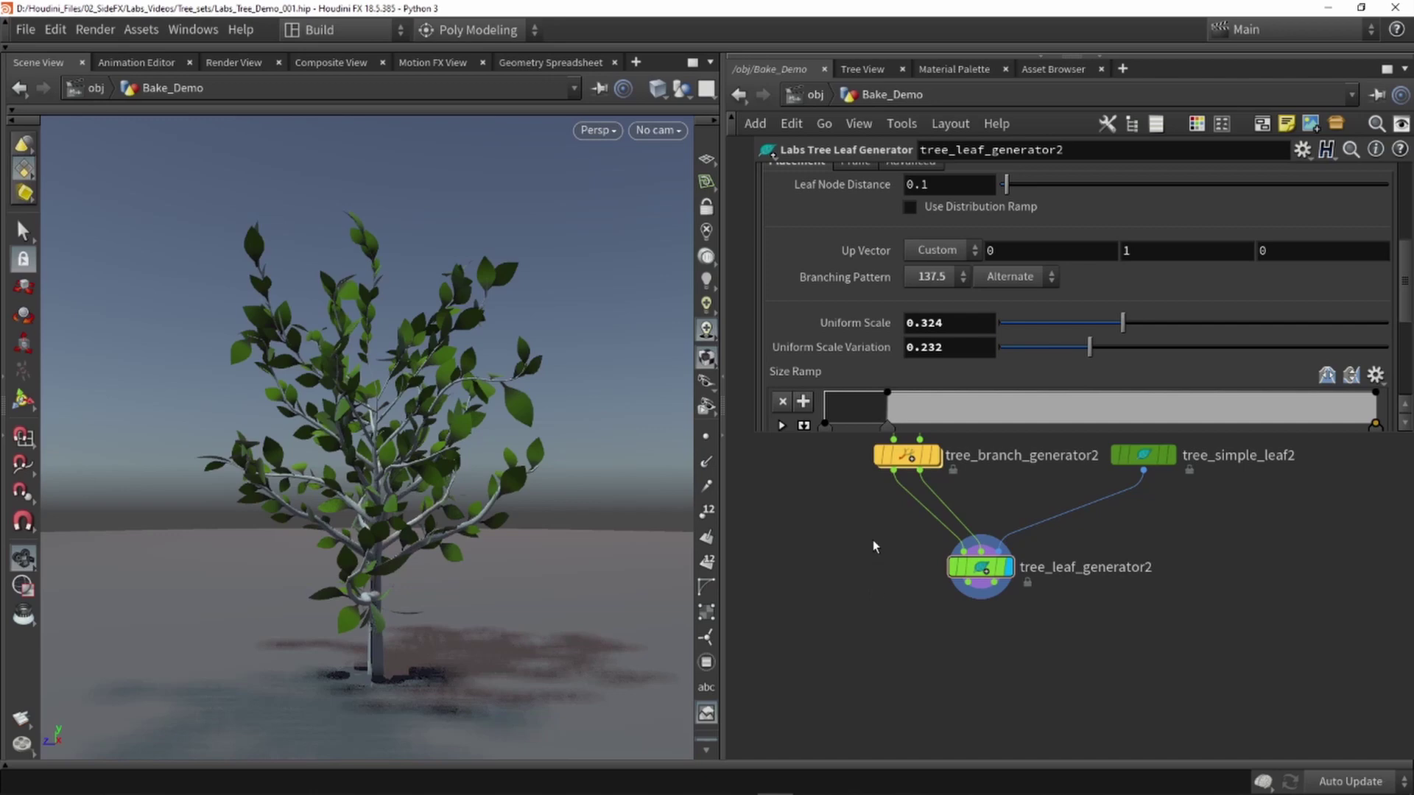
Step: Add a Labs Maps Baker node to the network below the leaf generator
{"action": "middle_click_drag", "start_coordinate": [896, 590], "coordinate": [912, 622]}
{"action": "key", "text": "Tab"}
{"action": "type", "text": "map"}
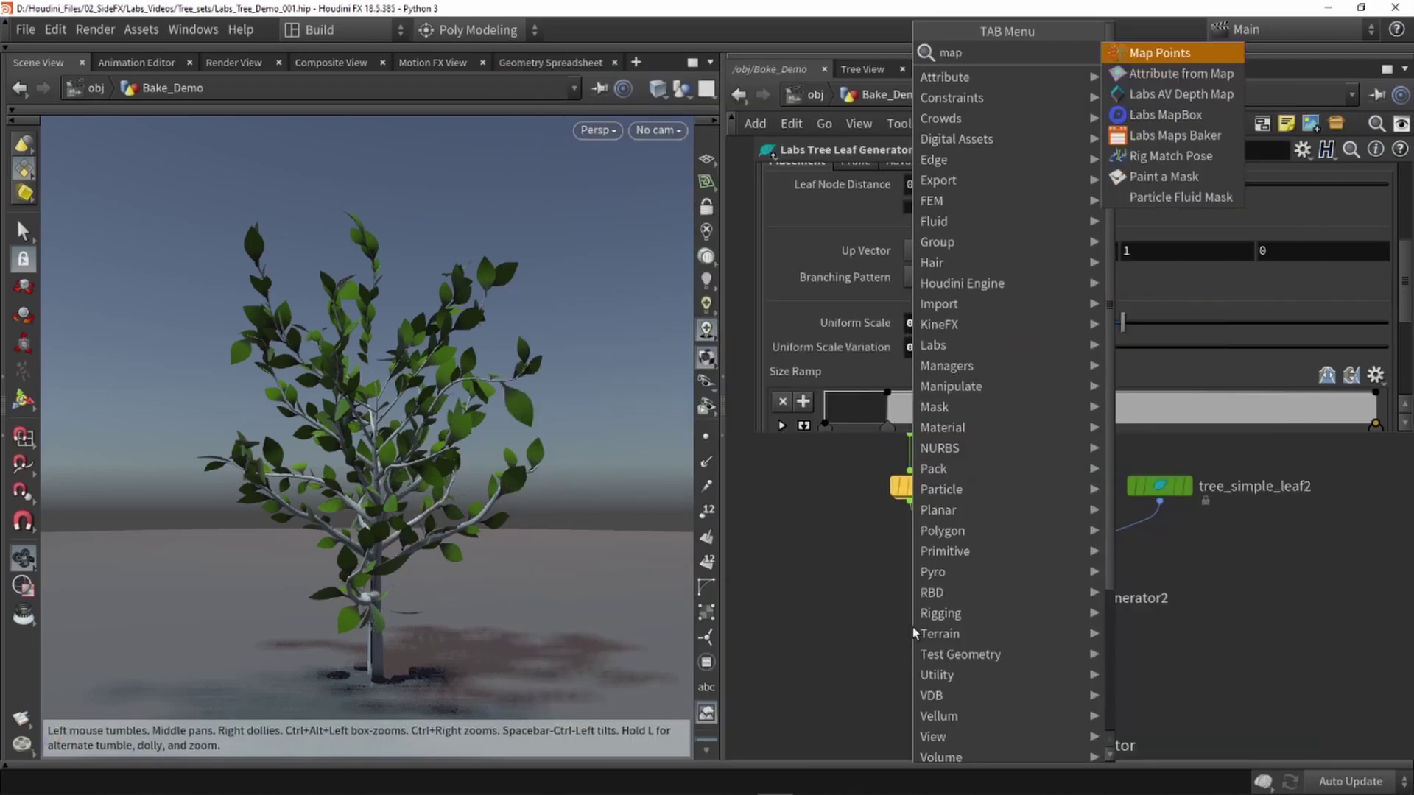
{"action": "type", "text": "s"}
{"action": "left_click", "coordinate": [1141, 60]}
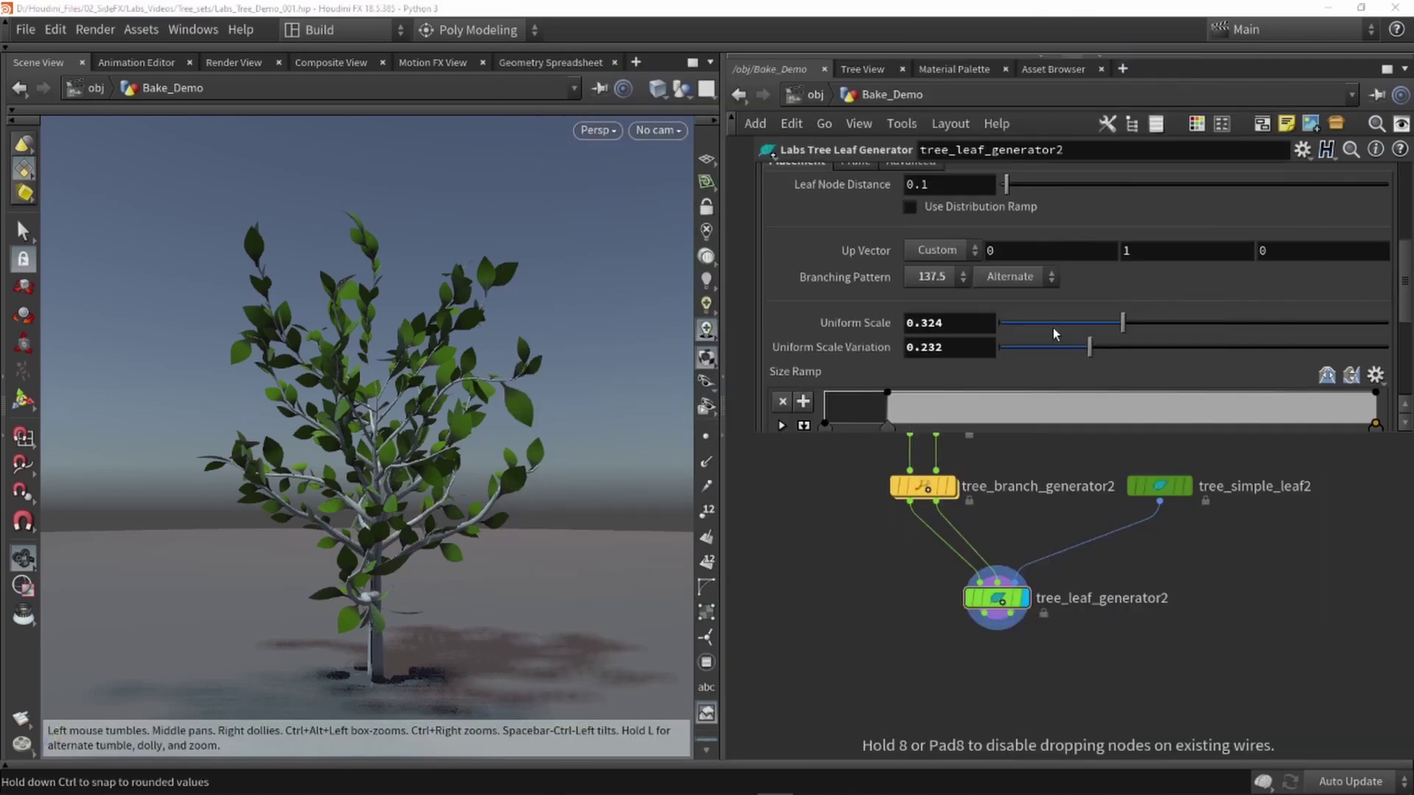
{"action": "left_click", "coordinate": [897, 716]}
{"action": "middle_click_drag", "start_coordinate": [876, 645], "coordinate": [905, 596]}
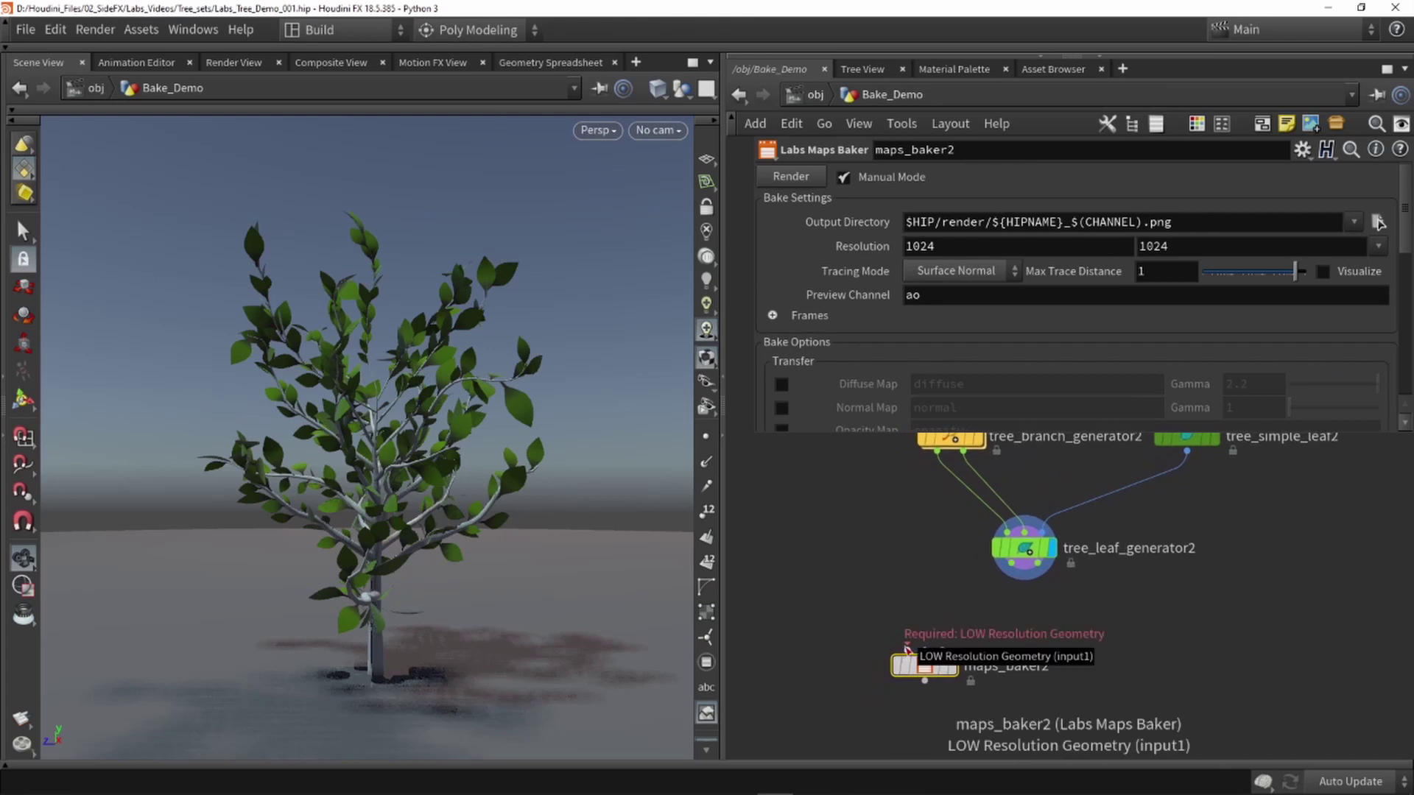
{"action": "mouse_move", "coordinate": [1024, 558]}
{"action": "left_click_drag", "start_coordinate": [1022, 558], "coordinate": [1023, 560]}
{"action": "mouse_move", "coordinate": [926, 668]}
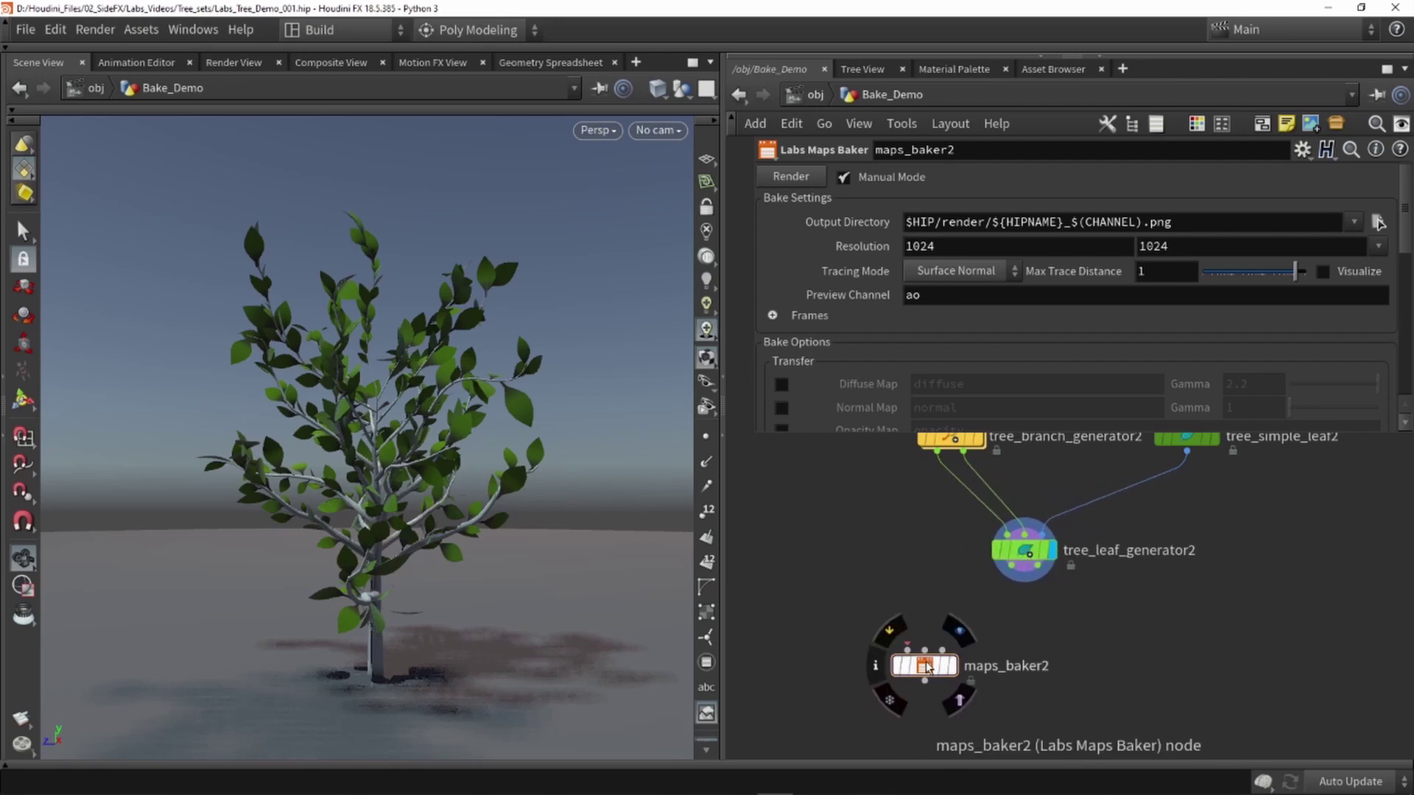
Step: Add a Grid node beside the leaf generator, display it, and show the tree as a template over it
{"action": "key", "text": "Tab"}
{"action": "type", "text": "gri"}
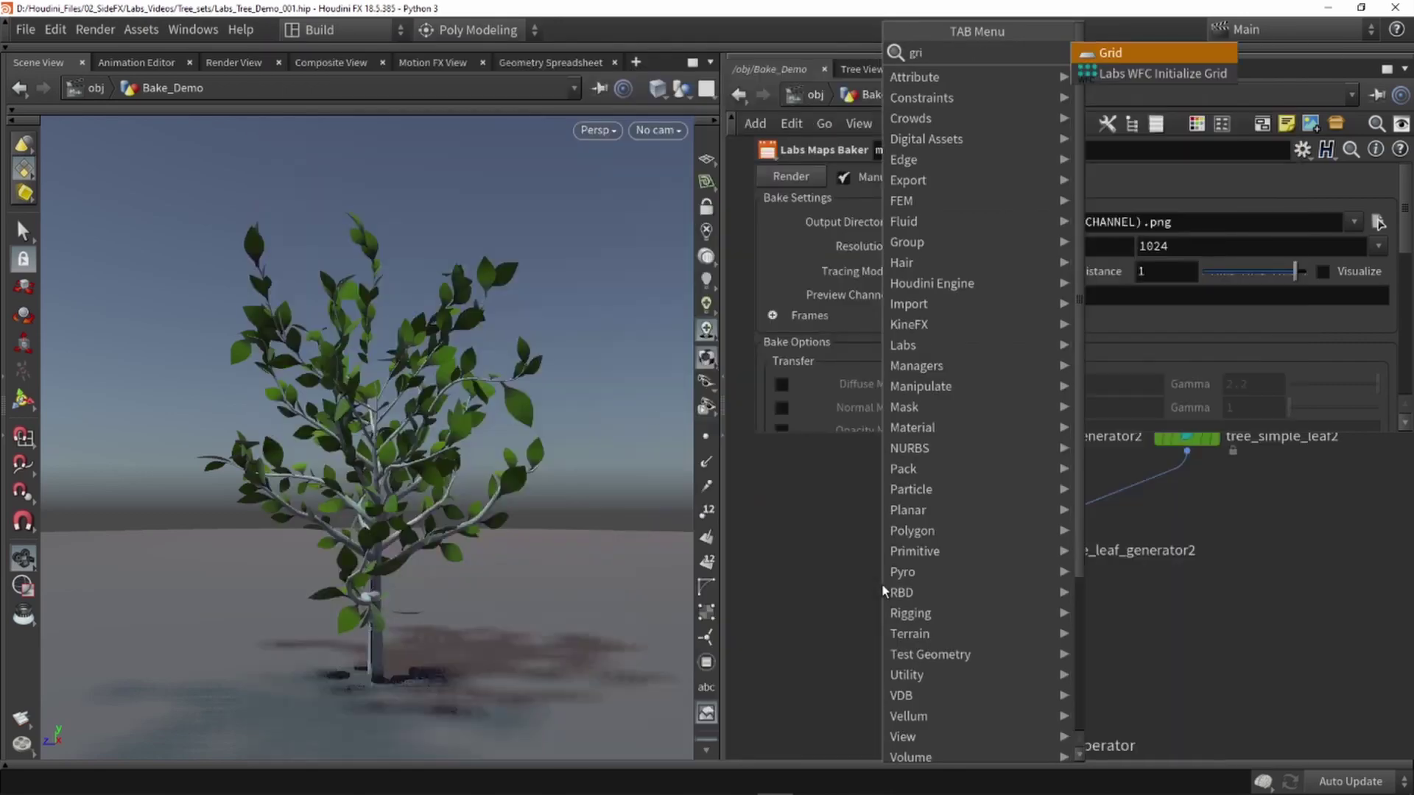
{"action": "type", "text": "d"}
{"action": "key", "text": "Return"}
{"action": "left_click", "coordinate": [836, 549]}
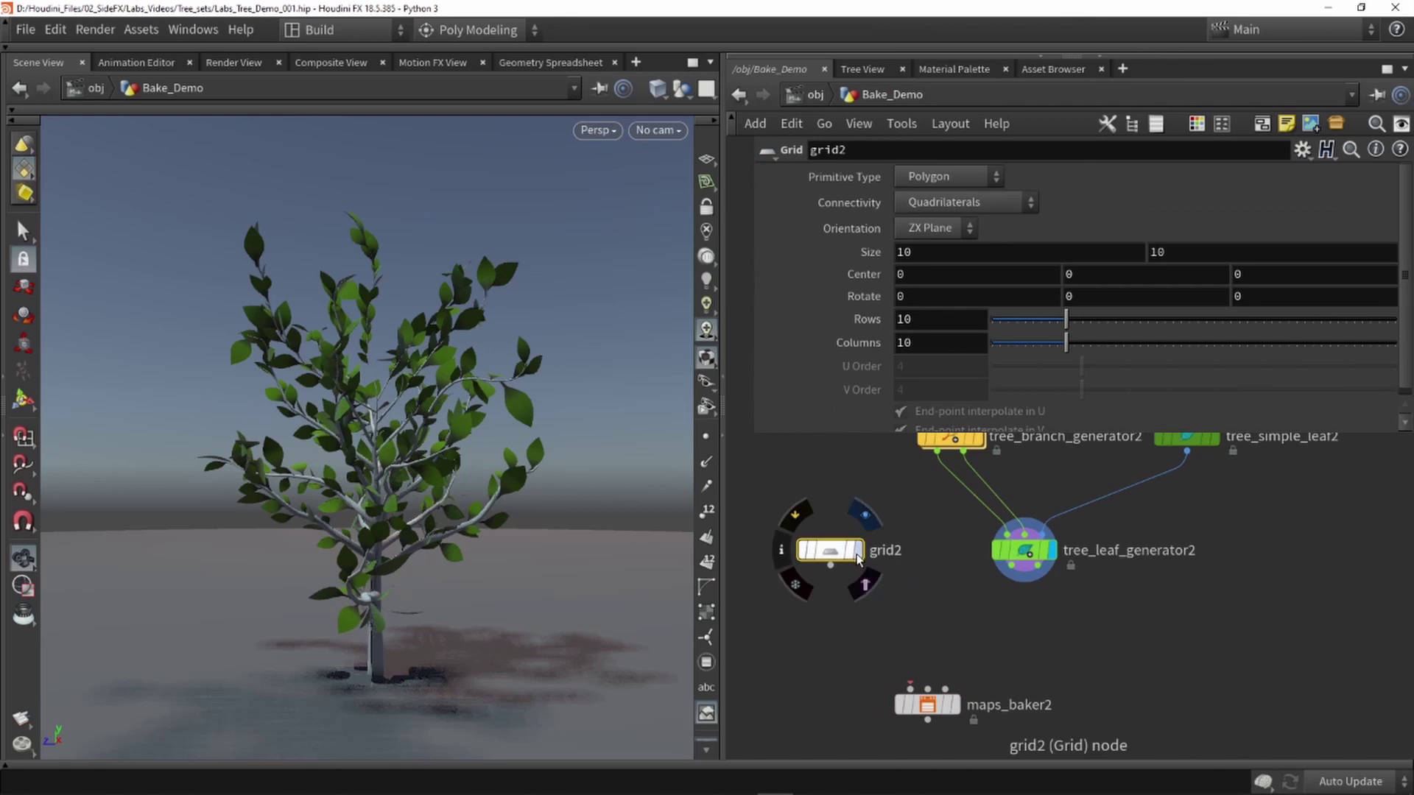
{"action": "left_click", "coordinate": [858, 554]}
{"action": "key", "text": "g"}
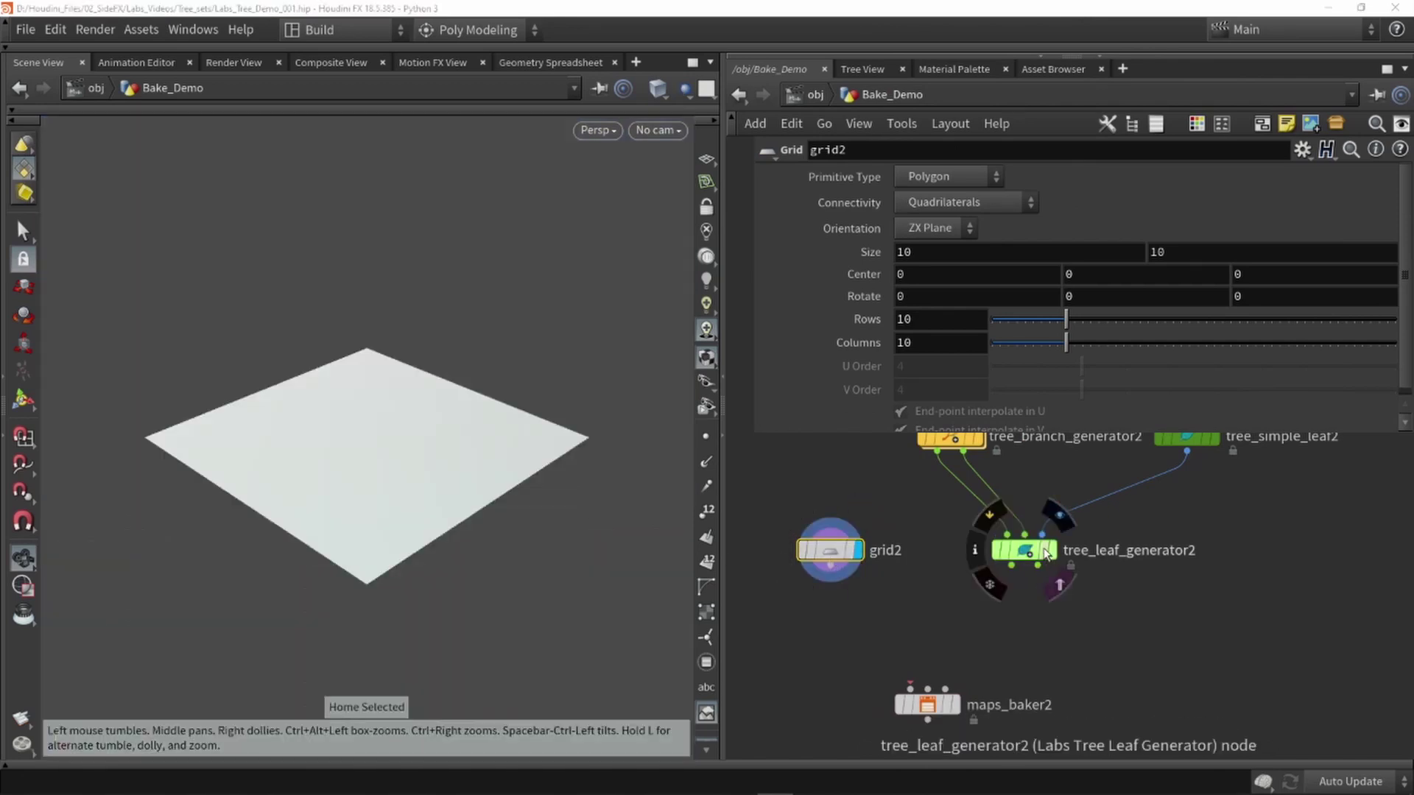
{"action": "left_click", "coordinate": [1043, 548]}
{"action": "left_click_drag", "start_coordinate": [319, 343], "coordinate": [351, 335], "text": "alt"}
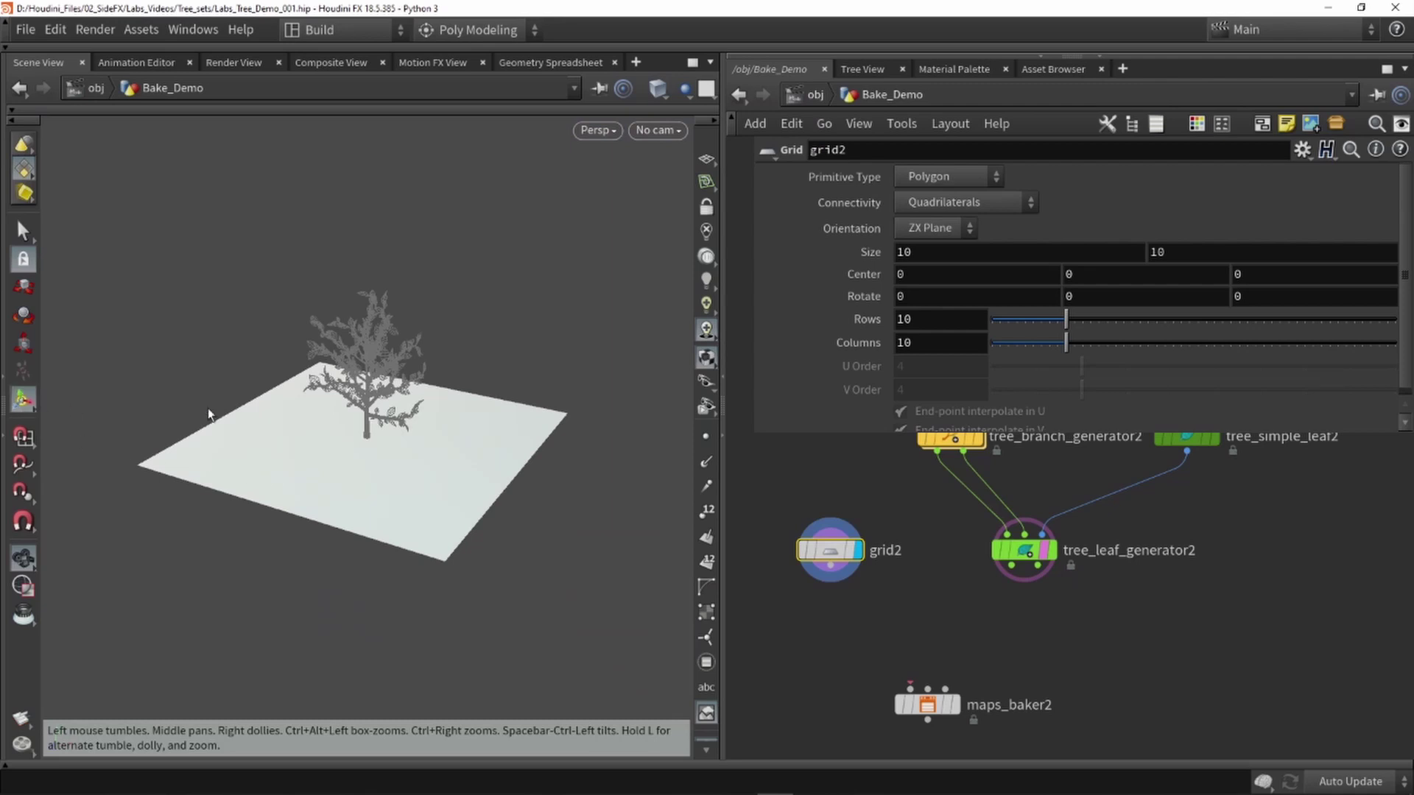
Step: Rotate the grid 90 degrees about X so it stands upright behind the tree in the front view
{"action": "key", "text": "Return"}
{"action": "left_click_drag", "start_coordinate": [319, 483], "coordinate": [314, 533]}
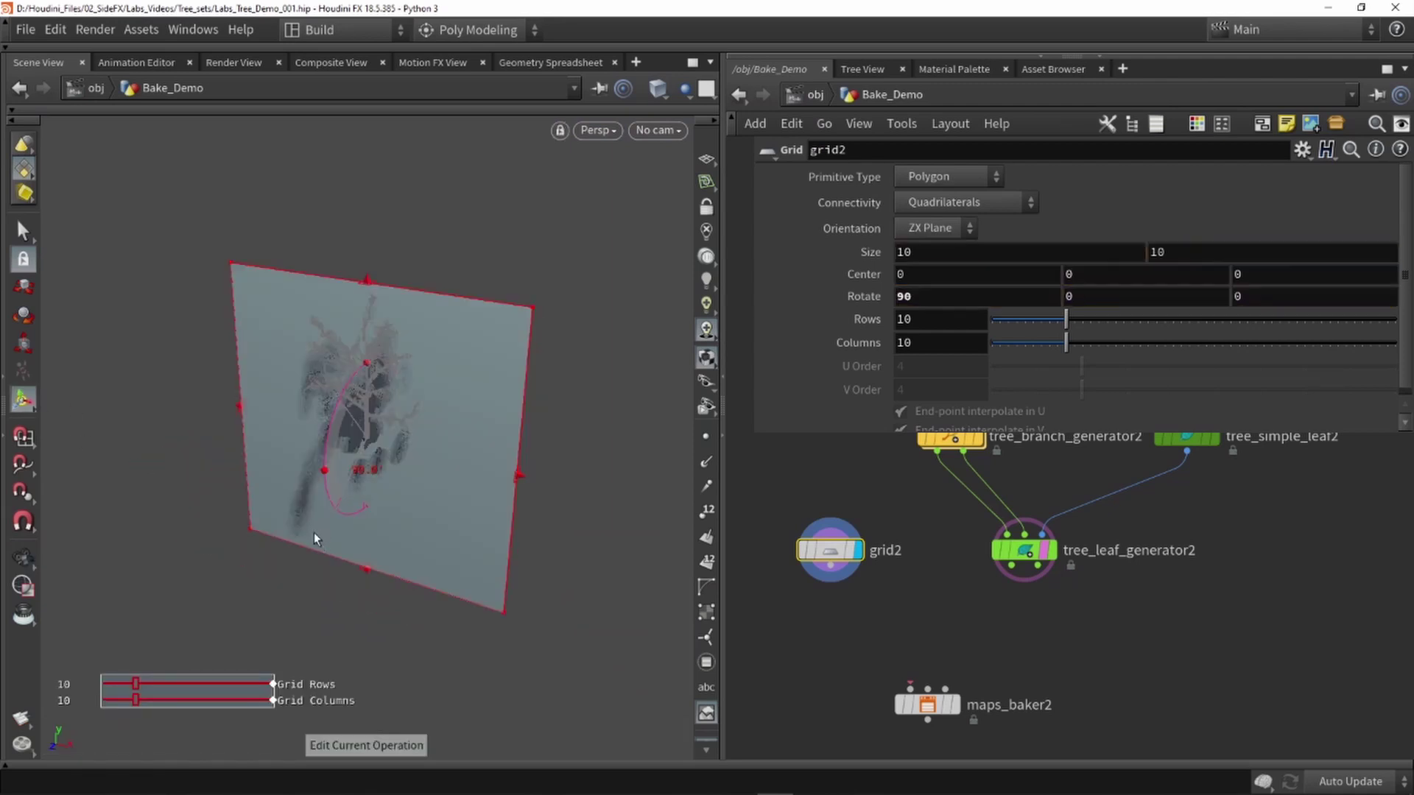
{"action": "key", "text": "space+3"}
{"action": "middle_click_drag", "start_coordinate": [449, 368], "coordinate": [486, 452]}
{"action": "scroll", "coordinate": [486, 451], "scroll_direction": "down", "scroll_amount": 2}
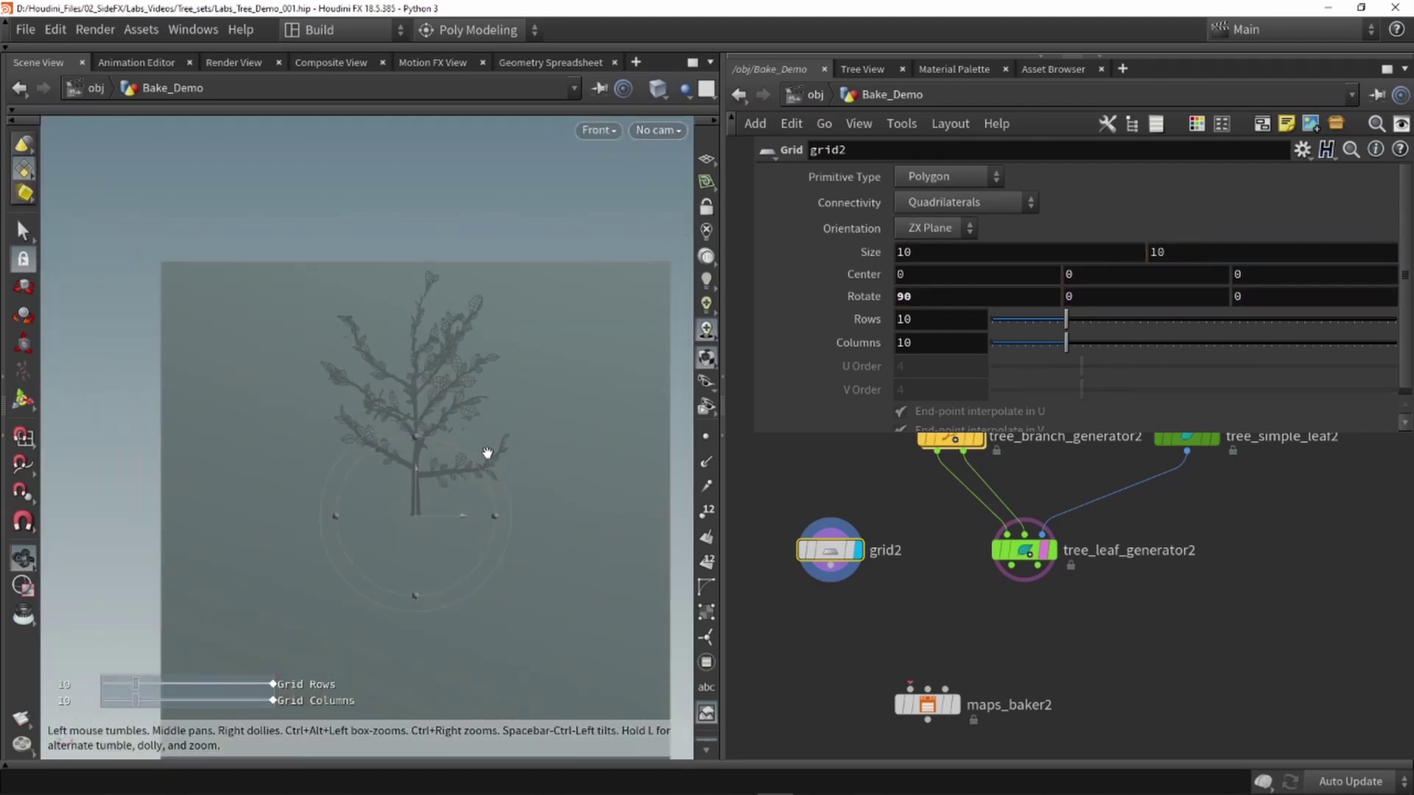
Step: Resize the grid around the tree to about 4.75 by 4.98, with its center raised to about 2.51 in Y
{"action": "middle_click_drag", "start_coordinate": [577, 546], "coordinate": [562, 486]}
{"action": "scroll", "coordinate": [562, 486], "scroll_direction": "down", "scroll_amount": 1}
{"action": "left_click_drag", "start_coordinate": [420, 676], "coordinate": [431, 450]}
{"action": "left_click_drag", "start_coordinate": [642, 340], "coordinate": [522, 344], "text": "shift"}
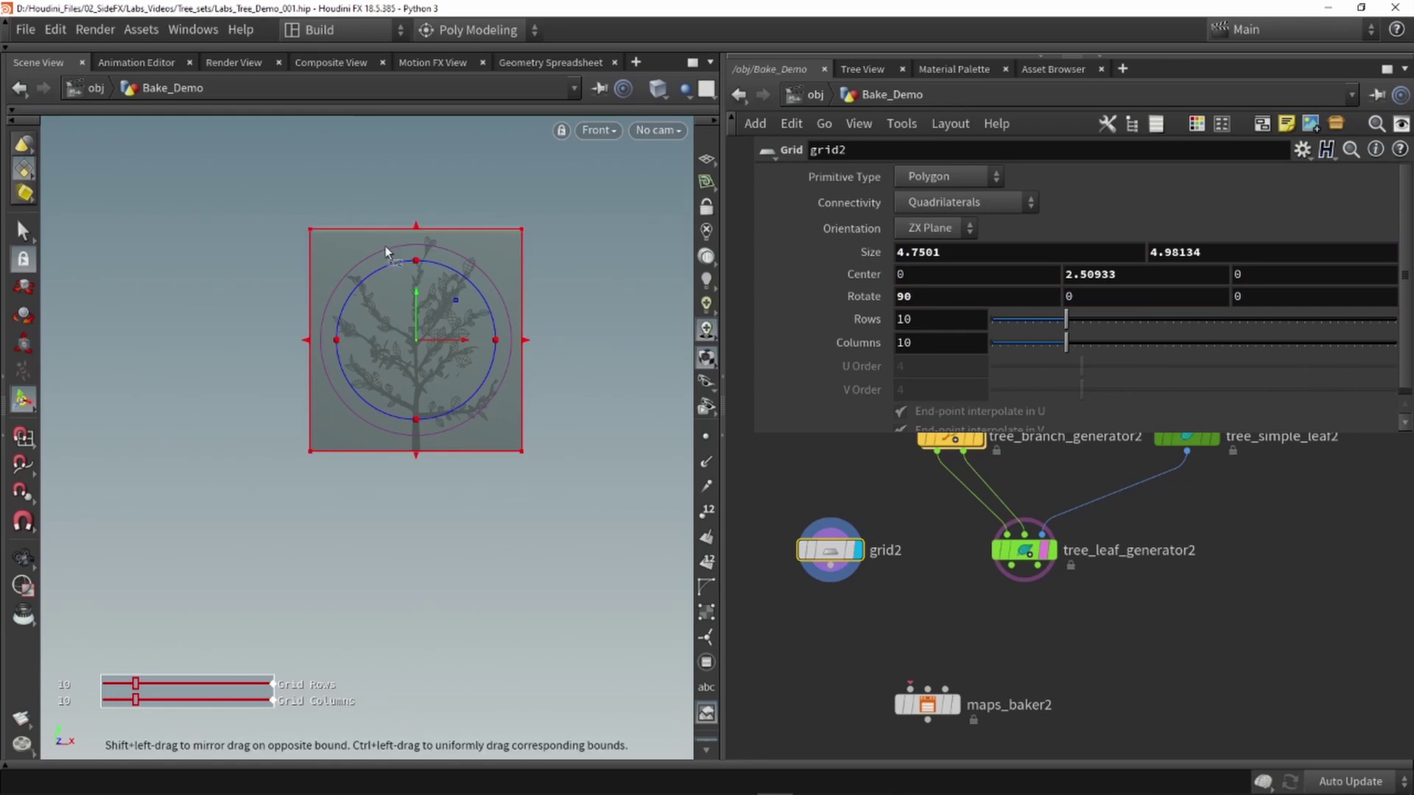
{"action": "key", "text": "space"}
{"action": "scroll", "coordinate": [348, 231], "scroll_direction": "up", "scroll_amount": 3}
{"action": "scroll", "coordinate": [500, 327], "scroll_direction": "up", "scroll_amount": 1}
{"action": "key", "text": "Return"}
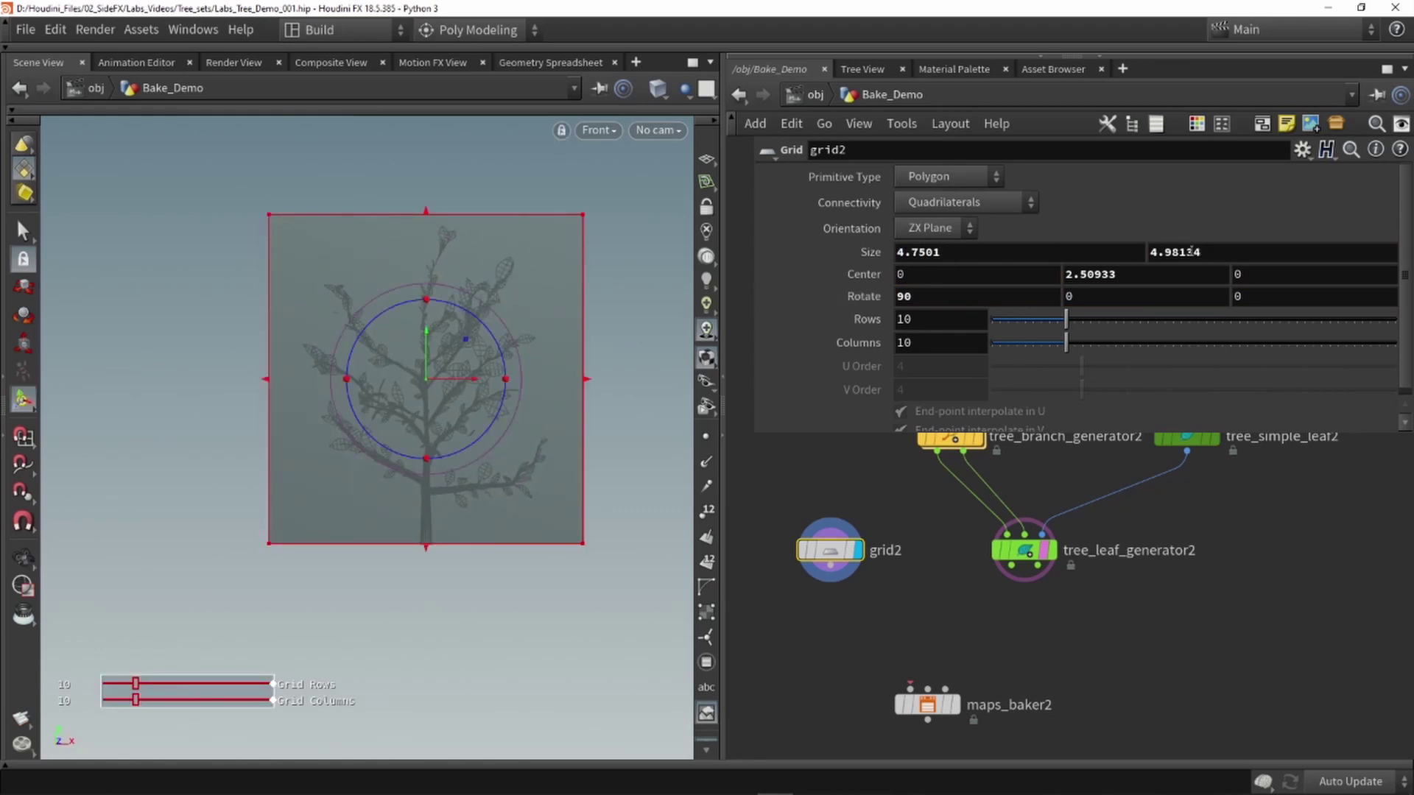
Step: Set the grid size to 5.5 by 5.5 and raise its center to about 2.8 in Y
{"action": "left_click", "coordinate": [1040, 259]}
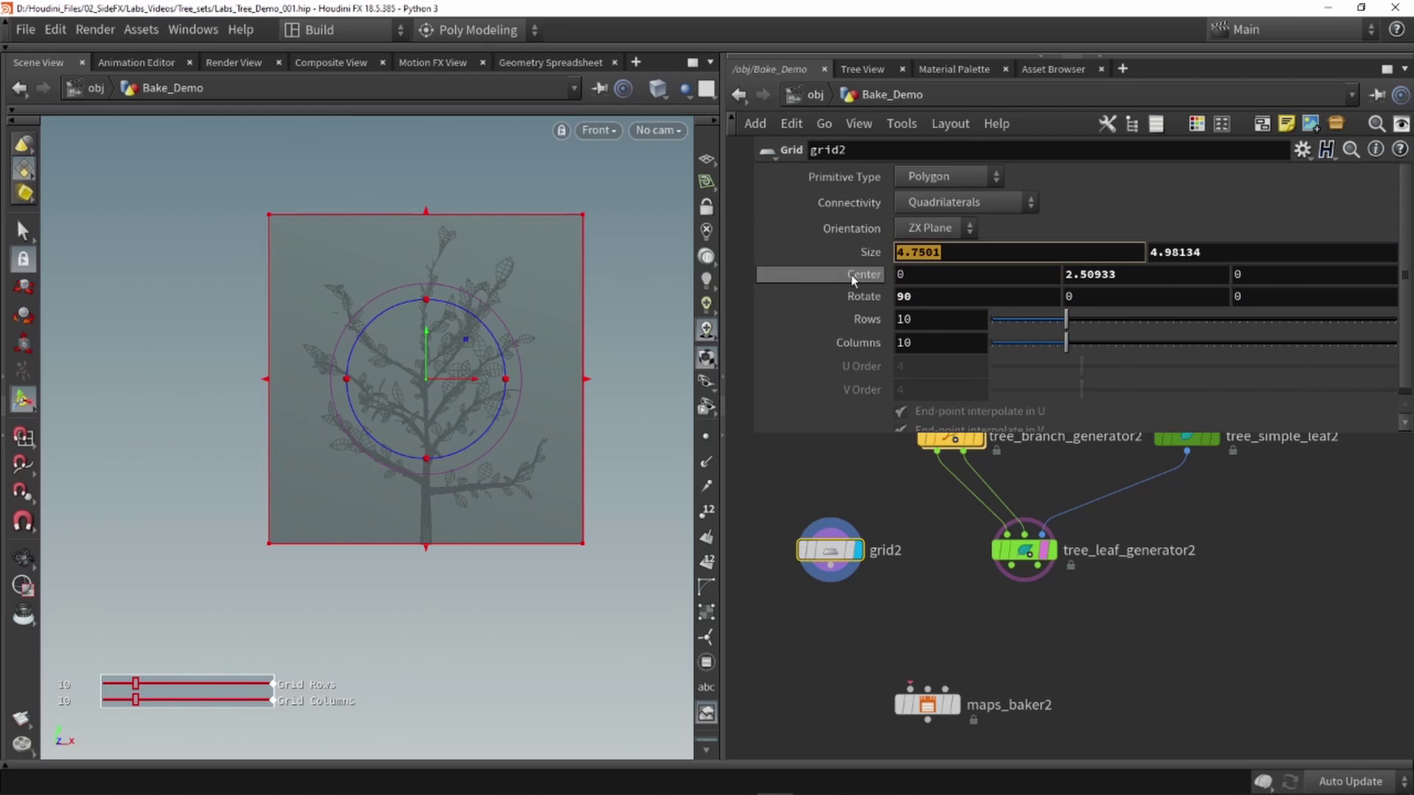
{"action": "type", "text": "5.5"}
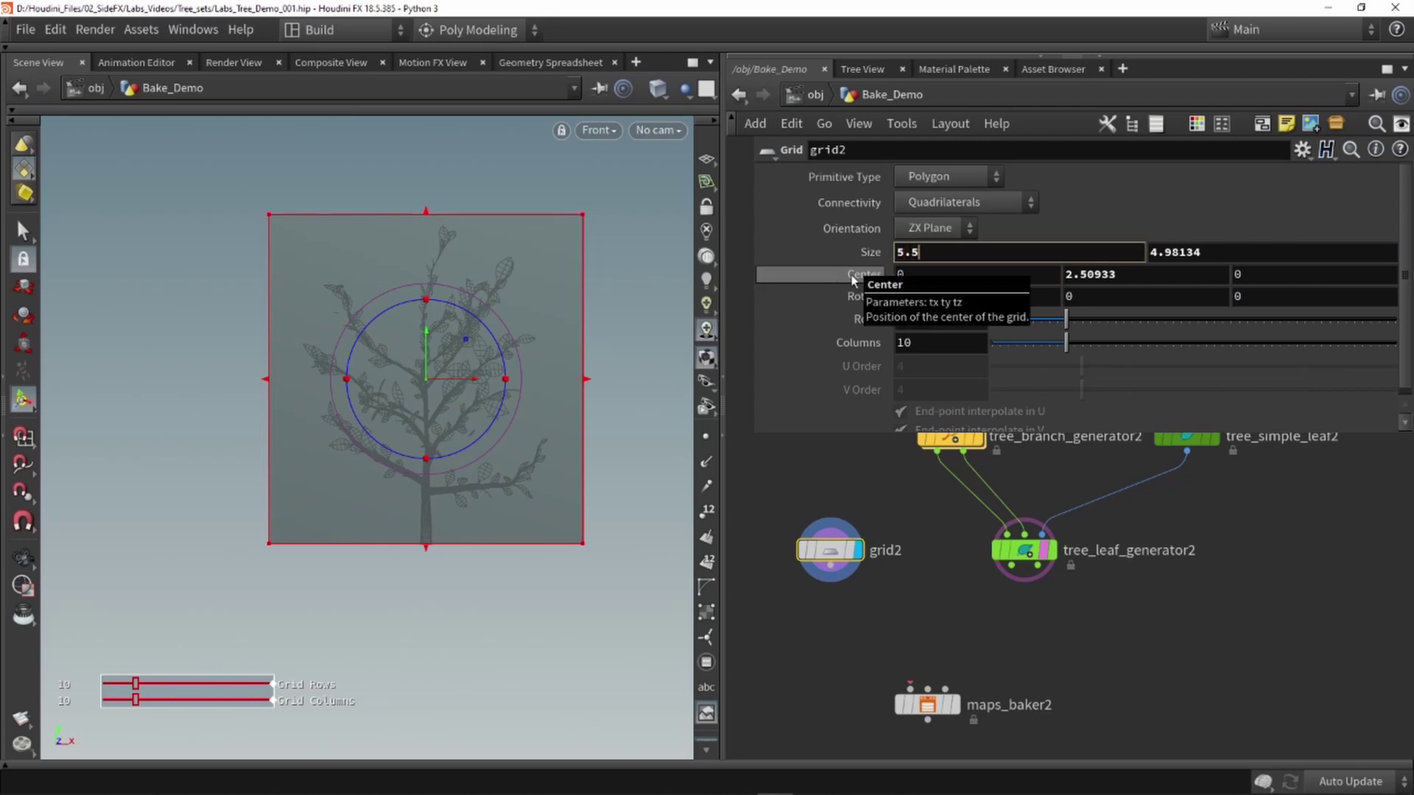
{"action": "key", "text": "Tab"}
{"action": "type", "text": "5"}
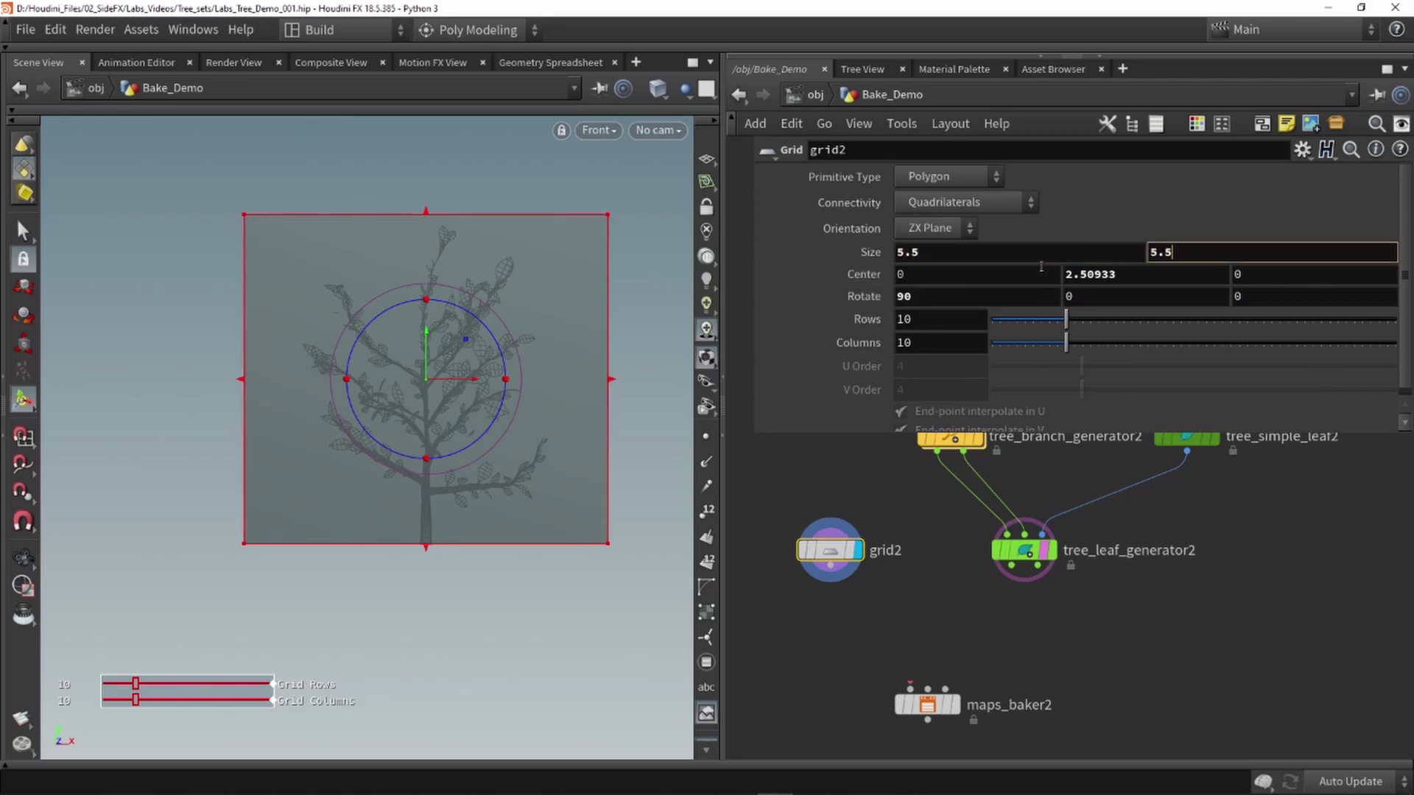
{"action": "key", "text": "Return"}
{"action": "left_click_drag", "start_coordinate": [430, 350], "coordinate": [417, 325]}
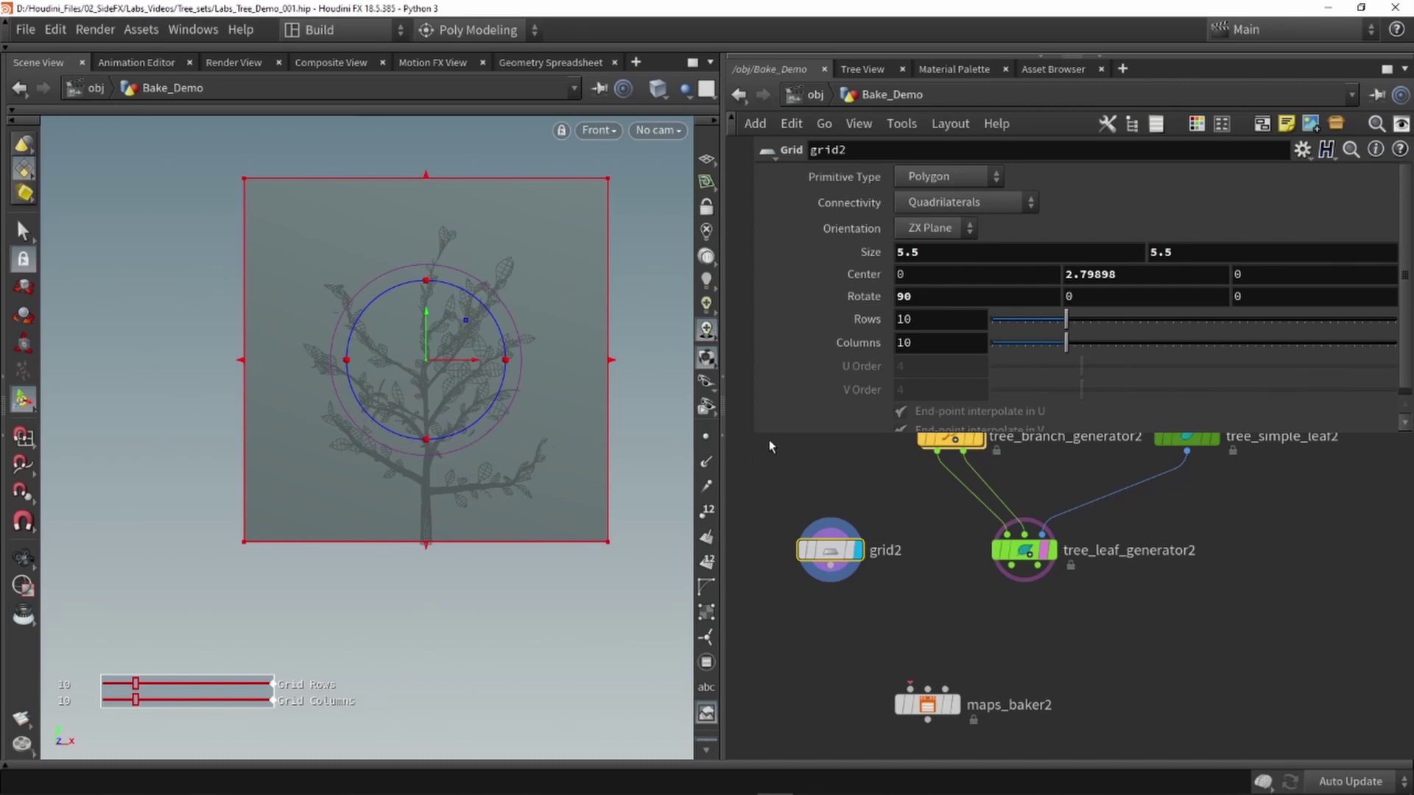
Step: Set the grid's rows and columns to 2 and check the card against the tree in perspective
{"action": "double_click", "coordinate": [906, 321]}
{"action": "type", "text": "2"}
{"action": "key", "text": "Tab"}
{"action": "type", "text": "2"}
{"action": "key", "text": "Return"}
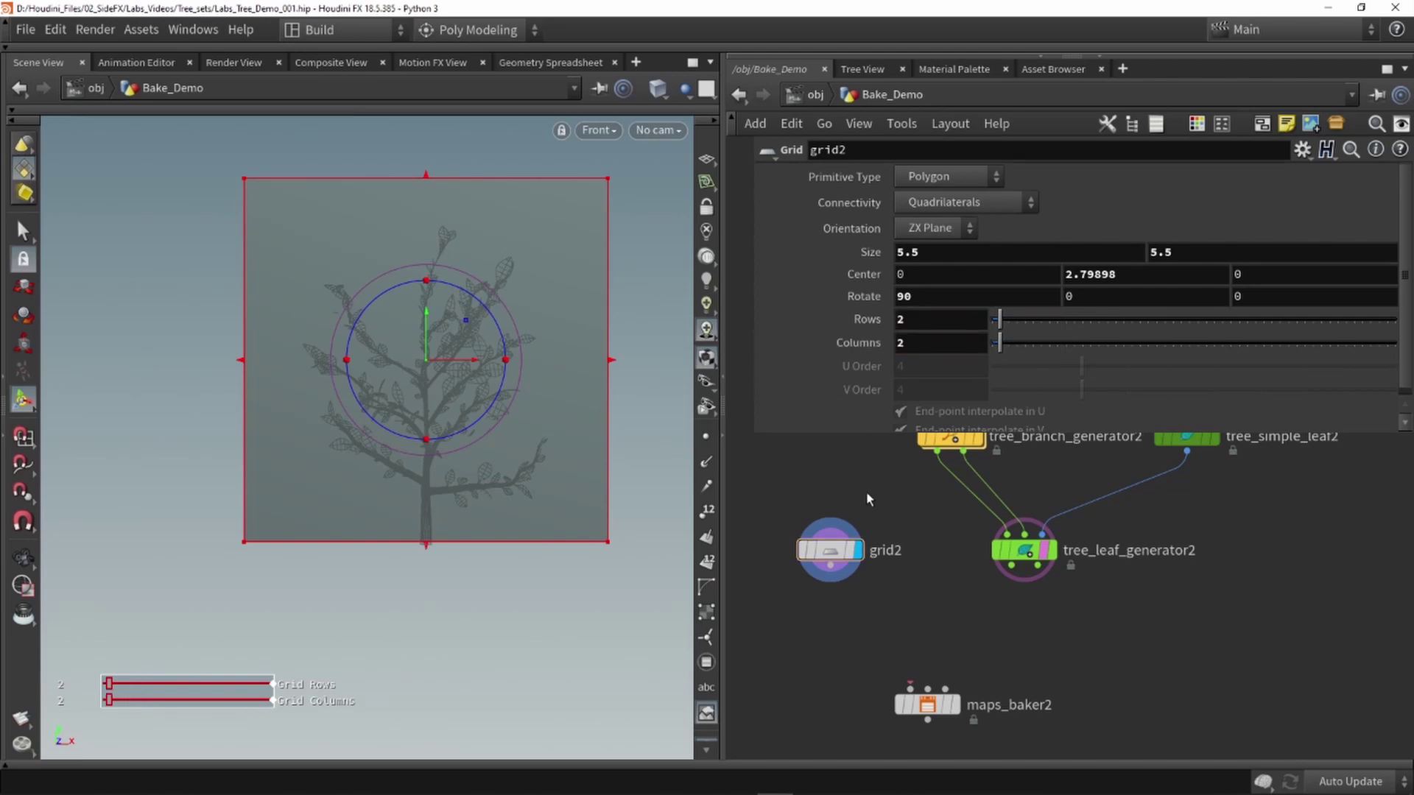
{"action": "key", "text": "space+1"}
{"action": "key", "text": "space+g"}
{"action": "left_click_drag", "start_coordinate": [465, 421], "coordinate": [435, 451]}
{"action": "middle_click_drag", "start_coordinate": [435, 451], "coordinate": [520, 377]}
Step: Add a UV Project node below the grid, connect the grid to it, and display its result
{"action": "middle_click_drag", "start_coordinate": [822, 614], "coordinate": [844, 585]}
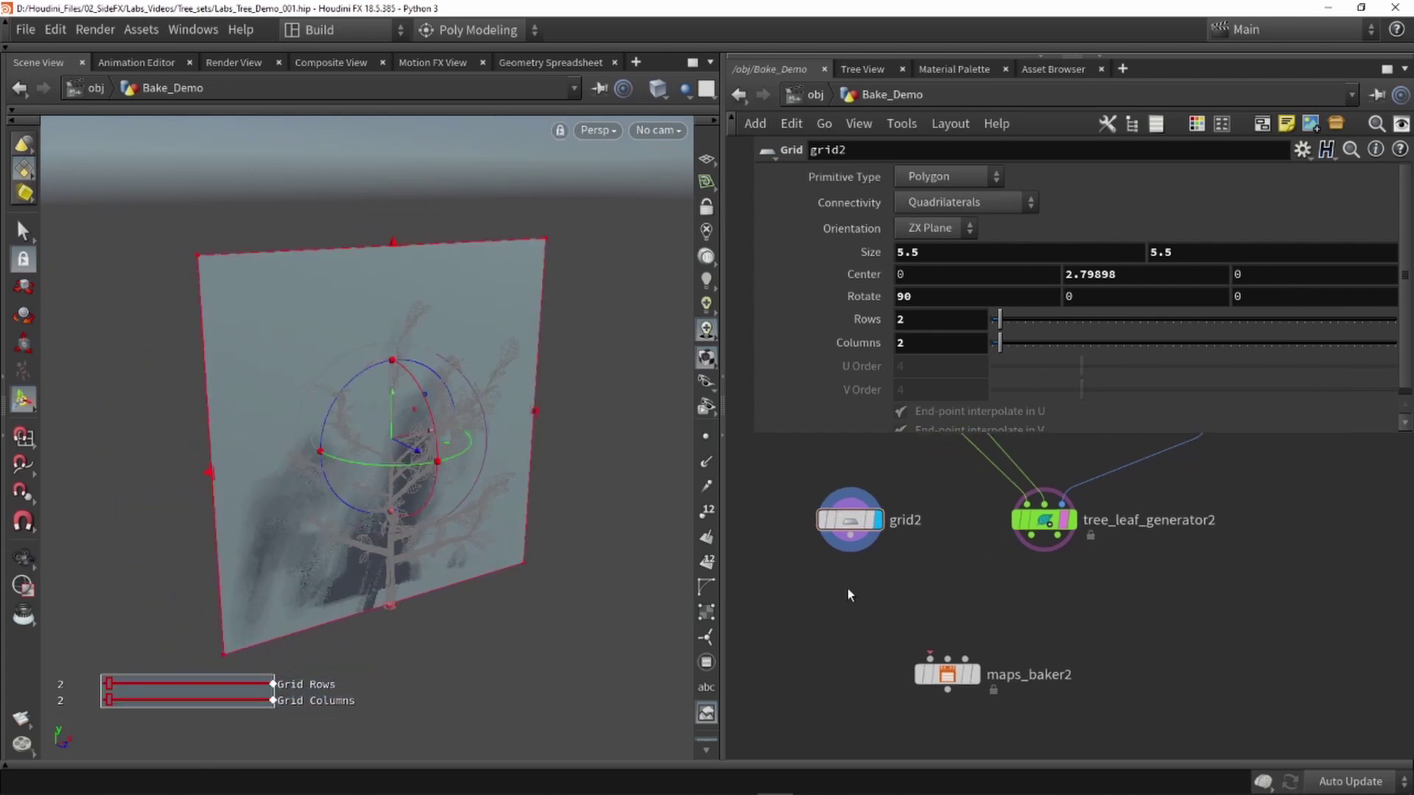
{"action": "key", "text": "Tab"}
{"action": "type", "text": "uvunw"}
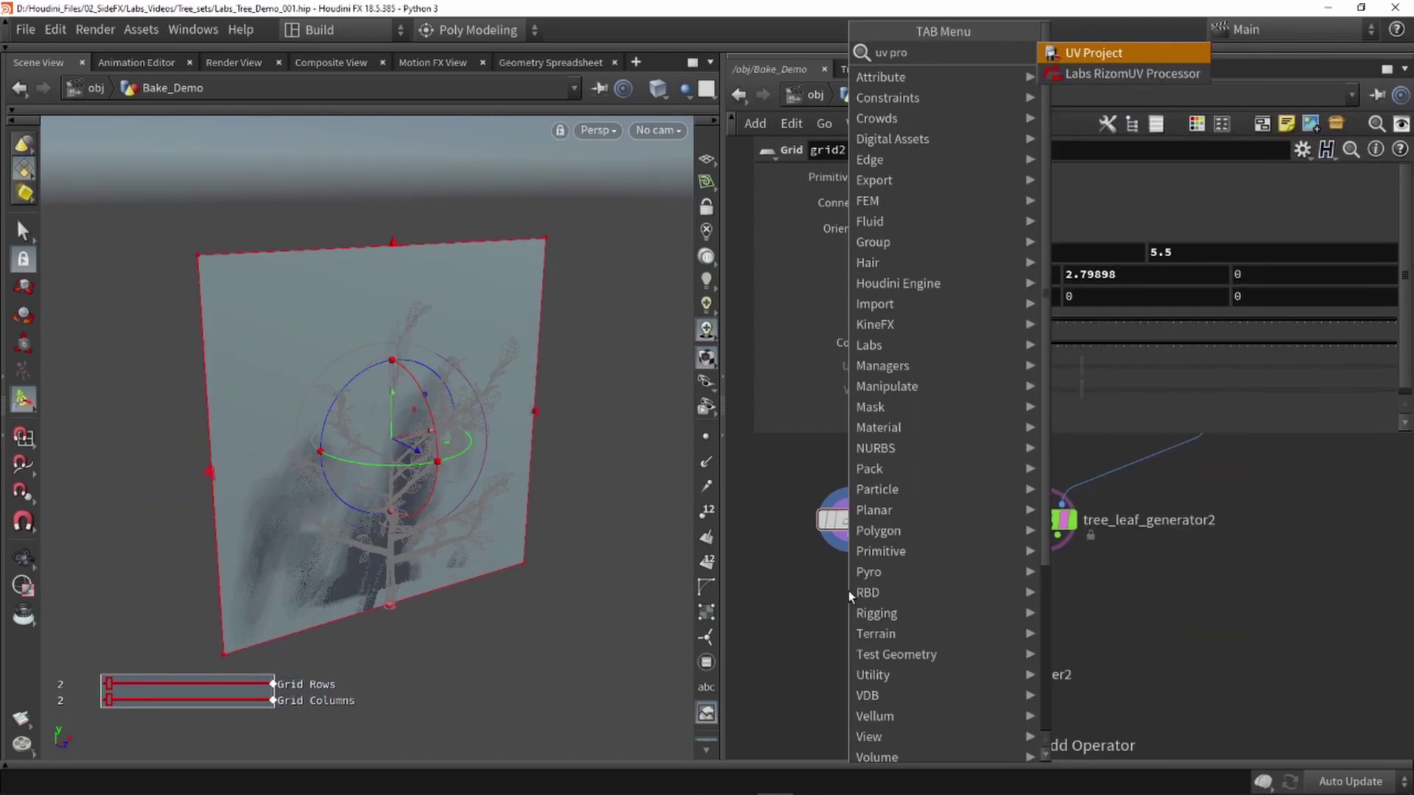
{"action": "key", "text": "Return"}
{"action": "left_click", "coordinate": [848, 590]}
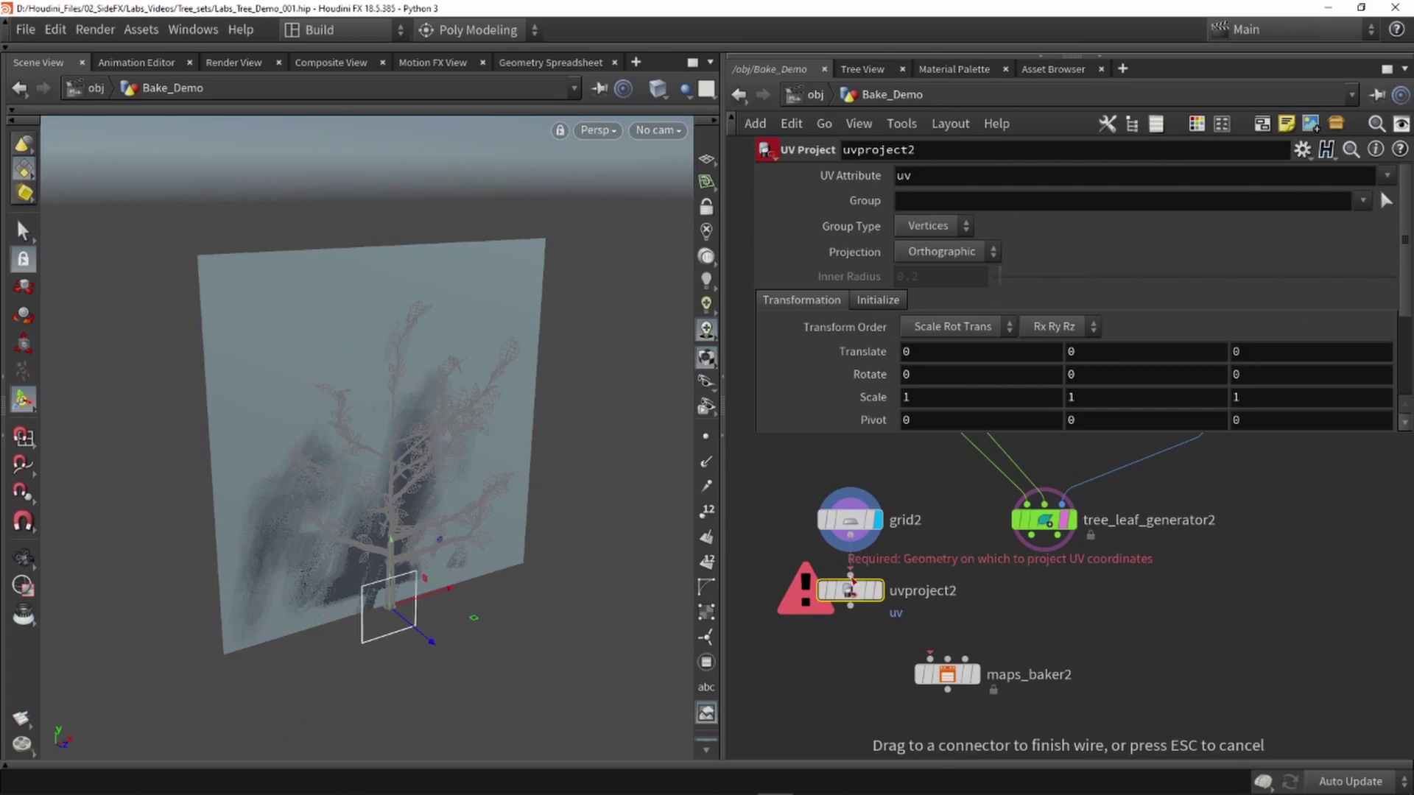
{"action": "left_click", "coordinate": [877, 590]}
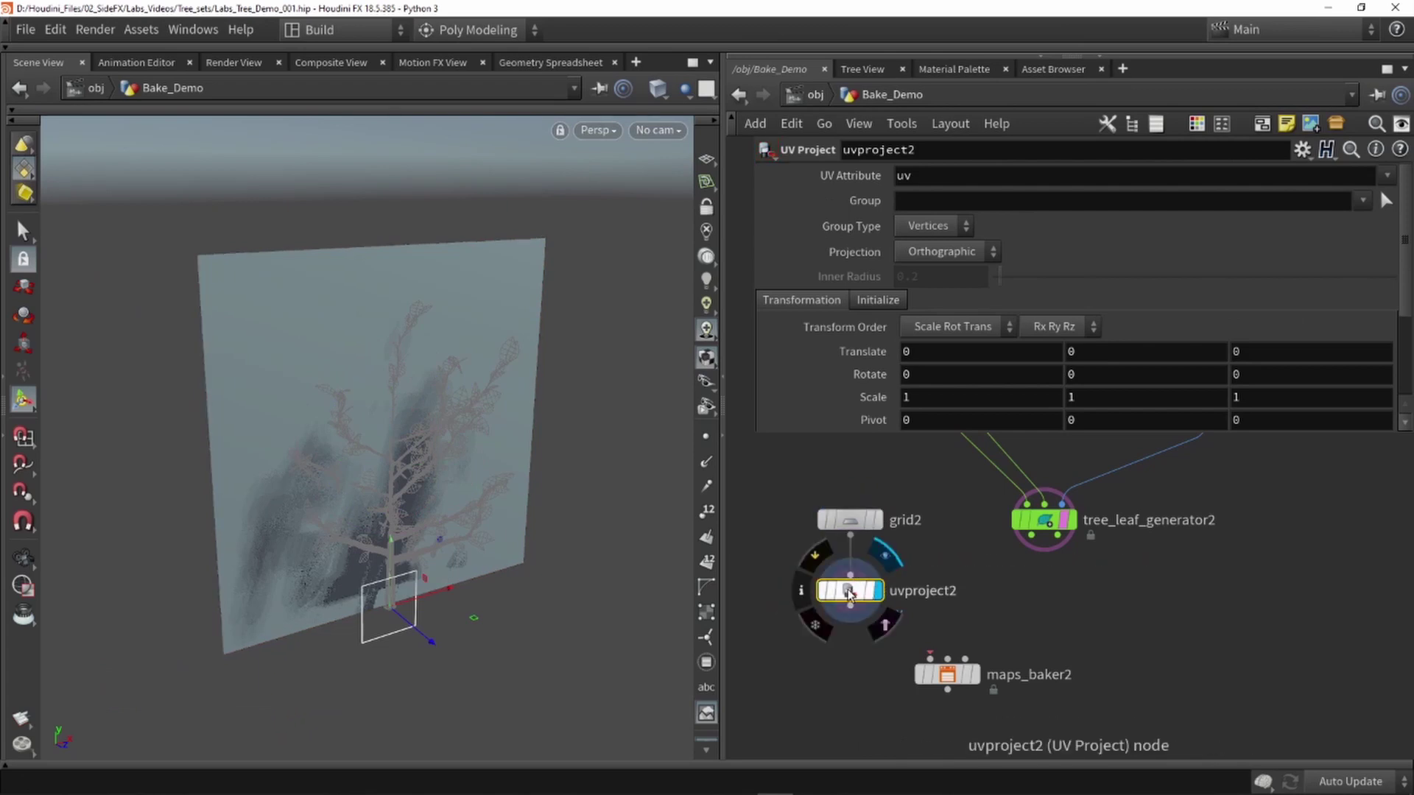
Step: Initialize the UV projection with the To Best Plane method and check the grid's layout in the UV view
{"action": "left_click", "coordinate": [879, 301]}
{"action": "left_click", "coordinate": [929, 358]}
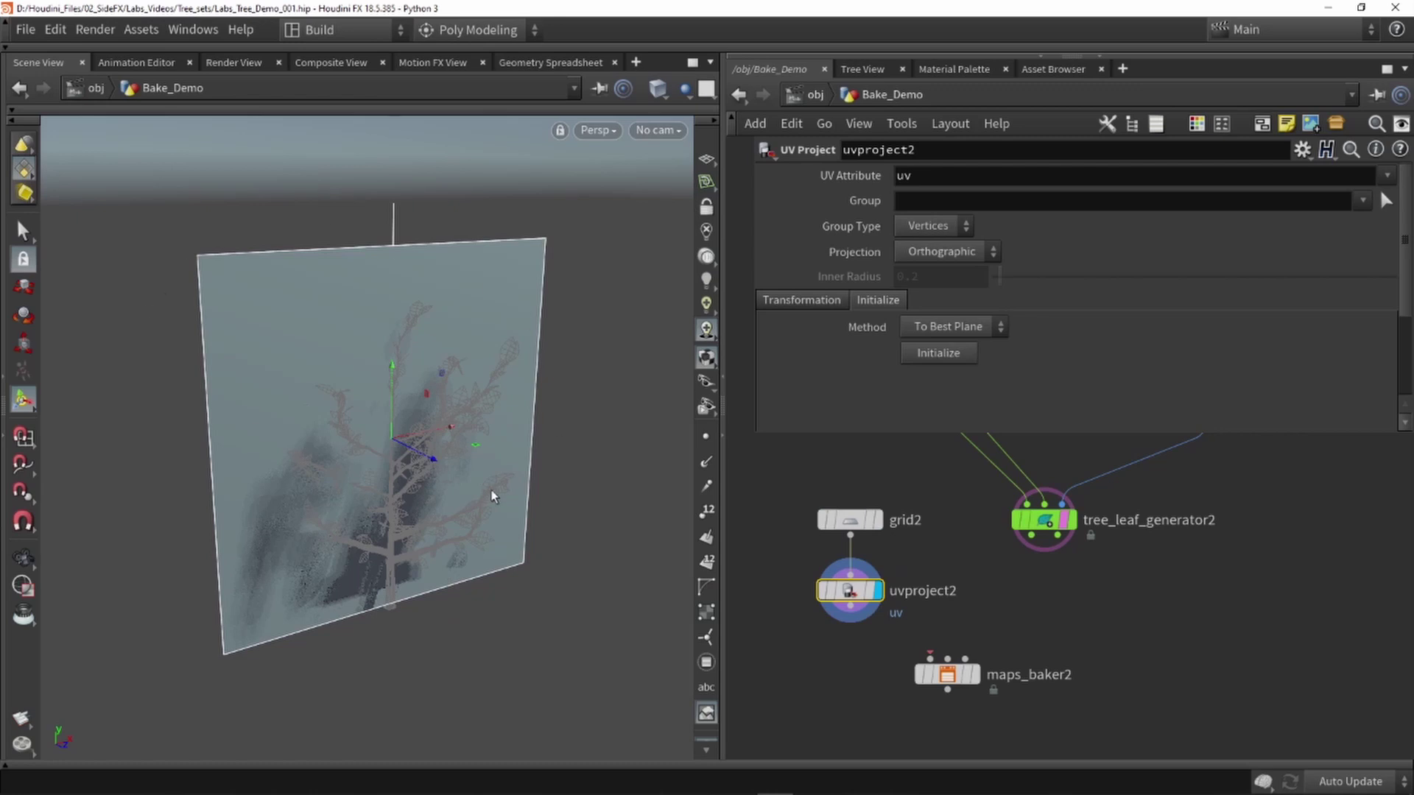
{"action": "key", "text": "space+5"}
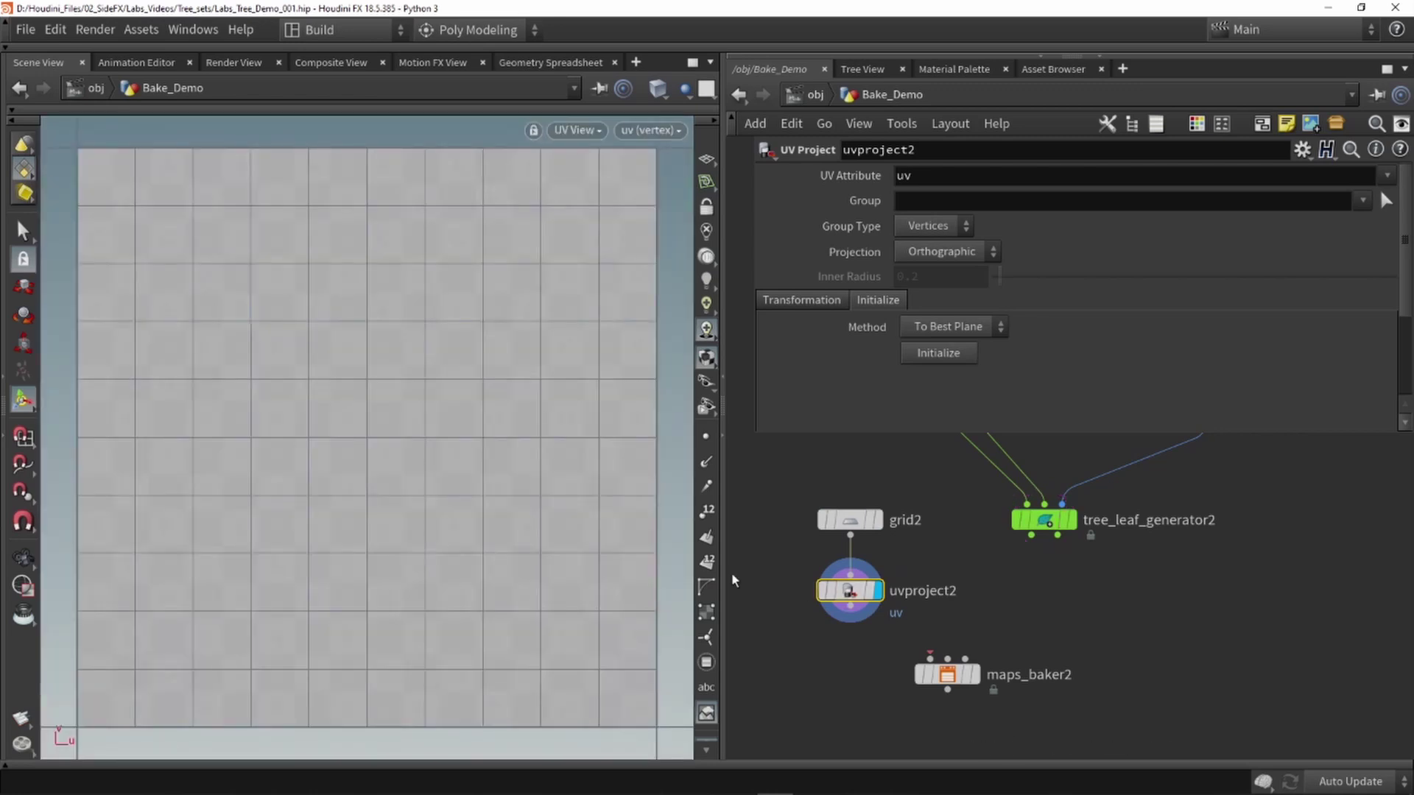
{"action": "scroll", "coordinate": [537, 506], "scroll_direction": "down", "scroll_amount": 4}
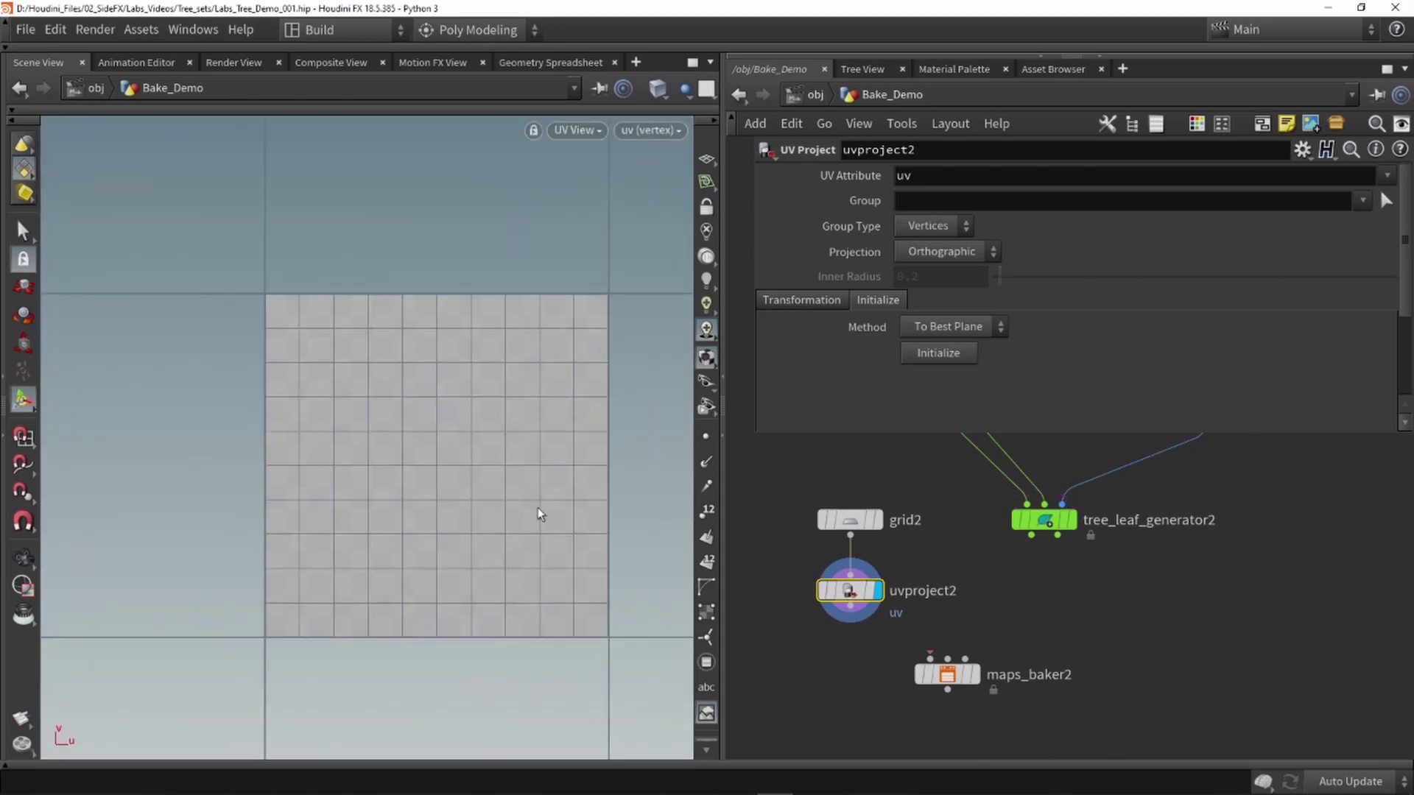
{"action": "key", "text": "space+1"}
{"action": "key", "text": "g"}
{"action": "key", "text": "w"}
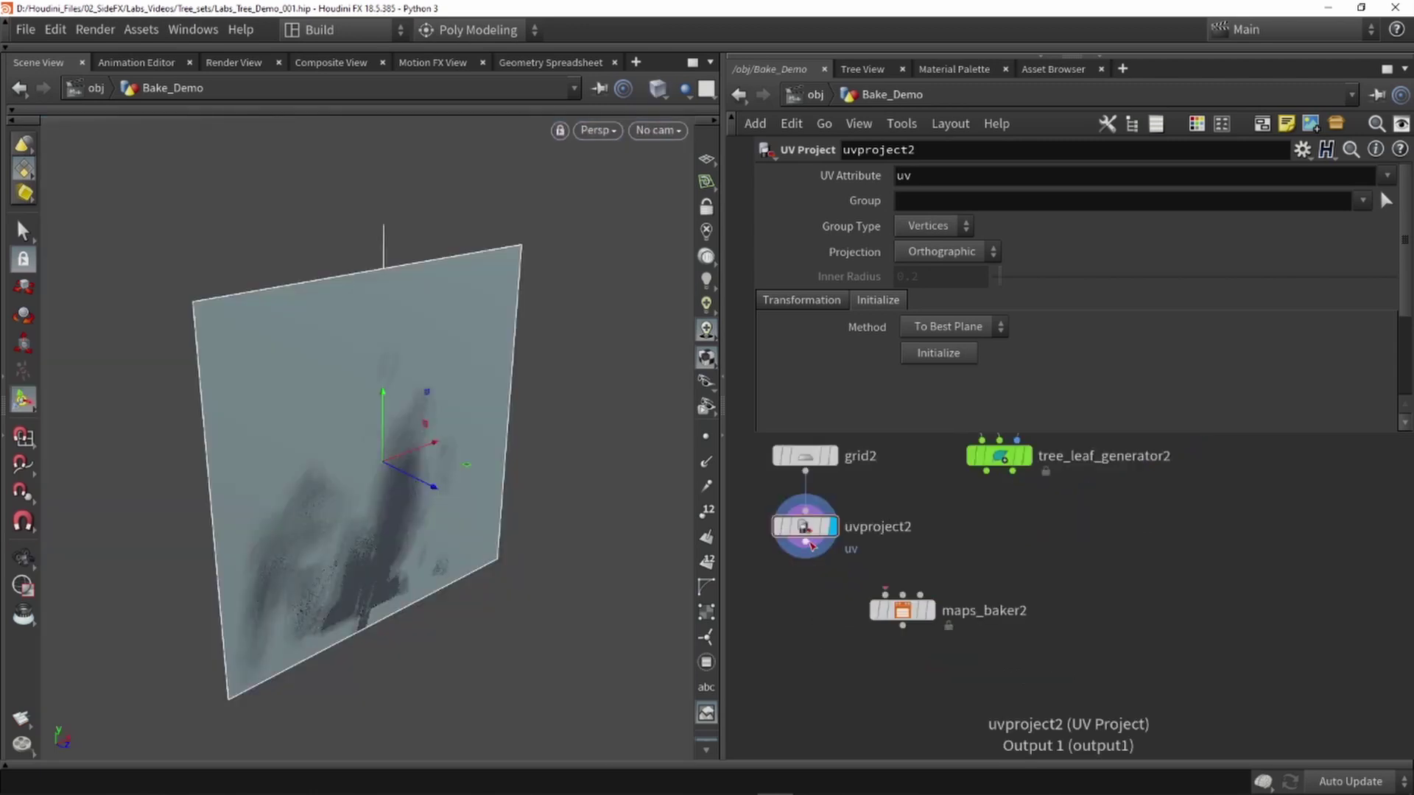
Step: Connect the UV Project output to the maps baker's first input and the leaf generator's first output to its second
{"action": "left_click_drag", "start_coordinate": [805, 558], "coordinate": [883, 593]}
{"action": "left_click_drag", "start_coordinate": [987, 471], "coordinate": [927, 662]}
{"action": "key", "text": "r"}
{"action": "key", "text": "shift+s"}
{"action": "middle_click_drag", "start_coordinate": [994, 564], "coordinate": [960, 676]}
{"action": "left_click_drag", "start_coordinate": [944, 570], "coordinate": [945, 621]}
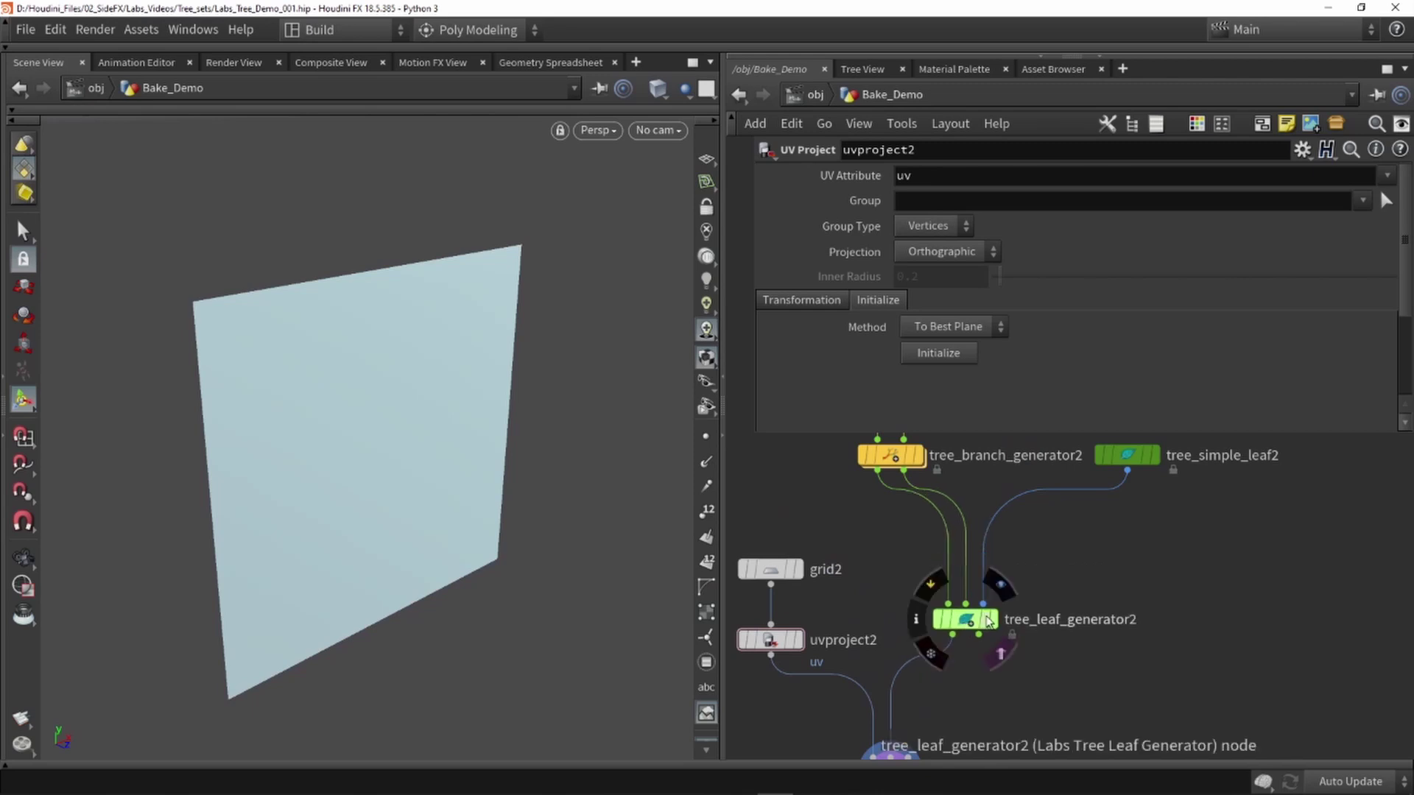
Step: Display the leaf generator's result and examine the full leafy tree without the grid
{"action": "key", "text": "r"}
{"action": "left_click", "coordinate": [944, 621]}
{"action": "left_click_drag", "start_coordinate": [492, 545], "coordinate": [469, 498], "text": "alt"}
{"action": "right_click_drag", "start_coordinate": [470, 499], "coordinate": [409, 546], "text": "alt"}
{"action": "left_click_drag", "start_coordinate": [409, 546], "coordinate": [425, 399], "text": "alt"}
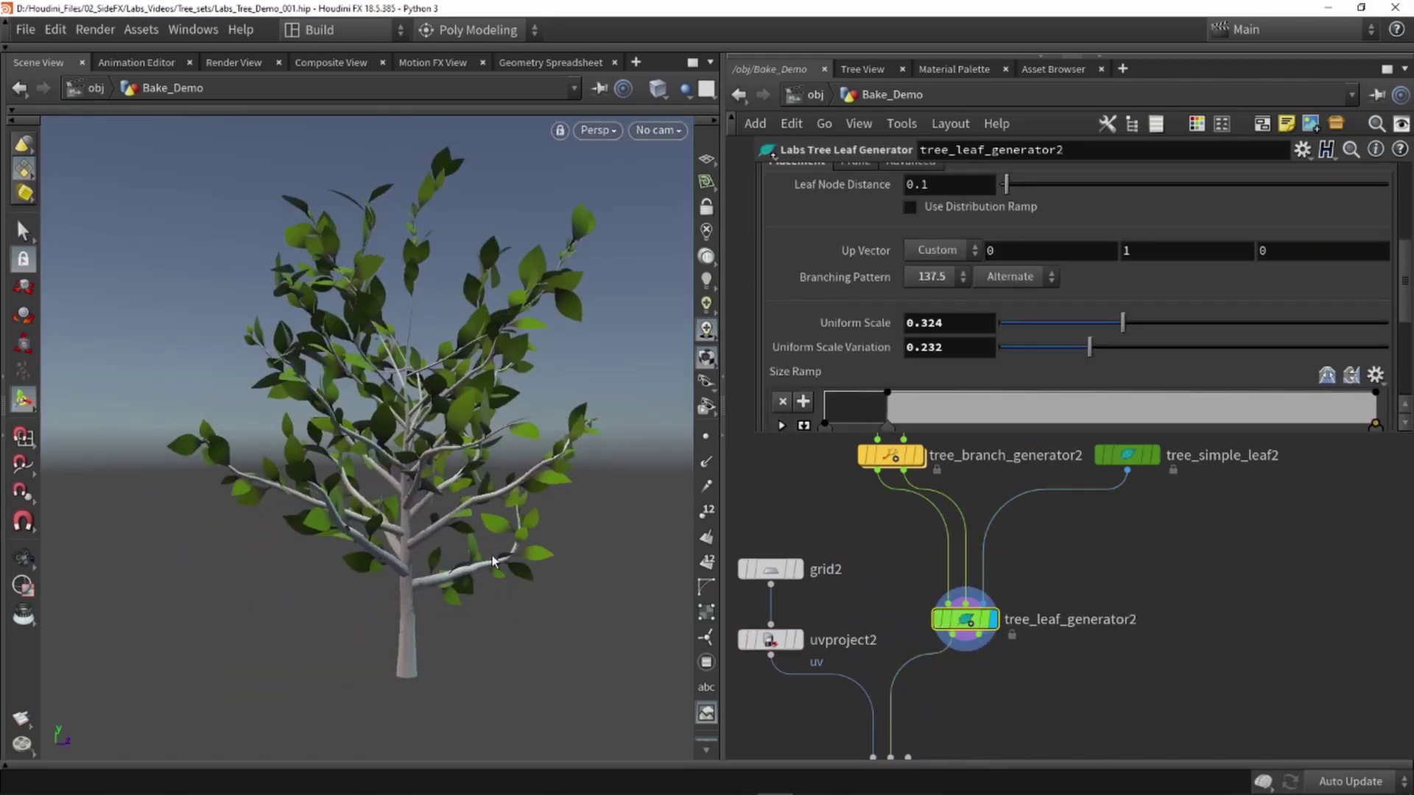
Step: Inspect the leaf generator's geometry information, including its color attribute
{"action": "left_click_drag", "start_coordinate": [756, 431], "coordinate": [760, 338]}
{"action": "mouse_move", "coordinate": [768, 404]}
{"action": "middle_mouse_down"}
{"action": "mouse_move", "coordinate": [776, 448]}
{"action": "mouse_move", "coordinate": [761, 428]}
{"action": "middle_mouse_up"}
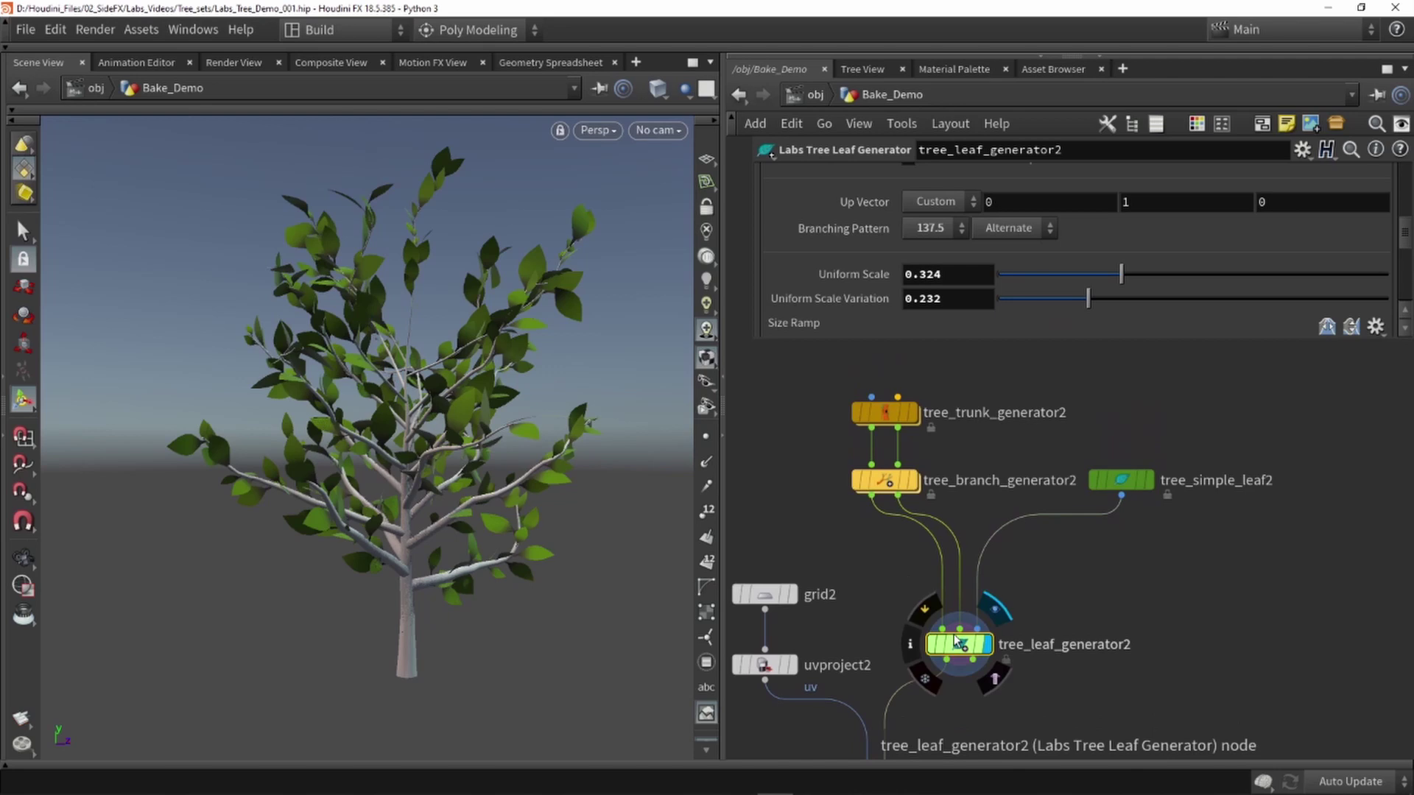
{"action": "middle_click", "coordinate": [959, 646]}
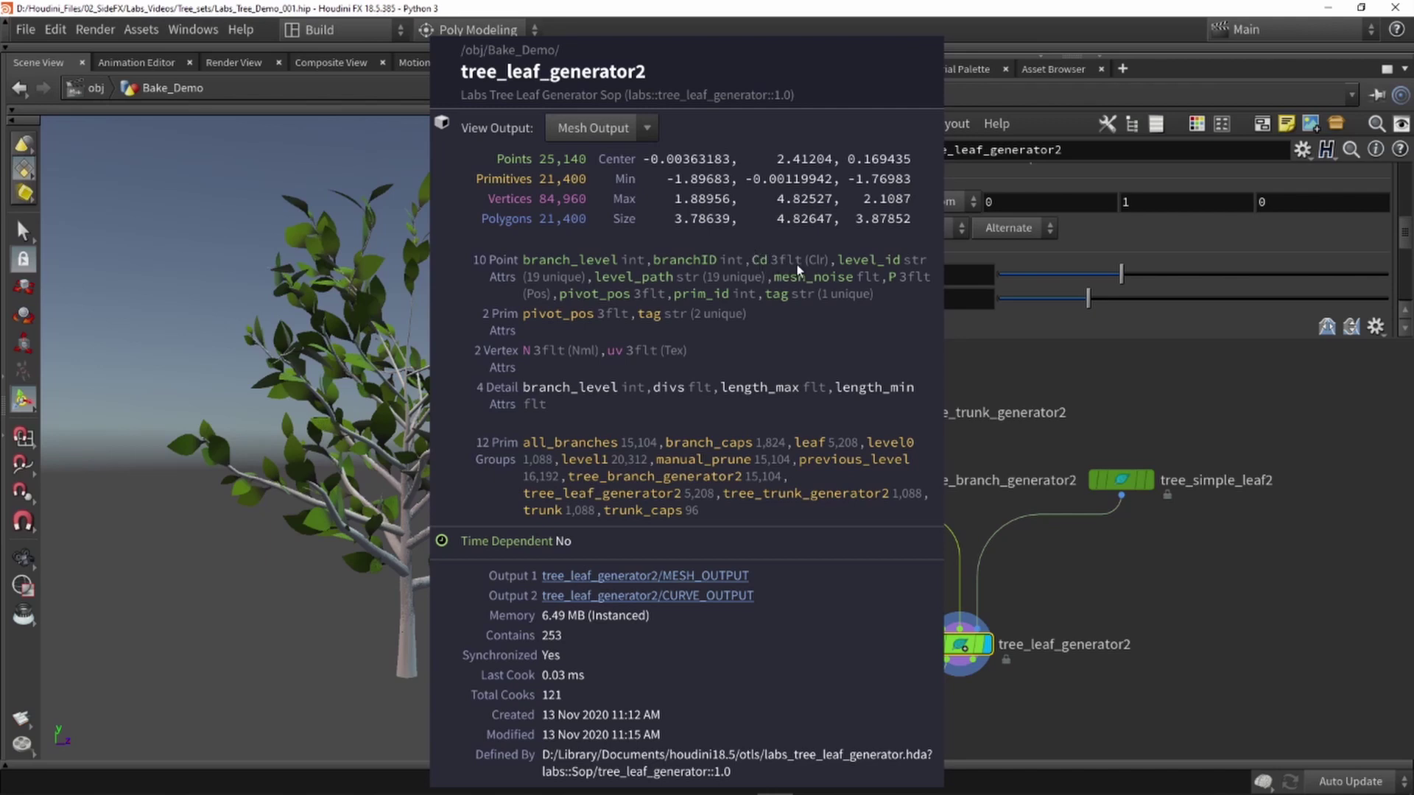
{"action": "key", "text": "Escape"}
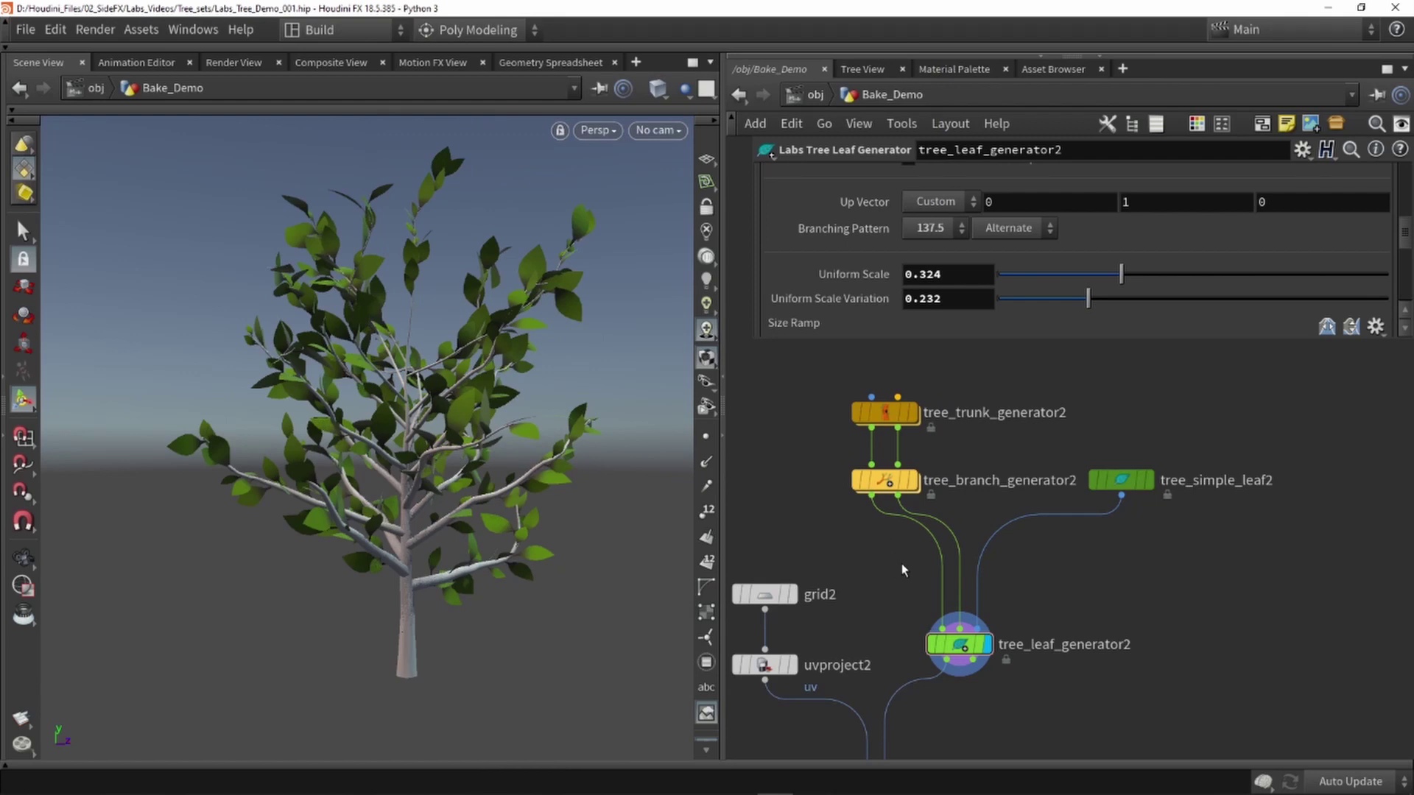
Step: Examine the branch generator's parameters and its visualization color option
{"action": "left_click", "coordinate": [879, 482]}
{"action": "scroll", "coordinate": [983, 212], "scroll_direction": "down", "scroll_amount": 5}
{"action": "scroll", "coordinate": [1014, 211], "scroll_direction": "up", "scroll_amount": 10}
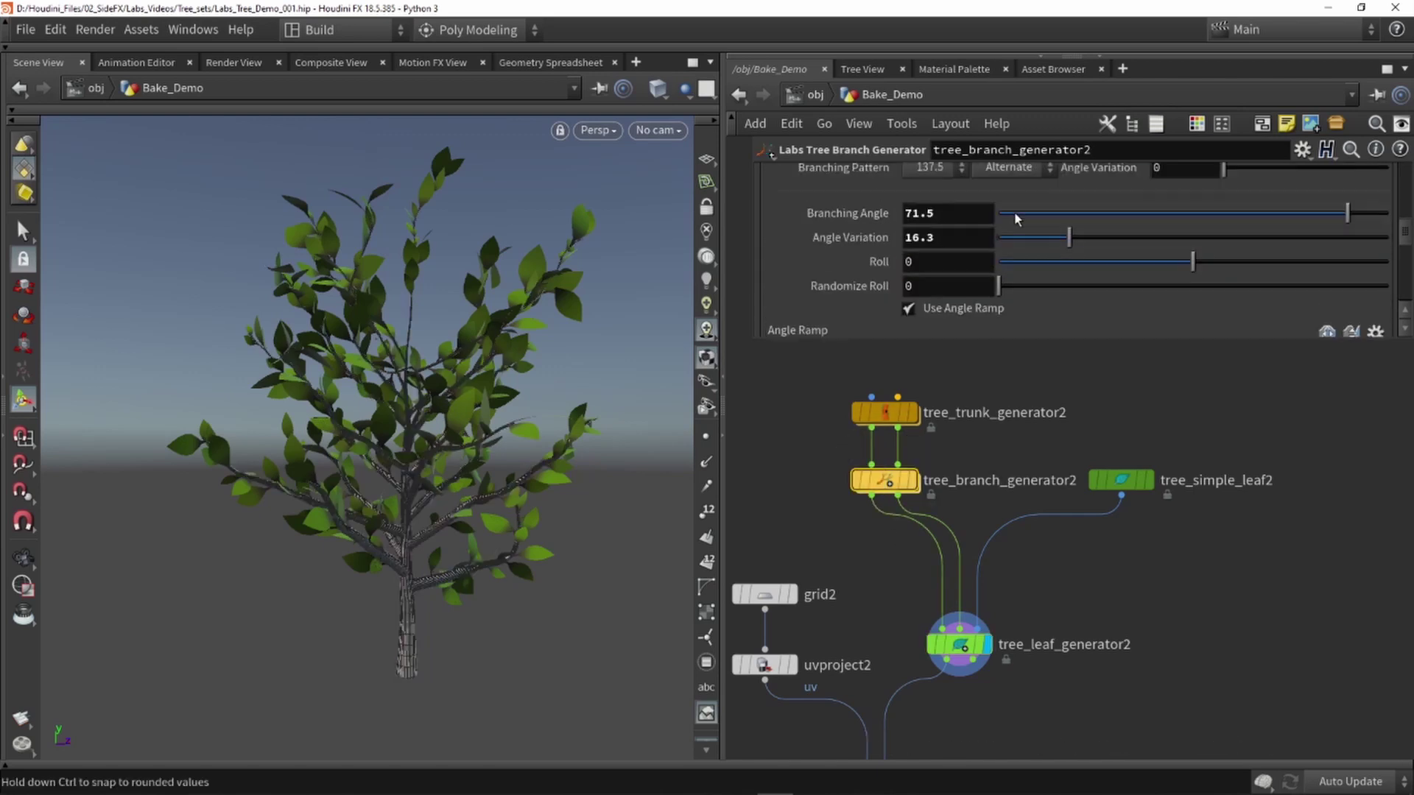
{"action": "left_click", "coordinate": [1149, 250]}
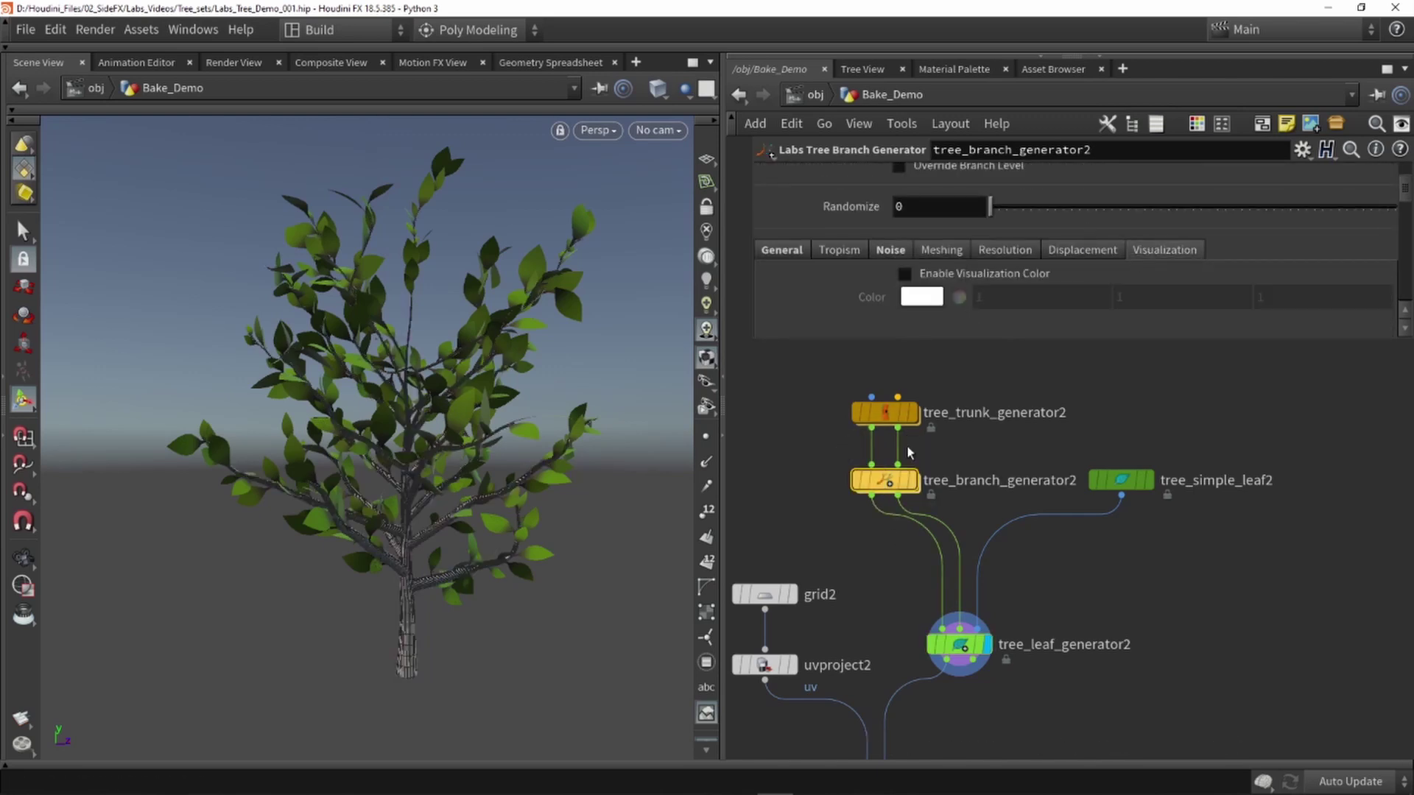
Step: Insert a Color node between the branch generator's first output and the leaf generator
{"action": "key", "text": "Tab"}
{"action": "type", "text": "color"}
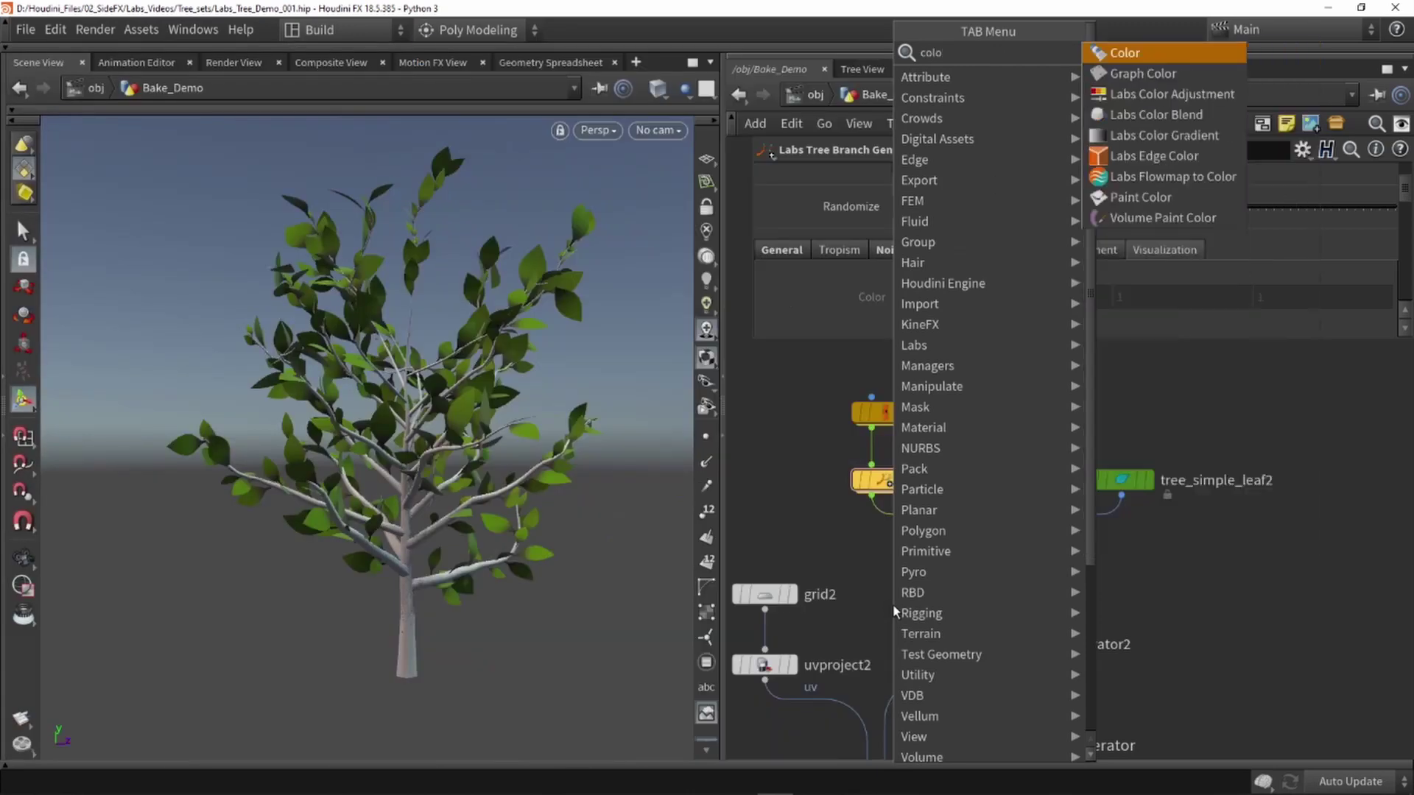
{"action": "key", "text": "Return"}
{"action": "left_click", "coordinate": [893, 604]}
{"action": "left_click_drag", "start_coordinate": [895, 600], "coordinate": [887, 561]}
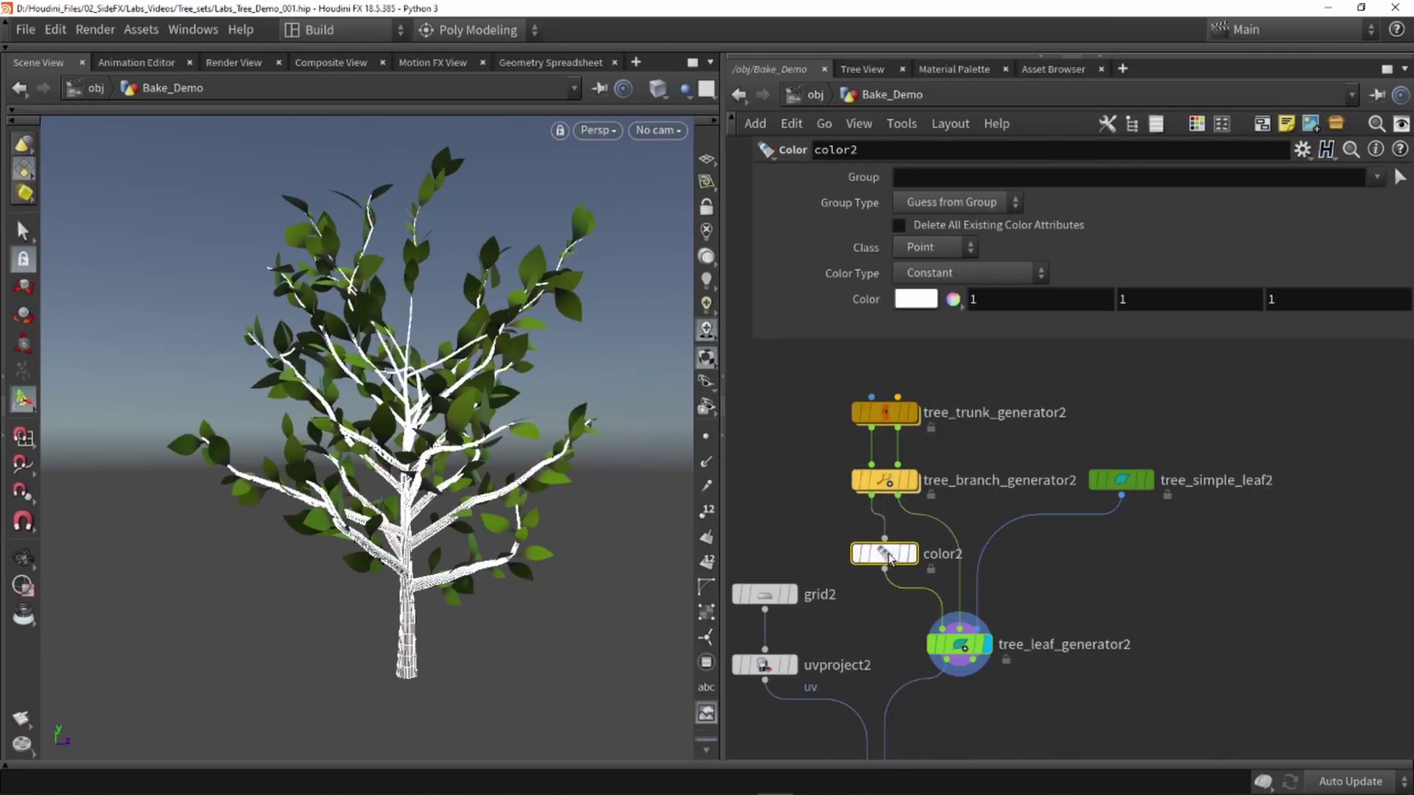
Step: Set the Color node's constant color to dark brown with RGB 0.137, 0.0773365, 0.017673 and inspect the tree
{"action": "left_click", "coordinate": [915, 299]}
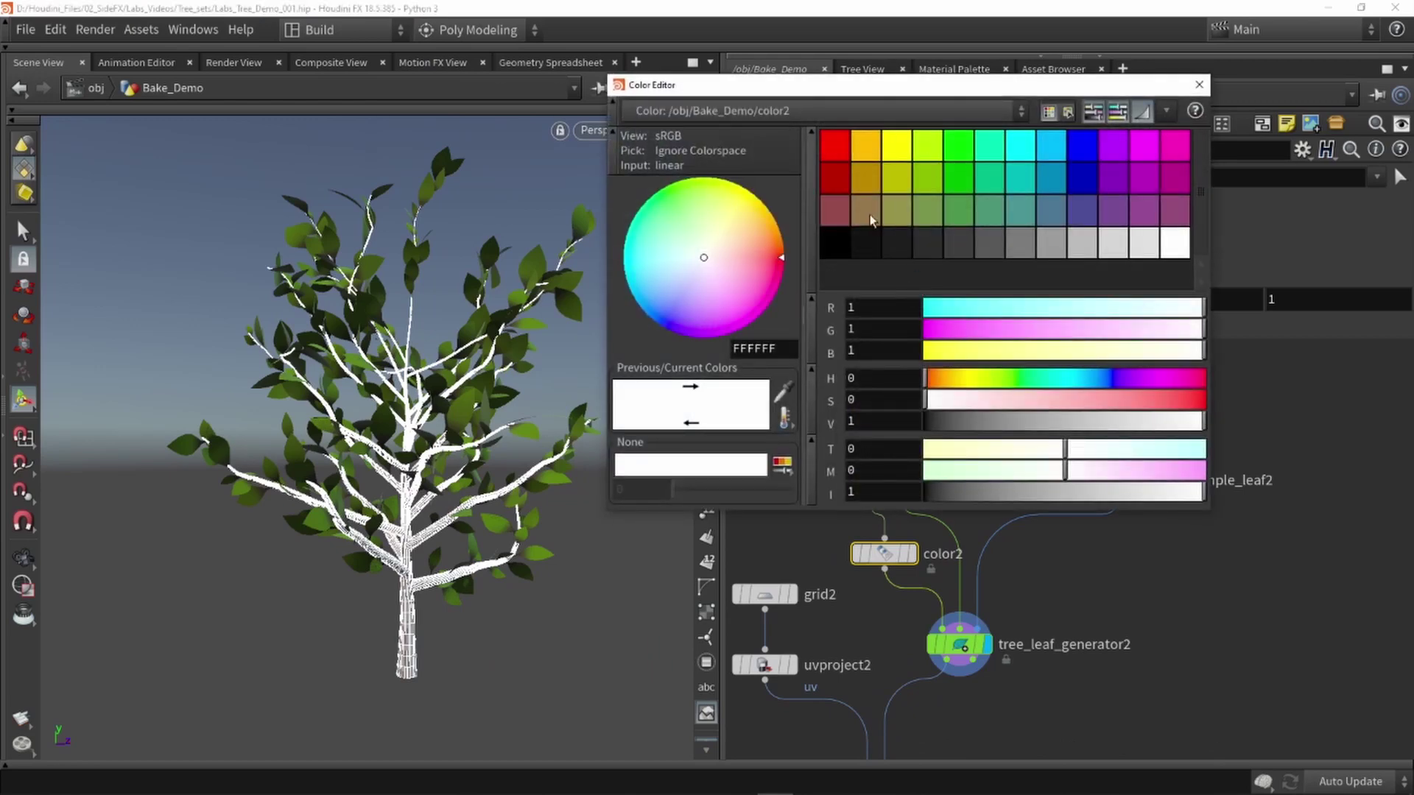
{"action": "left_click", "coordinate": [867, 145]}
{"action": "left_click_drag", "start_coordinate": [1031, 422], "coordinate": [963, 426]}
{"action": "left_click_drag", "start_coordinate": [1128, 400], "coordinate": [1168, 395]}
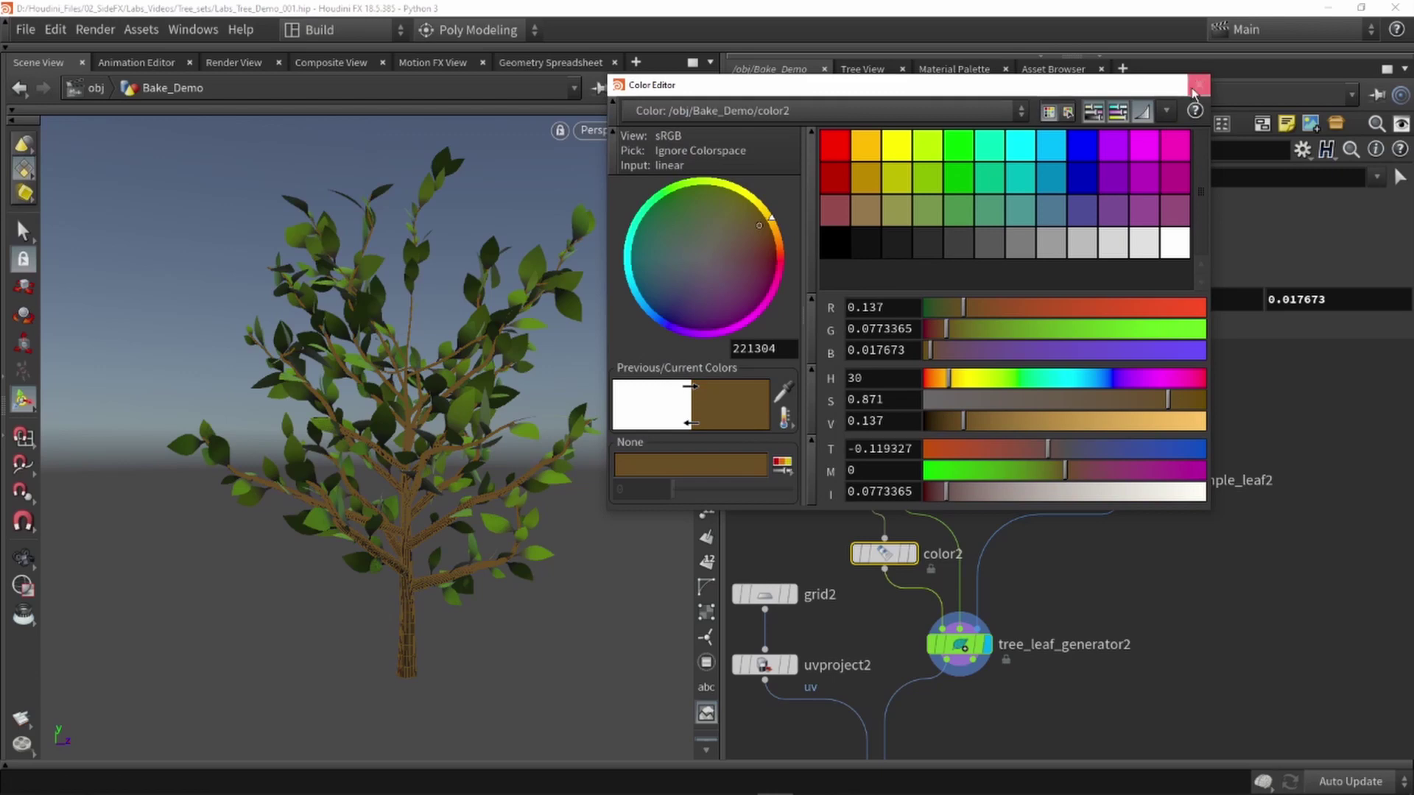
{"action": "left_click", "coordinate": [1198, 84]}
{"action": "left_click", "coordinate": [1166, 536]}
{"action": "left_click_drag", "start_coordinate": [413, 486], "coordinate": [417, 516], "text": "alt"}
Step: Select and display the maps baker node, and enlarge its parameter area to show the bake settings
{"action": "middle_click_drag", "start_coordinate": [1070, 621], "coordinate": [1067, 616]}
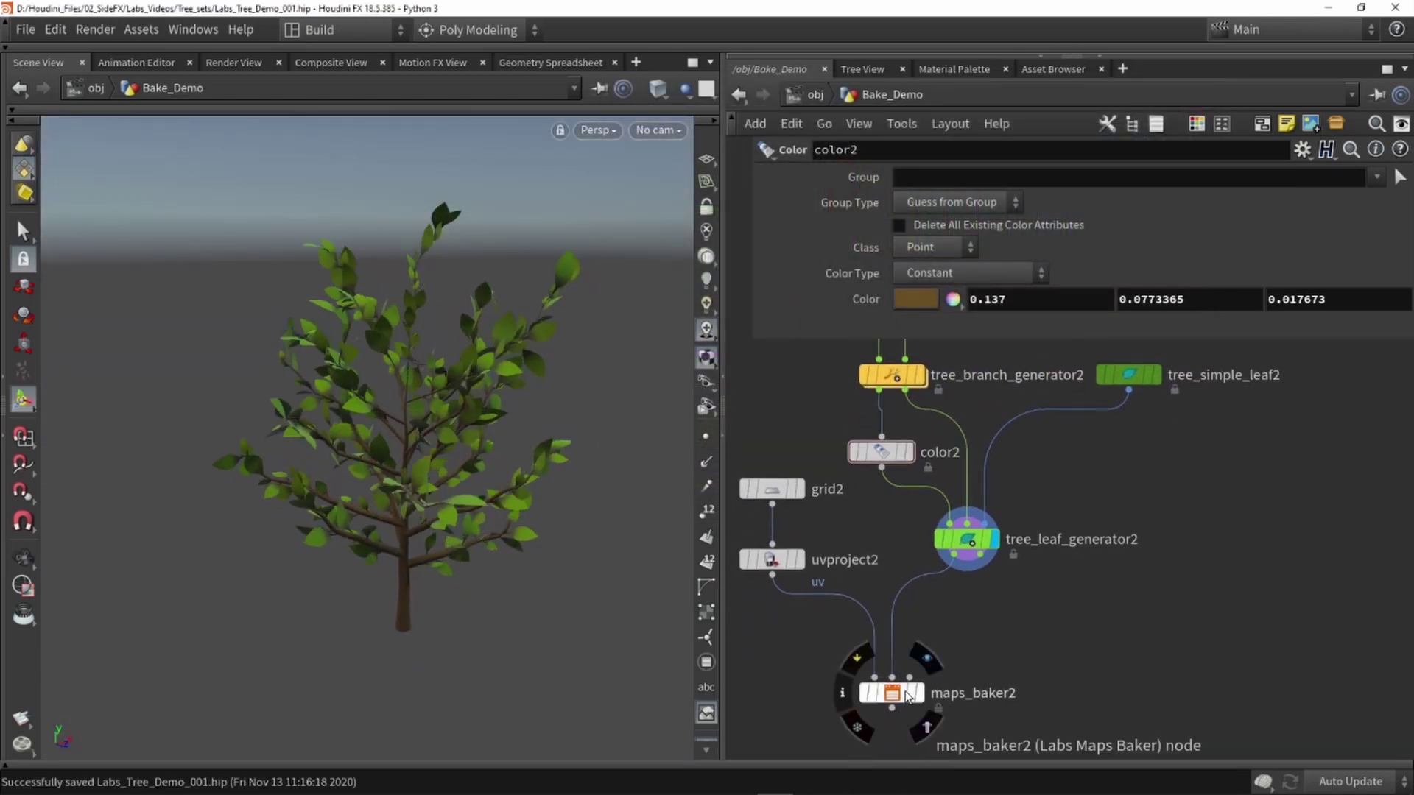
{"action": "left_click", "coordinate": [919, 693]}
{"action": "left_click", "coordinate": [896, 693]}
{"action": "middle_click_drag", "start_coordinate": [399, 410], "coordinate": [390, 468], "text": "alt"}
{"action": "scroll", "coordinate": [391, 468], "scroll_direction": "down", "scroll_amount": 1}
{"action": "left_click_drag", "start_coordinate": [390, 471], "coordinate": [388, 464], "text": "alt"}
{"action": "left_click_drag", "start_coordinate": [747, 341], "coordinate": [750, 549]}
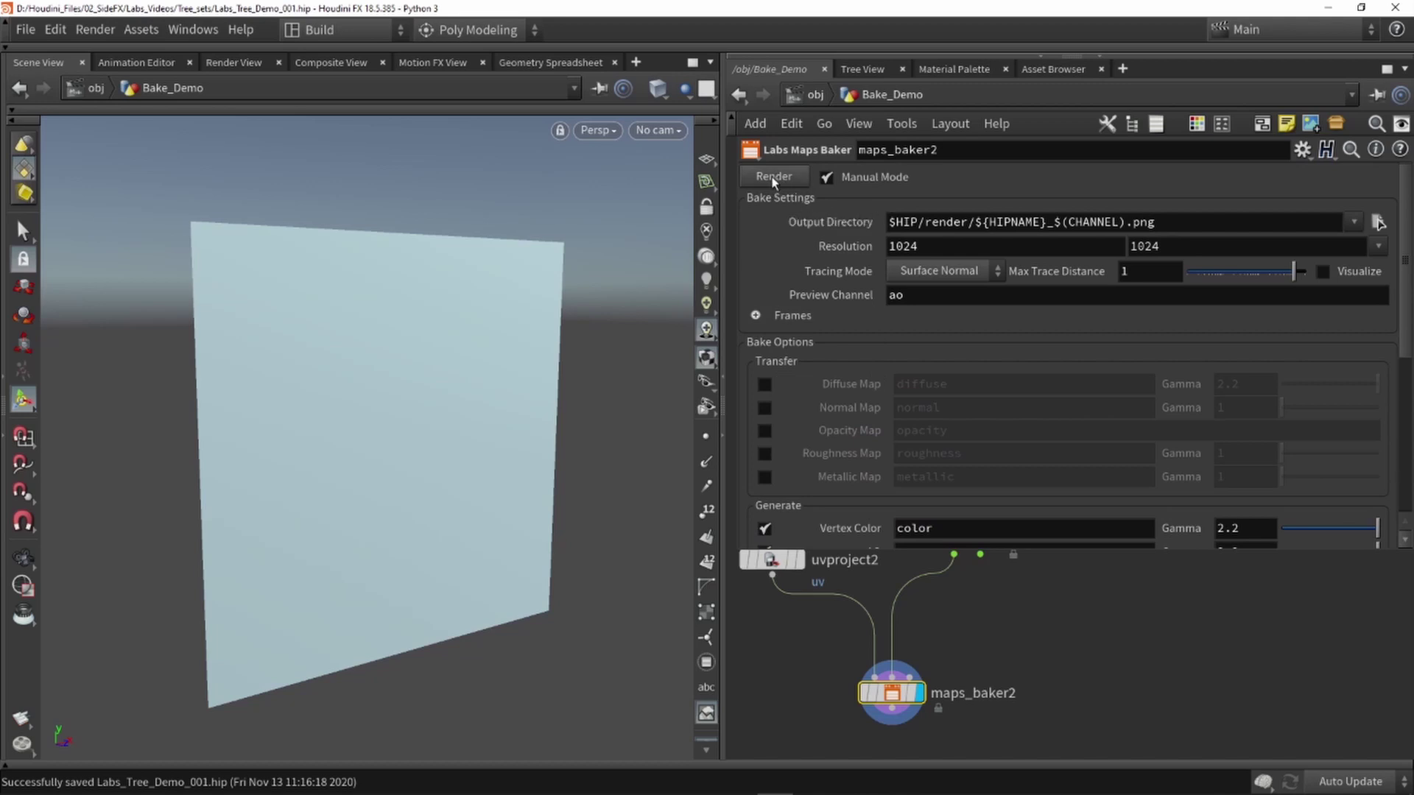
Step: Set the maps baker's output path to $HIP/render/Leaves_$(CHANNEL).png and check the Vertex Color and AO channel names
{"action": "left_click_drag", "start_coordinate": [1178, 225], "coordinate": [848, 224]}
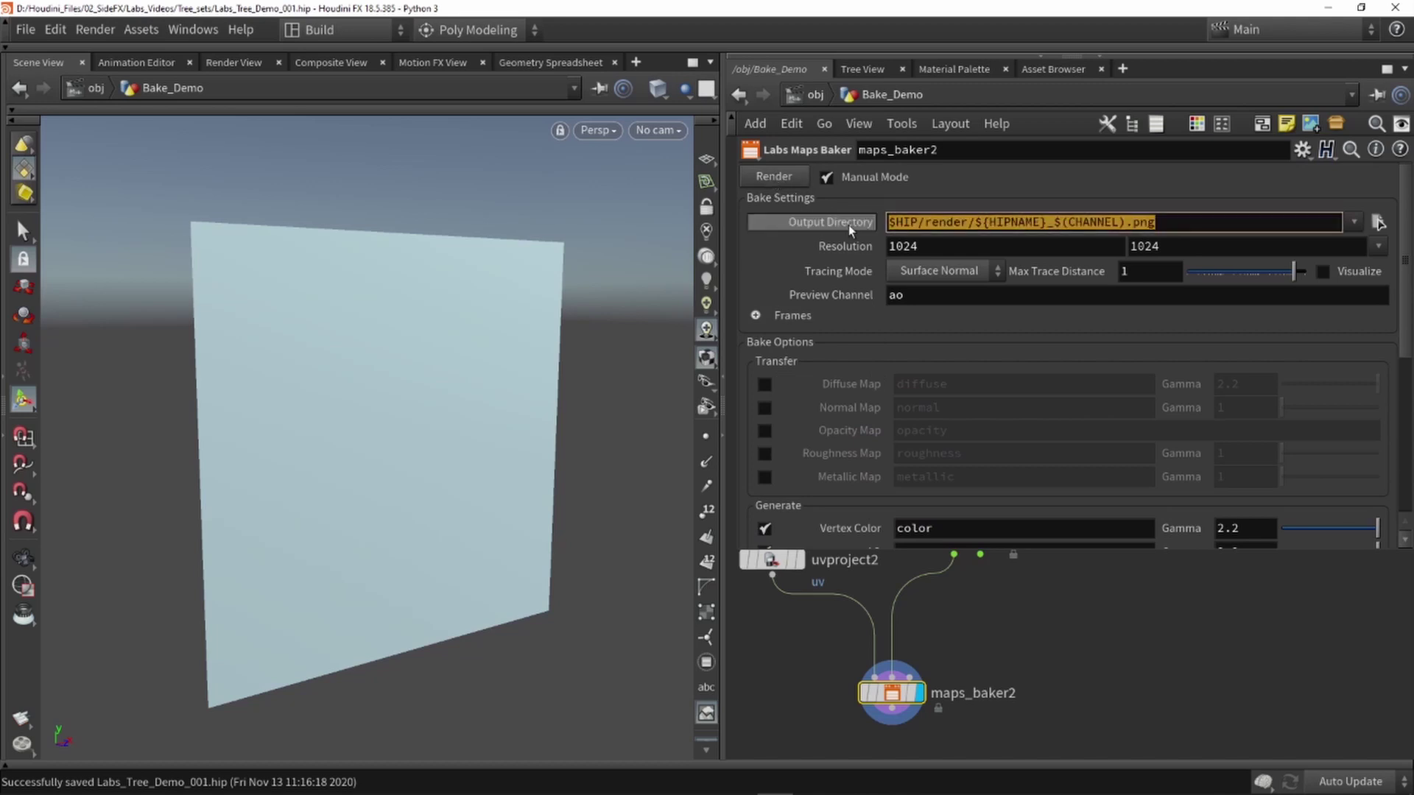
{"action": "left_click", "coordinate": [1196, 221]}
{"action": "left_click_drag", "start_coordinate": [1126, 222], "coordinate": [977, 223]}
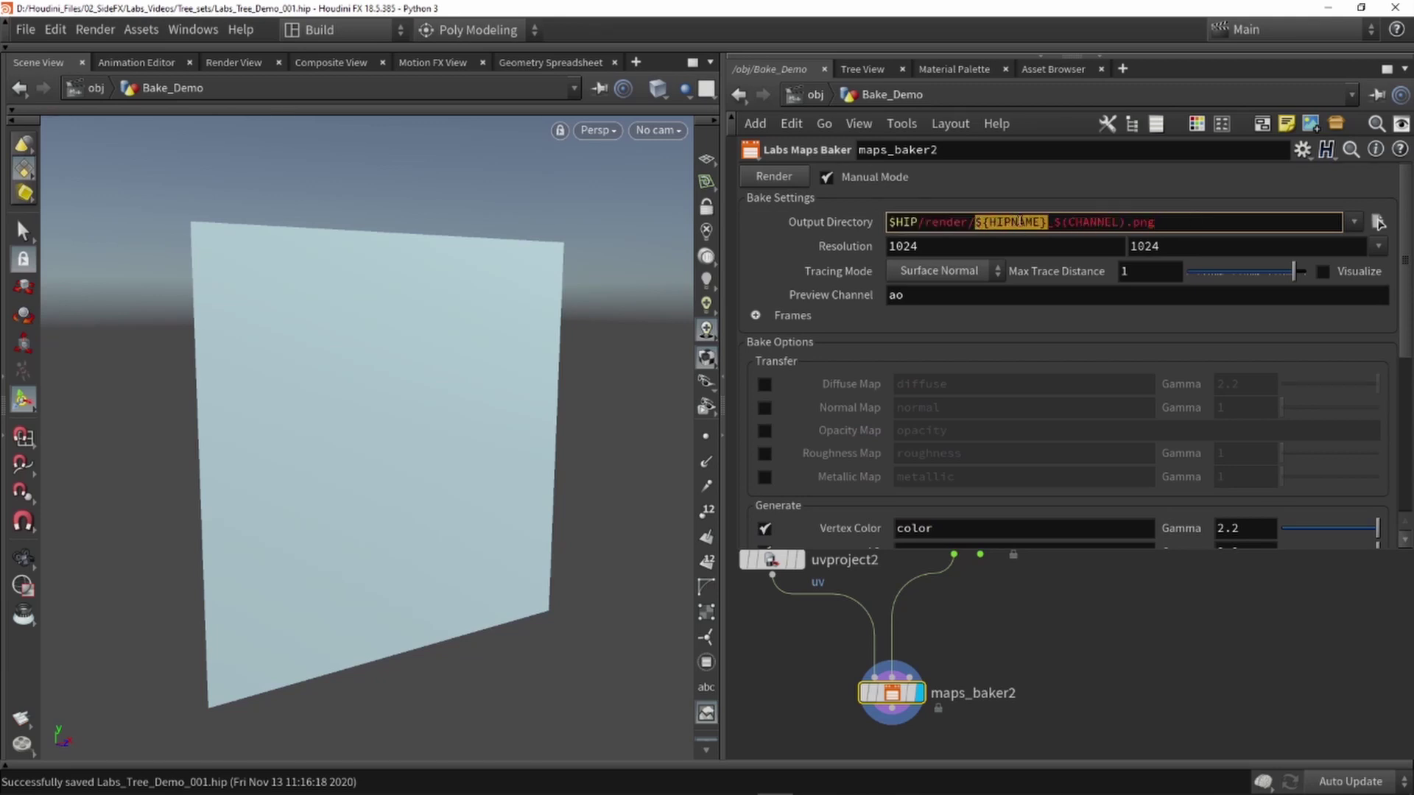
{"action": "type", "text": "Leaves"}
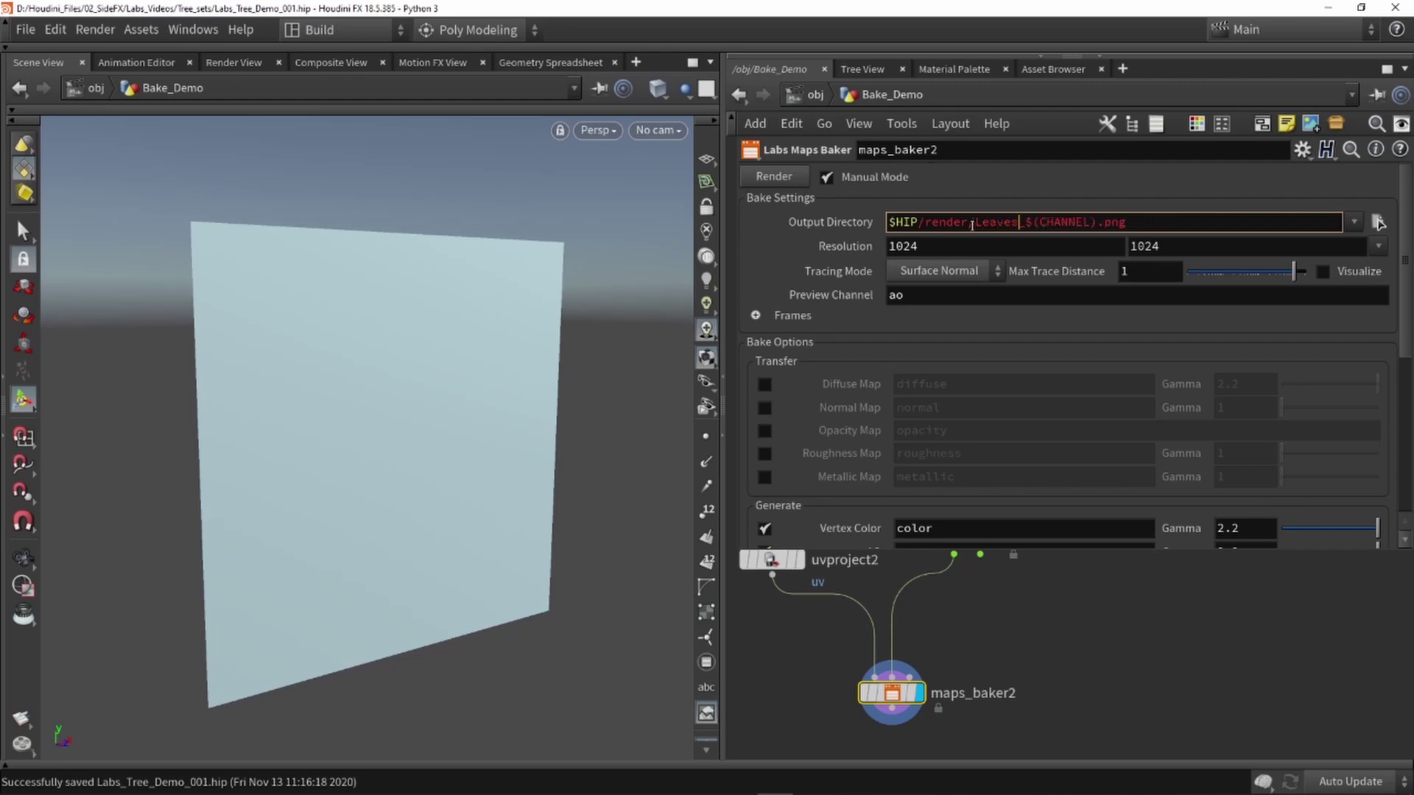
{"action": "left_click_drag", "start_coordinate": [1023, 221], "coordinate": [1096, 222]}
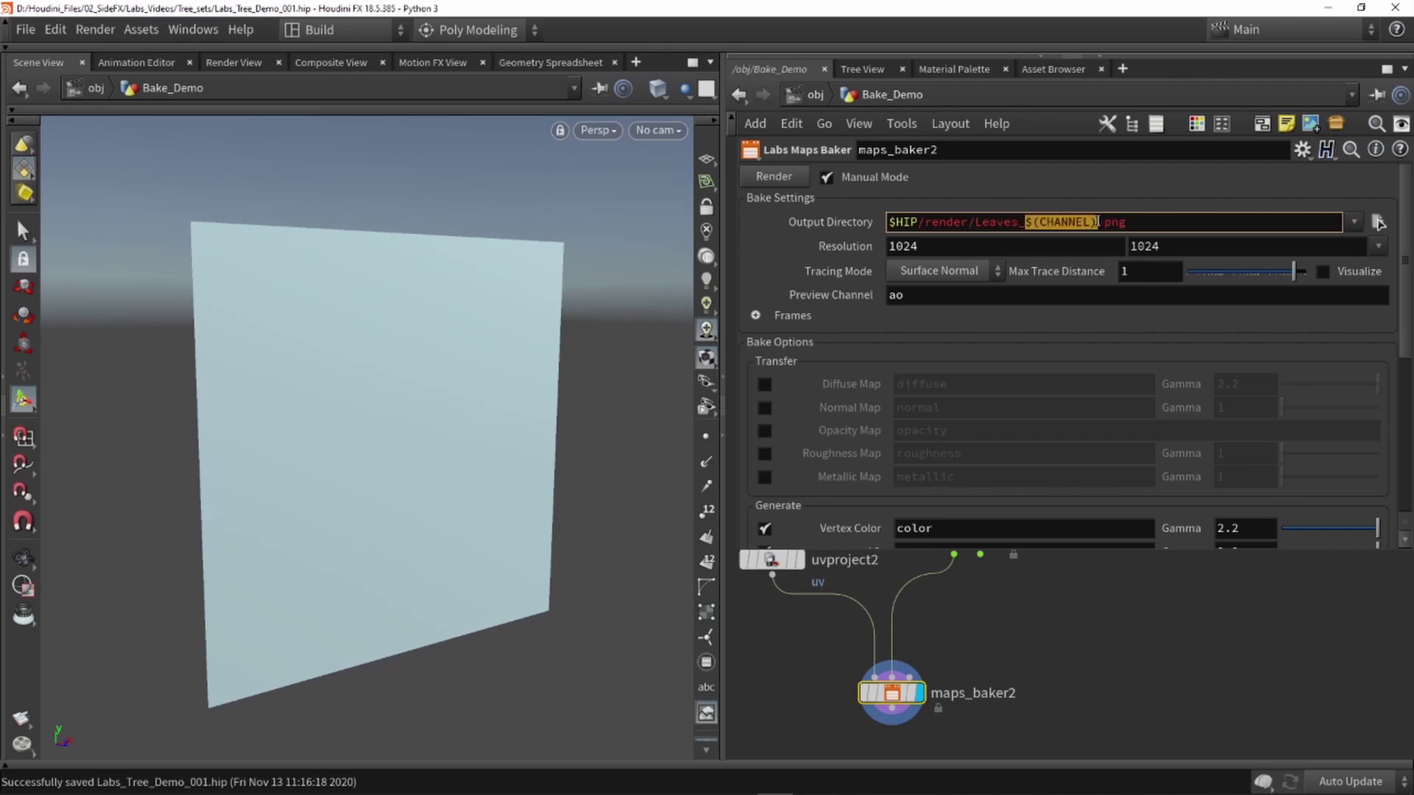
{"action": "left_click", "coordinate": [1096, 222]}
{"action": "scroll", "coordinate": [947, 457], "scroll_direction": "down", "scroll_amount": 2}
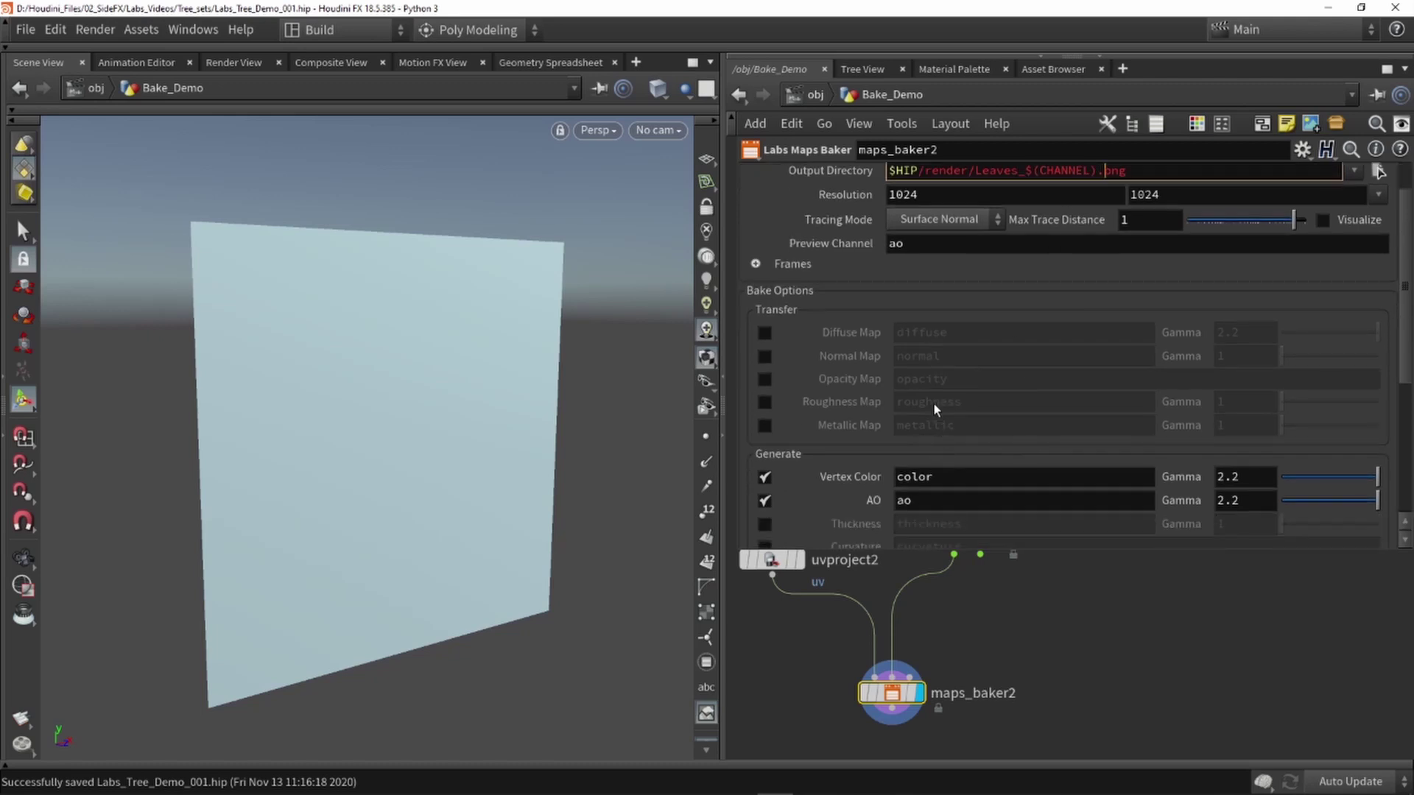
{"action": "scroll", "coordinate": [918, 483], "scroll_direction": "down", "scroll_amount": 1}
{"action": "double_click", "coordinate": [949, 449]}
{"action": "left_click", "coordinate": [923, 475]}
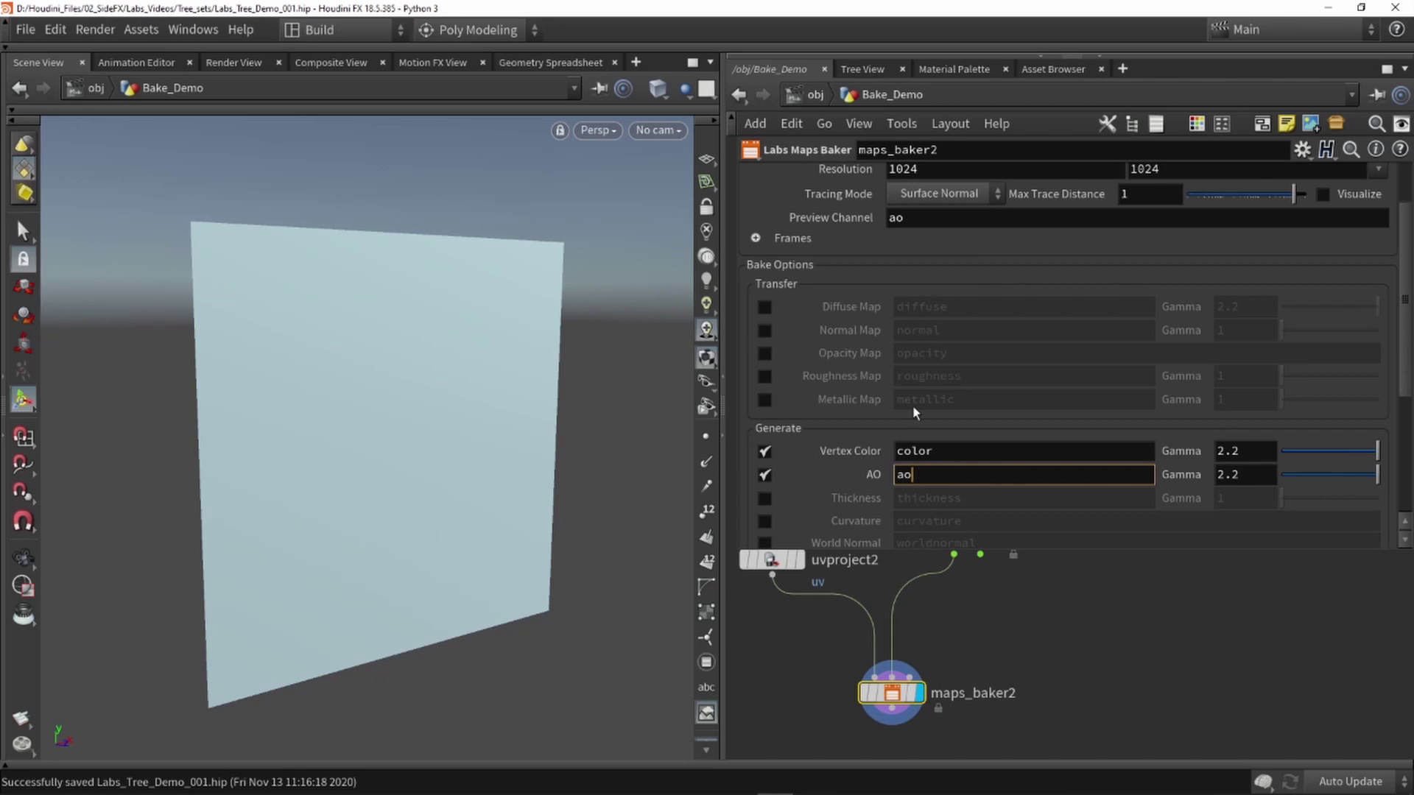
{"action": "scroll", "coordinate": [913, 405], "scroll_direction": "up", "scroll_amount": 3}
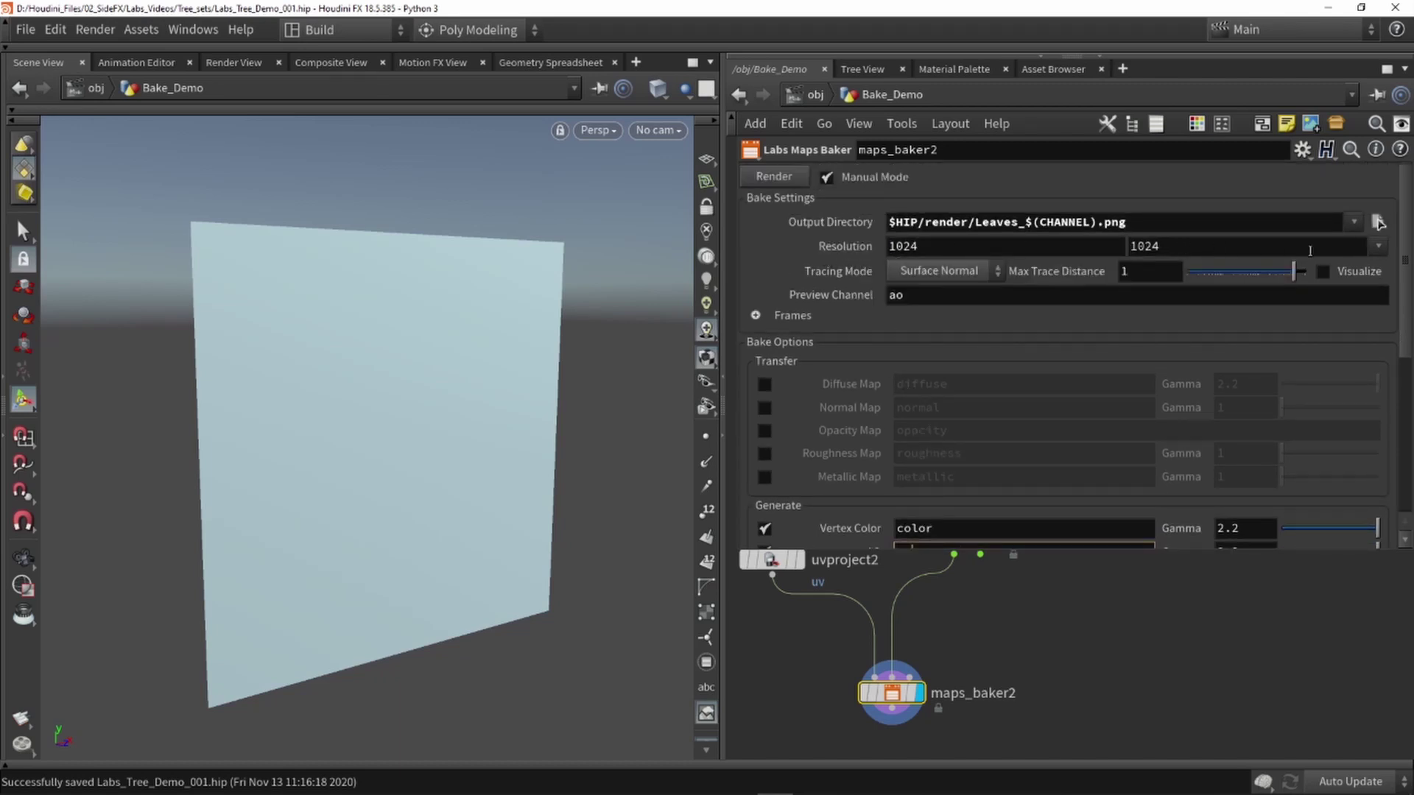
Step: Set the bake resolution to 512 by 512 and enable visualization of the max trace distance
{"action": "left_click", "coordinate": [1379, 247]}
{"action": "left_click", "coordinate": [1361, 287]}
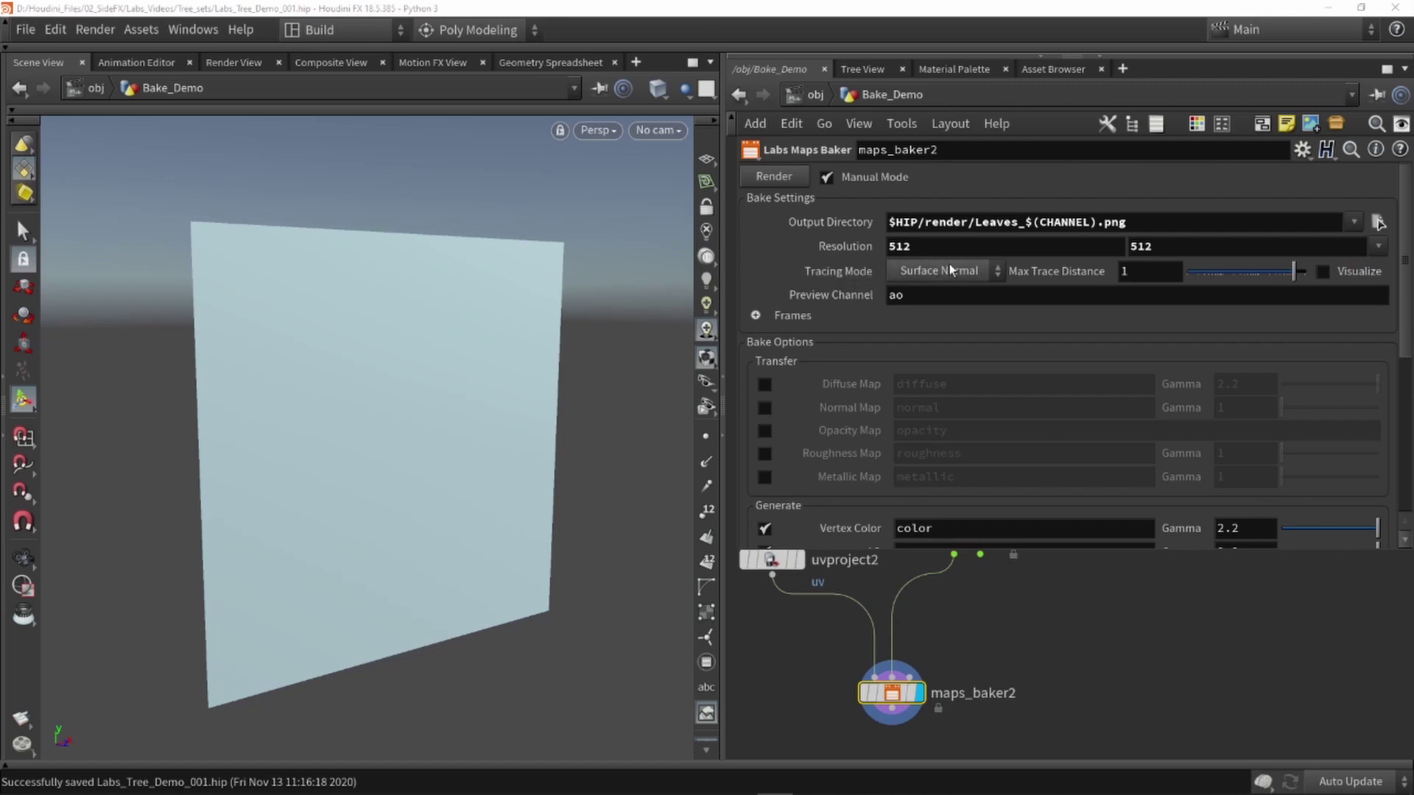
{"action": "left_click", "coordinate": [1323, 272]}
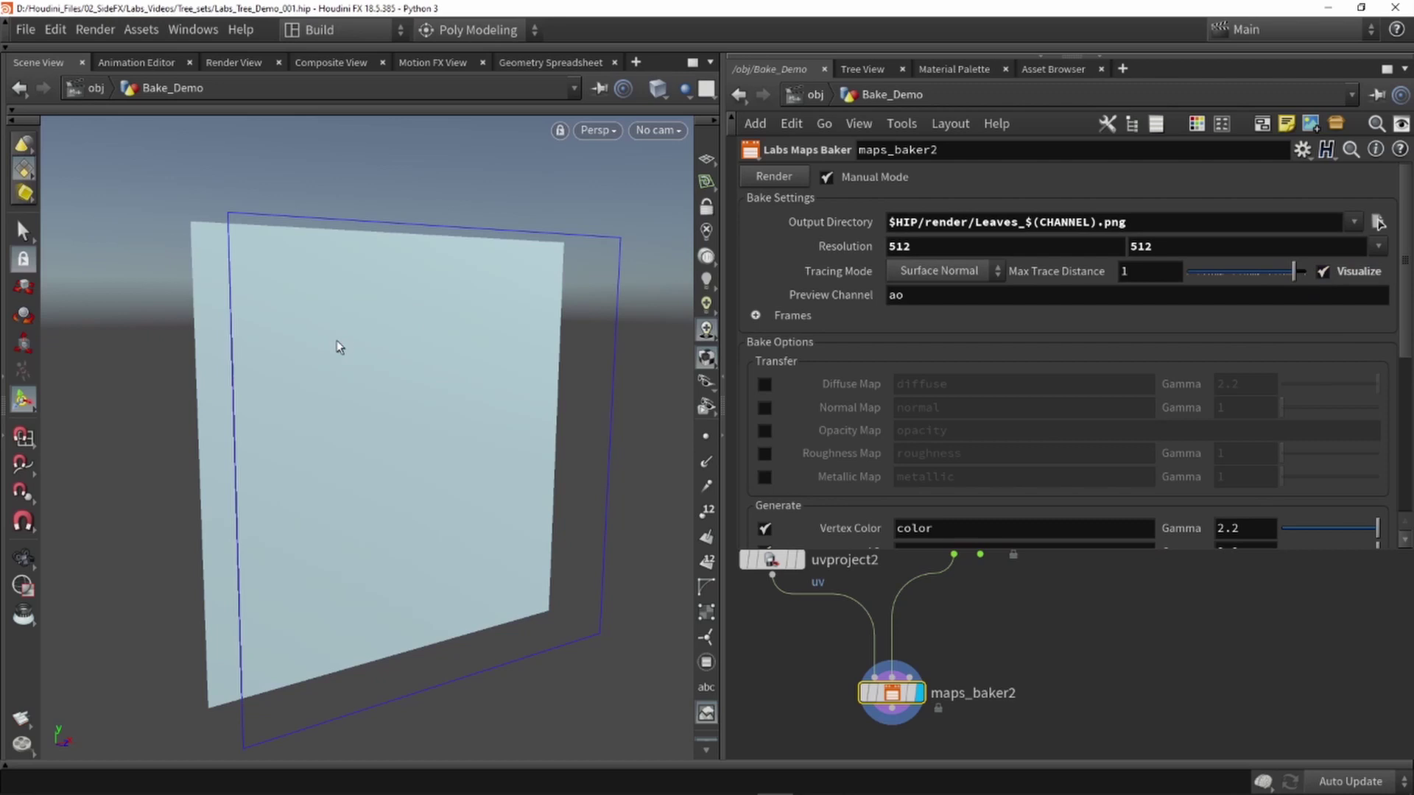
{"action": "left_click_drag", "start_coordinate": [350, 355], "coordinate": [386, 331]}
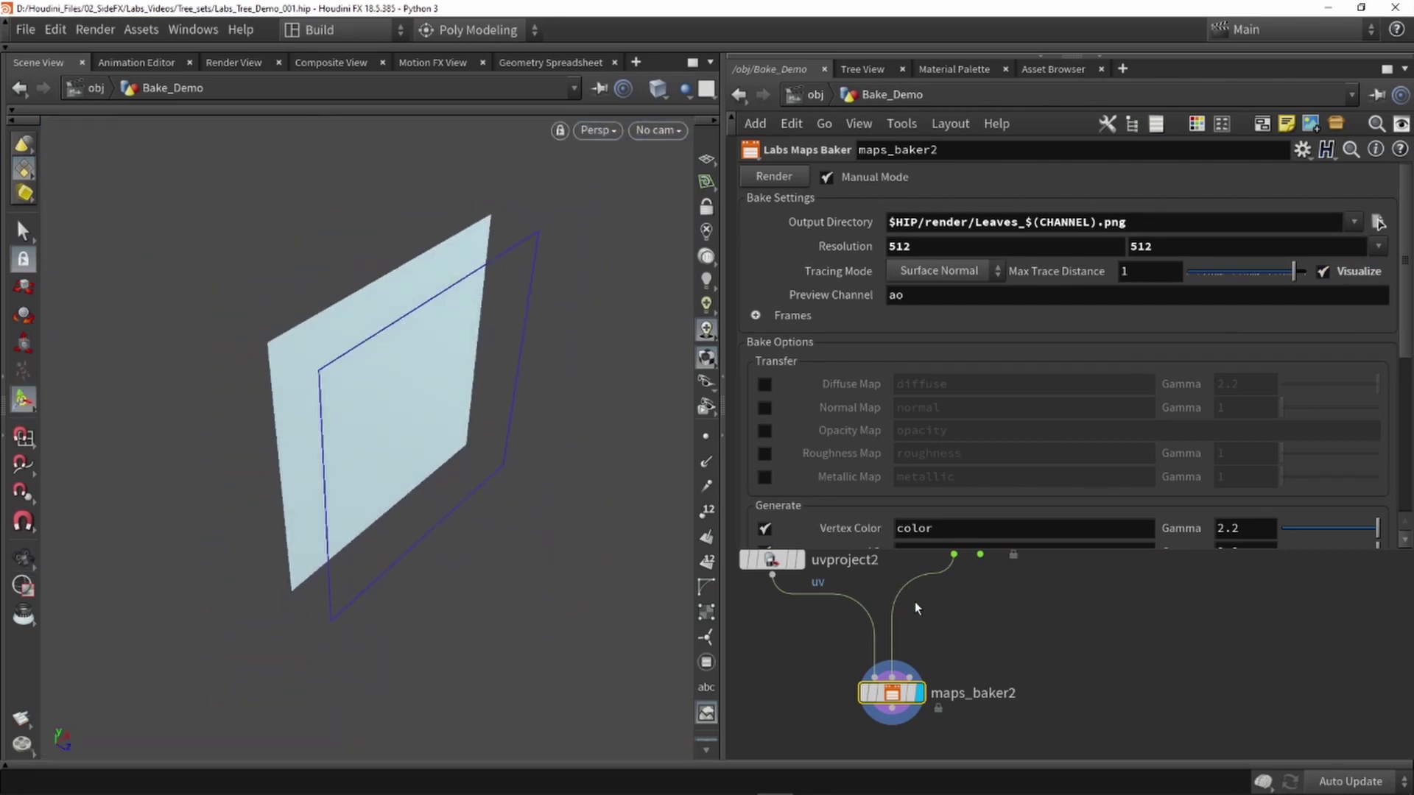
Step: Show the leaf generator's tree as a template and compare it with the bake grid from above
{"action": "scroll", "coordinate": [939, 675], "scroll_direction": "down", "scroll_amount": 2}
{"action": "scroll", "coordinate": [939, 675], "scroll_direction": "up", "scroll_amount": 1}
{"action": "left_click", "coordinate": [977, 622]}
{"action": "left_click_drag", "start_coordinate": [449, 464], "coordinate": [362, 287]}
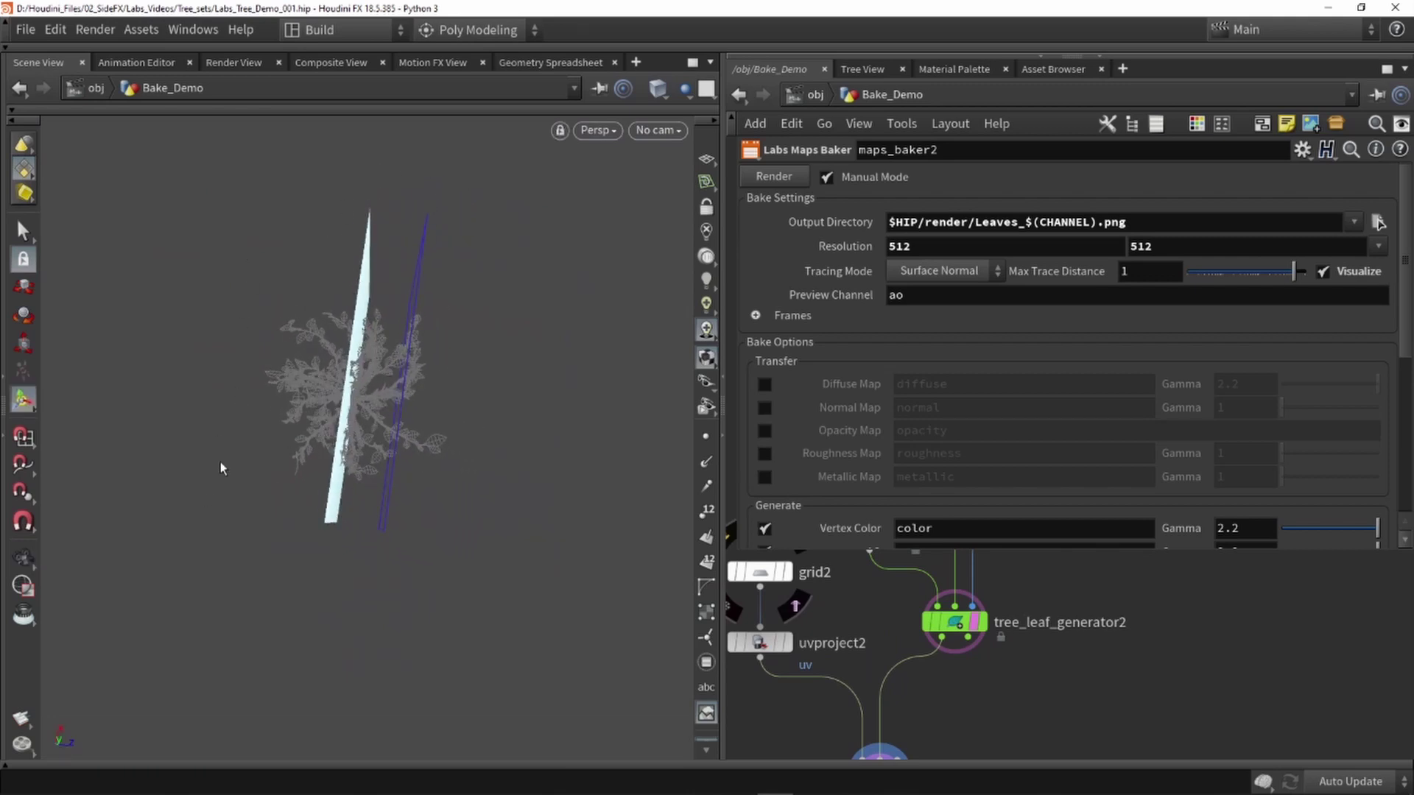
Step: Move the grid behind the tree to a center Z of -2.4458
{"action": "left_click", "coordinate": [760, 573]}
{"action": "left_click_drag", "start_coordinate": [396, 403], "coordinate": [271, 378]}
{"action": "left_click_drag", "start_coordinate": [347, 315], "coordinate": [368, 295], "text": "alt"}
{"action": "key", "text": "Return"}
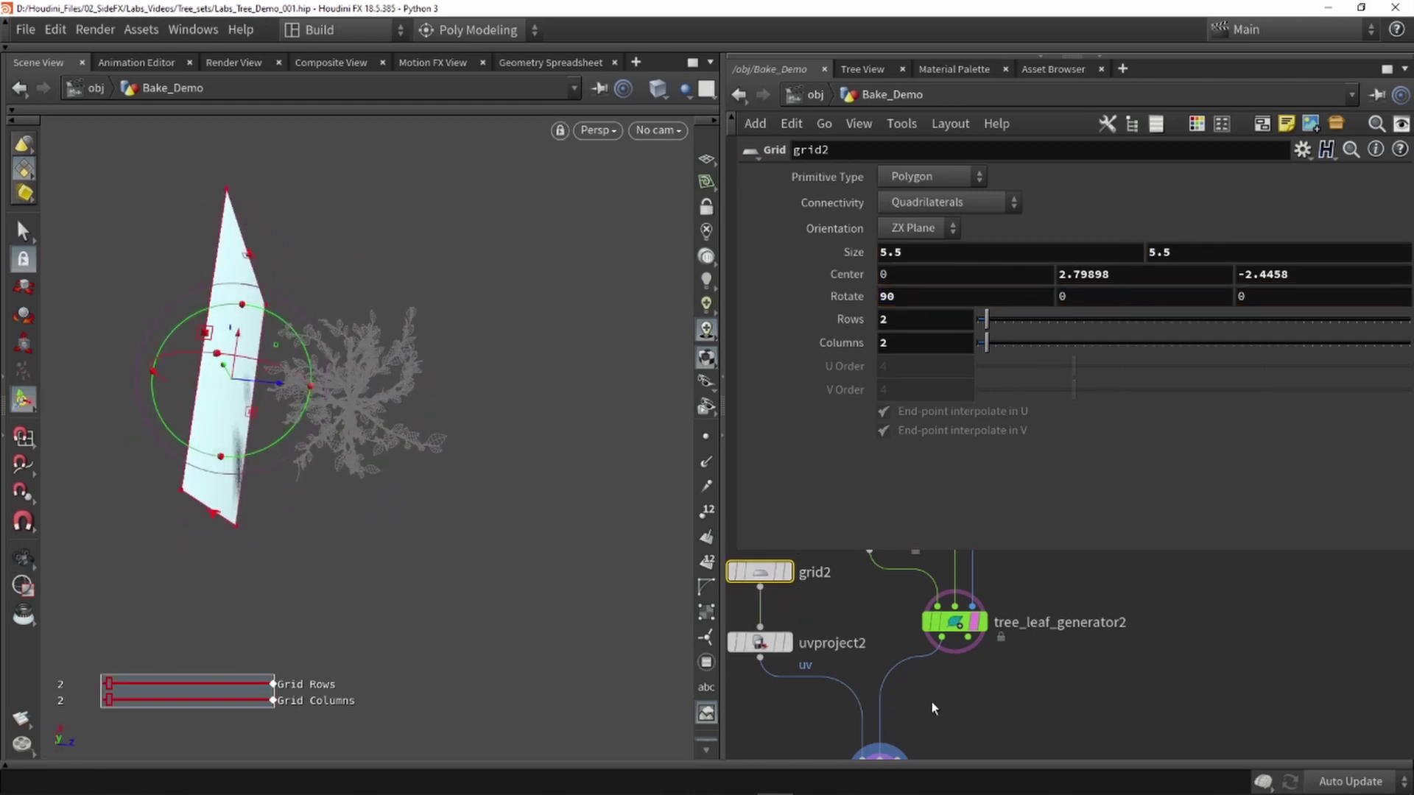
Step: Set the maps baker's max trace distance to 5 and check that its trace plane passes beyond the tree
{"action": "middle_click_drag", "start_coordinate": [936, 711], "coordinate": [934, 660]}
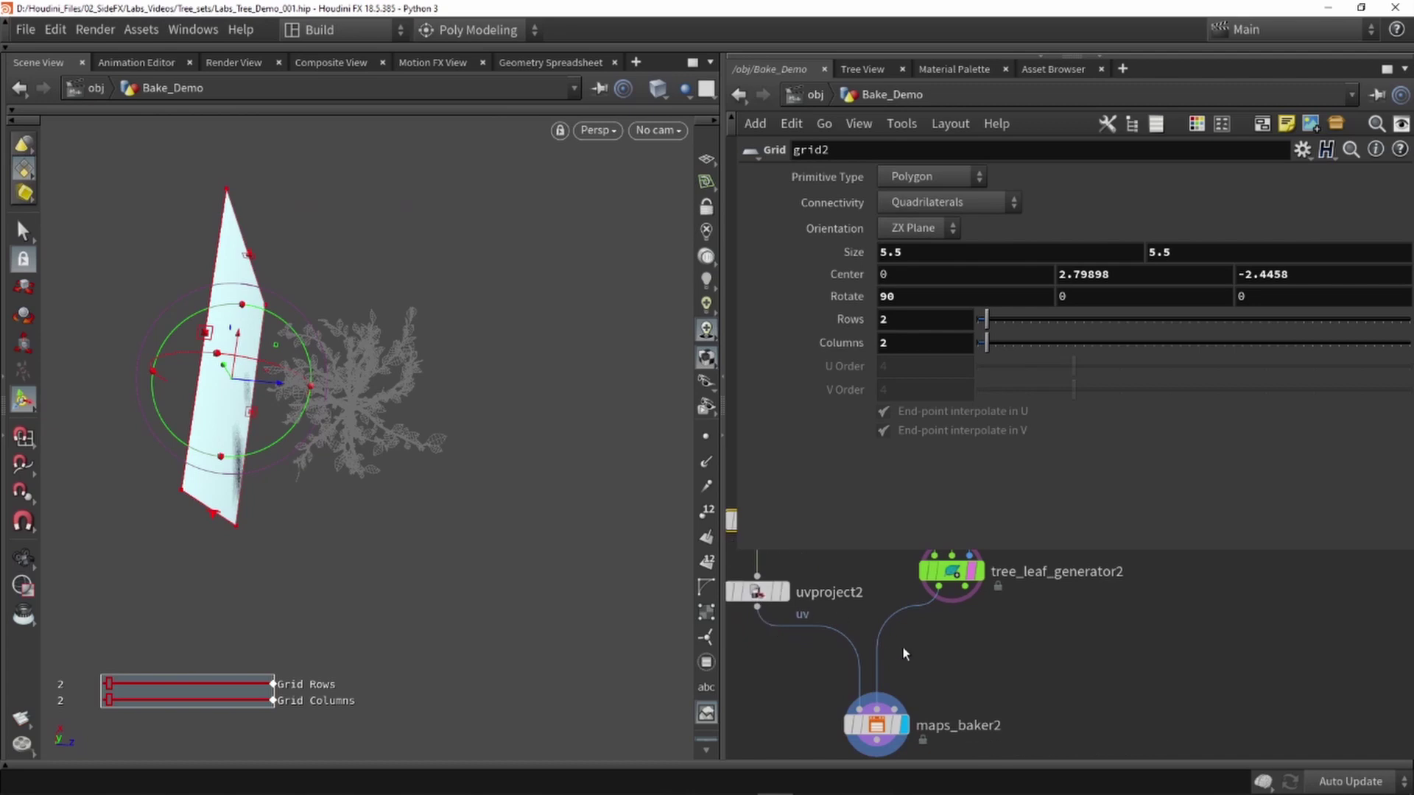
{"action": "left_click", "coordinate": [875, 726]}
{"action": "mouse_move", "coordinate": [494, 378]}
{"action": "left_mouse_down", "text": "alt"}
{"action": "mouse_move", "coordinate": [521, 382]}
{"action": "mouse_move", "coordinate": [505, 385]}
{"action": "left_mouse_up", "text": "alt"}
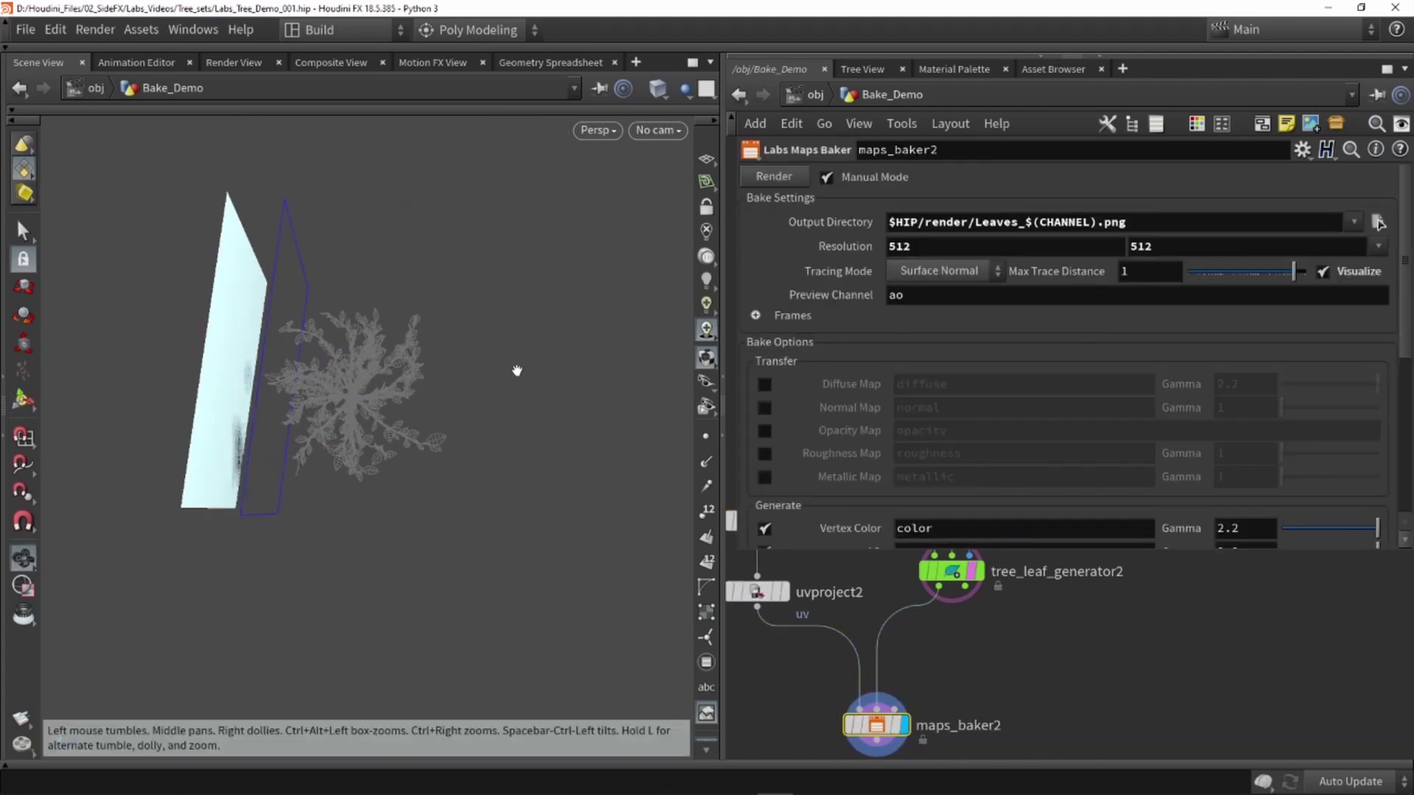
{"action": "left_click", "coordinate": [1134, 279]}
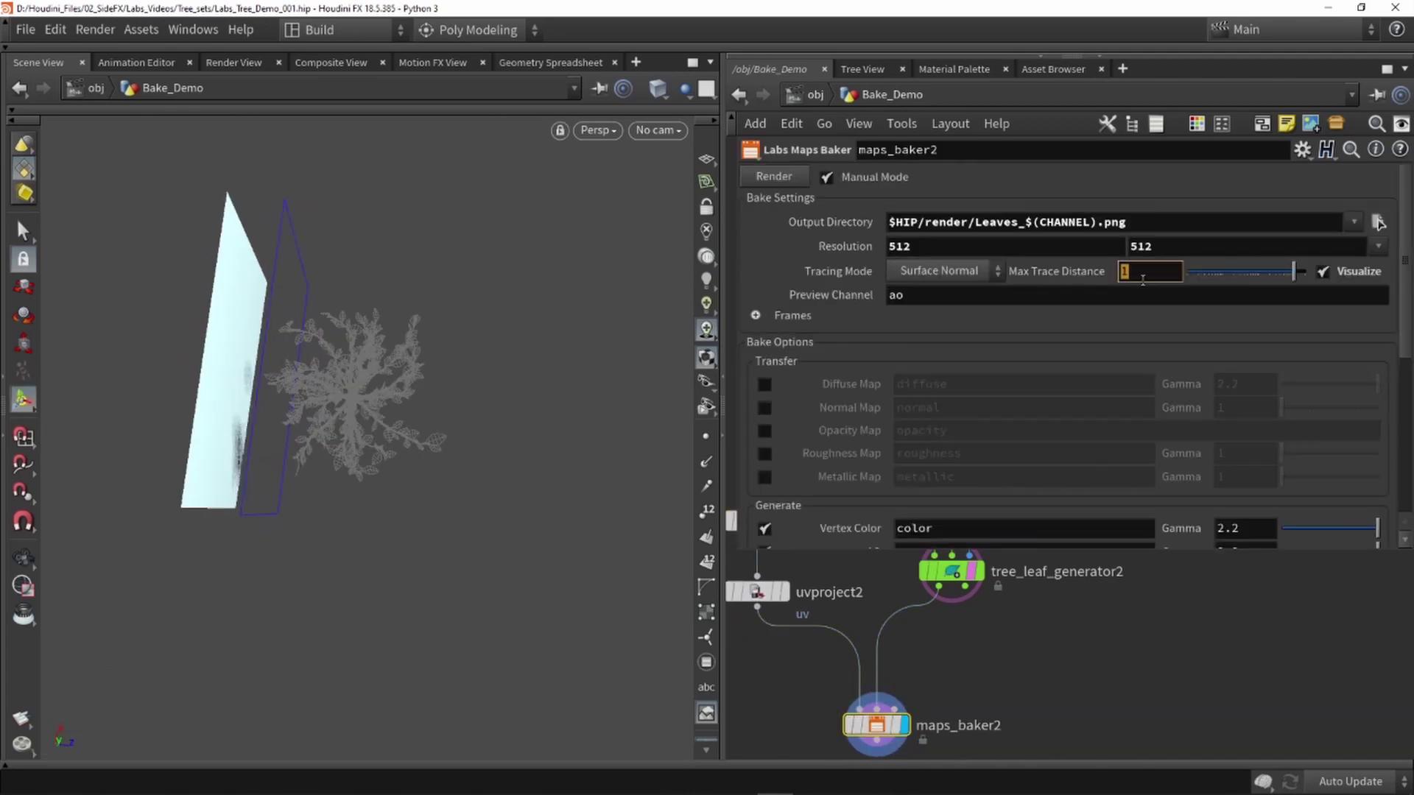
{"action": "type", "text": "5"}
{"action": "key", "text": "Return"}
{"action": "mouse_move", "coordinate": [515, 426]}
{"action": "left_mouse_down"}
{"action": "mouse_move", "coordinate": [451, 404]}
{"action": "mouse_move", "coordinate": [499, 511]}
{"action": "mouse_move", "coordinate": [530, 410]}
{"action": "mouse_move", "coordinate": [581, 355]}
{"action": "mouse_move", "coordinate": [560, 346]}
{"action": "left_mouse_up"}
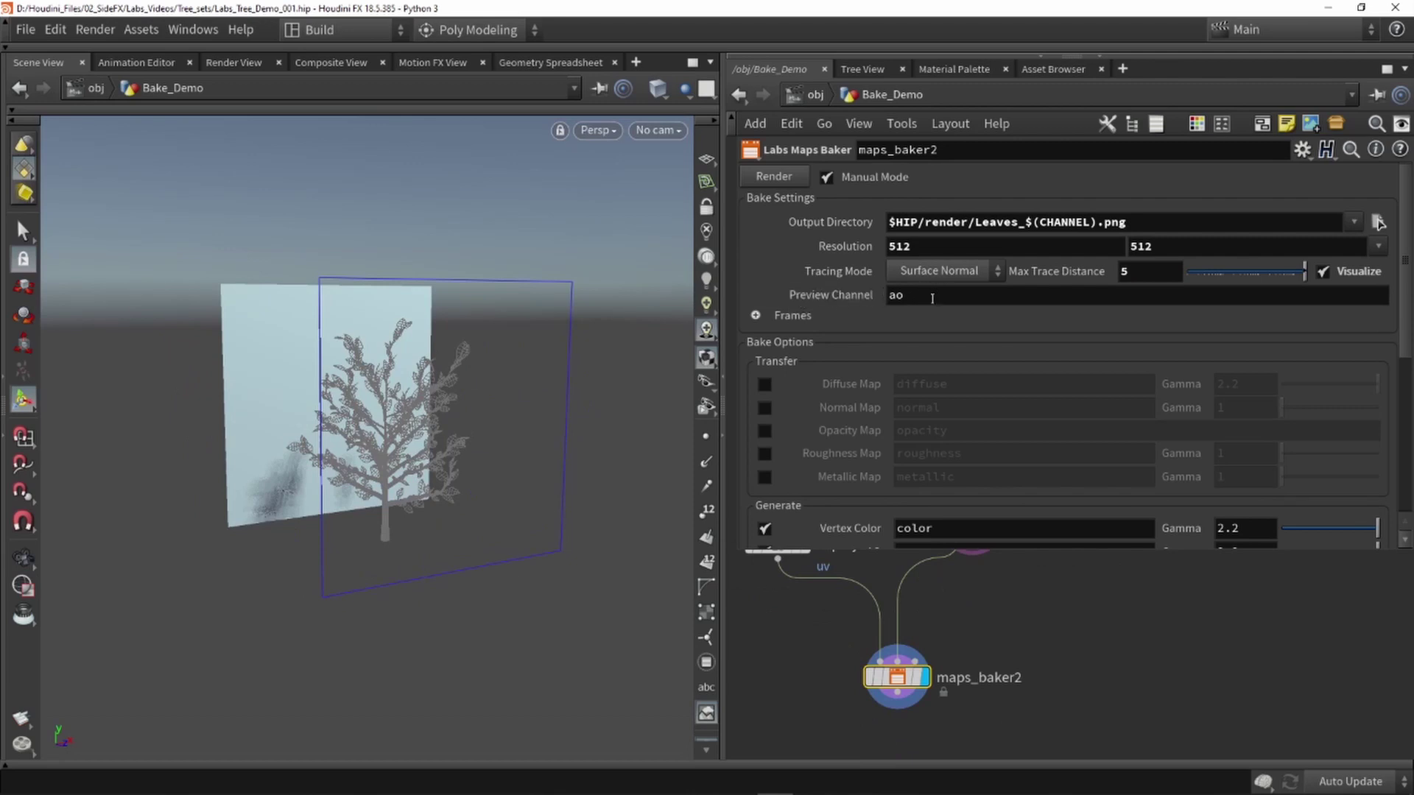
Step: Turn off the AO map in the maps baker's generated maps, leaving Vertex Color enabled
{"action": "scroll", "coordinate": [887, 372], "scroll_direction": "down", "scroll_amount": 5}
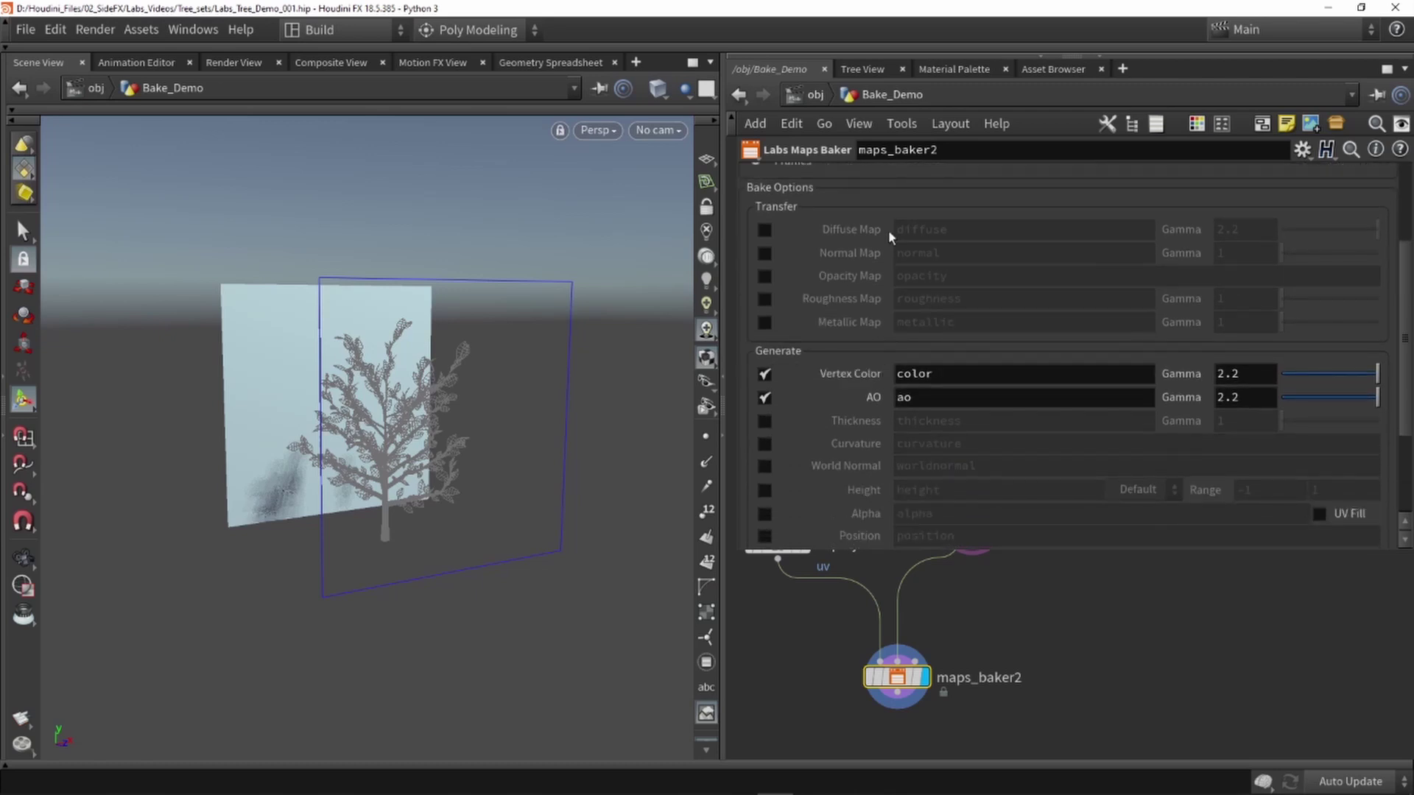
{"action": "scroll", "coordinate": [895, 364], "scroll_direction": "down", "scroll_amount": 2}
{"action": "scroll", "coordinate": [892, 390], "scroll_direction": "up", "scroll_amount": 2}
{"action": "scroll", "coordinate": [886, 413], "scroll_direction": "up", "scroll_amount": 1}
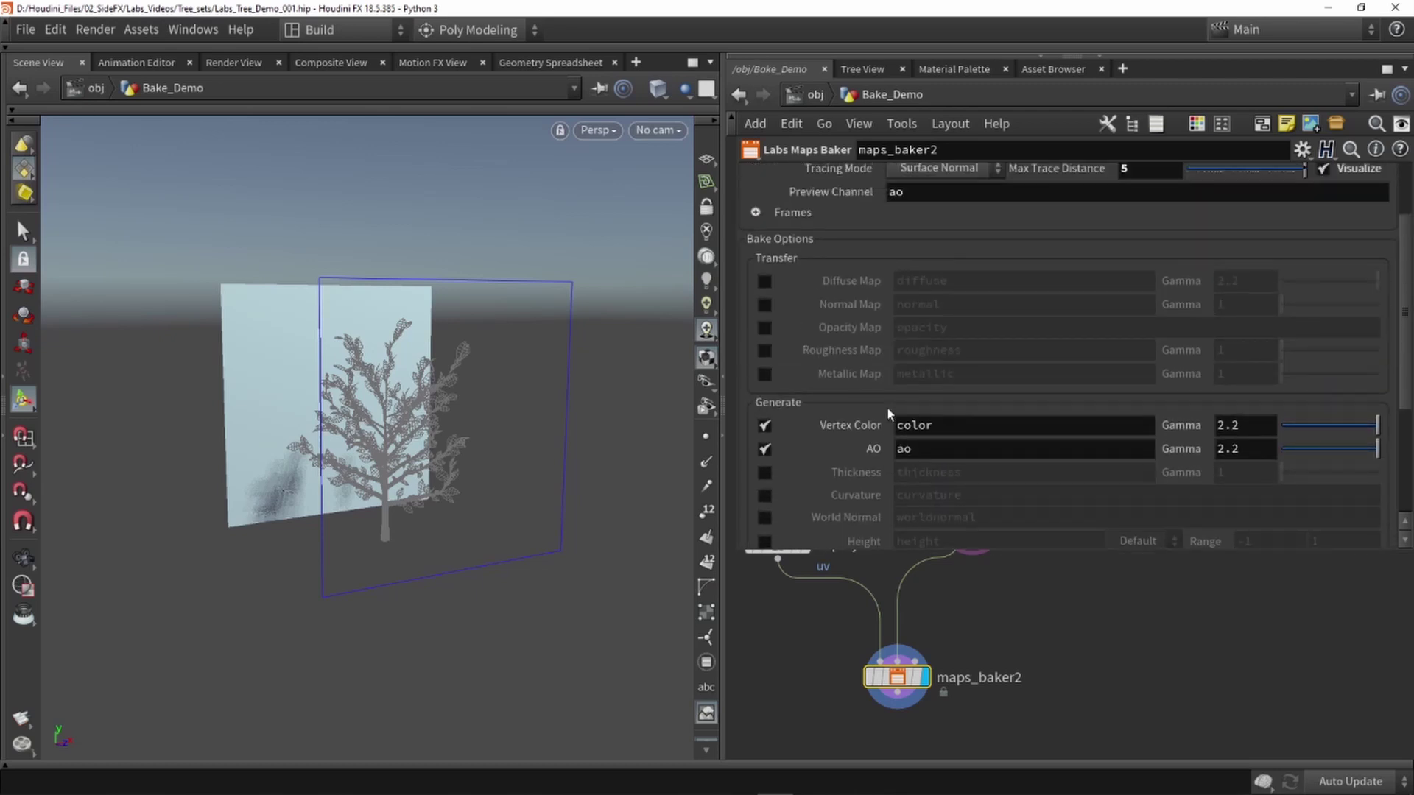
{"action": "left_click_drag", "start_coordinate": [939, 427], "coordinate": [890, 430]}
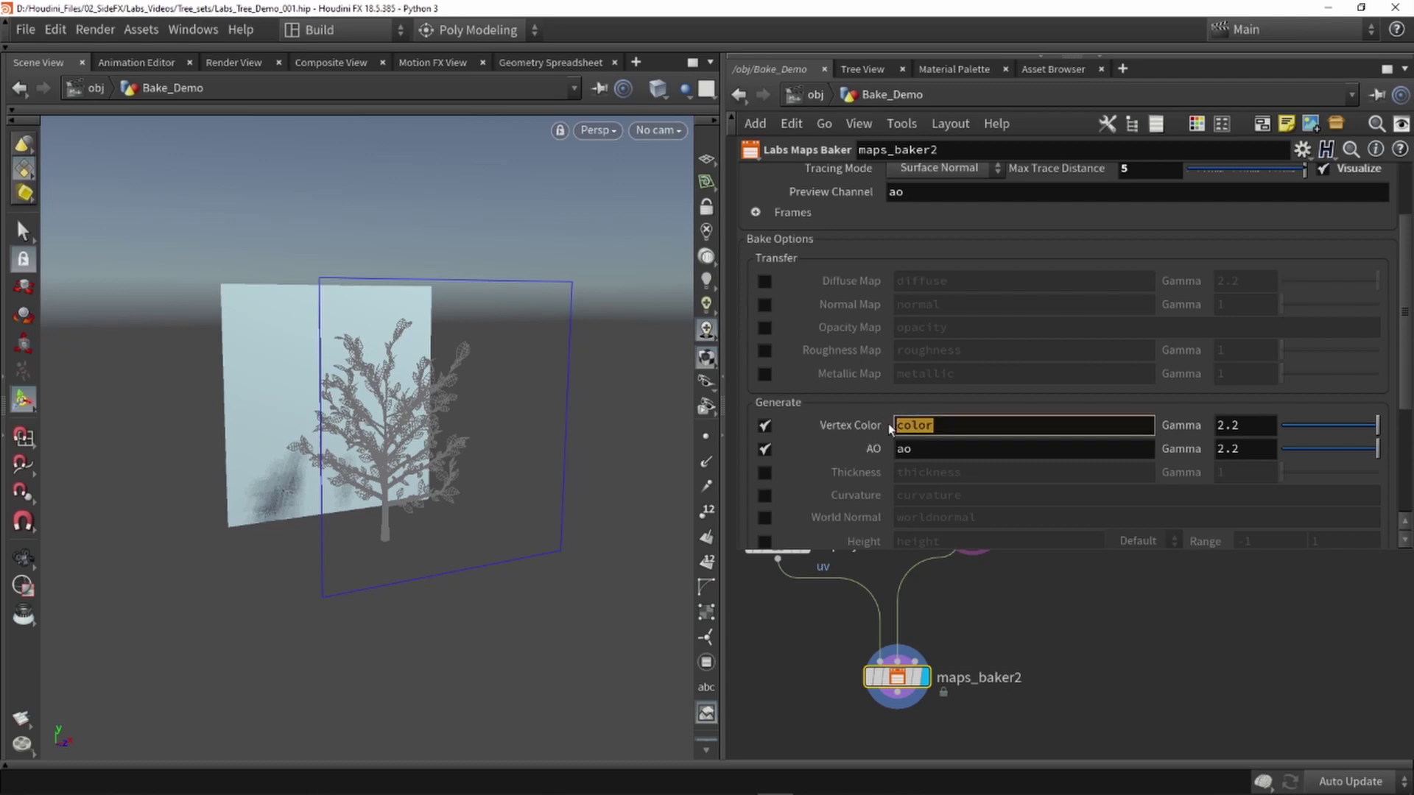
{"action": "left_click", "coordinate": [764, 449]}
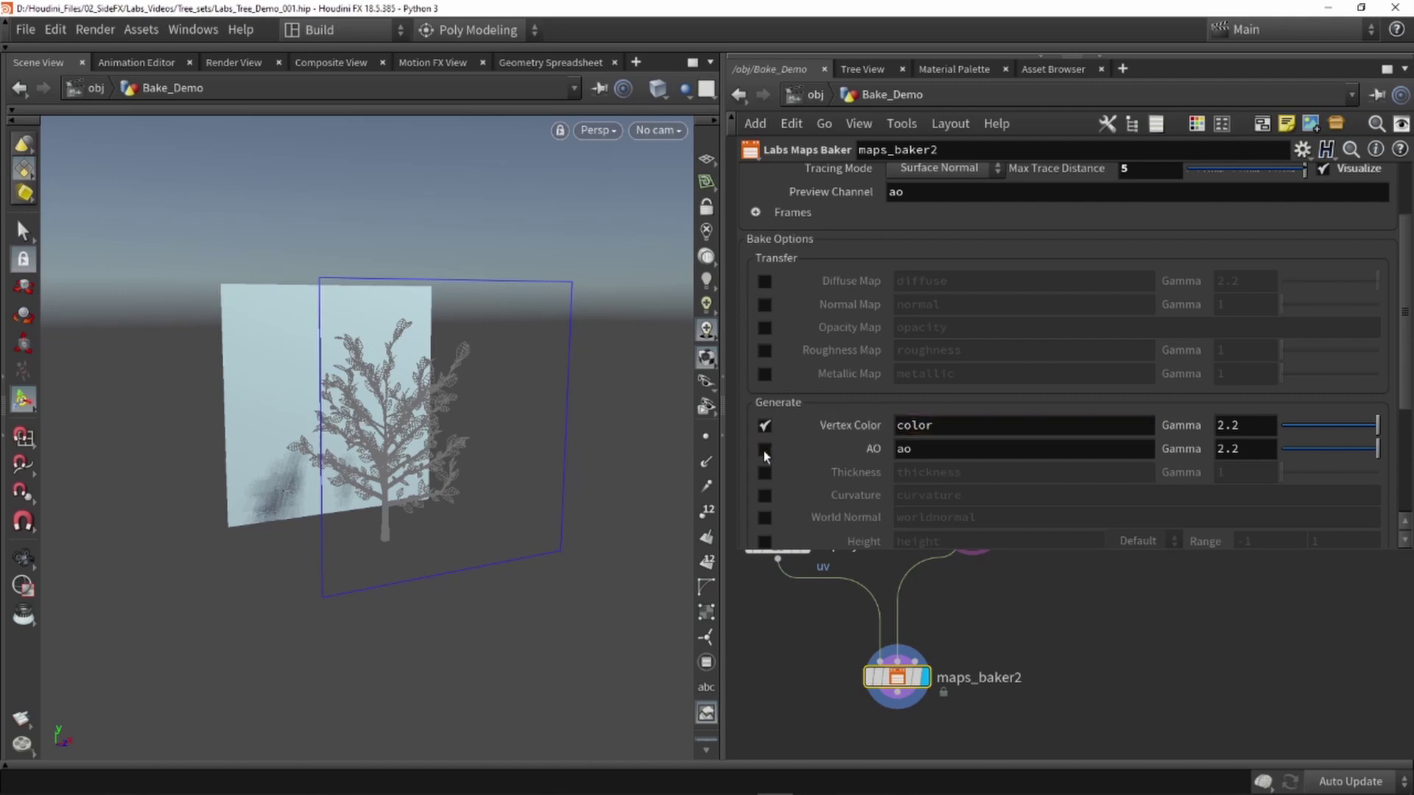
{"action": "left_click_drag", "start_coordinate": [977, 423], "coordinate": [893, 425]}
{"action": "left_click", "coordinate": [944, 426]}
Step: Check the leaf generator's geometry information and render the maps baker's vertex color bake
{"action": "middle_click_drag", "start_coordinate": [997, 589], "coordinate": [989, 645]}
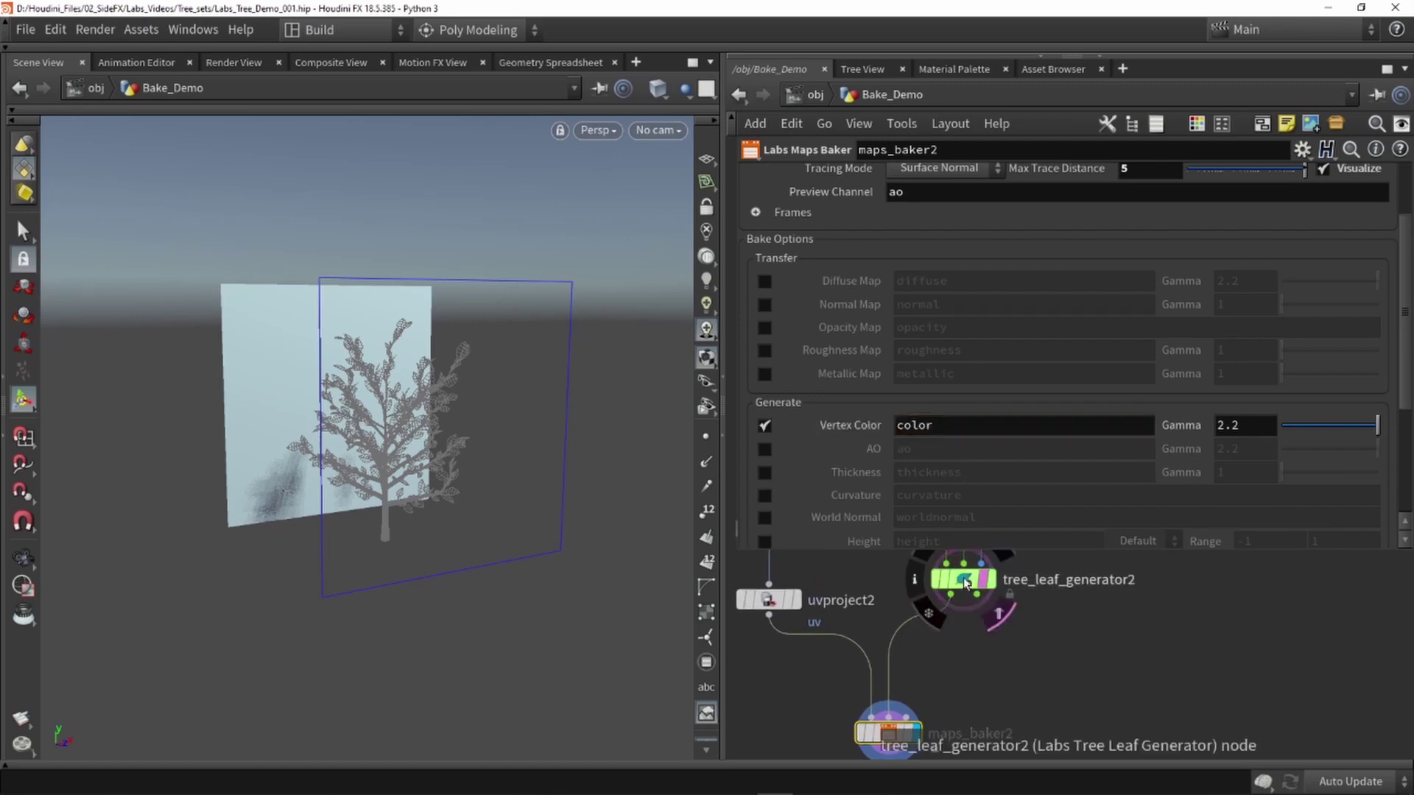
{"action": "left_click", "coordinate": [964, 579]}
{"action": "middle_click", "coordinate": [964, 578]}
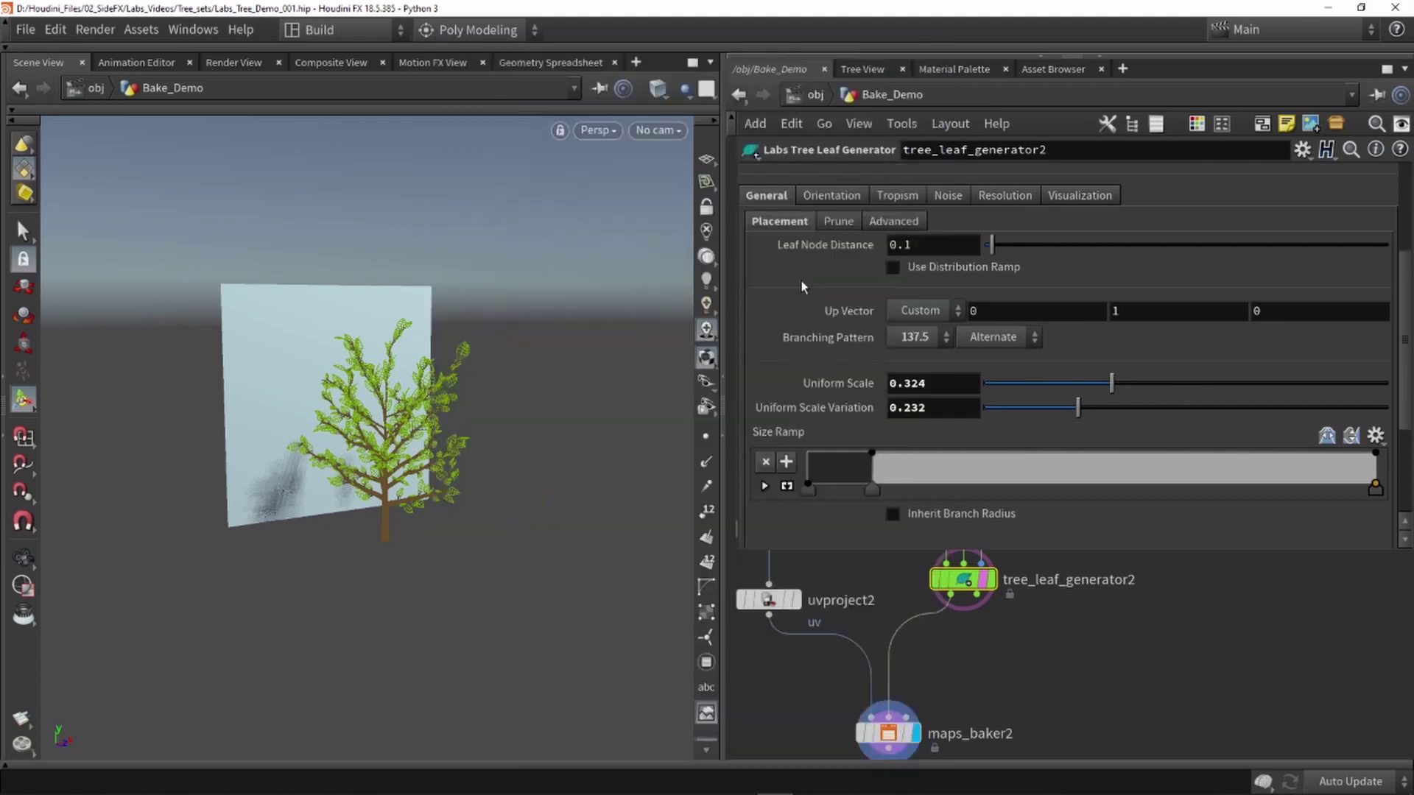
{"action": "key", "text": "ctrl+z"}
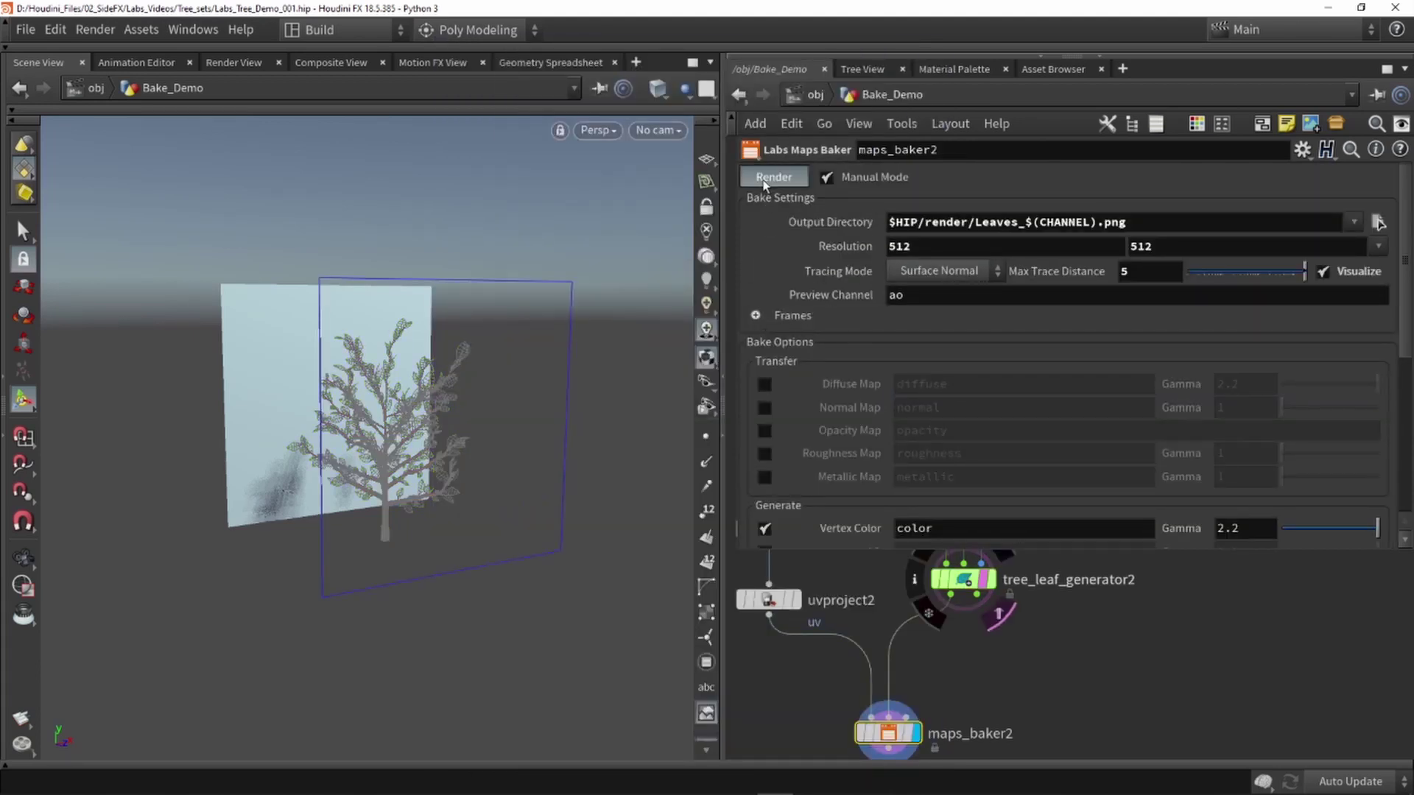
{"action": "left_click", "coordinate": [764, 182]}
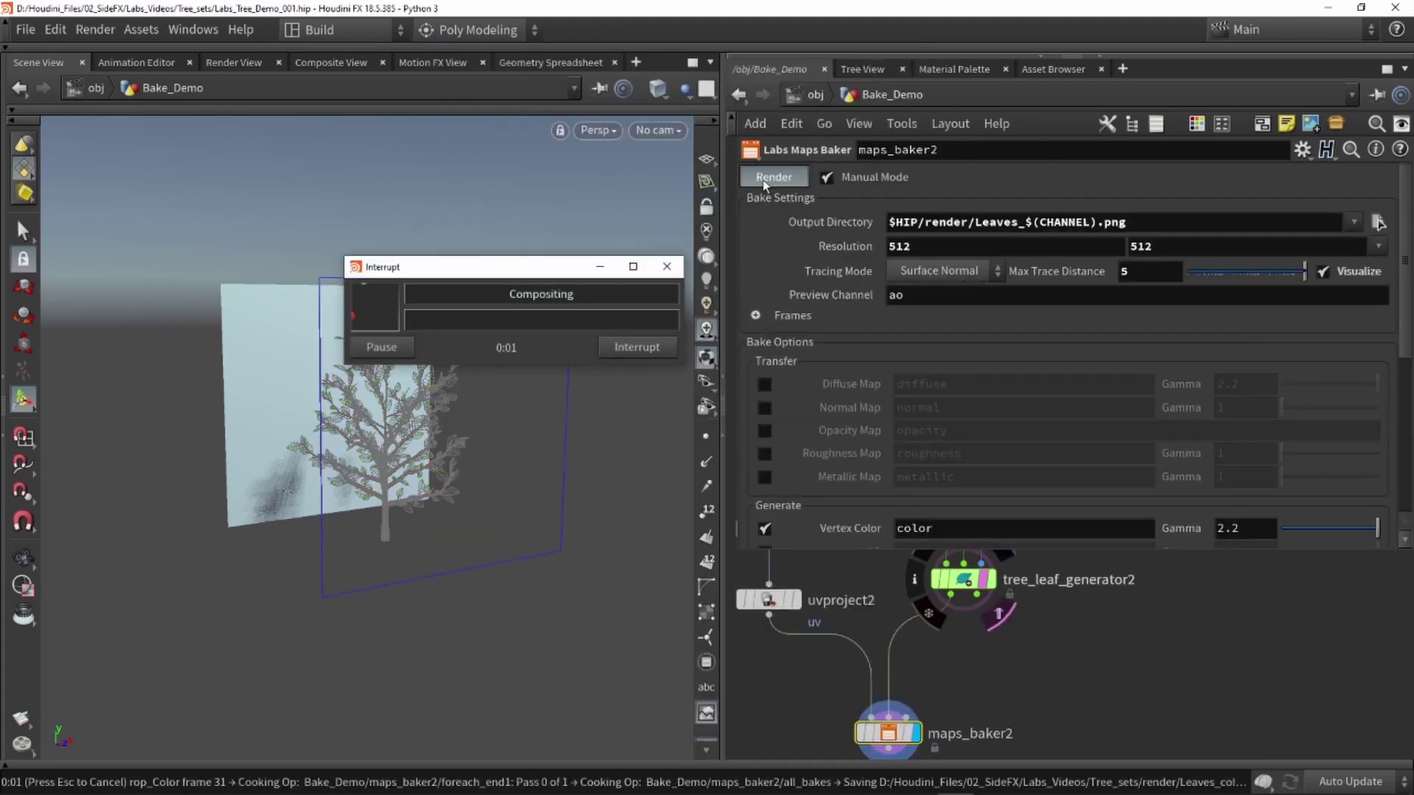
Step: Open the baked Leaves_color.png from the render folder and examine the leaf and branch colors up close
{"action": "left_click", "coordinate": [1060, 444]}
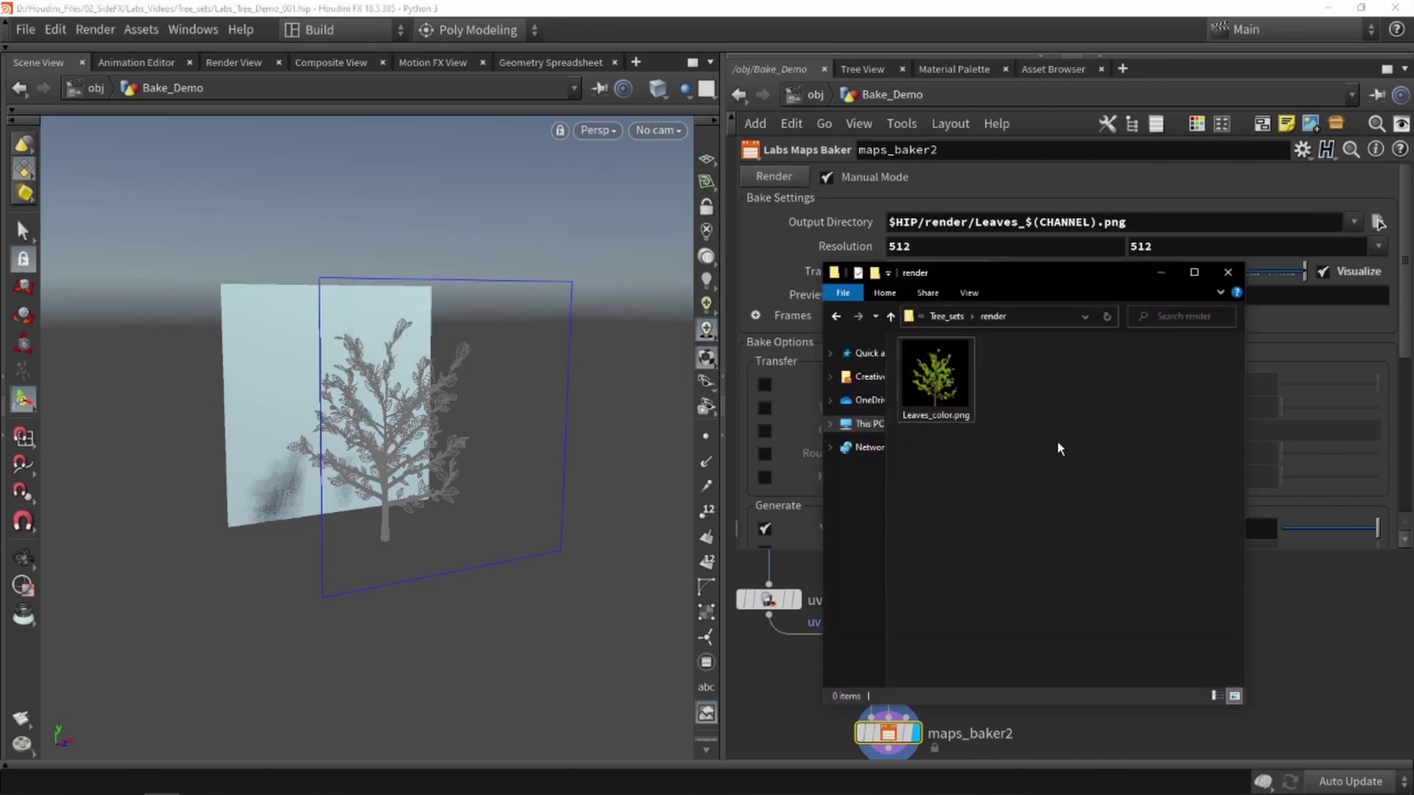
{"action": "left_click", "coordinate": [935, 380]}
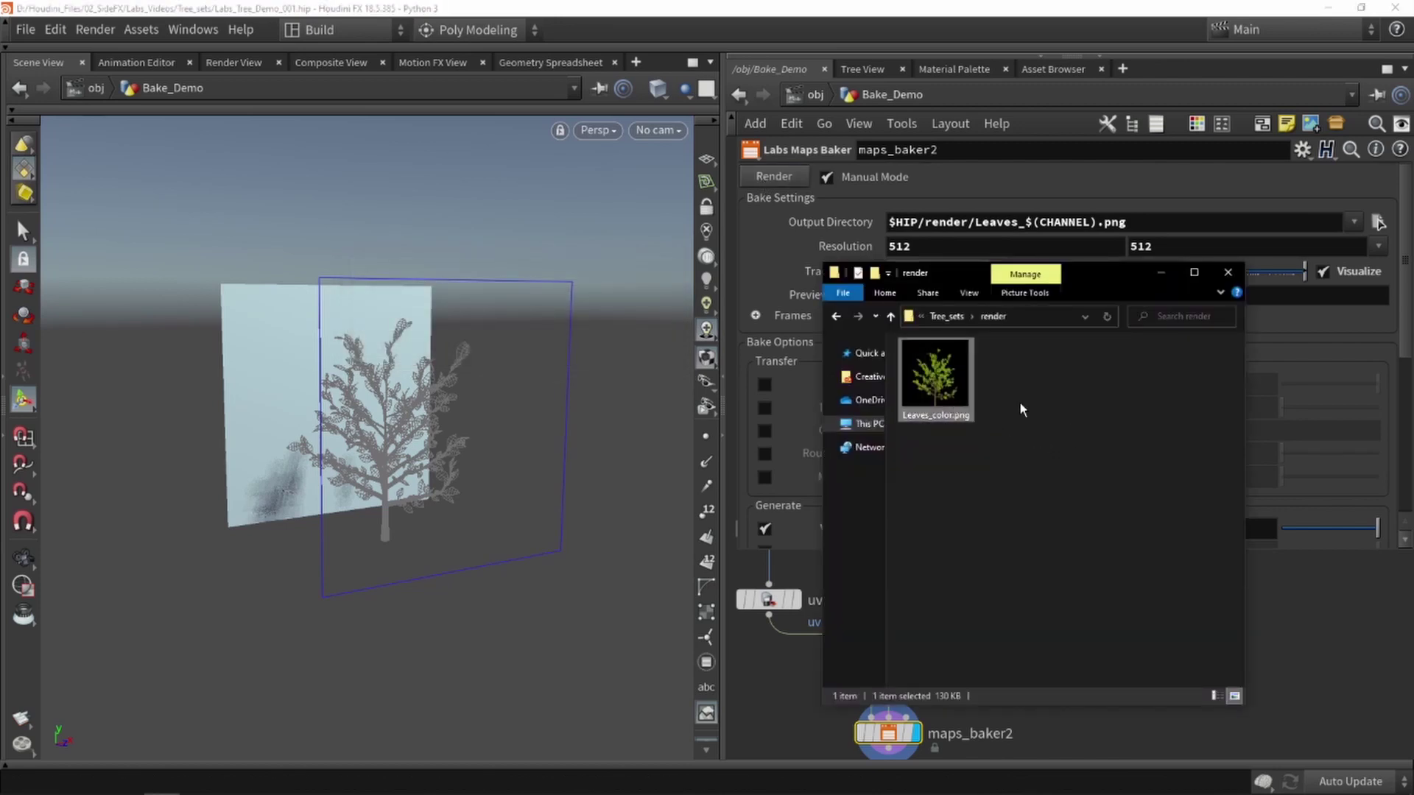
{"action": "double_click", "coordinate": [932, 389]}
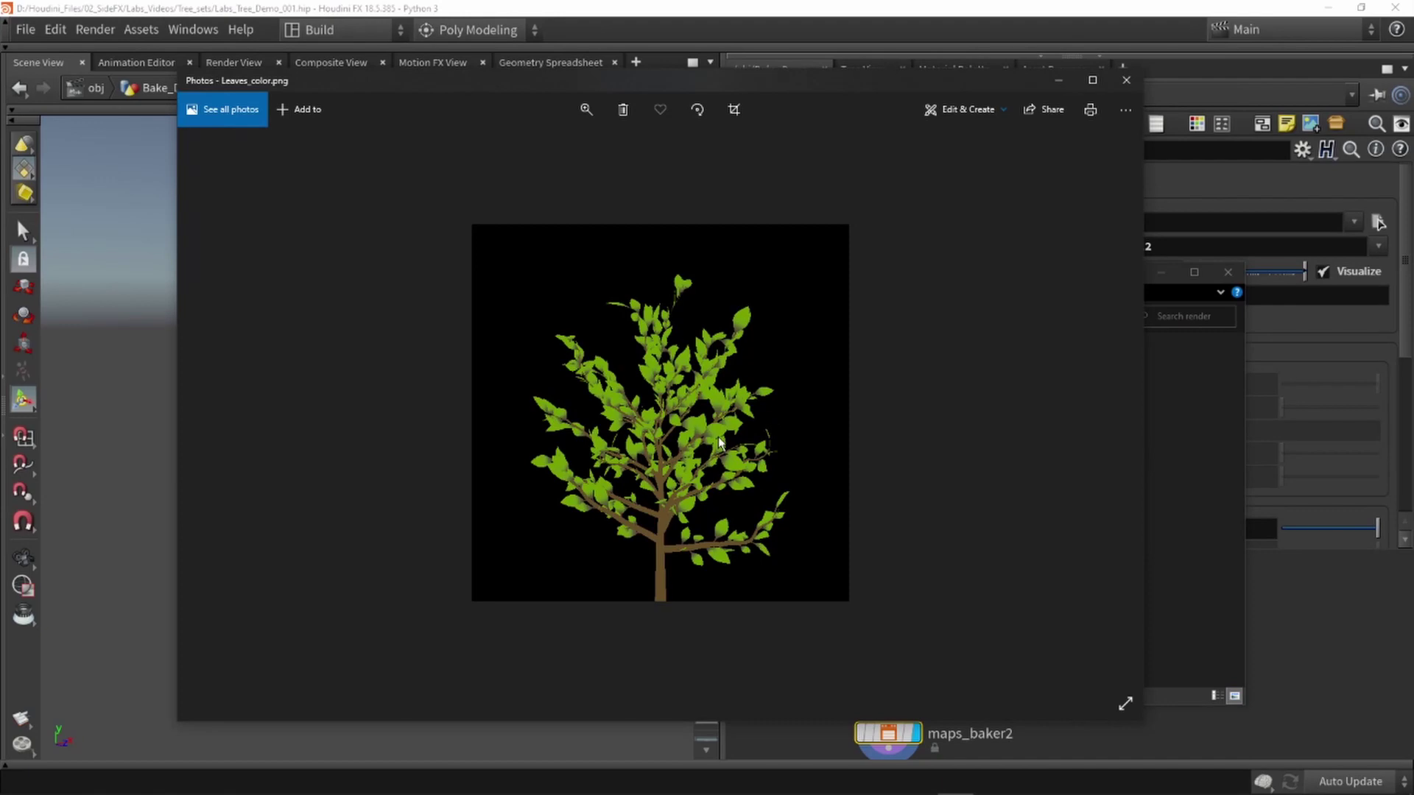
{"action": "scroll", "coordinate": [721, 442], "scroll_direction": "up", "scroll_amount": 2}
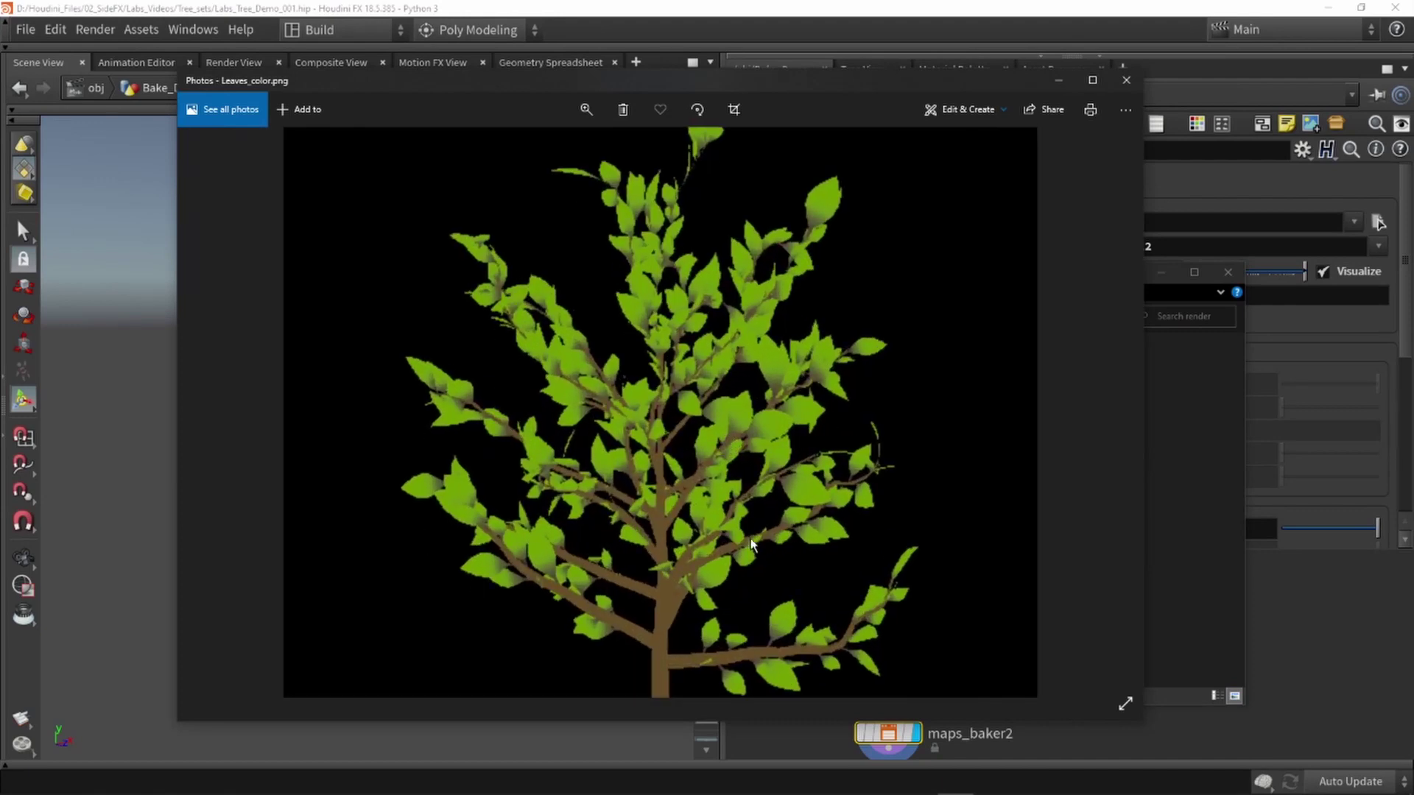
{"action": "scroll", "coordinate": [710, 499], "scroll_direction": "down", "scroll_amount": 2}
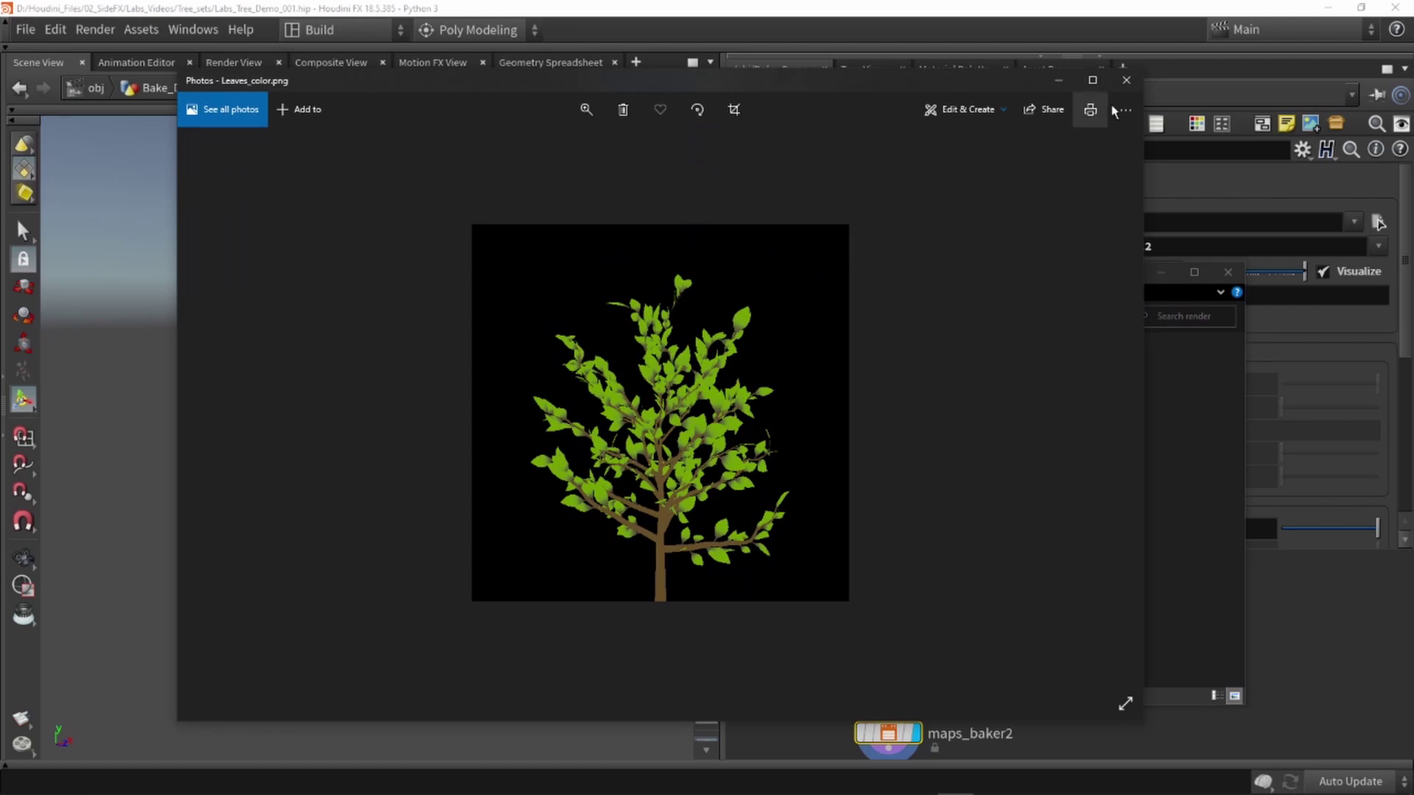
{"action": "left_click", "coordinate": [1131, 79]}
Step: Set the maps baker's preview channel to color, reusing the Vertex Color channel name, and check the preview on the grid
{"action": "scroll", "coordinate": [780, 282], "scroll_direction": "down", "scroll_amount": 2}
{"action": "scroll", "coordinate": [797, 285], "scroll_direction": "down", "scroll_amount": 2}
{"action": "double_click", "coordinate": [902, 341]}
{"action": "key", "text": "ctrl+c"}
{"action": "scroll", "coordinate": [876, 324], "scroll_direction": "up", "scroll_amount": 1}
{"action": "scroll", "coordinate": [876, 324], "scroll_direction": "up", "scroll_amount": 2}
{"action": "double_click", "coordinate": [956, 245]}
{"action": "key", "text": "ctrl+v"}
{"action": "key", "text": "Return"}
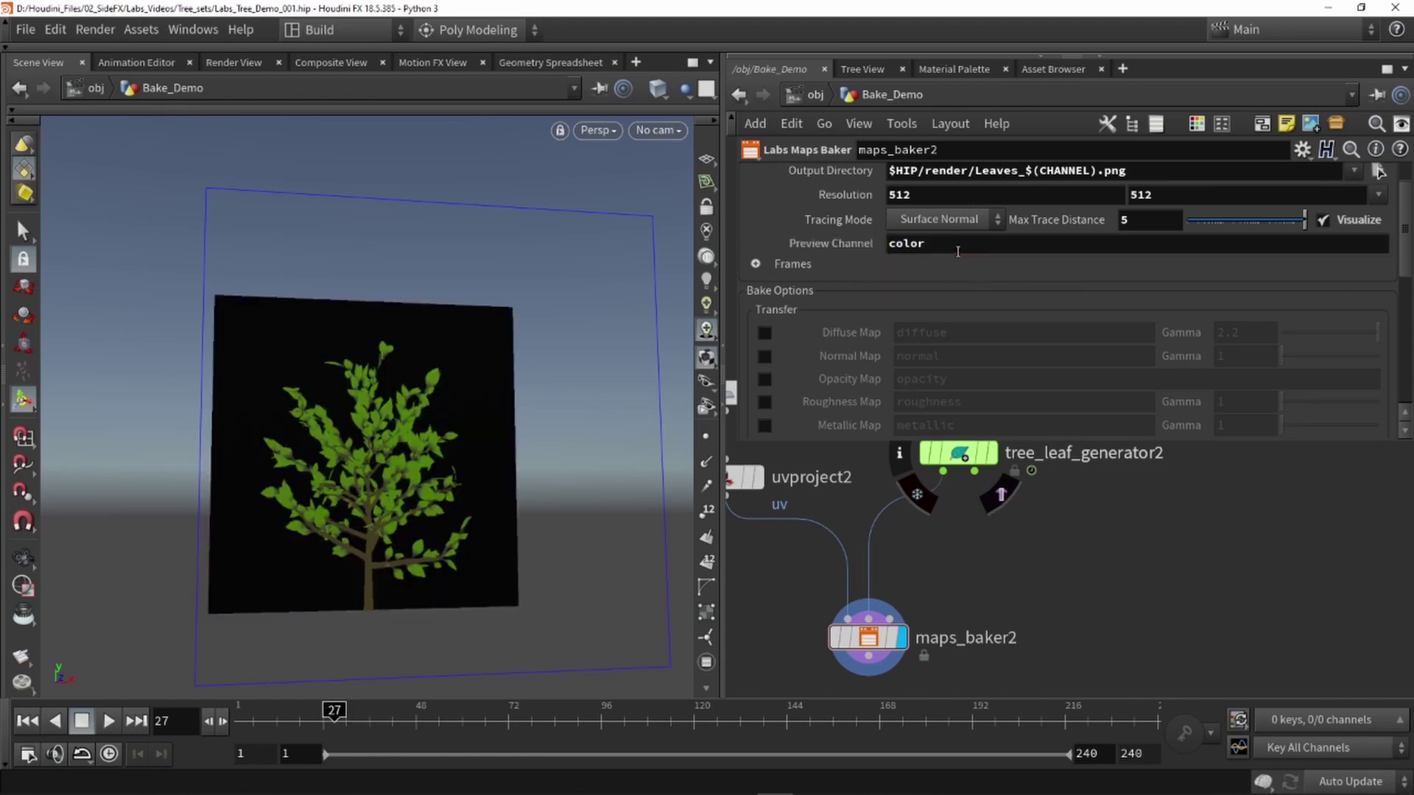
{"action": "key", "text": "Escape"}
{"action": "mouse_move", "coordinate": [435, 489]}
{"action": "left_mouse_down"}
{"action": "mouse_move", "coordinate": [461, 489]}
{"action": "mouse_move", "coordinate": [352, 500]}
{"action": "mouse_move", "coordinate": [410, 499]}
{"action": "left_mouse_up"}
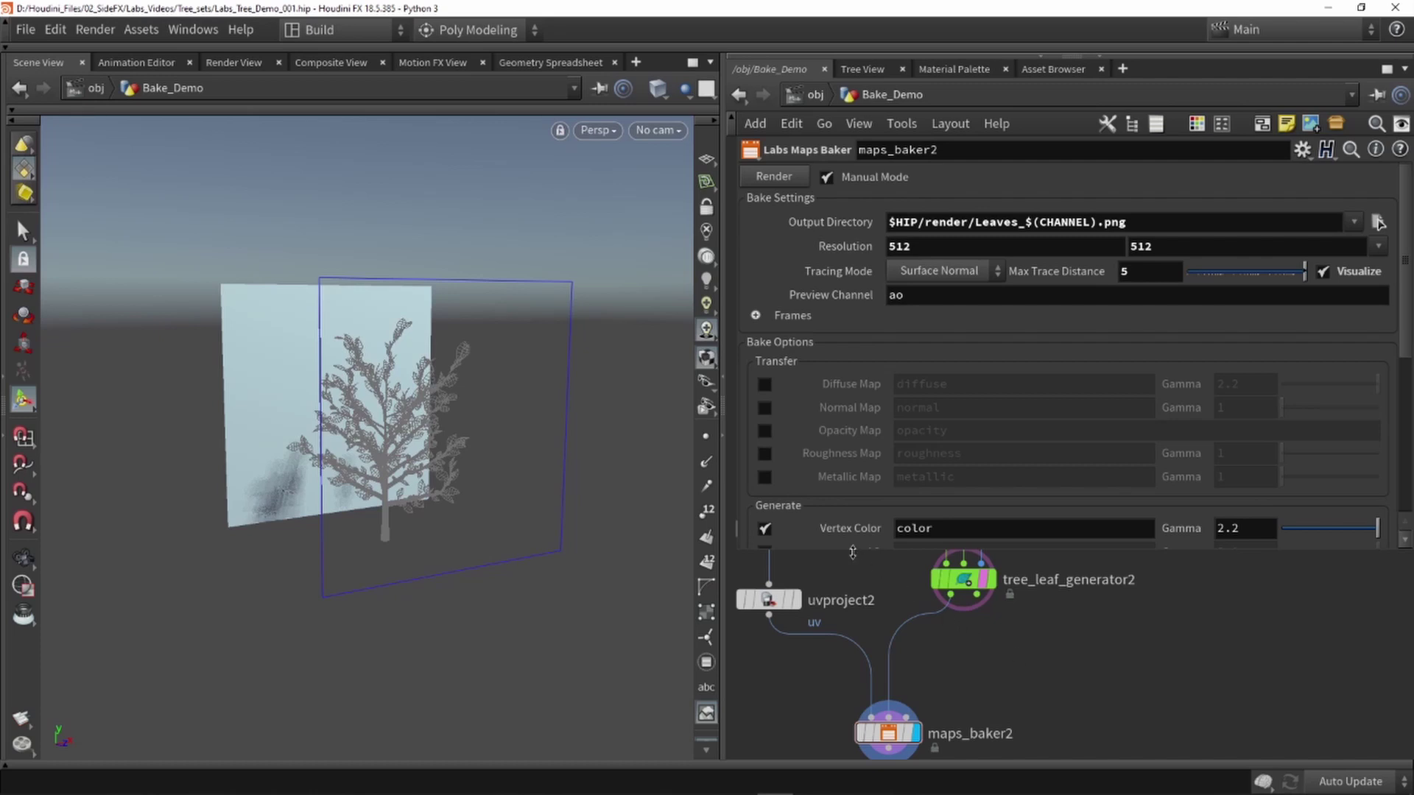
Step: Display the tree_leaf_generator2 node's result and frame the whole tree in the viewport
{"action": "left_click_drag", "start_coordinate": [859, 549], "coordinate": [876, 366]}
{"action": "left_click", "coordinate": [988, 579]}
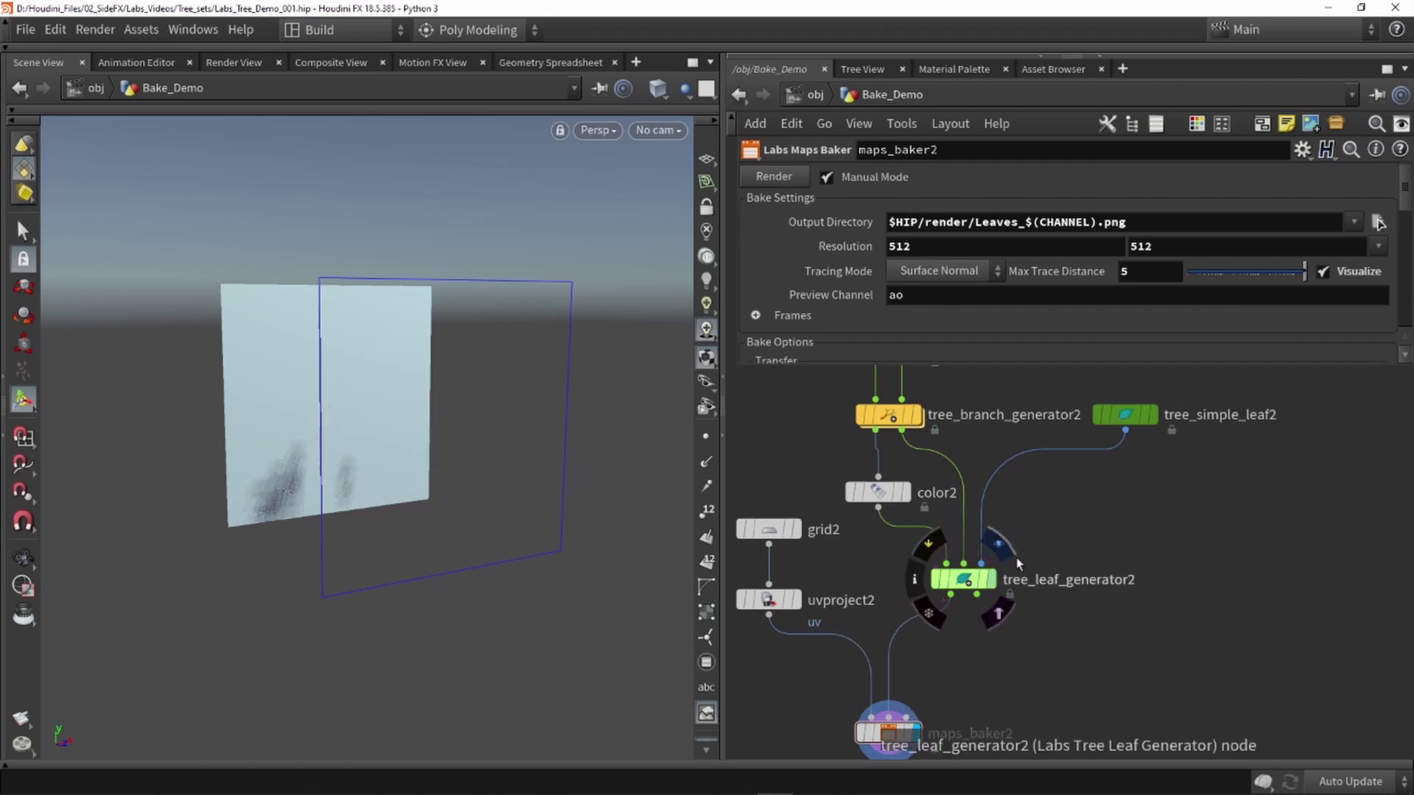
{"action": "middle_click_drag", "start_coordinate": [1067, 534], "coordinate": [1058, 623]}
{"action": "scroll", "coordinate": [1059, 625], "scroll_direction": "down", "scroll_amount": 2}
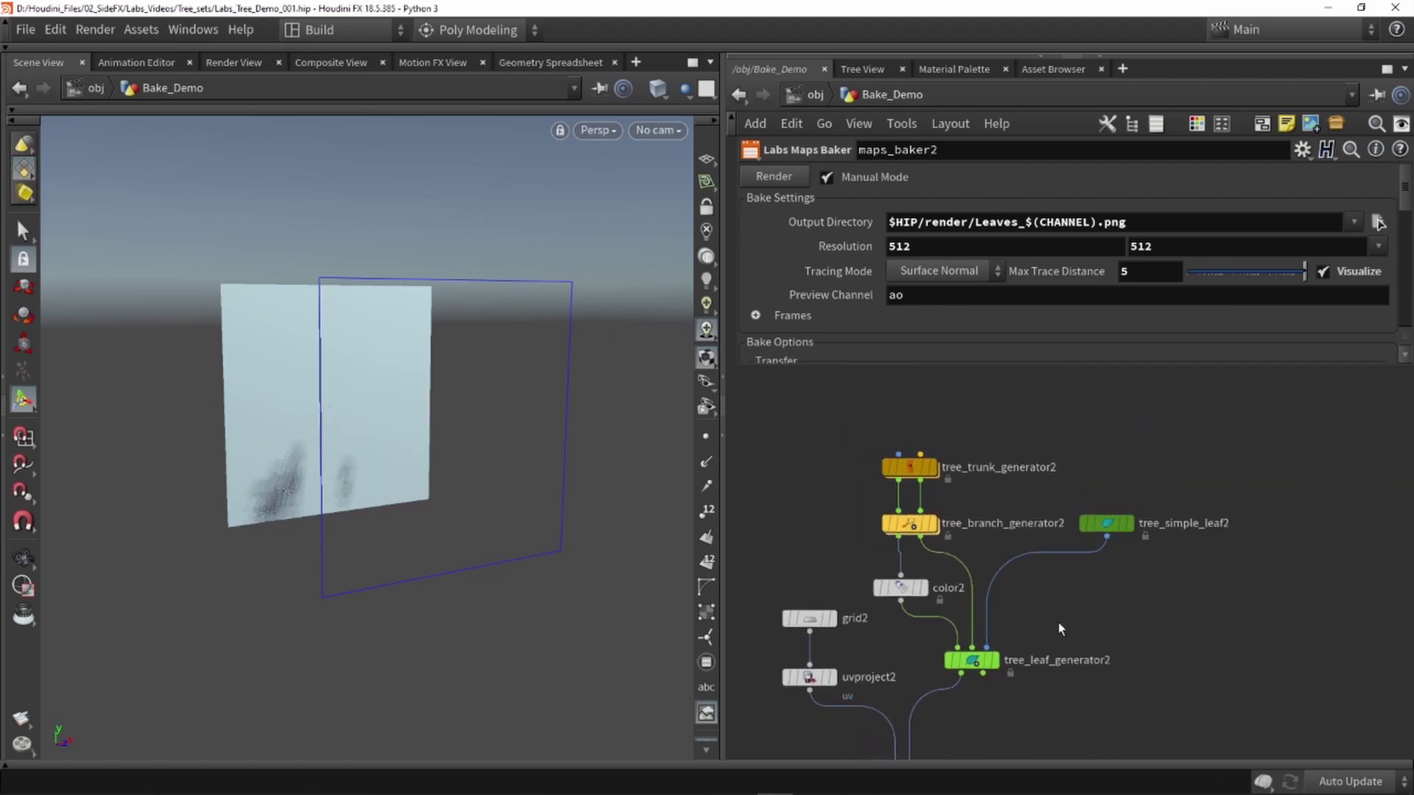
{"action": "left_click", "coordinate": [994, 660]}
{"action": "left_click", "coordinate": [977, 666]}
{"action": "left_click_drag", "start_coordinate": [448, 483], "coordinate": [373, 383]}
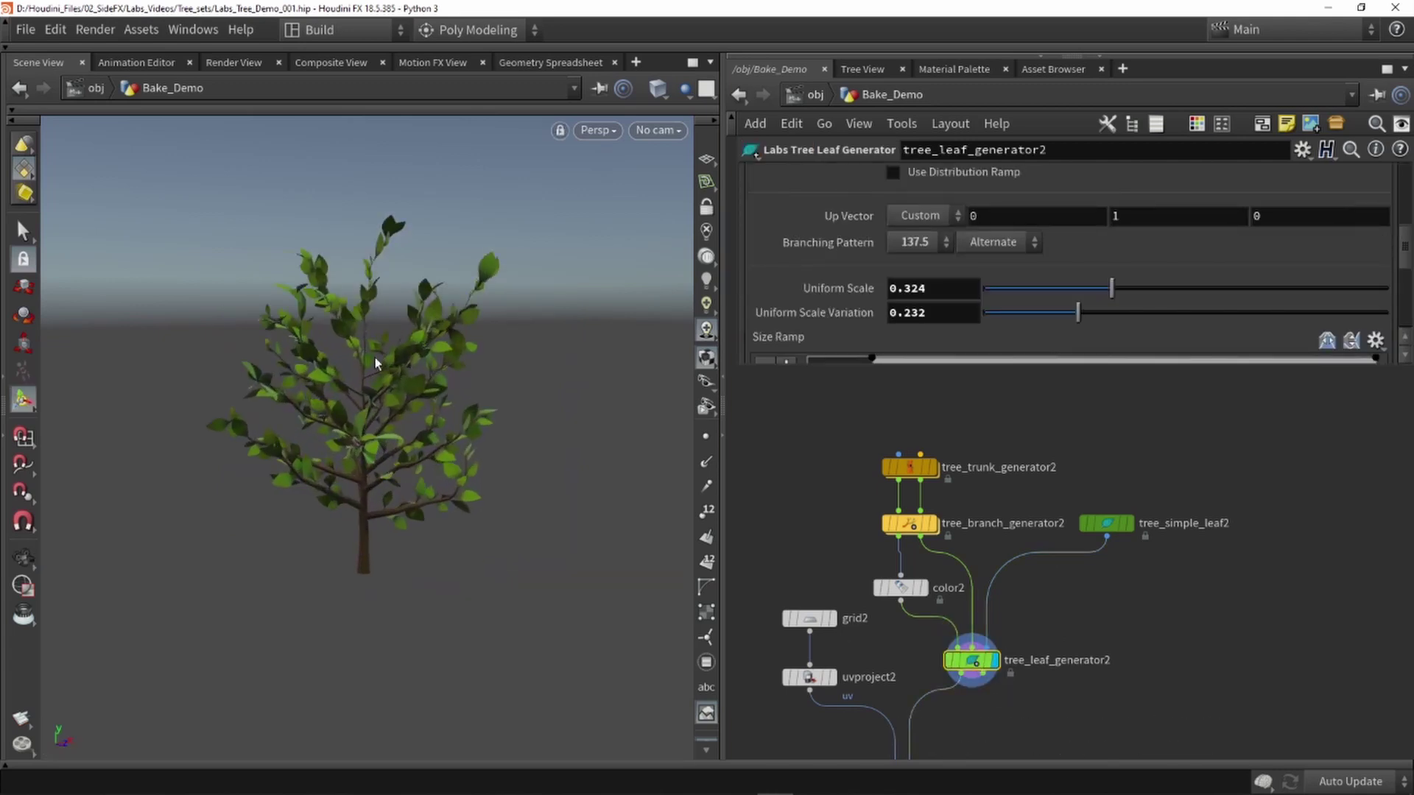
{"action": "left_click_drag", "start_coordinate": [374, 357], "coordinate": [371, 363], "text": "alt"}
{"action": "middle_click_drag", "start_coordinate": [371, 362], "coordinate": [404, 420], "text": "alt"}
{"action": "scroll", "coordinate": [404, 420], "scroll_direction": "up", "scroll_amount": 1, "text": "alt"}
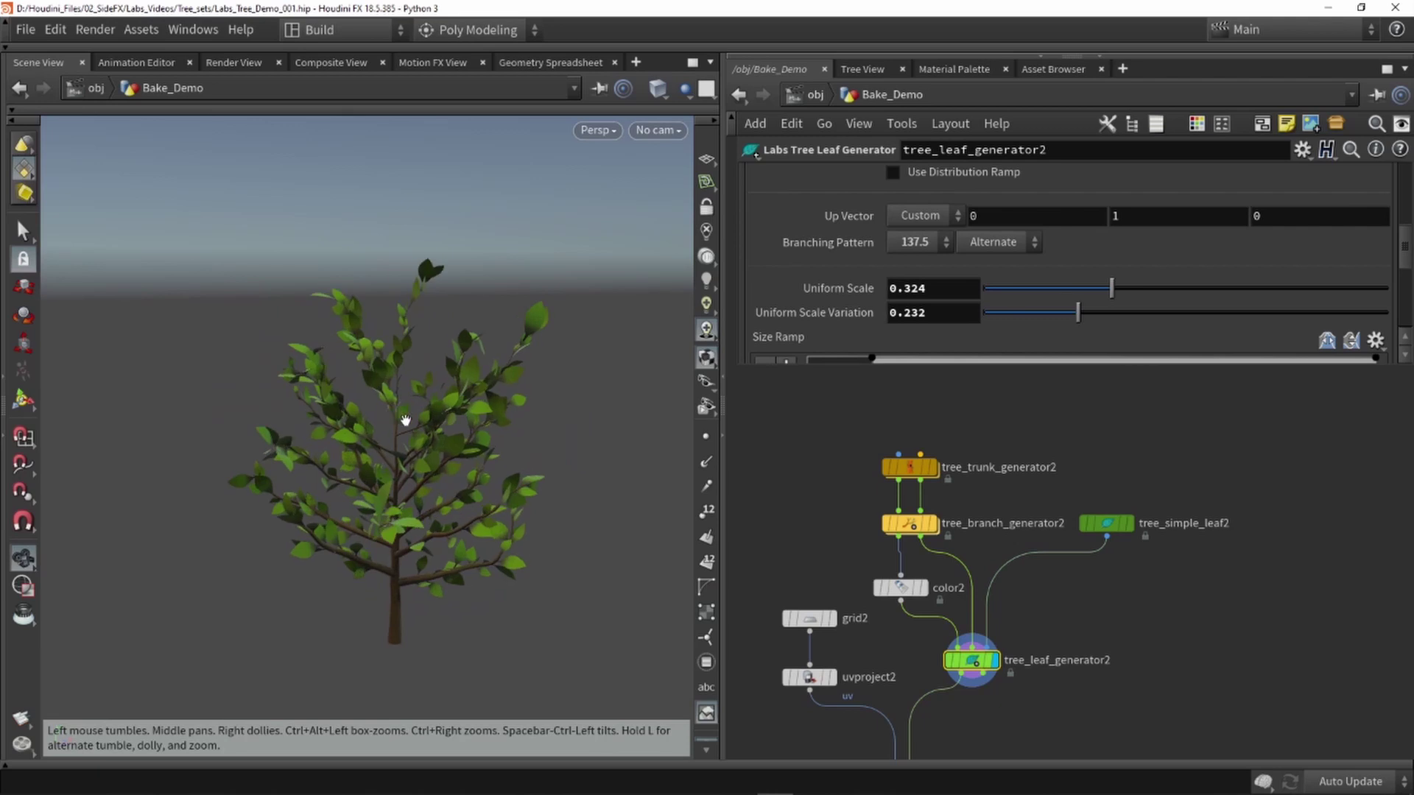
Step: Enable Randomize Length on tree_trunk_generator2 with a minimum length of 2 and a maximum length of 3.5
{"action": "left_click", "coordinate": [896, 471]}
{"action": "scroll", "coordinate": [868, 284], "scroll_direction": "up", "scroll_amount": 2}
{"action": "scroll", "coordinate": [868, 280], "scroll_direction": "up", "scroll_amount": 5}
{"action": "left_click", "coordinate": [758, 262]}
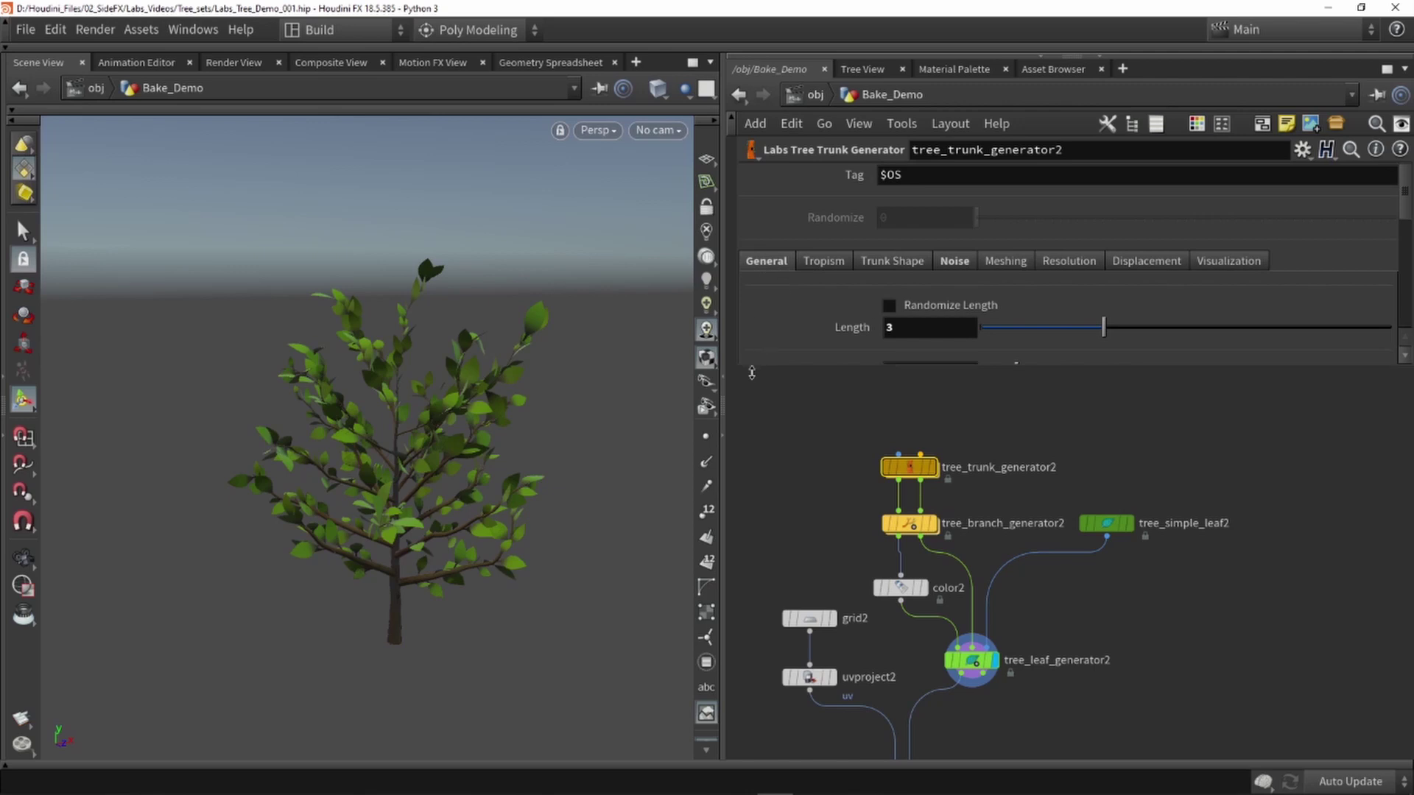
{"action": "left_click_drag", "start_coordinate": [751, 365], "coordinate": [781, 442]}
{"action": "left_click", "coordinate": [938, 304]}
{"action": "key", "text": "space"}
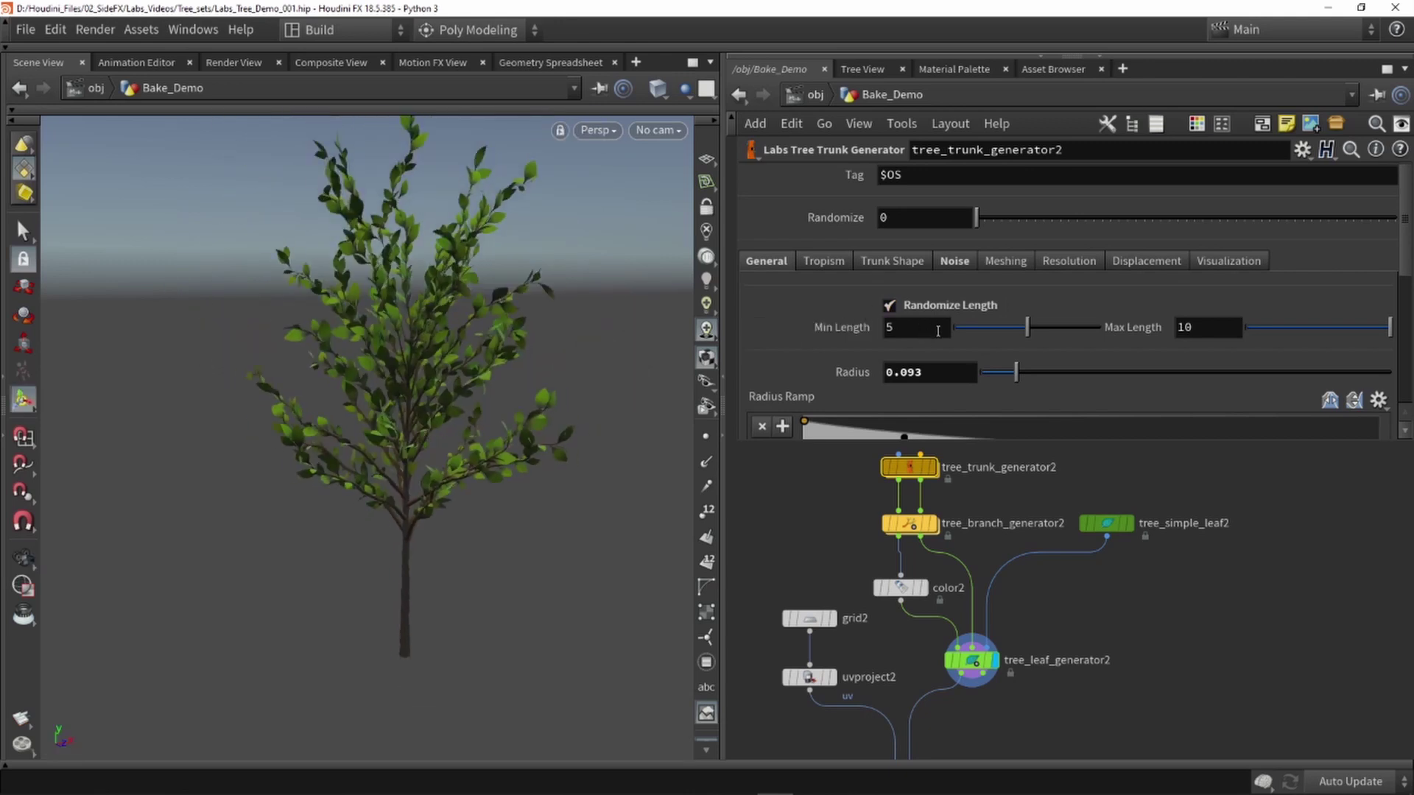
{"action": "type", "text": "2"}
{"action": "key", "text": "Tab"}
{"action": "type", "text": "3.5"}
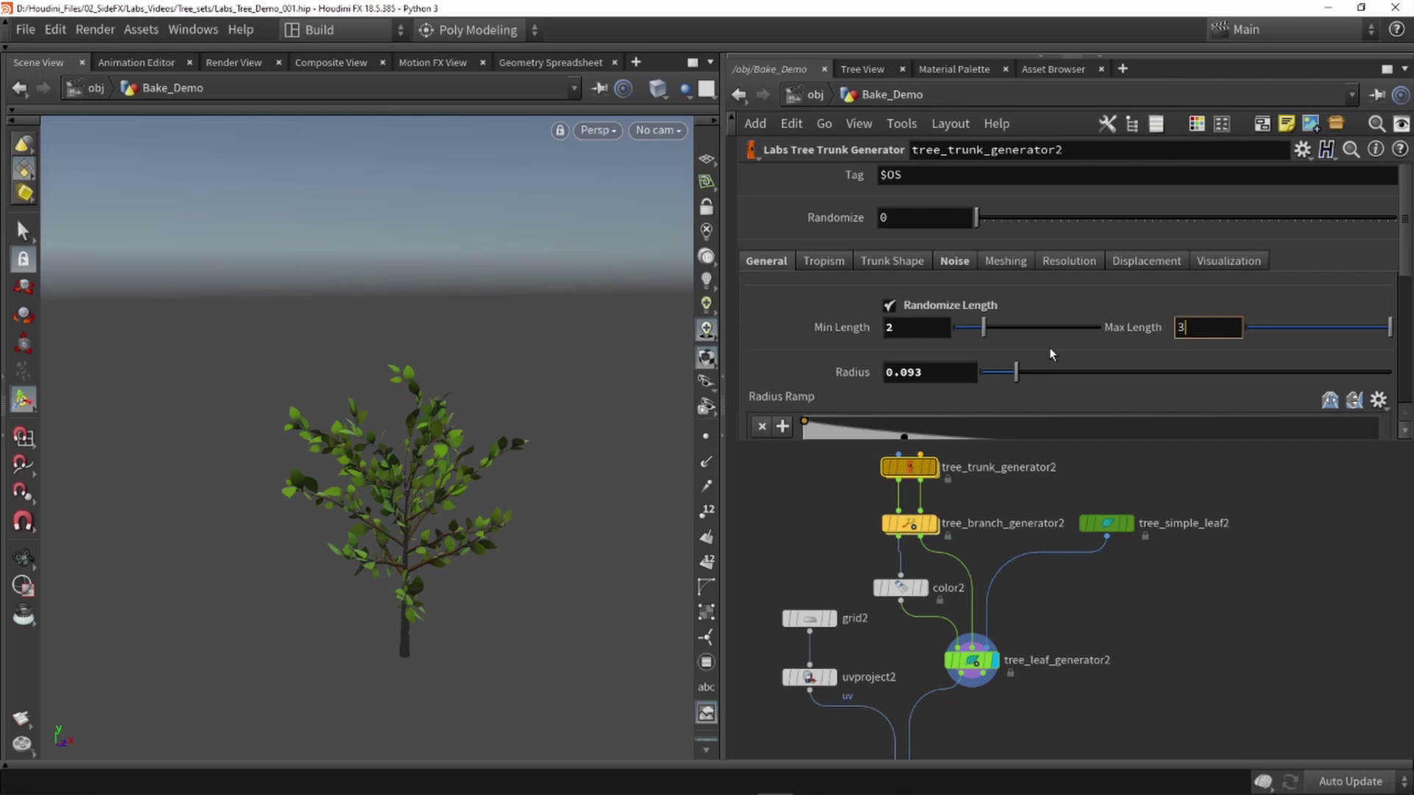
{"action": "key", "text": "Return"}
Step: Try different Randomize seeds on the trunk generator, ending at 38, and inspect the tree variation
{"action": "scroll", "coordinate": [396, 612], "scroll_direction": "up", "scroll_amount": 2}
{"action": "double_click", "coordinate": [906, 219]}
{"action": "type", "text": "12"}
{"action": "key", "text": "Return"}
{"action": "mouse_move", "coordinate": [1137, 218]}
{"action": "left_mouse_down"}
{"action": "mouse_move", "coordinate": [1315, 219]}
{"action": "mouse_move", "coordinate": [1138, 219]}
{"action": "left_mouse_up"}
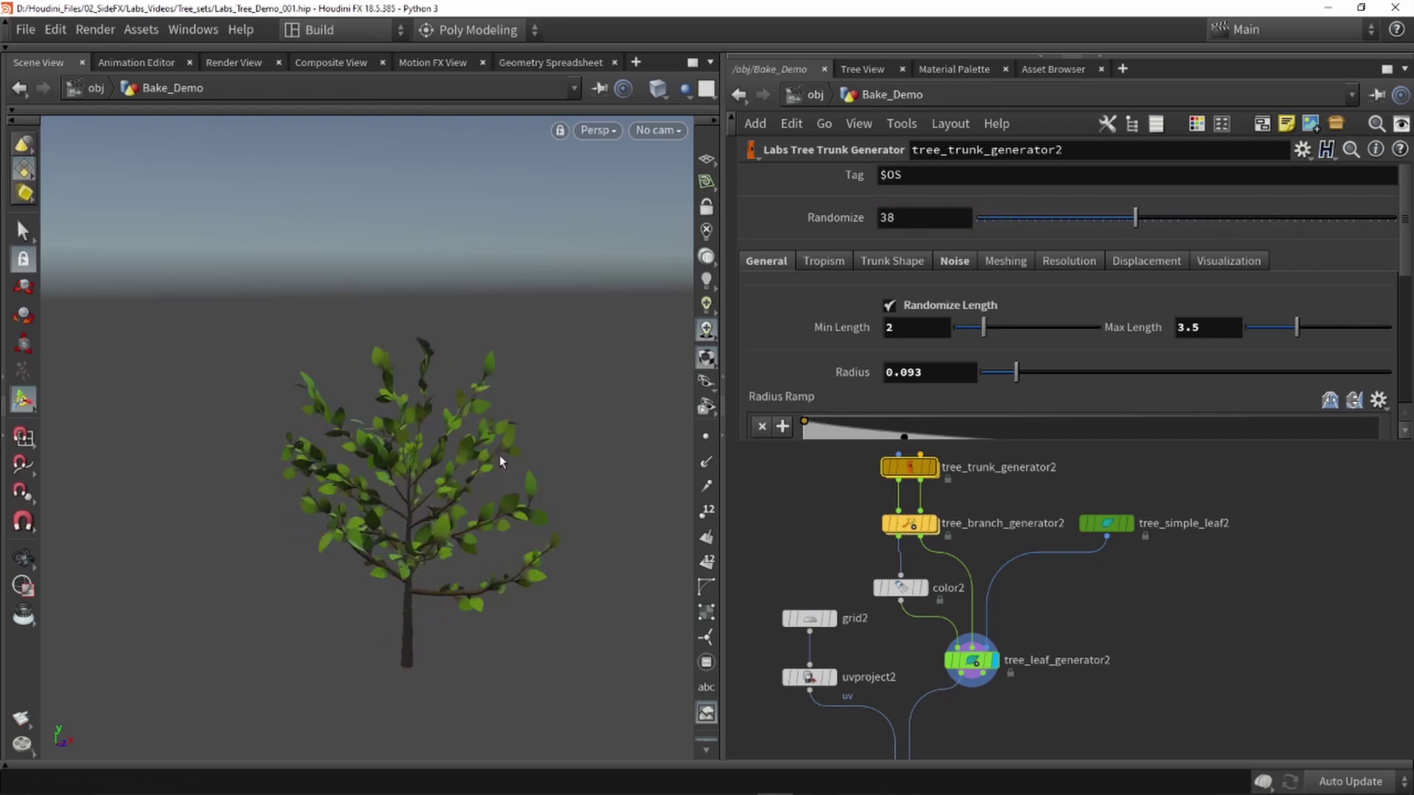
{"action": "left_click_drag", "start_coordinate": [410, 594], "coordinate": [422, 582], "text": "alt"}
Step: Drive the trunk generator's Randomize seed with $F and scrub the timeline to frame 24 to preview the variations
{"action": "double_click", "coordinate": [910, 219]}
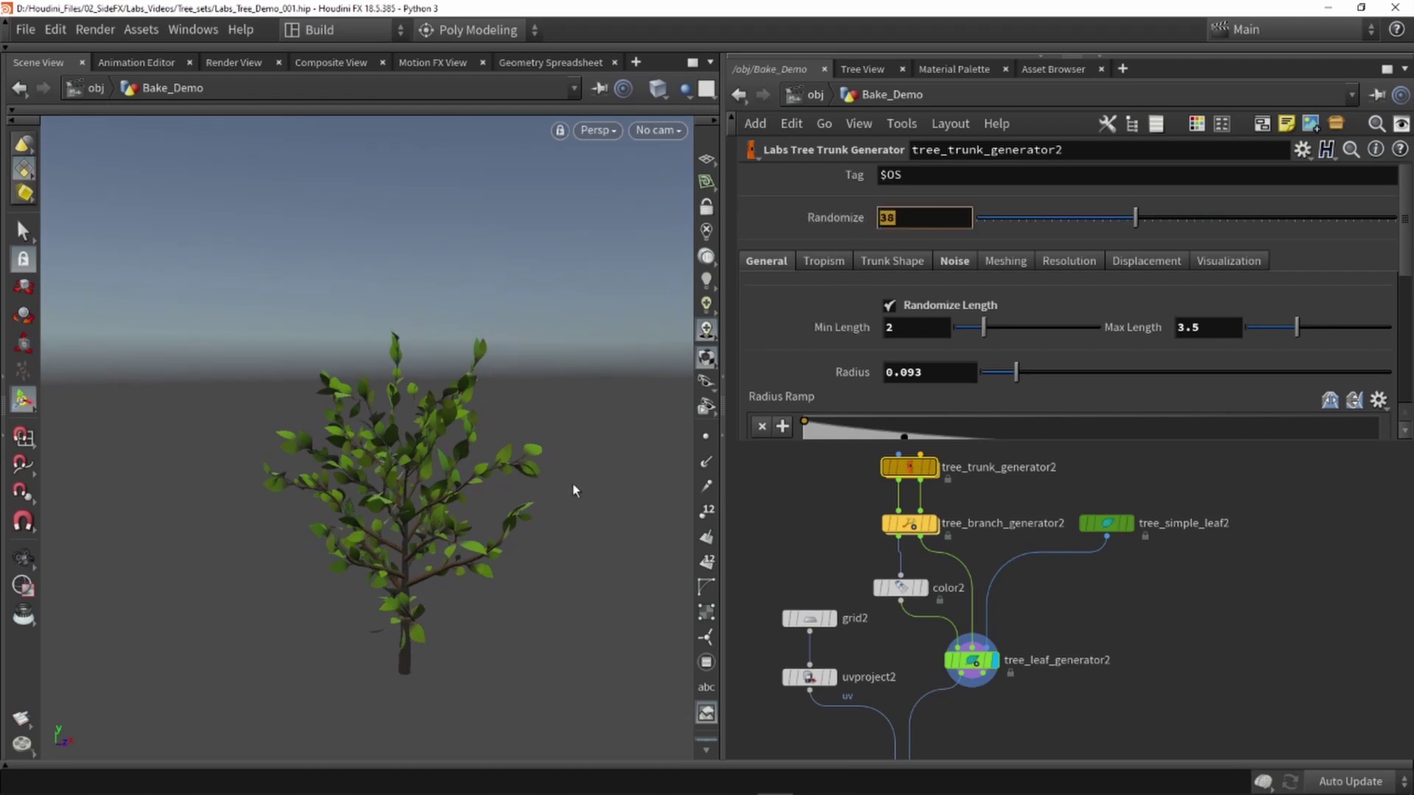
{"action": "left_click", "coordinate": [423, 766]}
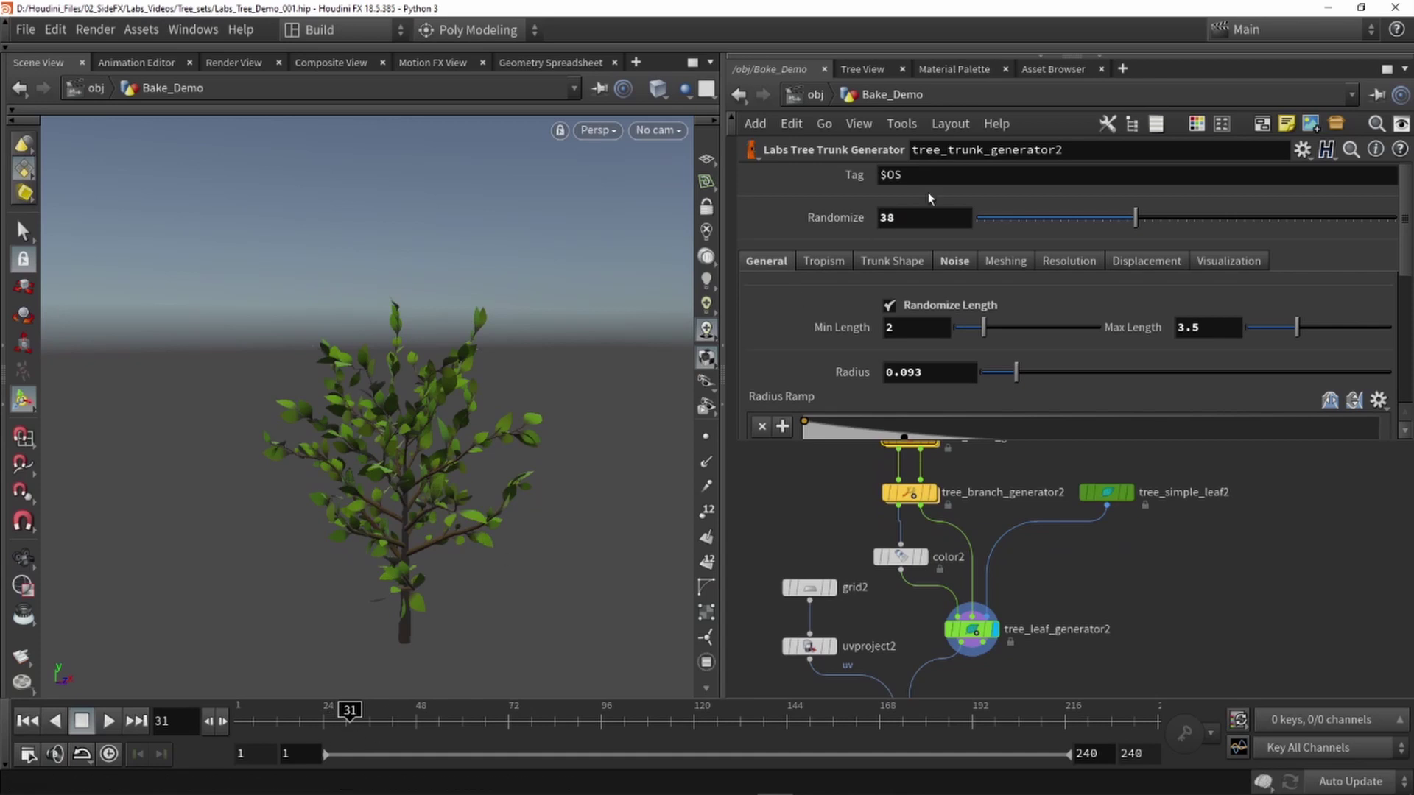
{"action": "double_click", "coordinate": [919, 220]}
{"action": "type", "text": "$F"}
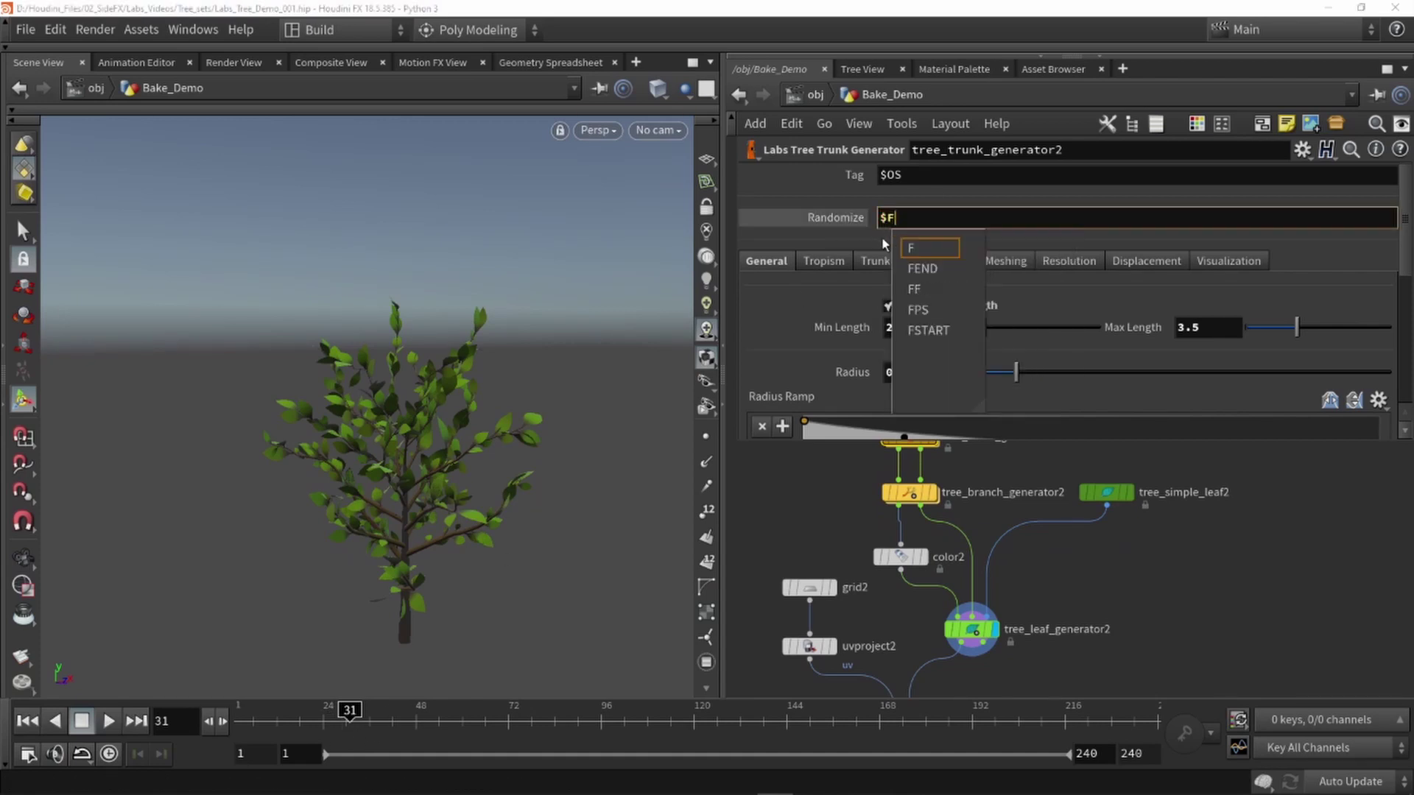
{"action": "key", "text": "Return"}
{"action": "key", "text": "Return"}
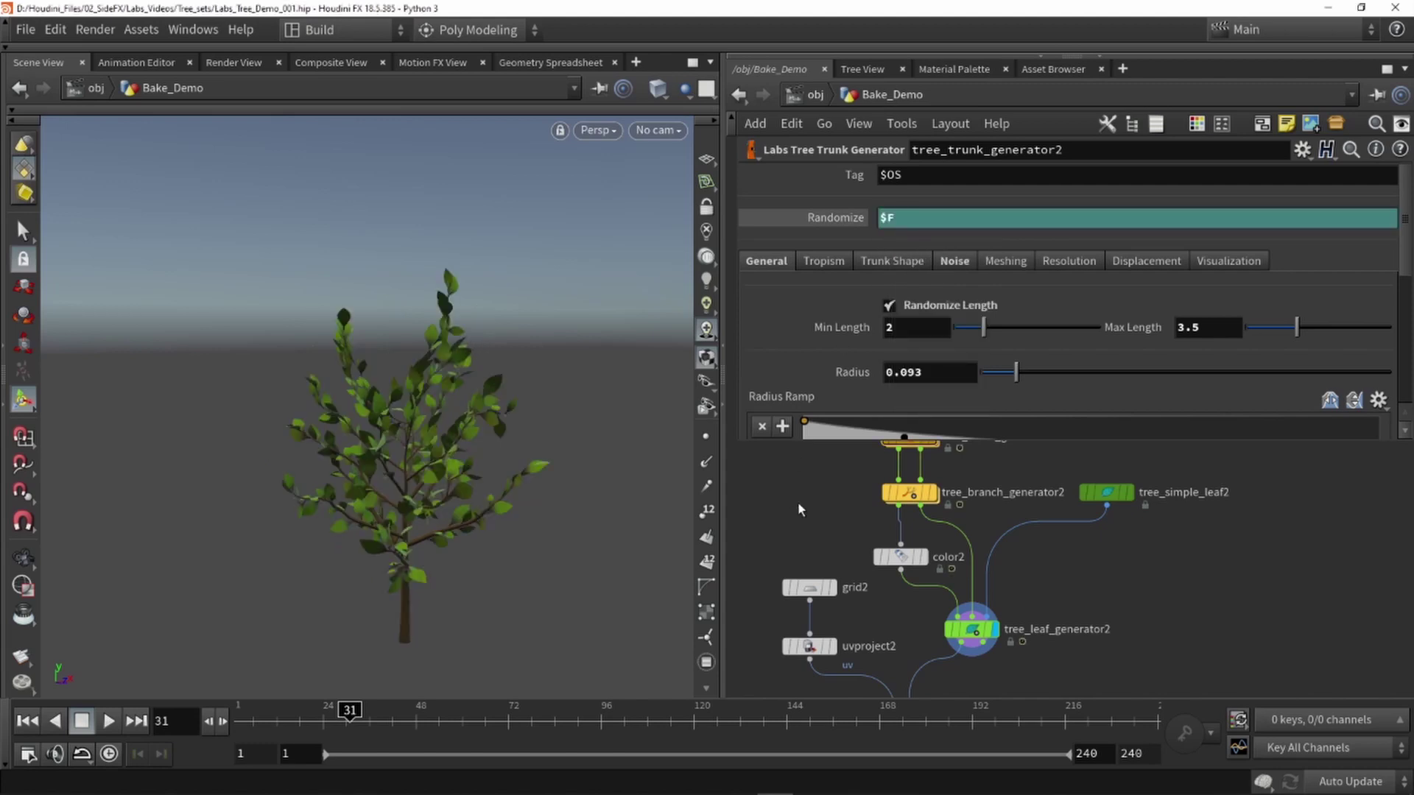
{"action": "left_click", "coordinate": [826, 223]}
{"action": "left_click_drag", "start_coordinate": [348, 708], "coordinate": [312, 711]}
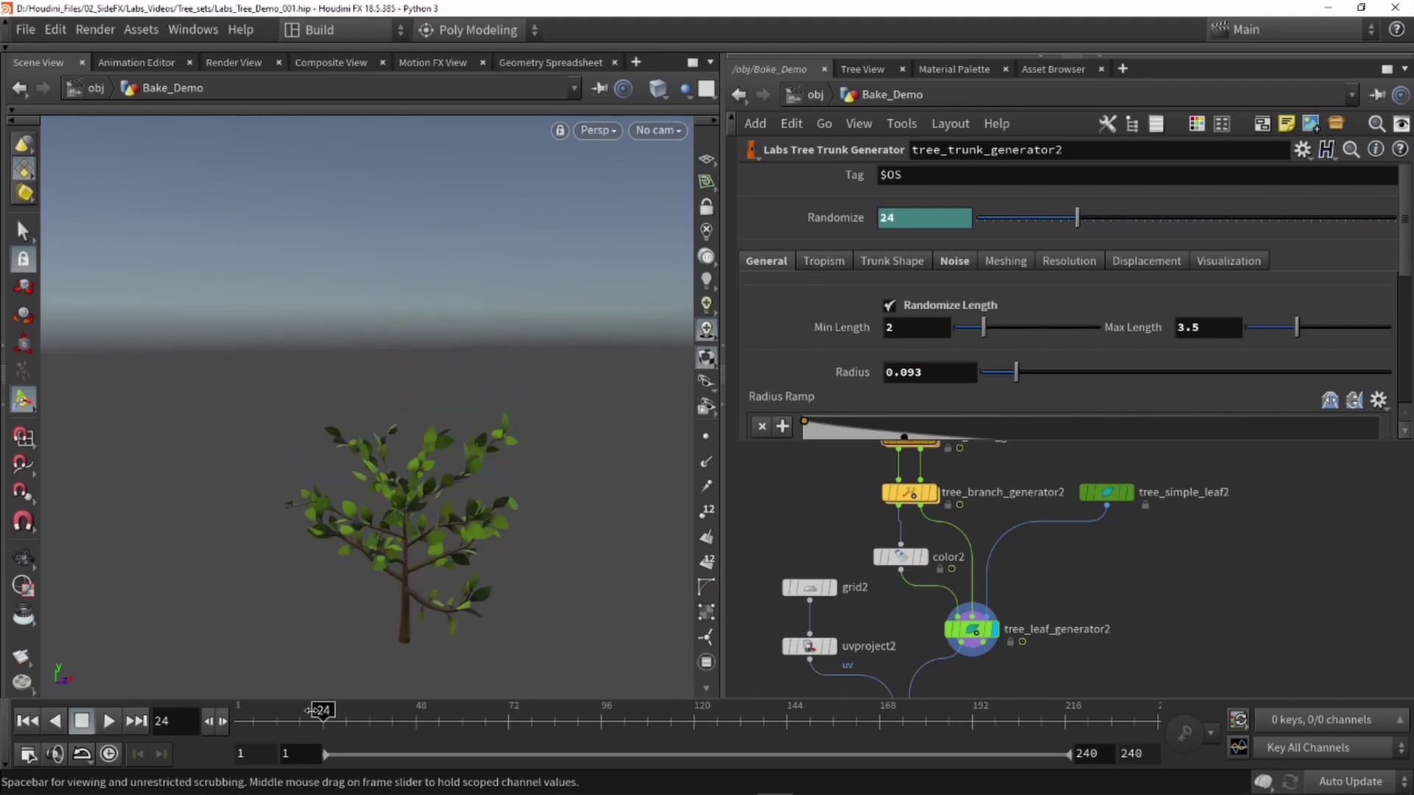
Step: Enable Randomize Offset for the trunk's primary and secondary line noise, and scrub to frame 15 to check the result
{"action": "left_click", "coordinate": [945, 264]}
{"action": "scroll", "coordinate": [881, 302], "scroll_direction": "down", "scroll_amount": 5}
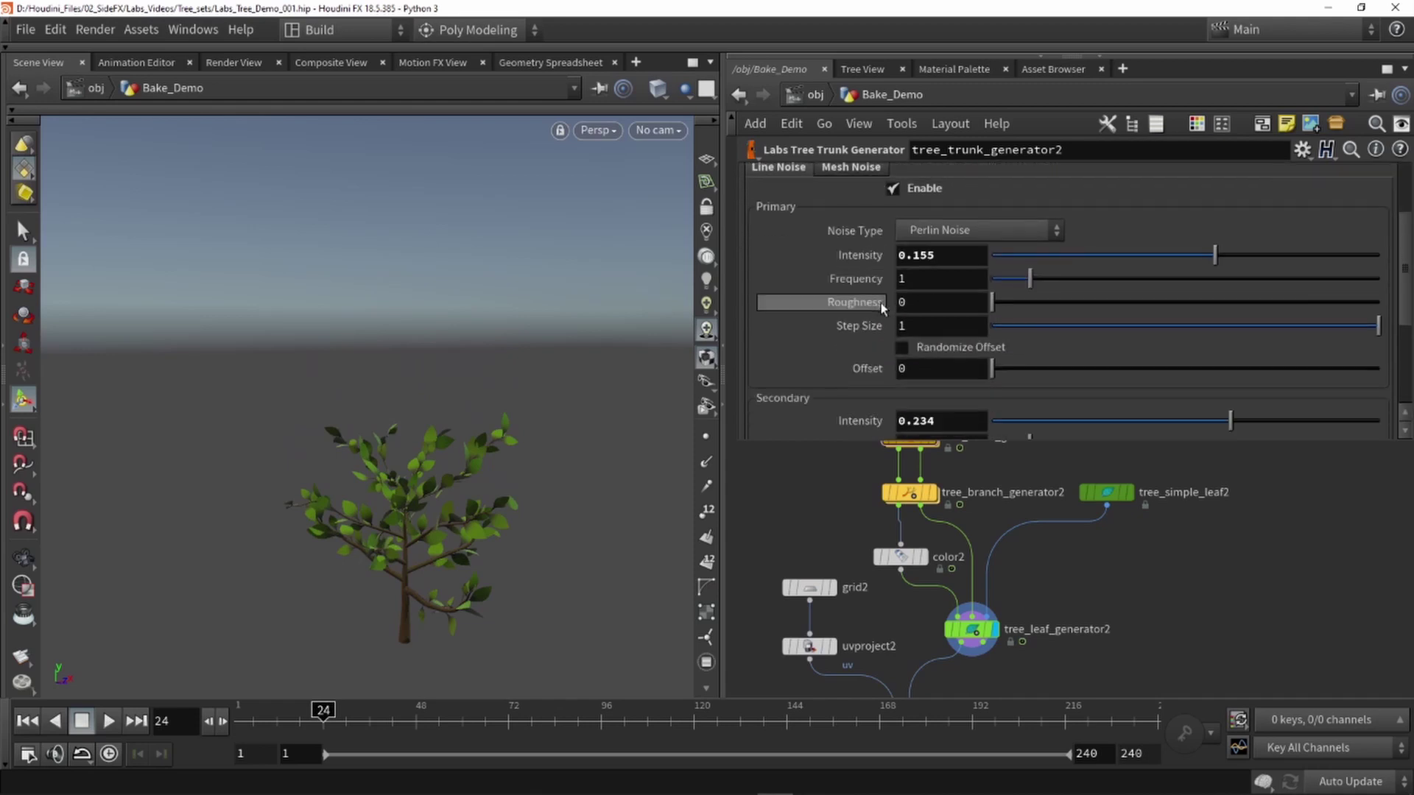
{"action": "left_click", "coordinate": [944, 345]}
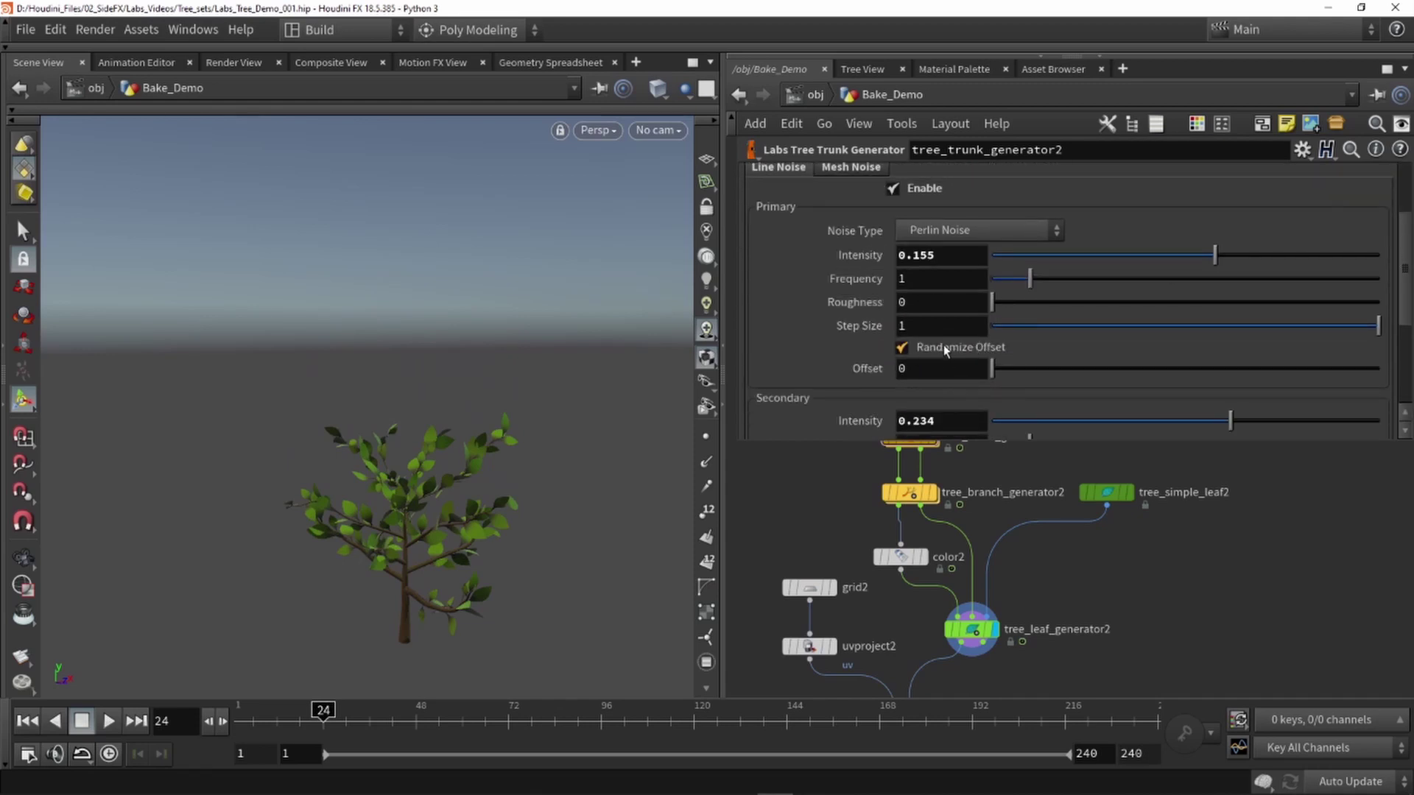
{"action": "scroll", "coordinate": [957, 346], "scroll_direction": "down", "scroll_amount": 4}
{"action": "left_click", "coordinate": [957, 333]}
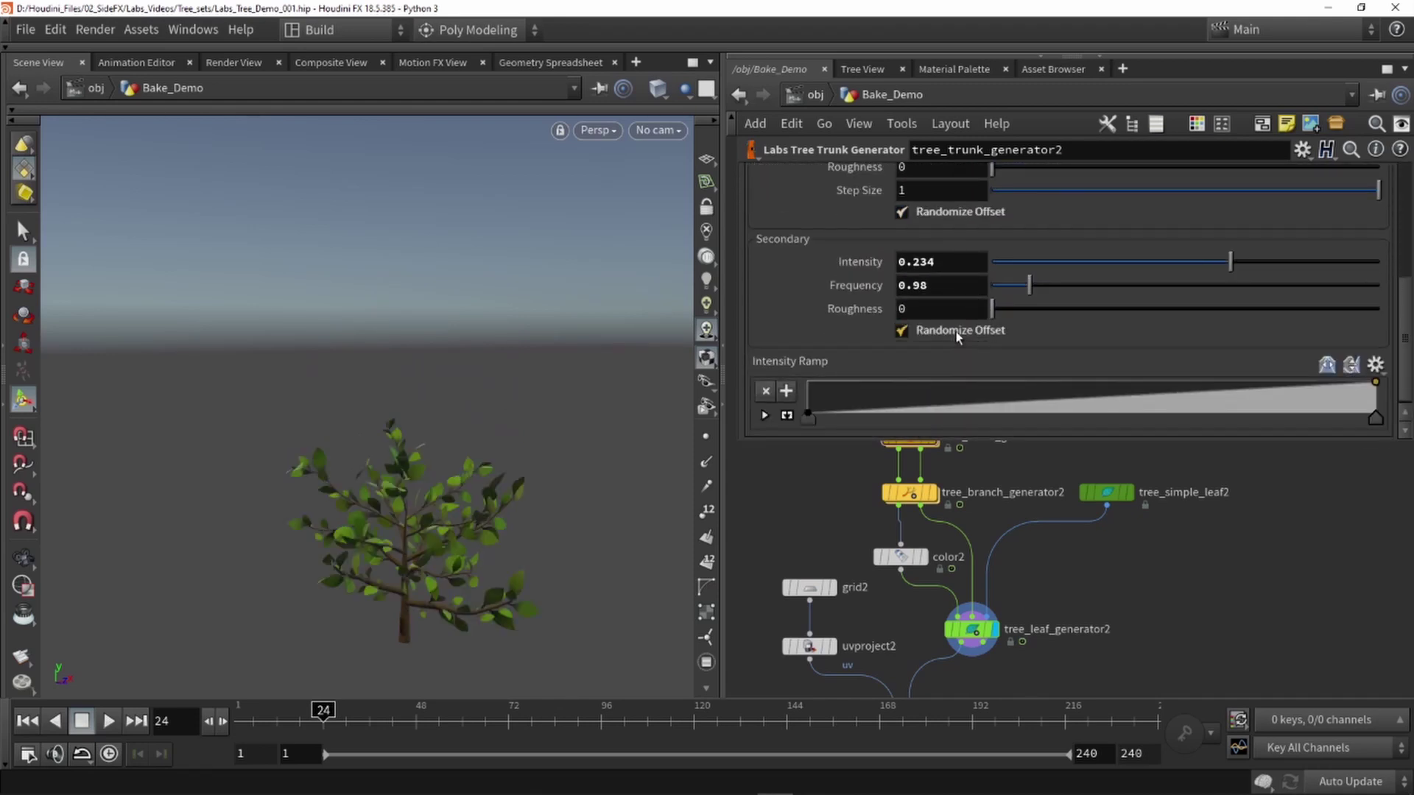
{"action": "left_click_drag", "start_coordinate": [323, 710], "coordinate": [287, 709]}
Step: Drive the Randomize seed of tree_branch_generator2 with $F
{"action": "middle_click_drag", "start_coordinate": [815, 521], "coordinate": [816, 549]}
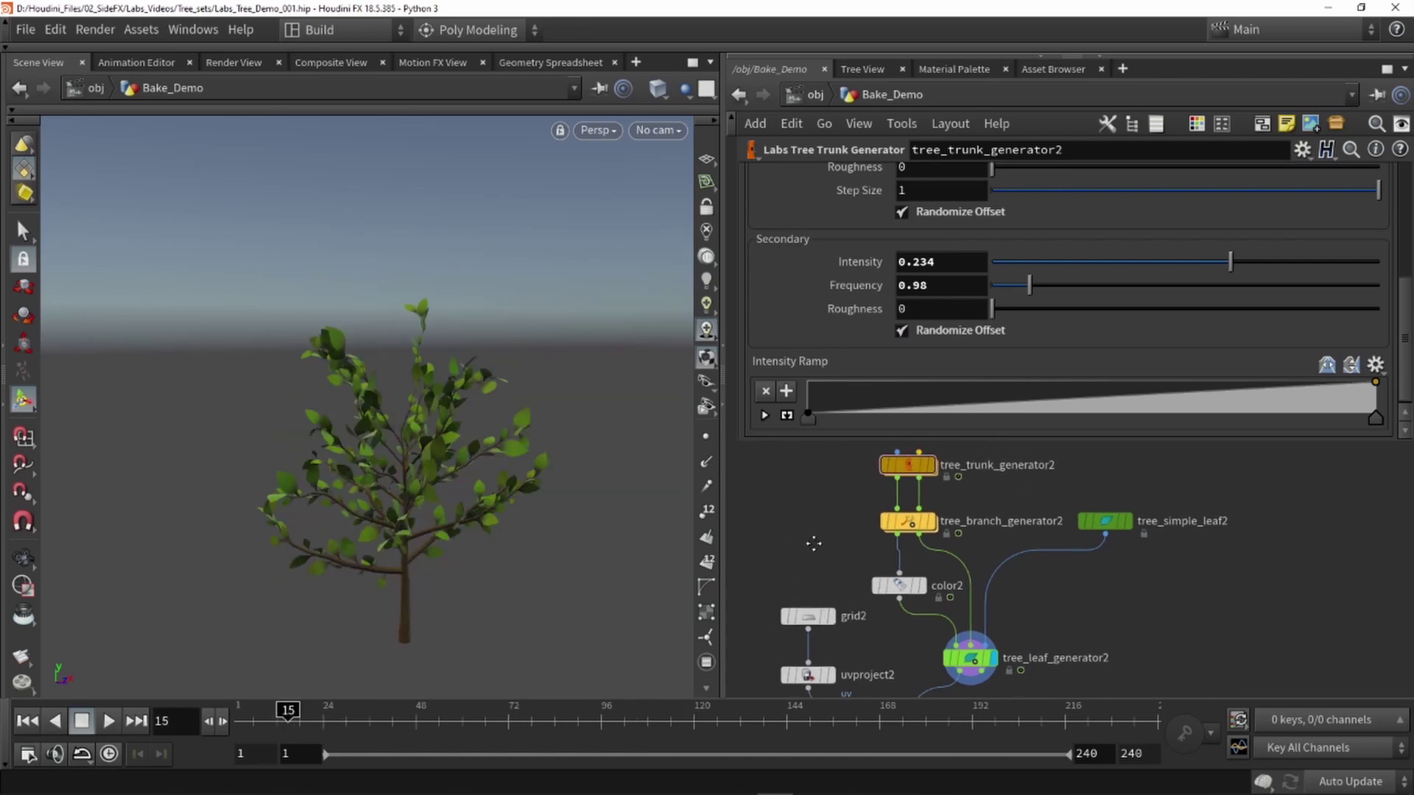
{"action": "mouse_move", "coordinate": [915, 527]}
{"action": "left_click", "coordinate": [915, 525]}
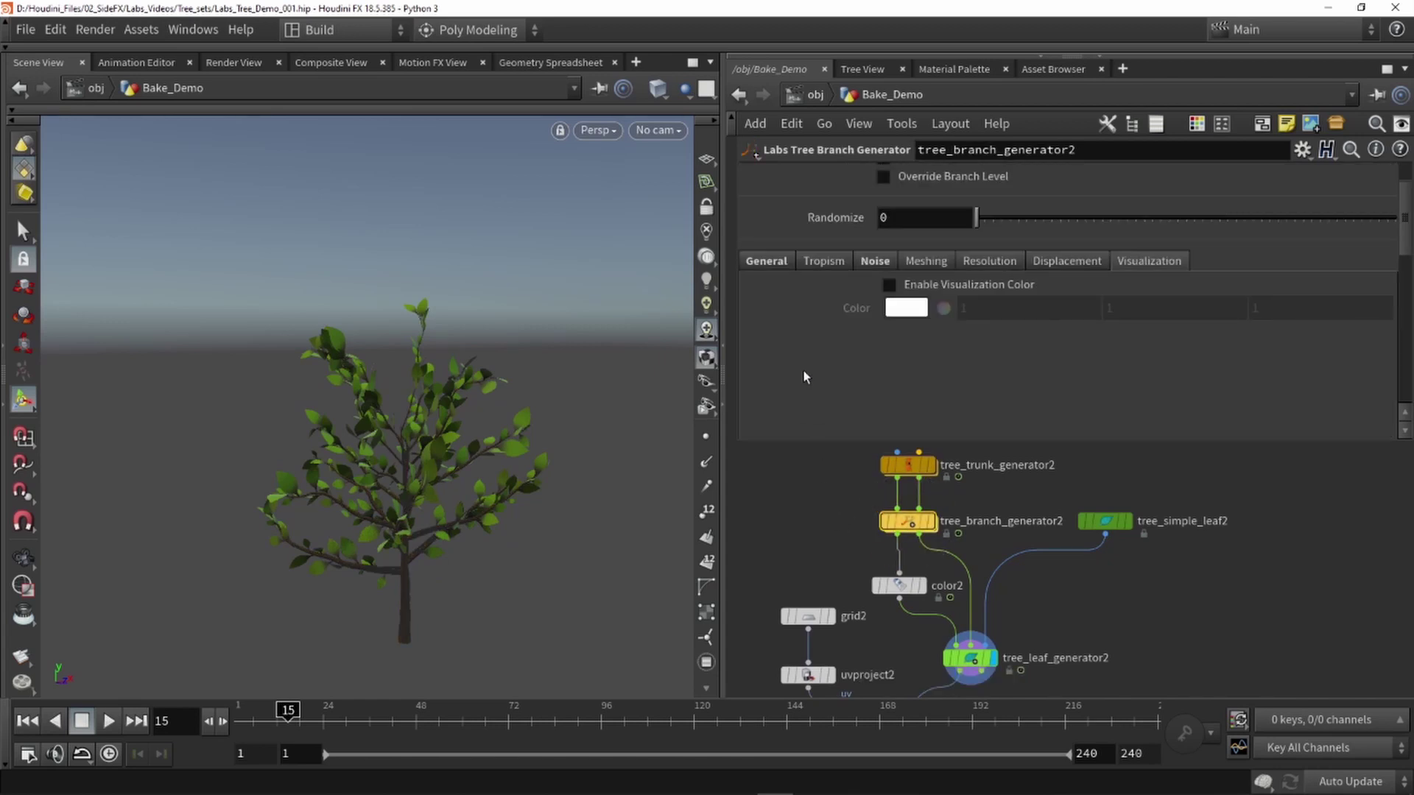
{"action": "left_click_drag", "start_coordinate": [976, 217], "coordinate": [1277, 218]}
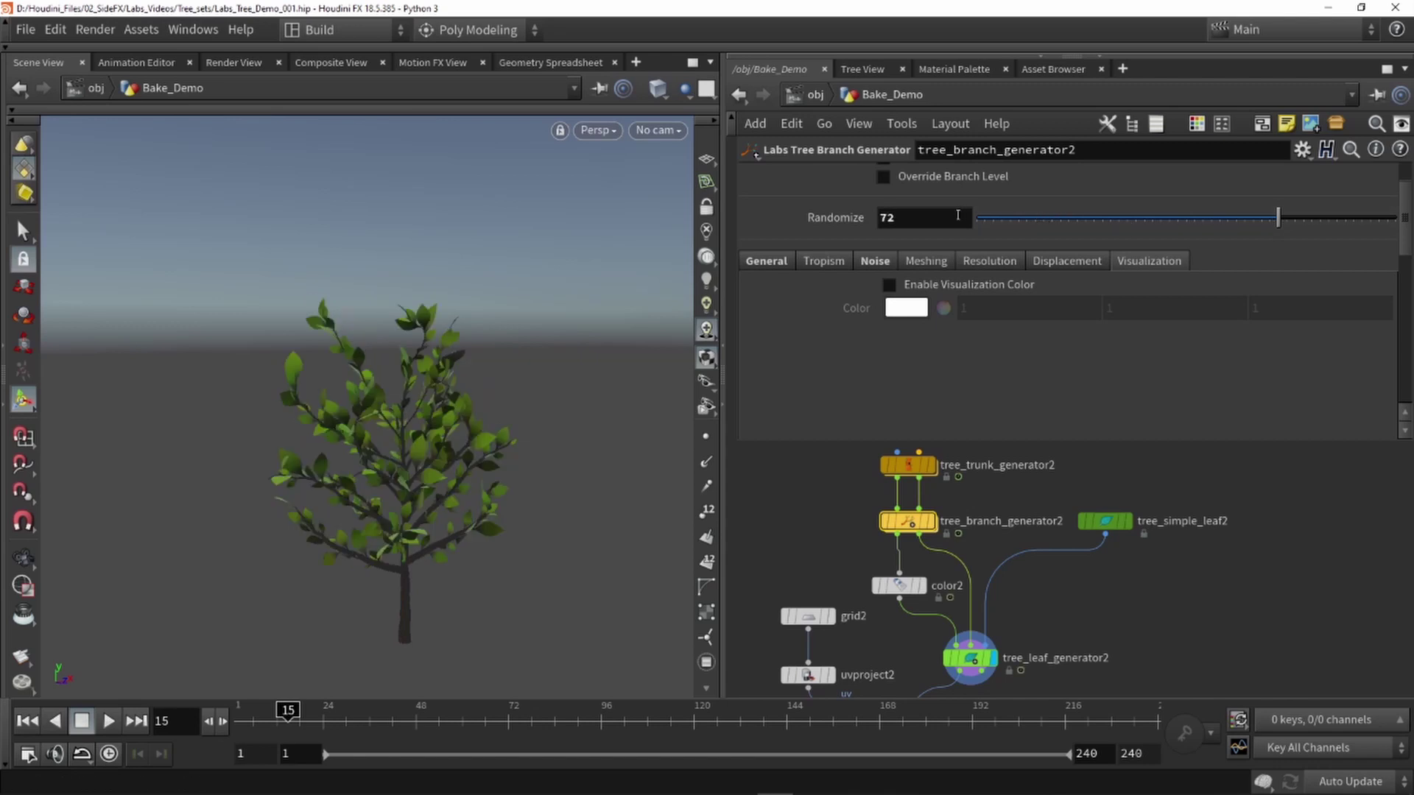
{"action": "left_click_drag", "start_coordinate": [957, 215], "coordinate": [741, 230]}
{"action": "type", "text": "$F"}
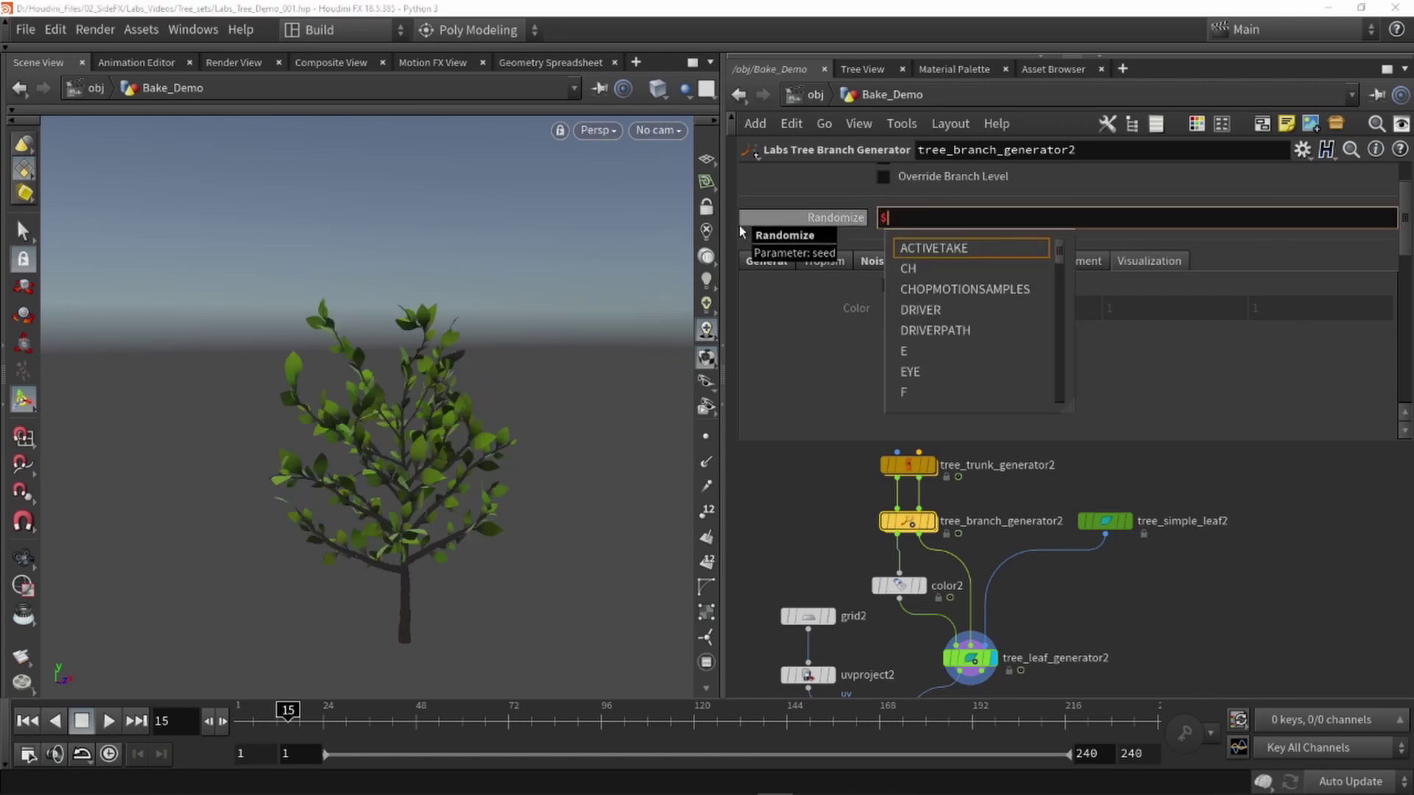
{"action": "key", "text": "Return"}
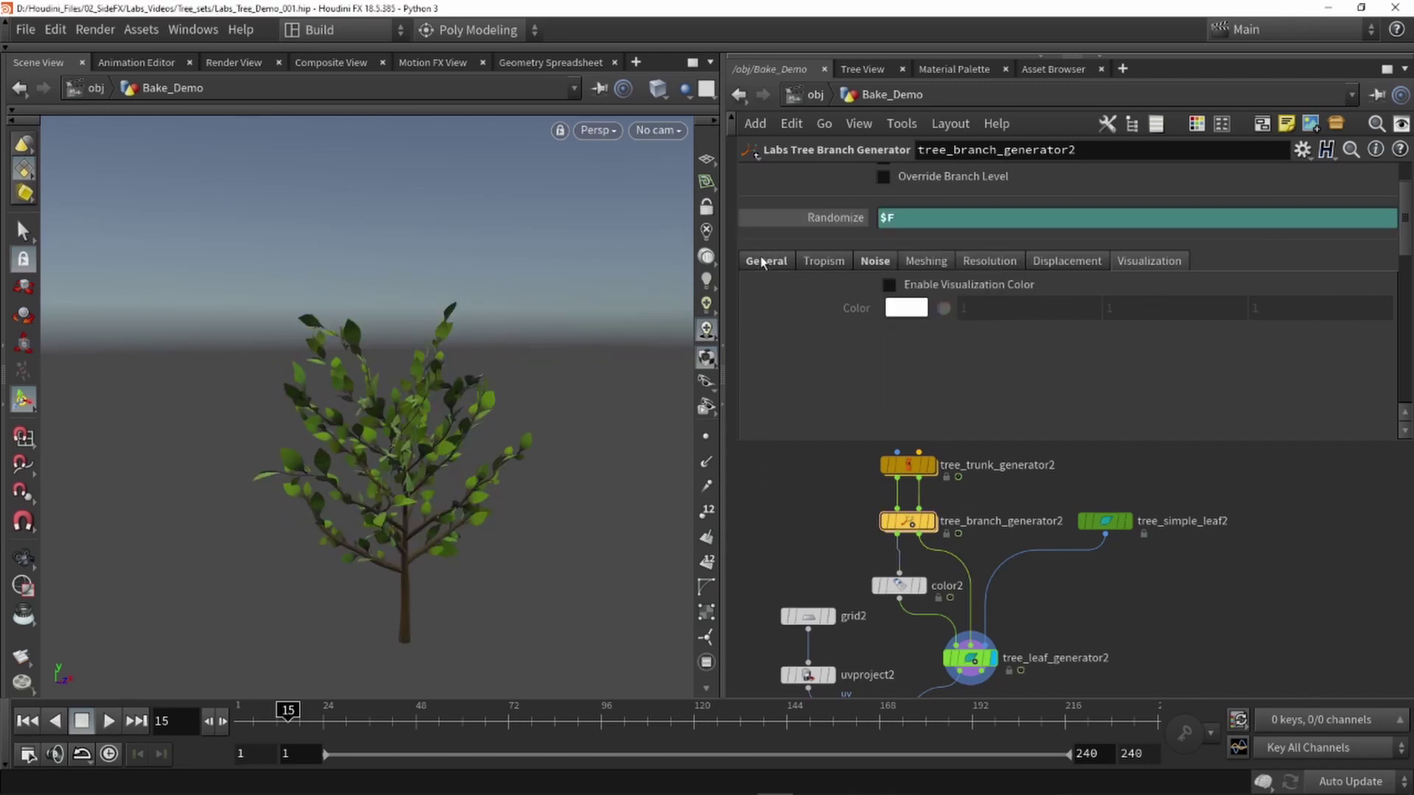
Step: Try a higher length variation in the branch generator's general settings, and undo the change
{"action": "left_click", "coordinate": [763, 262]}
{"action": "scroll", "coordinate": [798, 364], "scroll_direction": "down", "scroll_amount": 5}
{"action": "scroll", "coordinate": [864, 310], "scroll_direction": "down", "scroll_amount": 3}
{"action": "scroll", "coordinate": [921, 353], "scroll_direction": "down", "scroll_amount": 2}
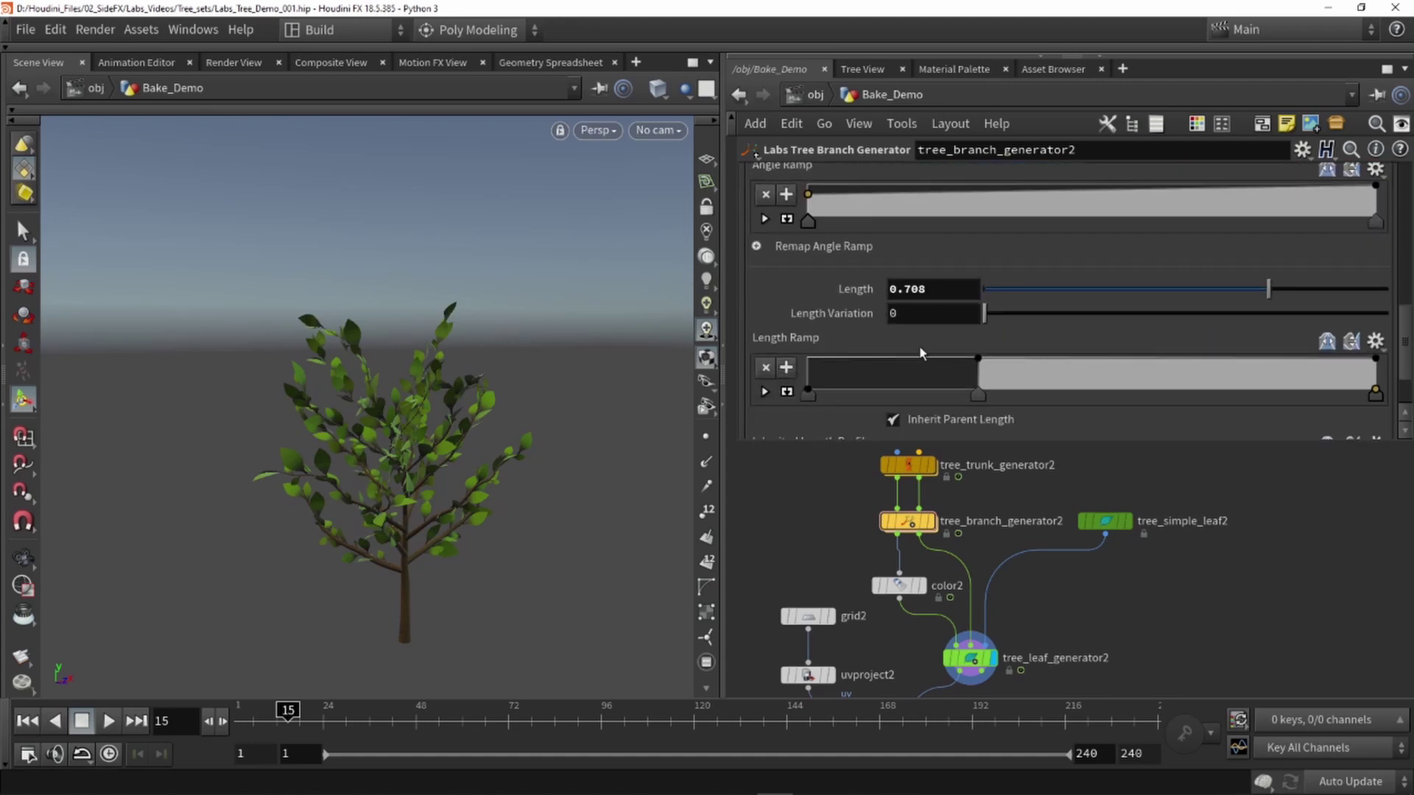
{"action": "scroll", "coordinate": [890, 357], "scroll_direction": "down", "scroll_amount": 2}
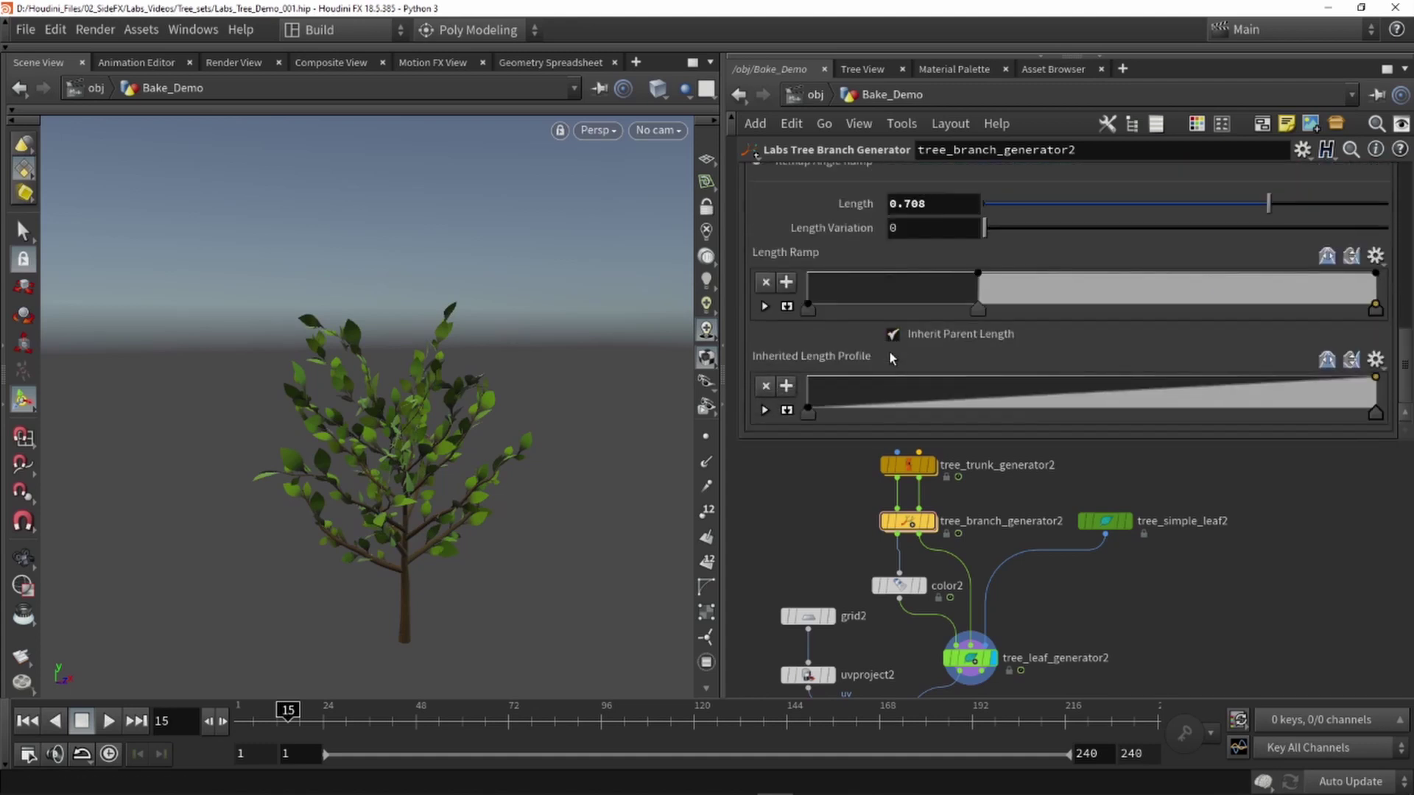
{"action": "left_click", "coordinate": [921, 227]}
{"action": "left_click_drag", "start_coordinate": [989, 227], "coordinate": [1079, 235]}
{"action": "key", "text": "ctrl+z"}
{"action": "scroll", "coordinate": [1014, 245], "scroll_direction": "up", "scroll_amount": 10}
{"action": "left_click_drag", "start_coordinate": [911, 281], "coordinate": [869, 284]}
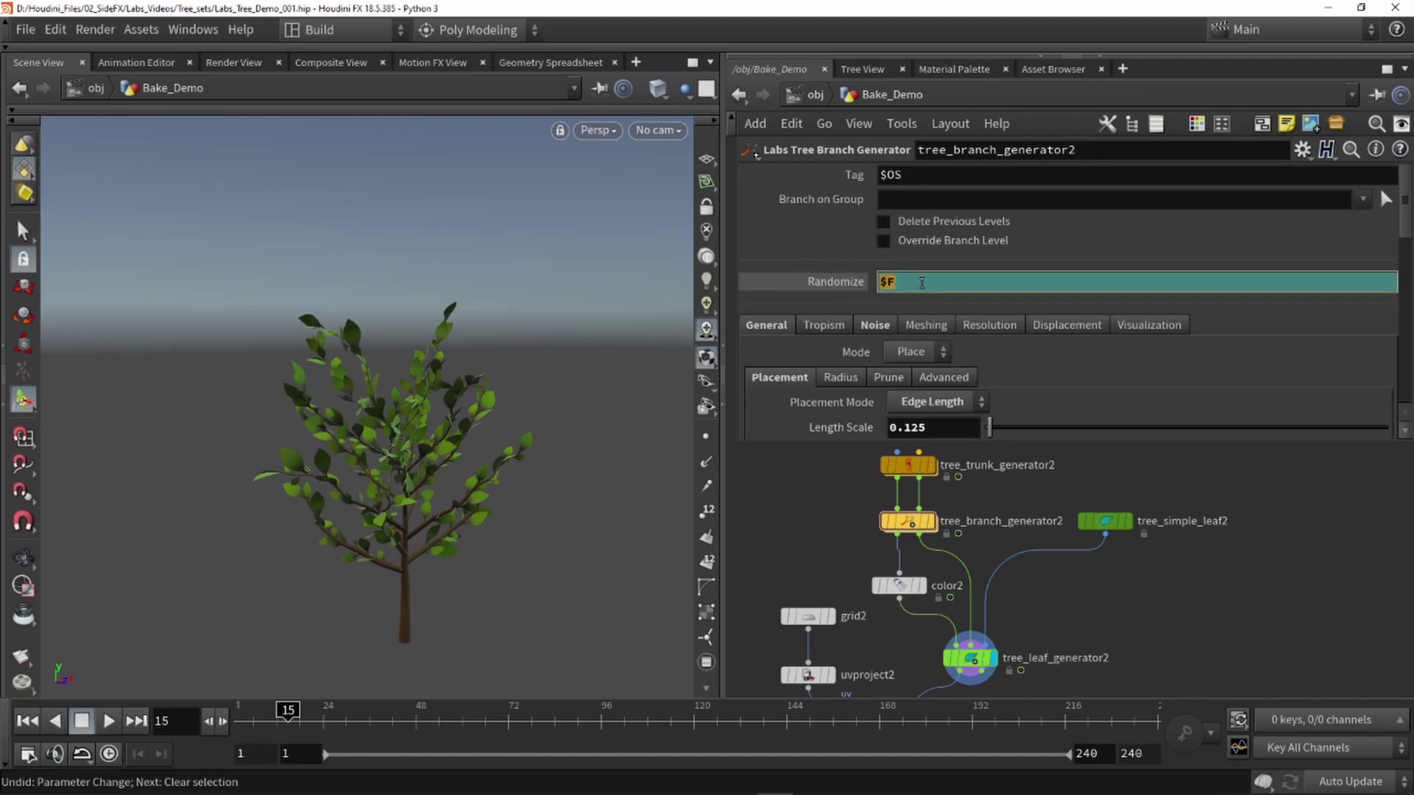
Step: Drive the Randomize seed of tree_leaf_generator2 with $F and scrub the timeline to preview the tree variations
{"action": "left_click", "coordinate": [972, 661]}
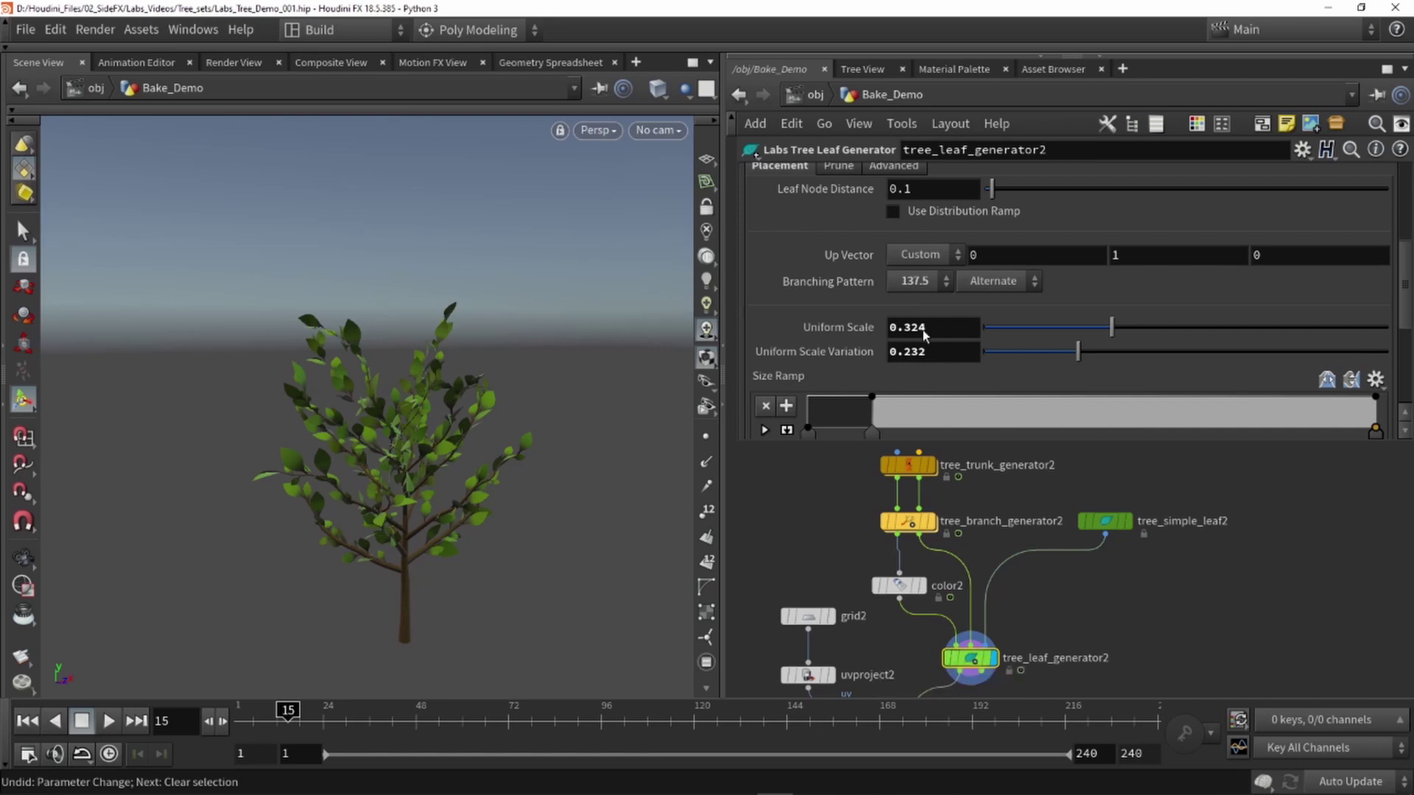
{"action": "scroll", "coordinate": [804, 267], "scroll_direction": "up", "scroll_amount": 5}
{"action": "left_click_drag", "start_coordinate": [975, 263], "coordinate": [780, 270]}
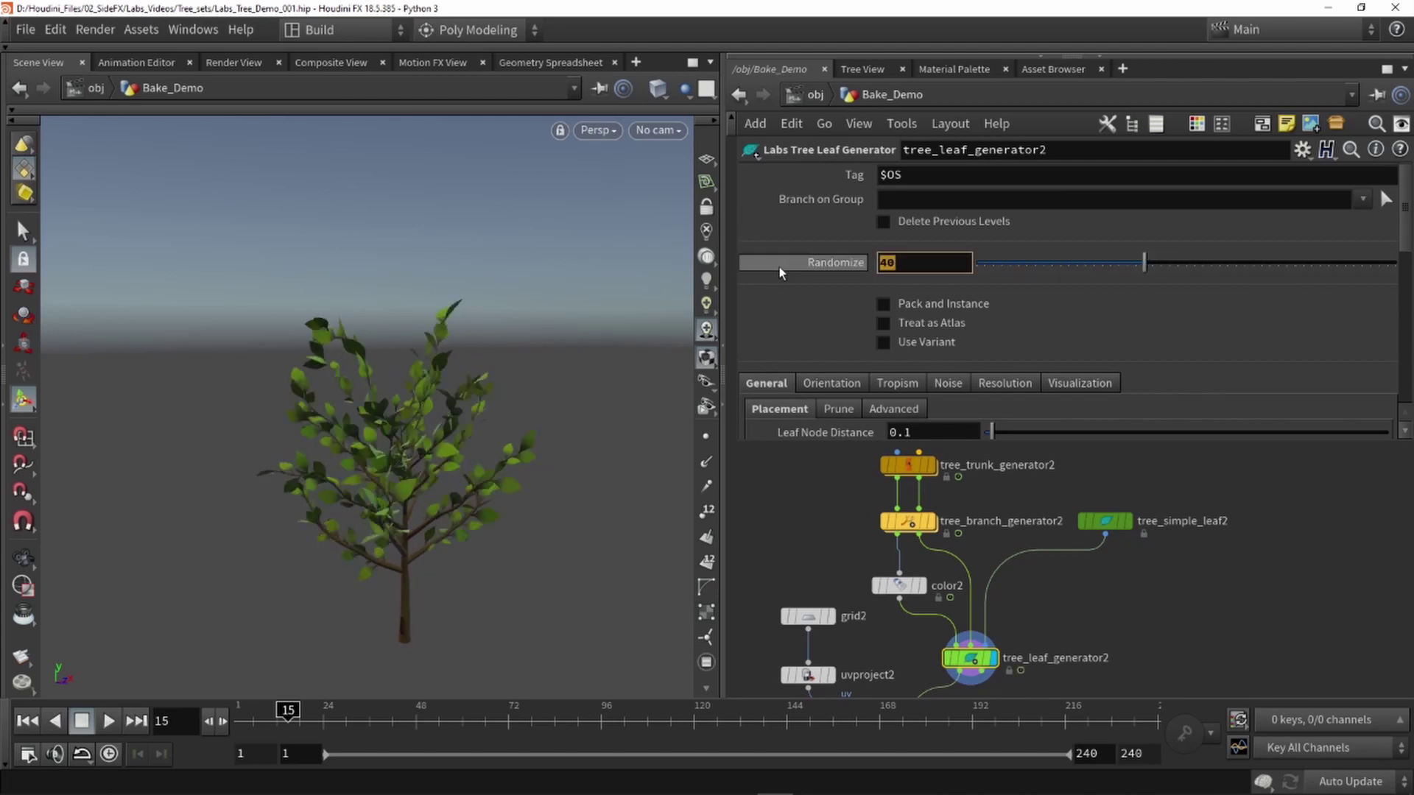
{"action": "type", "text": "$F"}
{"action": "key", "text": "Return"}
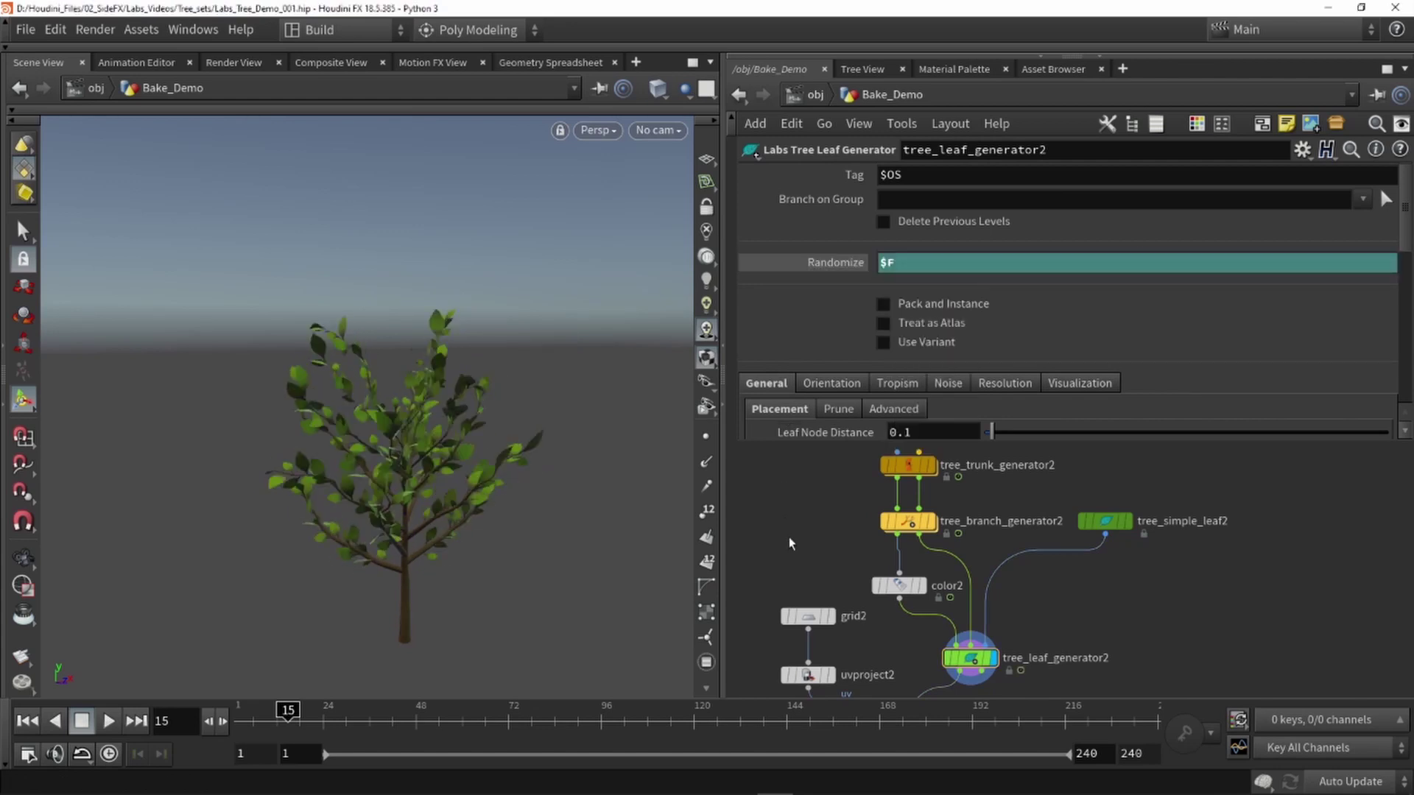
{"action": "left_click_drag", "start_coordinate": [363, 729], "coordinate": [240, 724]}
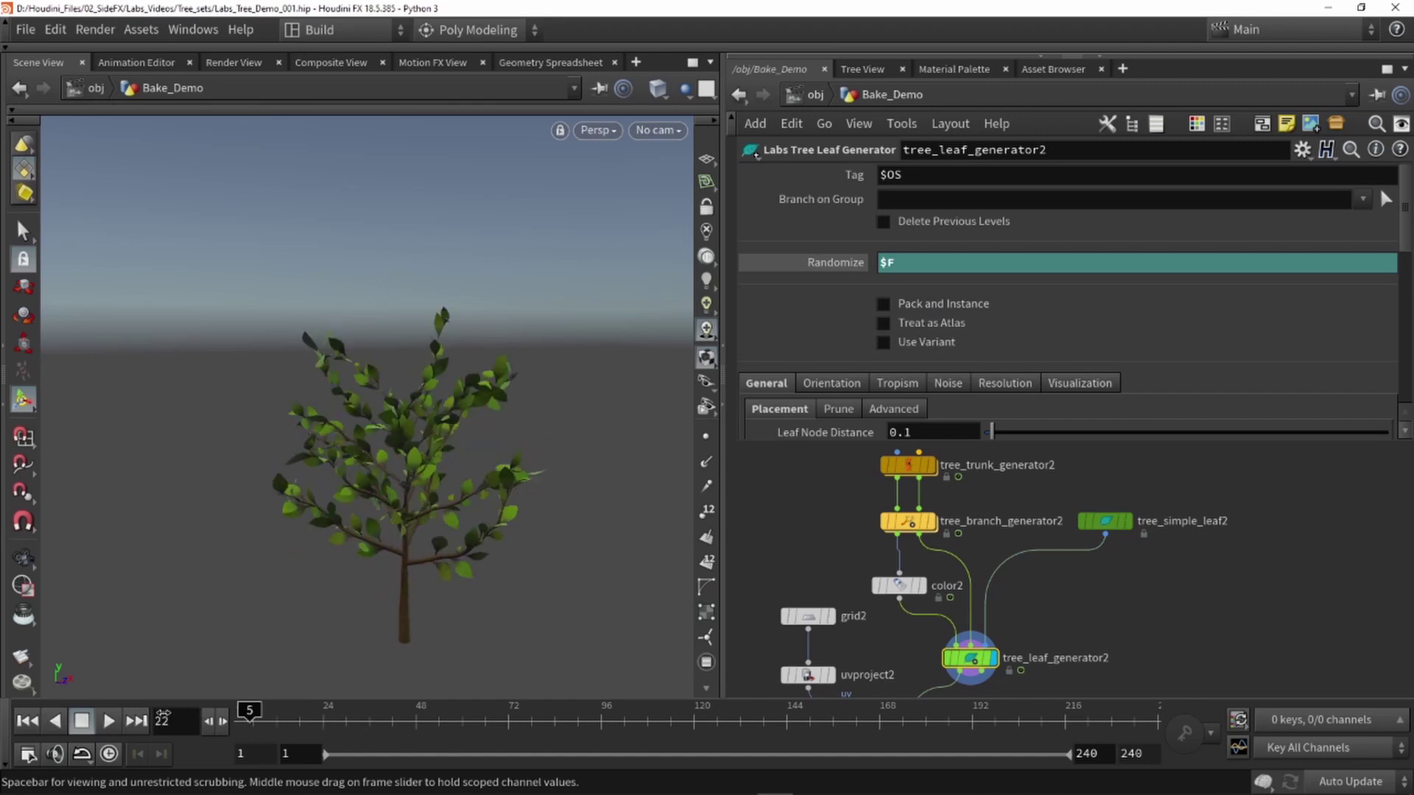
Step: Play back the animation to preview the per-frame tree variations, and stop it
{"action": "left_click", "coordinate": [108, 723]}
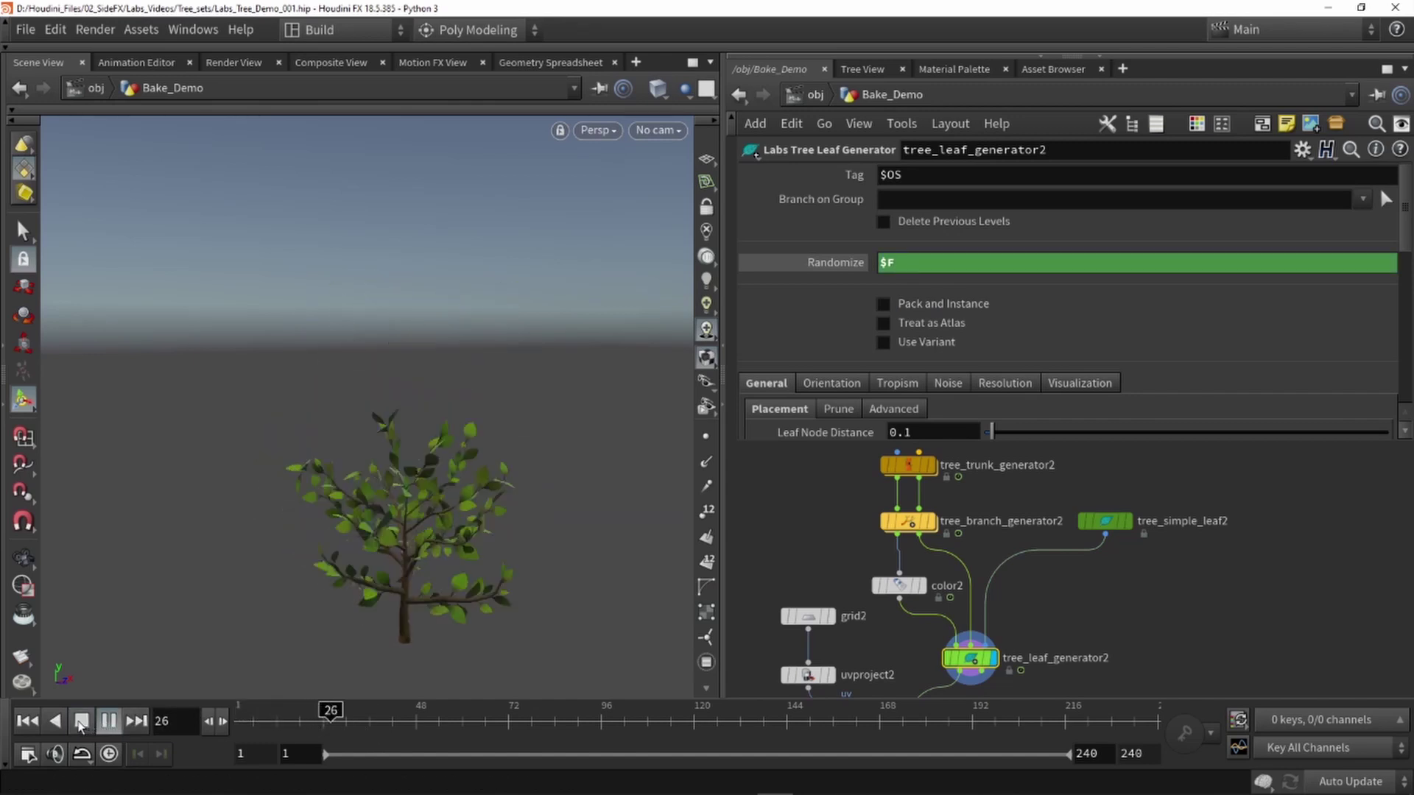
{"action": "left_click", "coordinate": [108, 723]}
{"action": "key", "text": "space"}
{"action": "left_click_drag", "start_coordinate": [439, 543], "coordinate": [442, 533]}
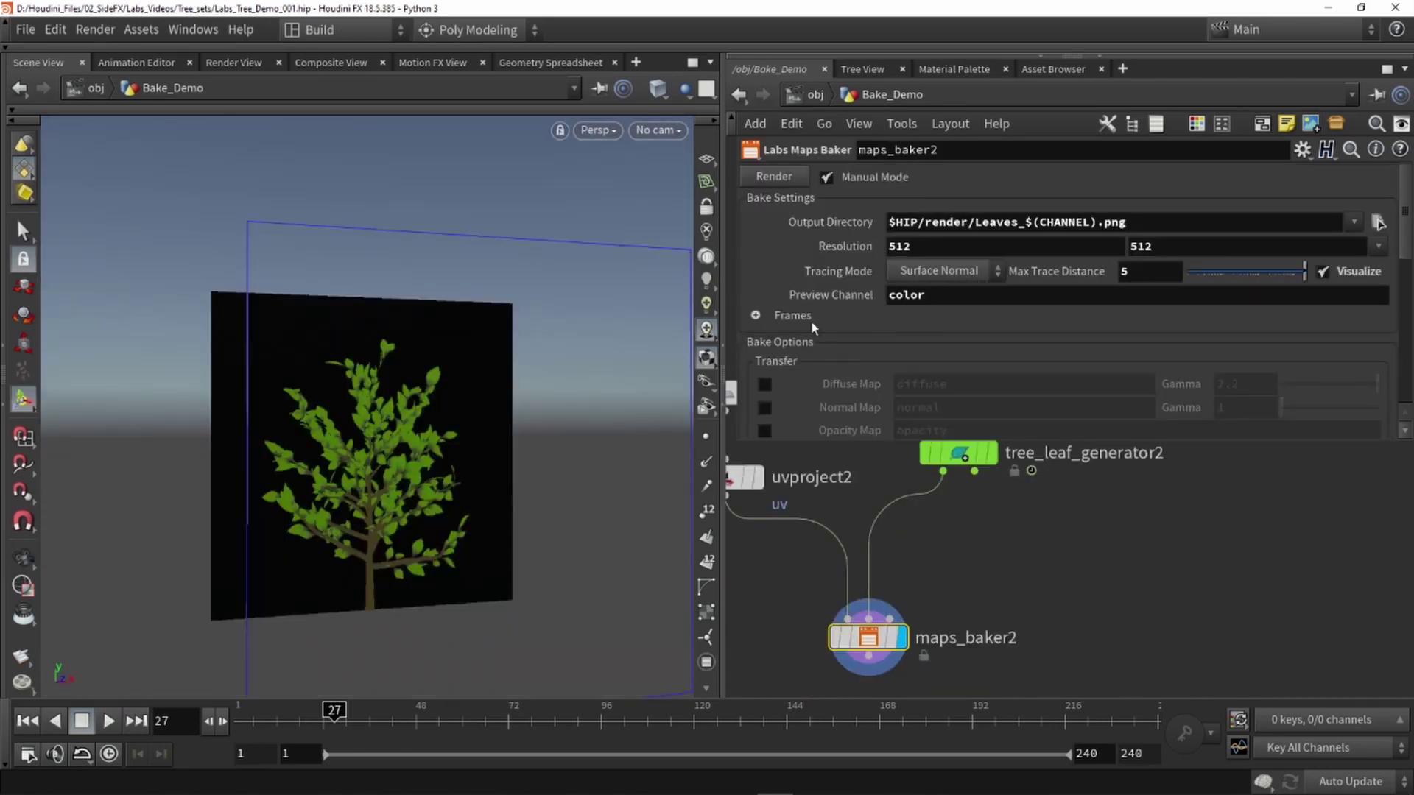
Step: Set maps_baker2 to bake a frame range from 1 to 20, removing the end frame's existing channel
{"action": "left_click", "coordinate": [756, 316]}
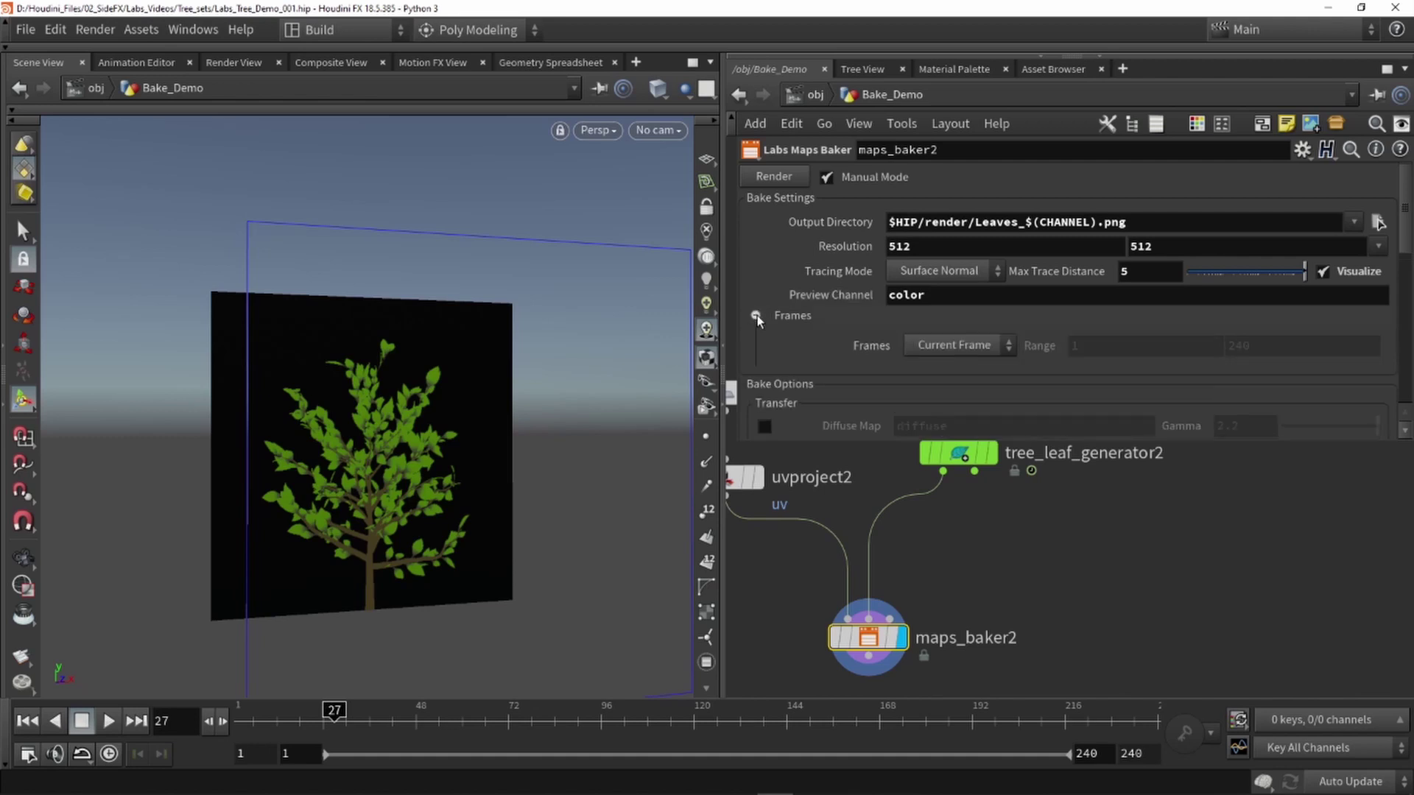
{"action": "left_click", "coordinate": [958, 346]}
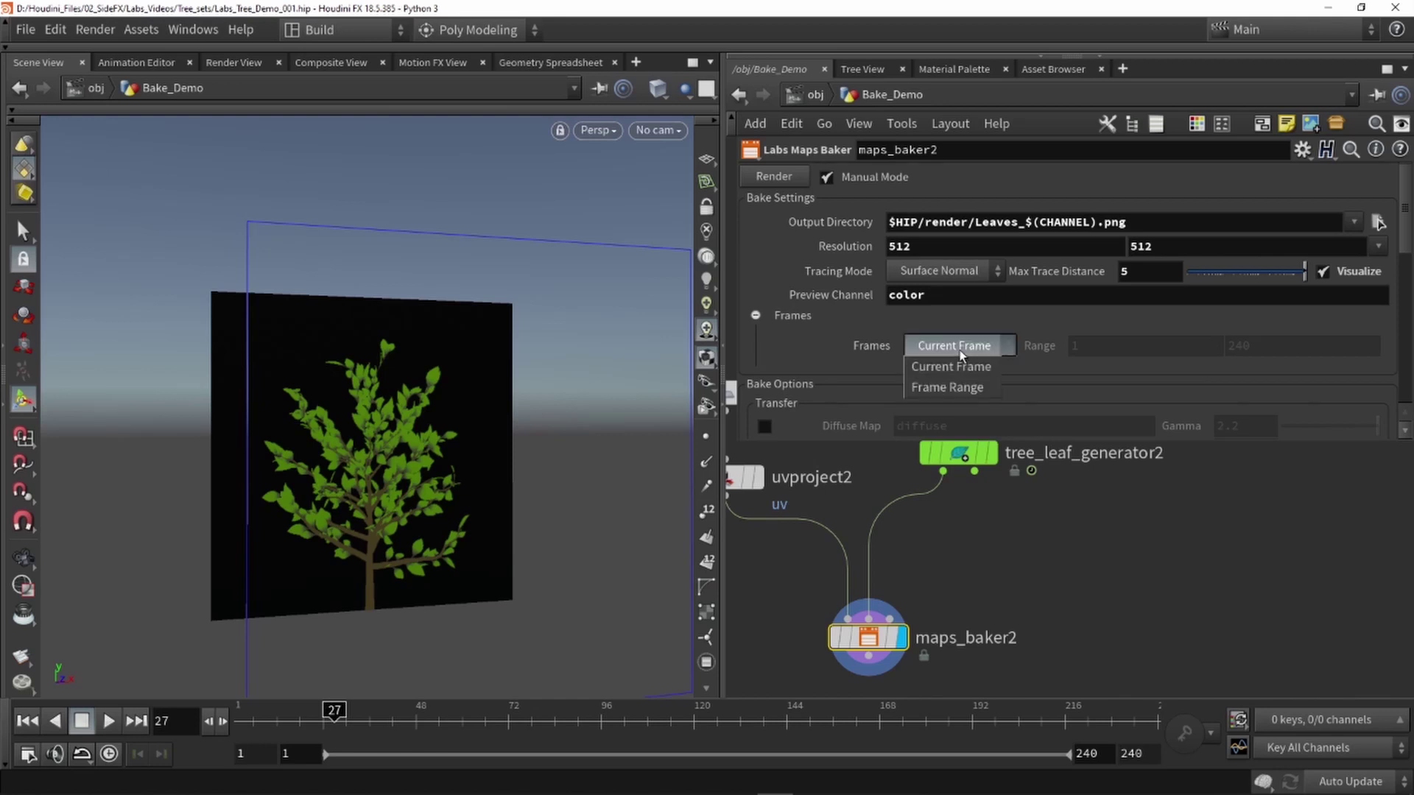
{"action": "left_click", "coordinate": [931, 386]}
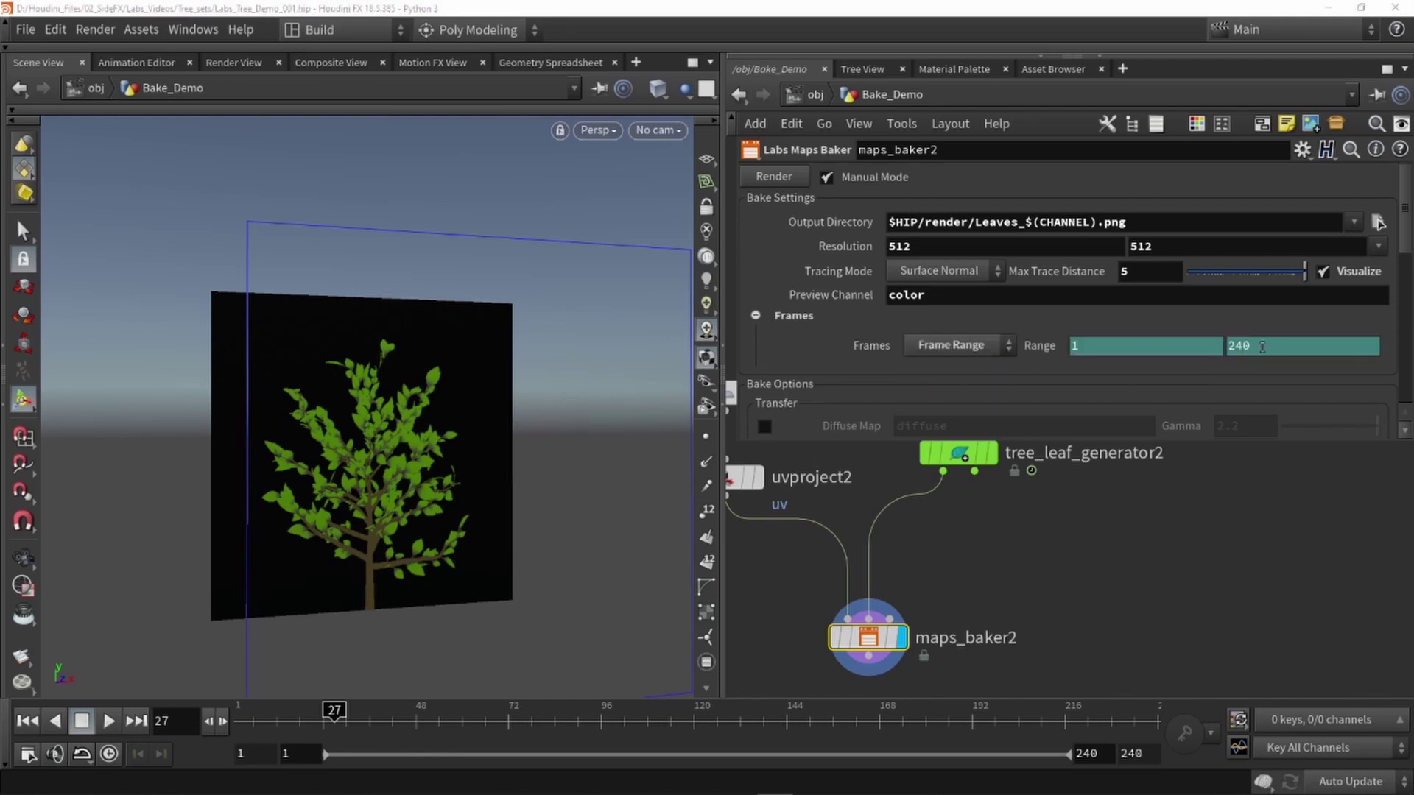
{"action": "left_click", "coordinate": [1106, 346]}
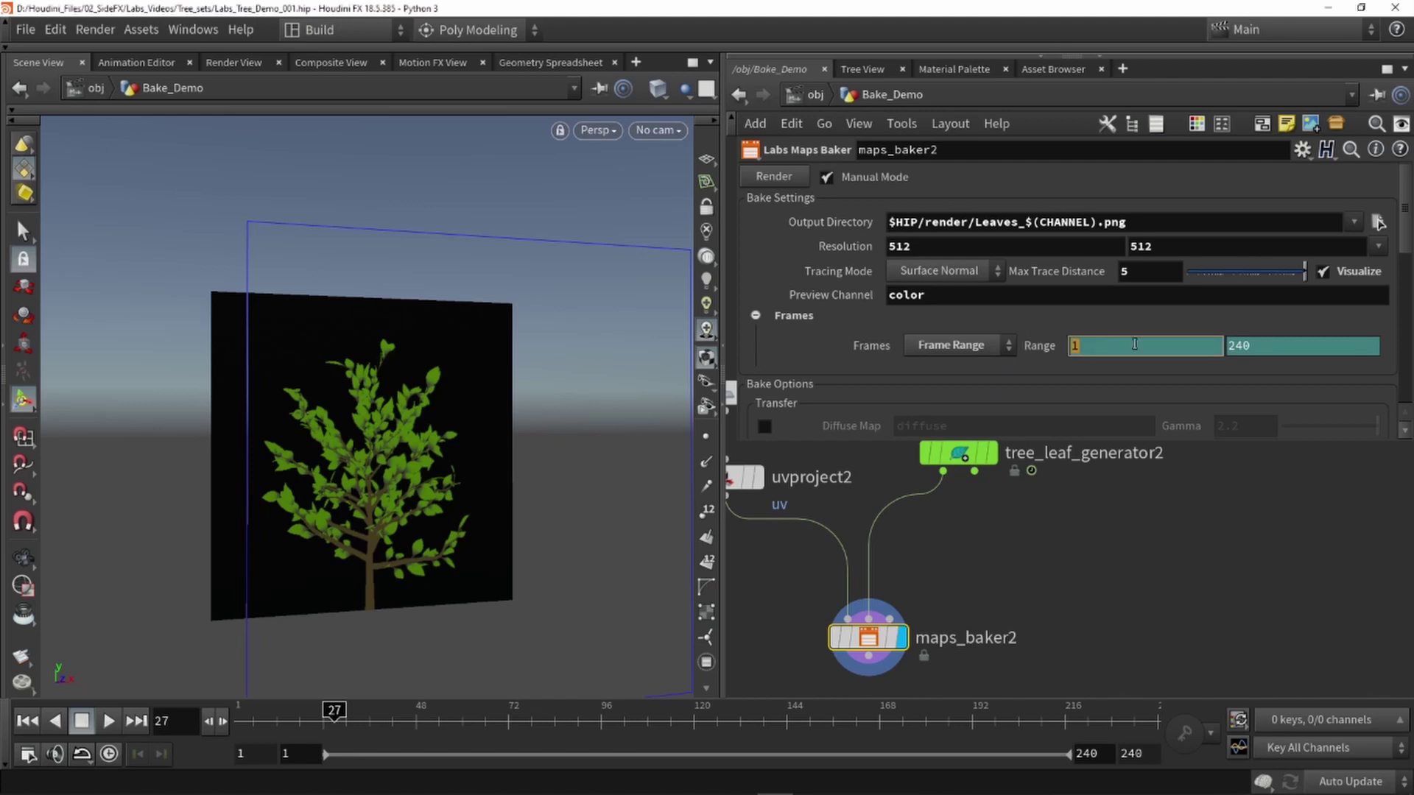
{"action": "key", "text": "Tab"}
{"action": "left_click", "coordinate": [1278, 347]}
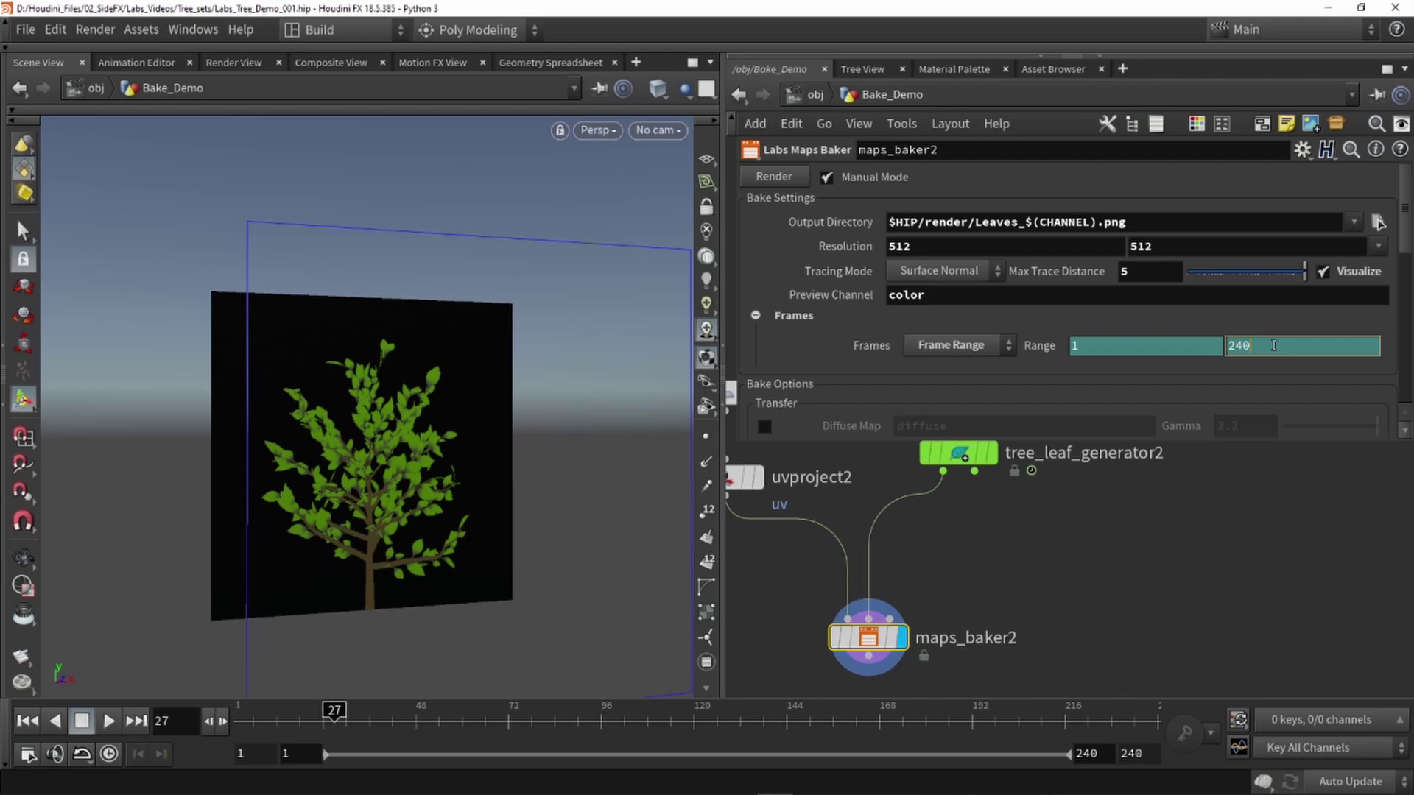
{"action": "right_click", "coordinate": [1273, 346]}
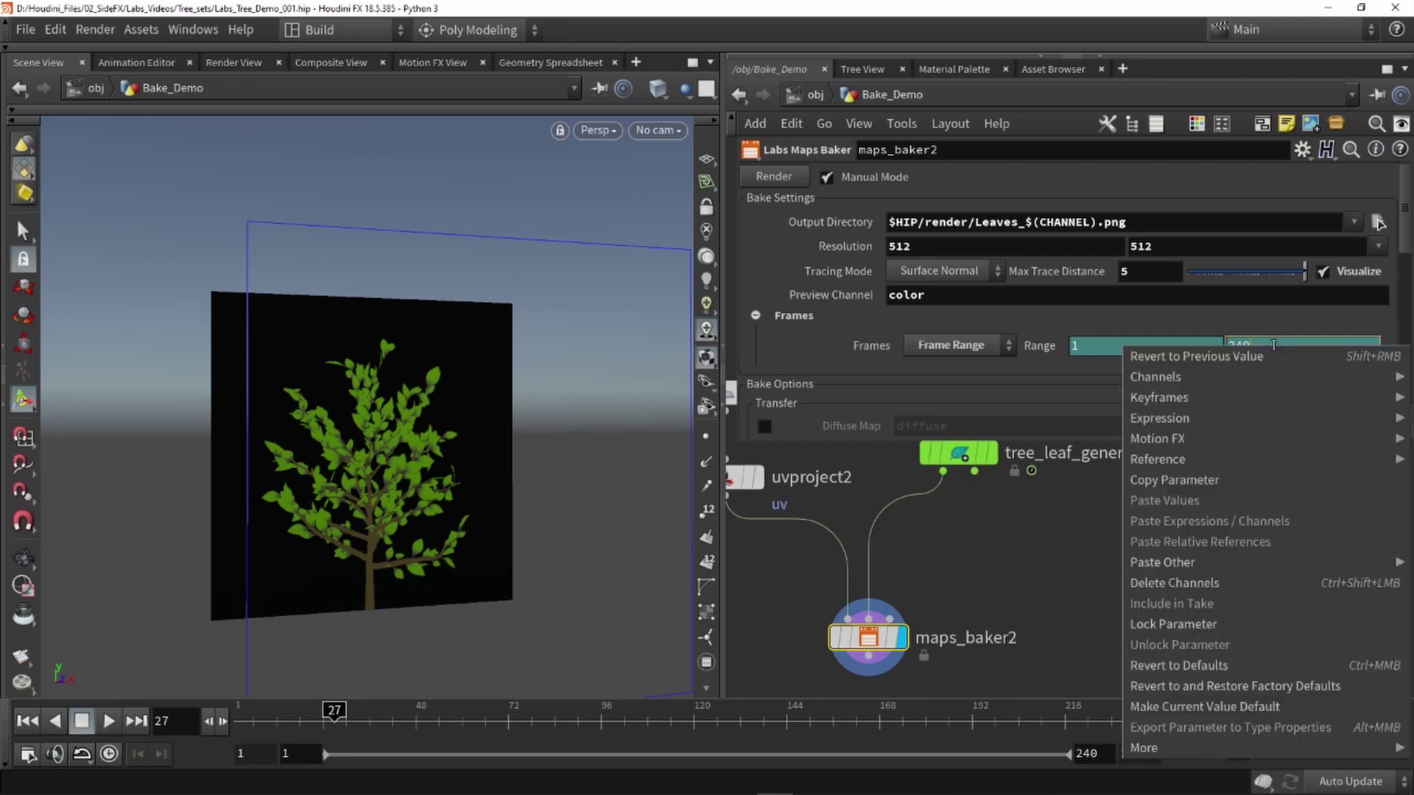
{"action": "left_click", "coordinate": [1162, 583]}
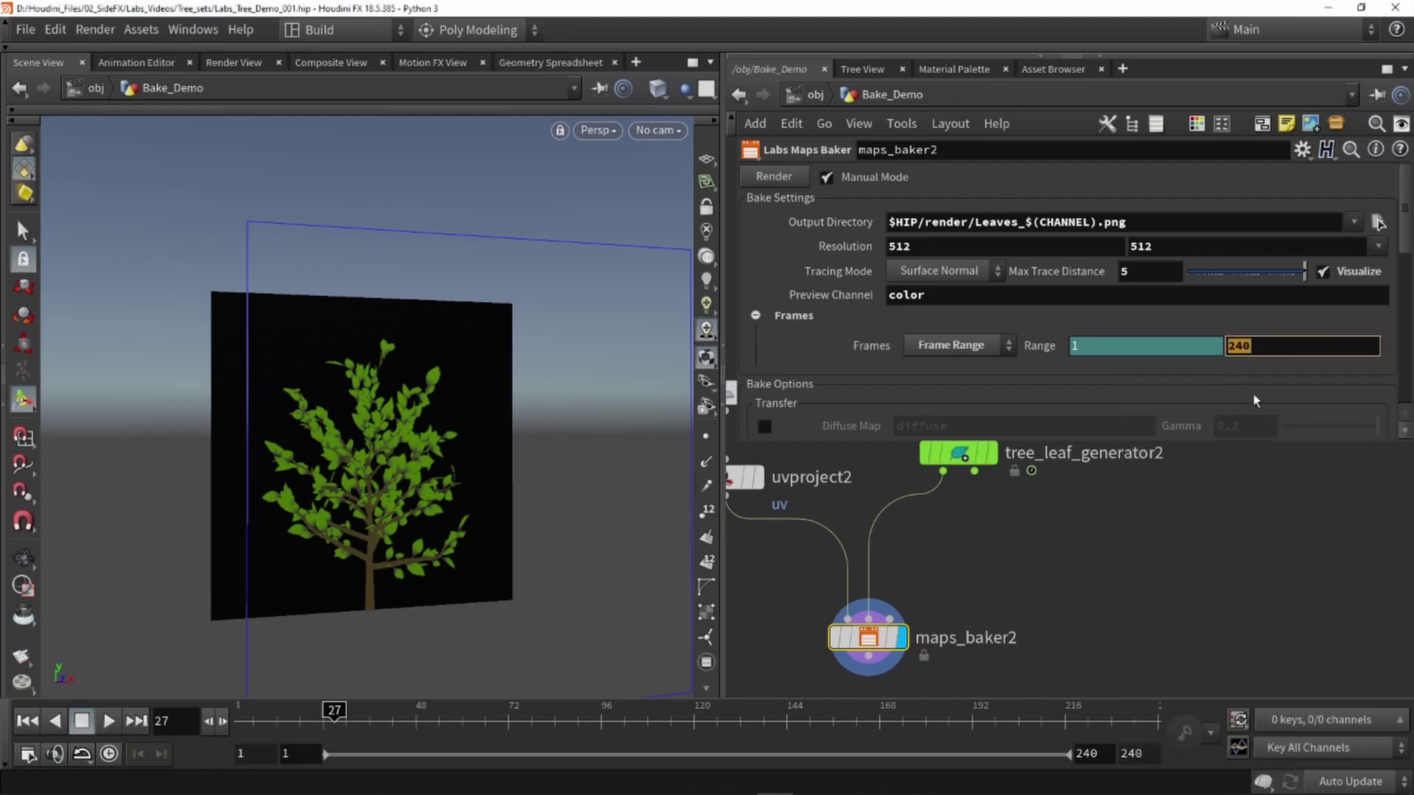
{"action": "type", "text": "20"}
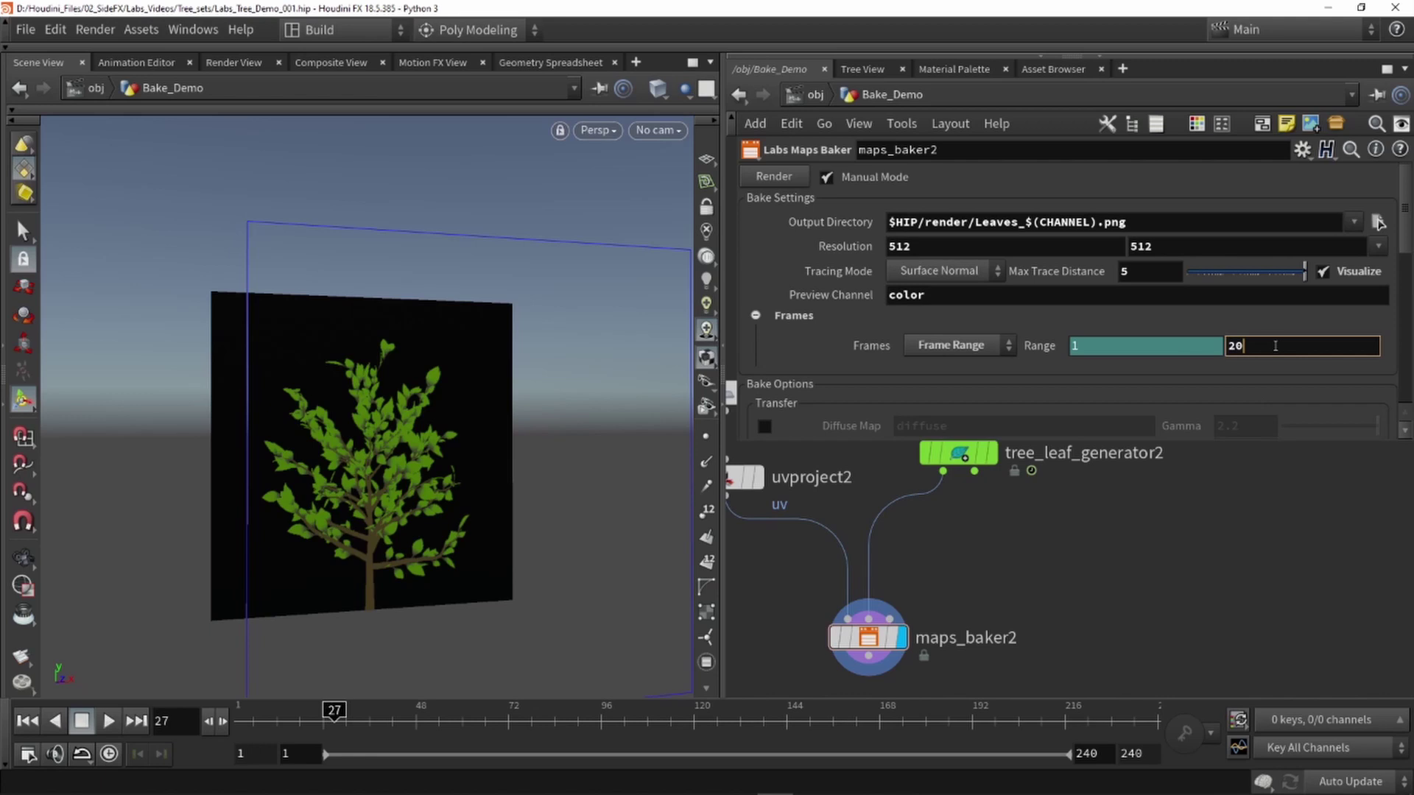
Step: Append _$F to the output file name, giving $HIP/render/Leaves_$(CHANNEL)_$F.png, and render the bake
{"action": "left_click", "coordinate": [1097, 223]}
{"action": "left_click", "coordinate": [1098, 221]}
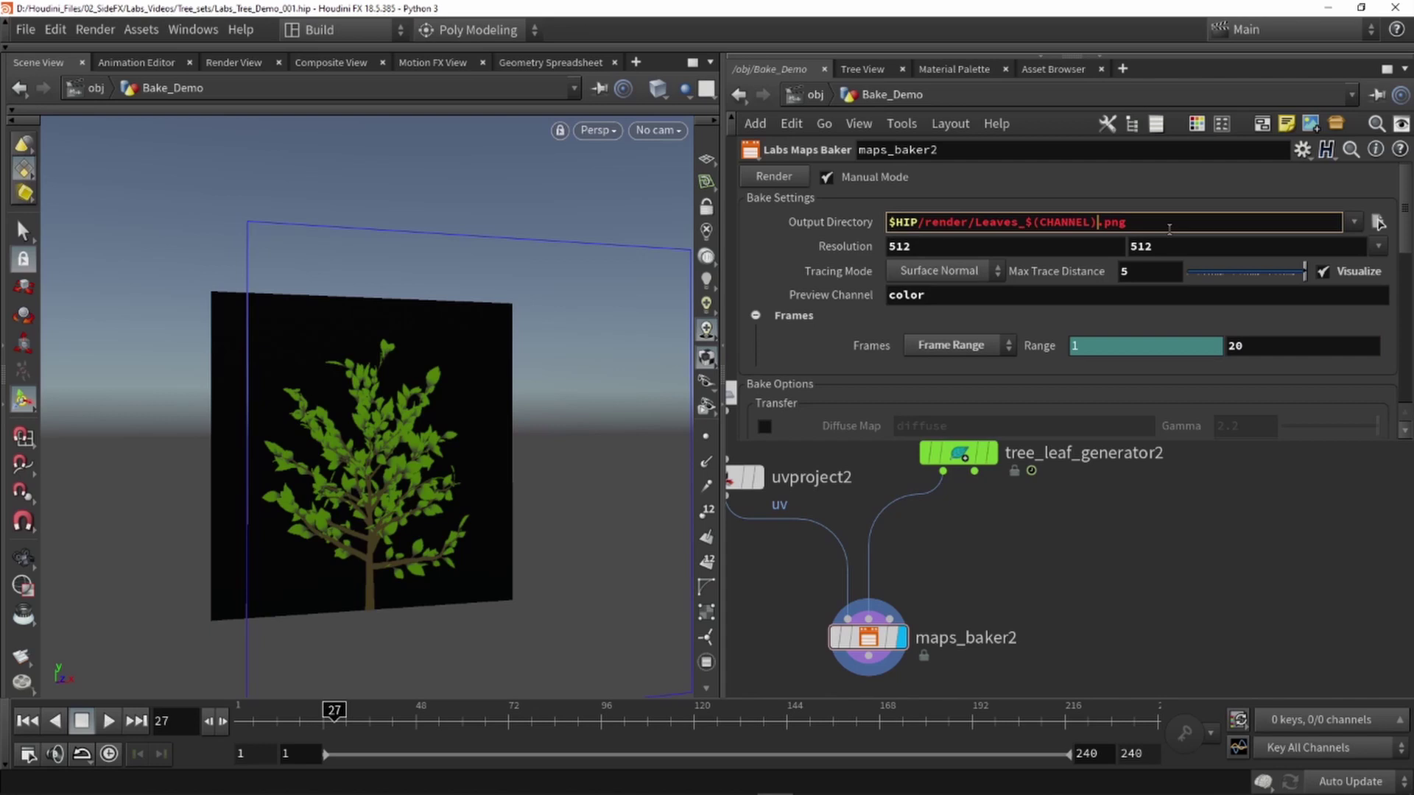
{"action": "type", "text": "_$F"}
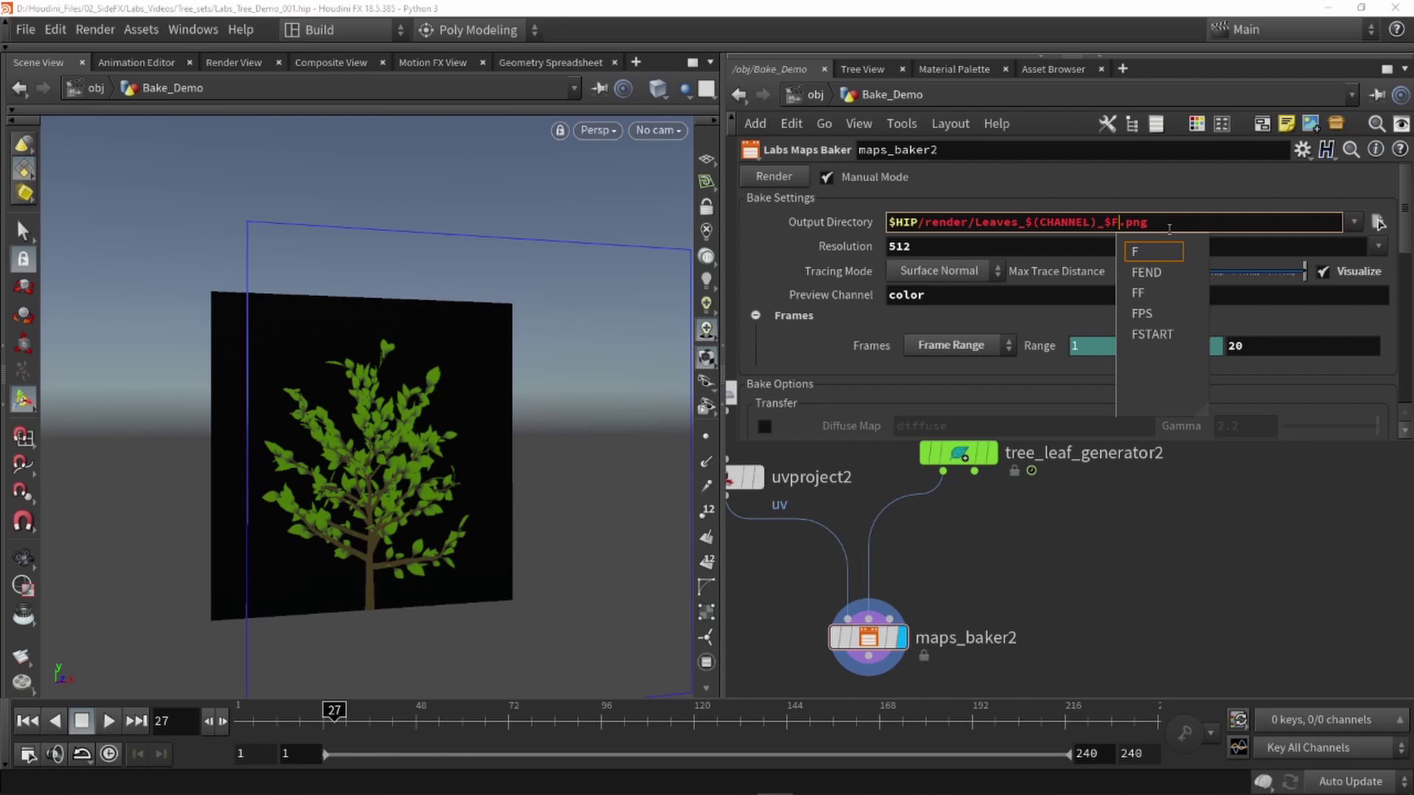
{"action": "key", "text": "Return"}
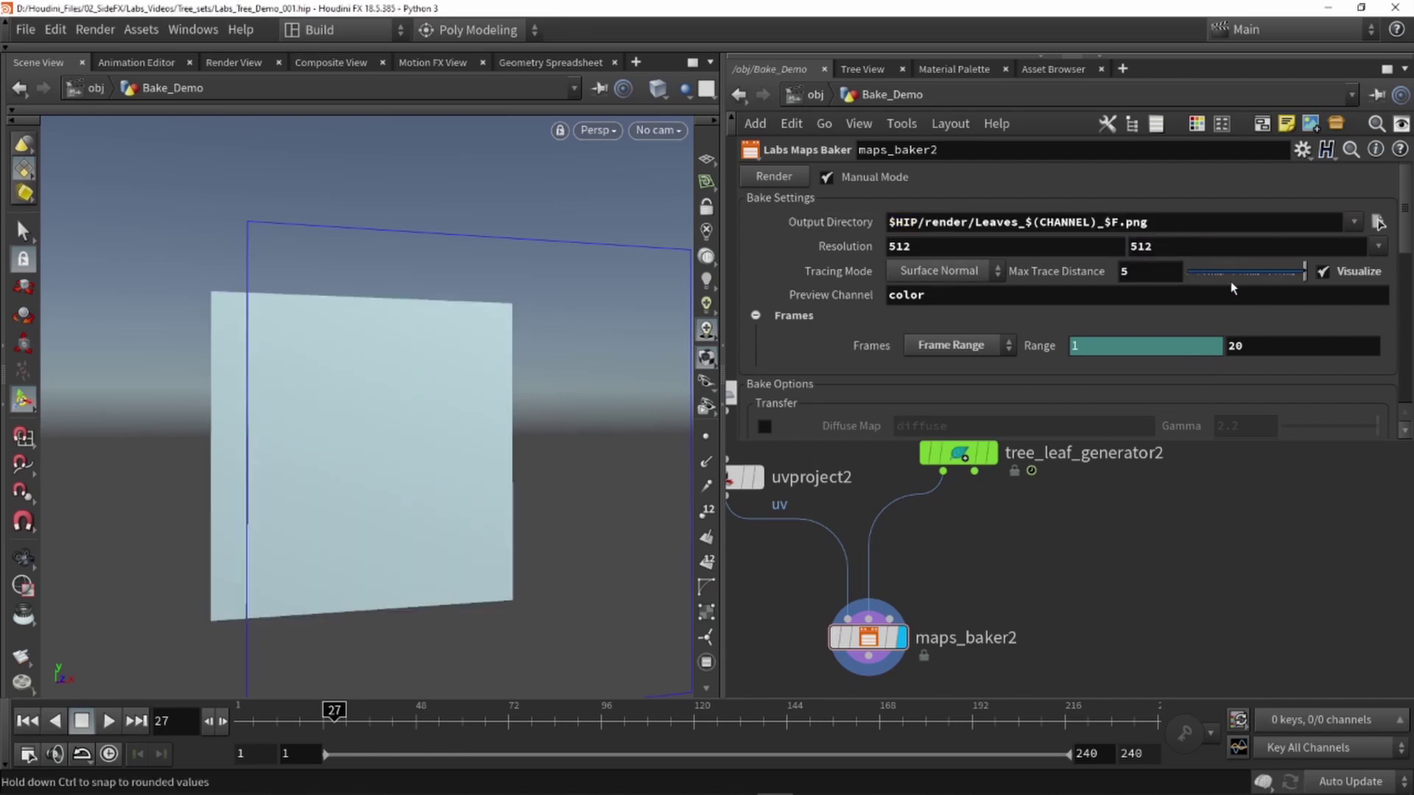
{"action": "left_click", "coordinate": [771, 178]}
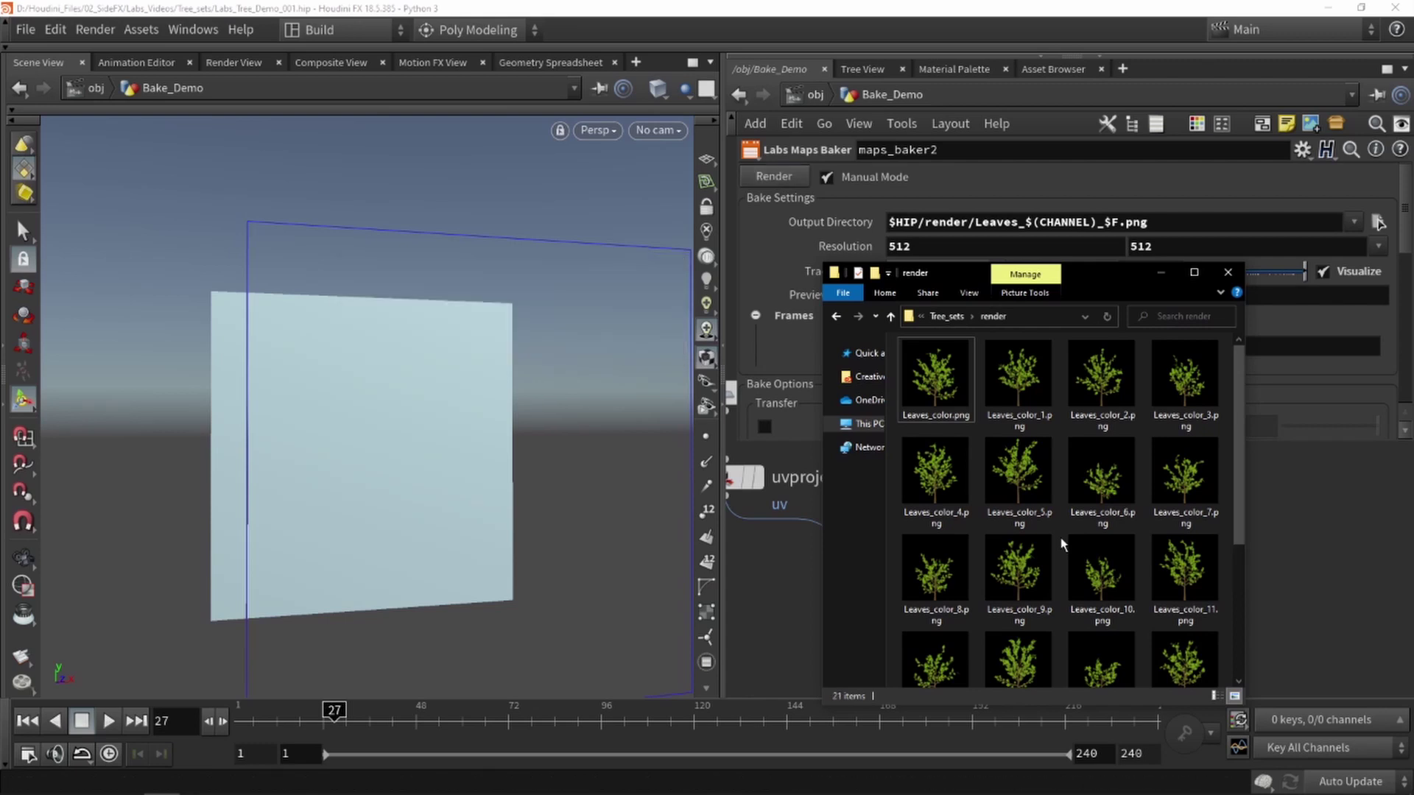
Step: Look through the baked images in the render folder and open Leaves_color_1.png in Photos
{"action": "scroll", "coordinate": [1087, 492], "scroll_direction": "down", "scroll_amount": 3}
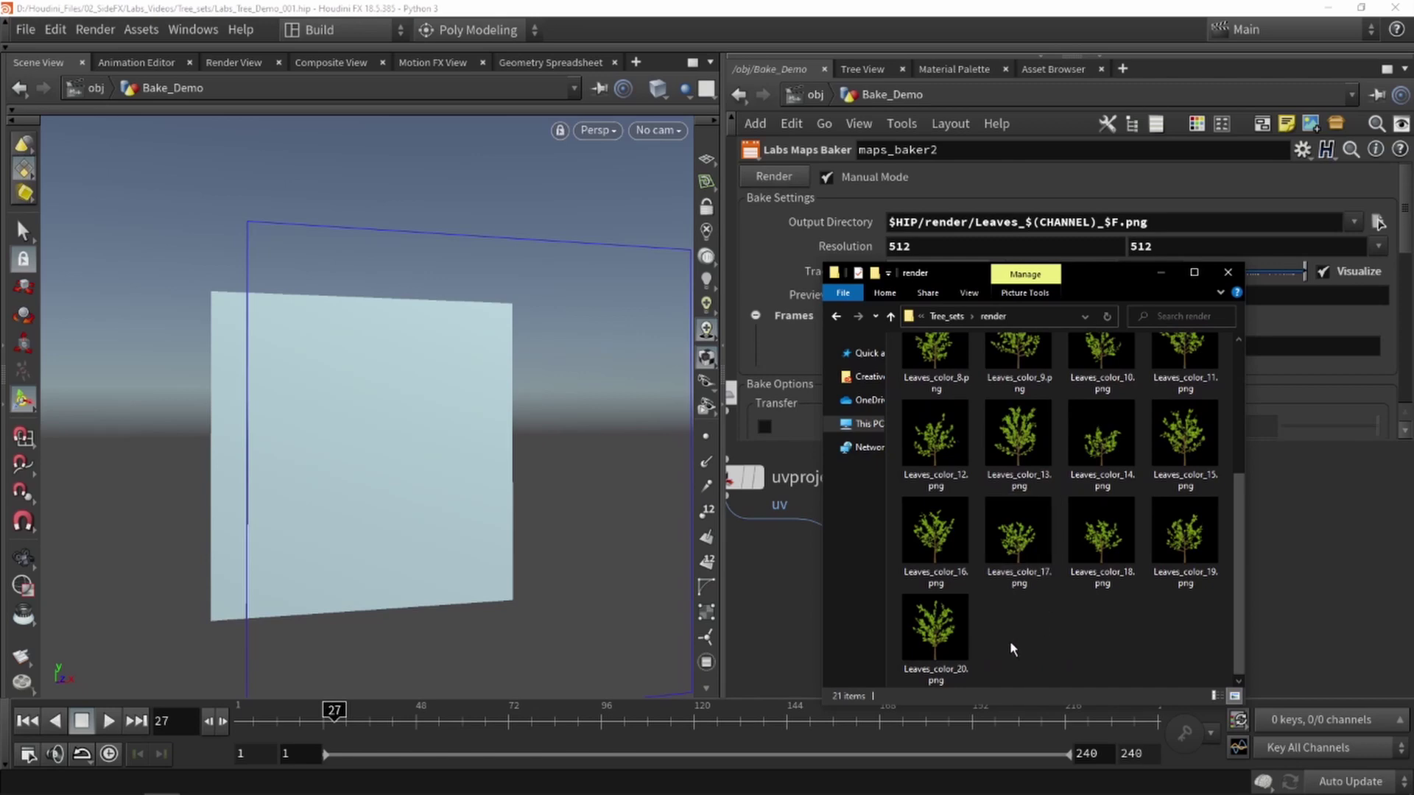
{"action": "scroll", "coordinate": [1010, 641], "scroll_direction": "up", "scroll_amount": 3}
{"action": "left_click", "coordinate": [1018, 366]}
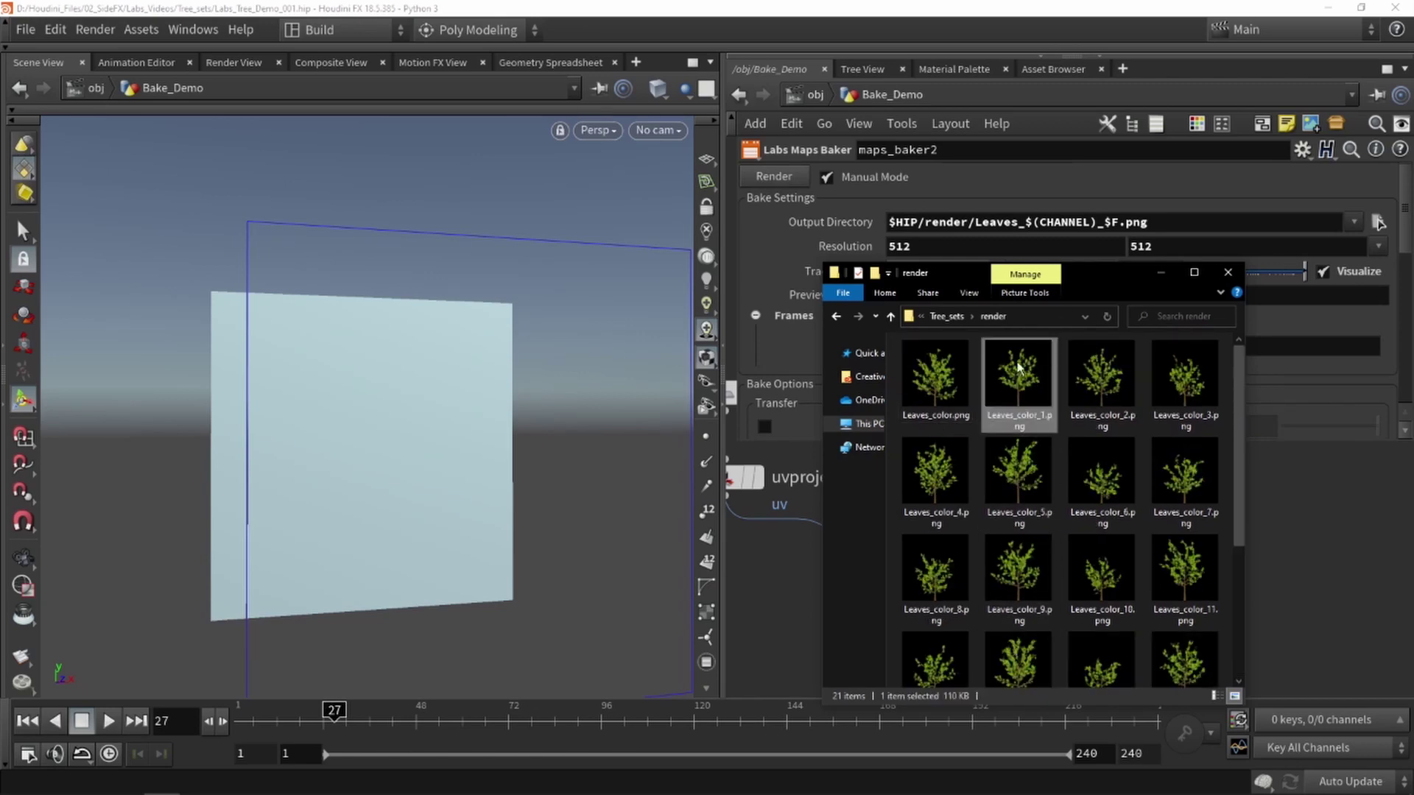
{"action": "double_click", "coordinate": [1007, 375]}
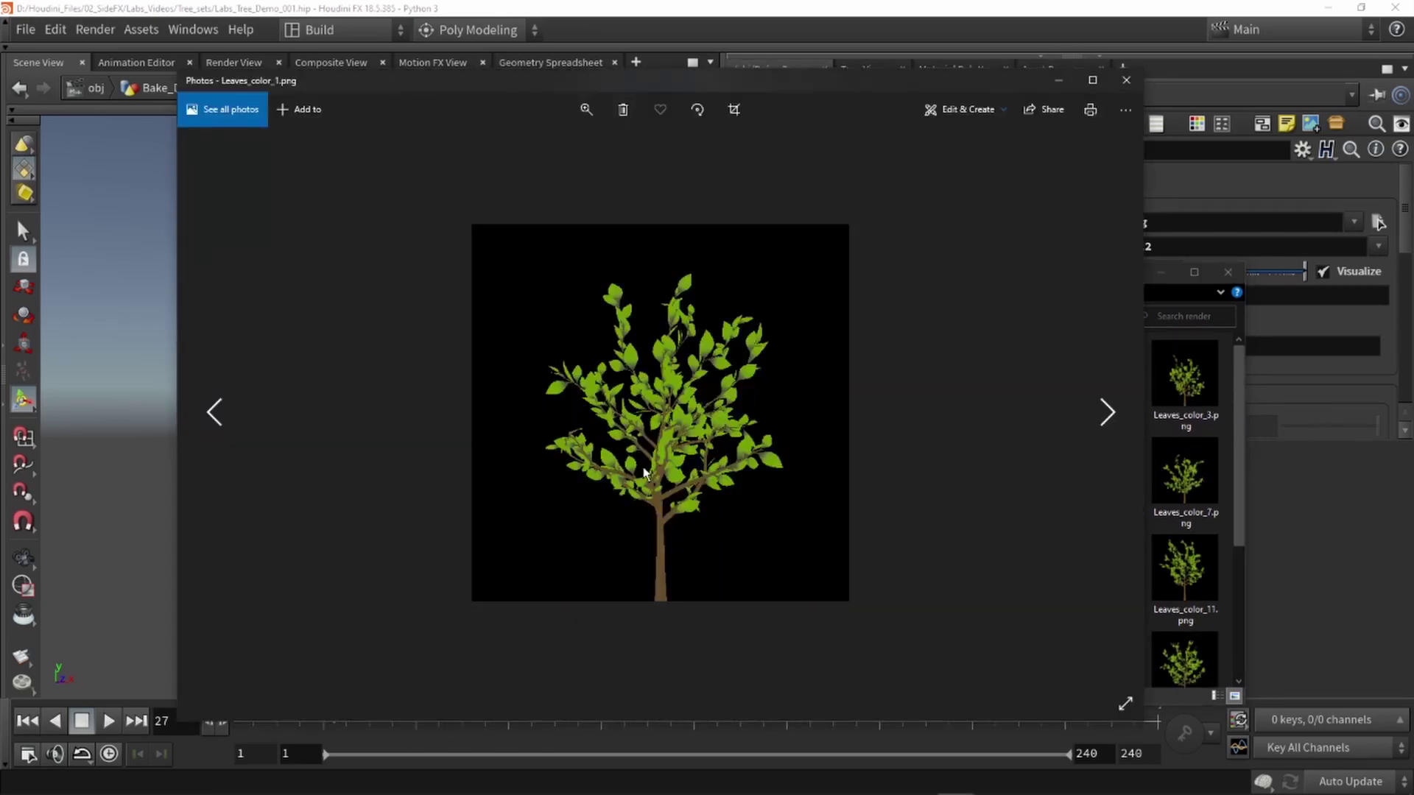
Step: Page through the baked tree images up to Leaves_color_20.png and back, and close the viewer and the render folder
{"action": "key", "text": "Right"}
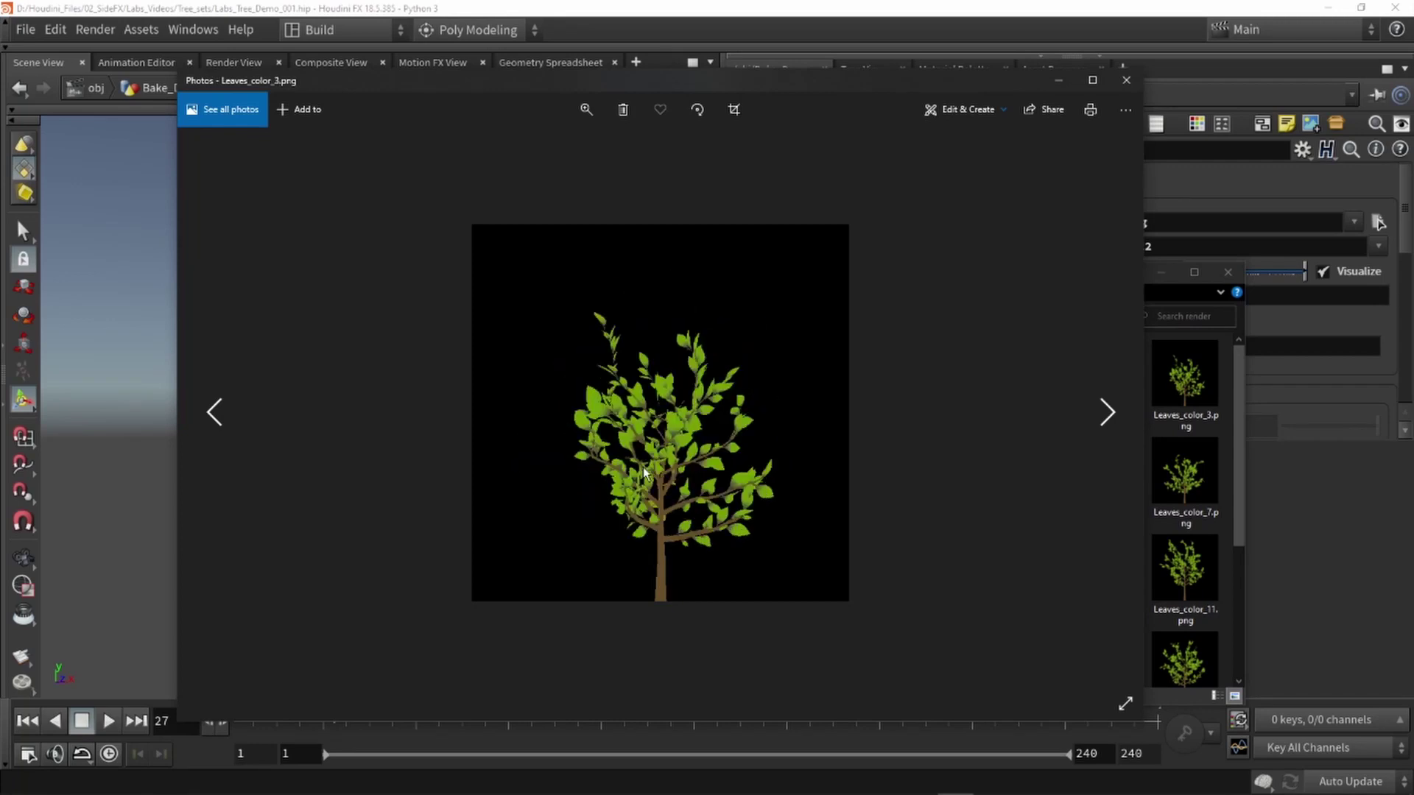
{"action": "key", "text": "Right"}
{"action": "key", "text": "Right"}
{"action": "key", "text": "Right"}
{"action": "key", "text": "Right"}
{"action": "key", "text": "Right"}
{"action": "key", "text": "Right"}
{"action": "key", "text": "Right"}
{"action": "key", "text": "Right"}
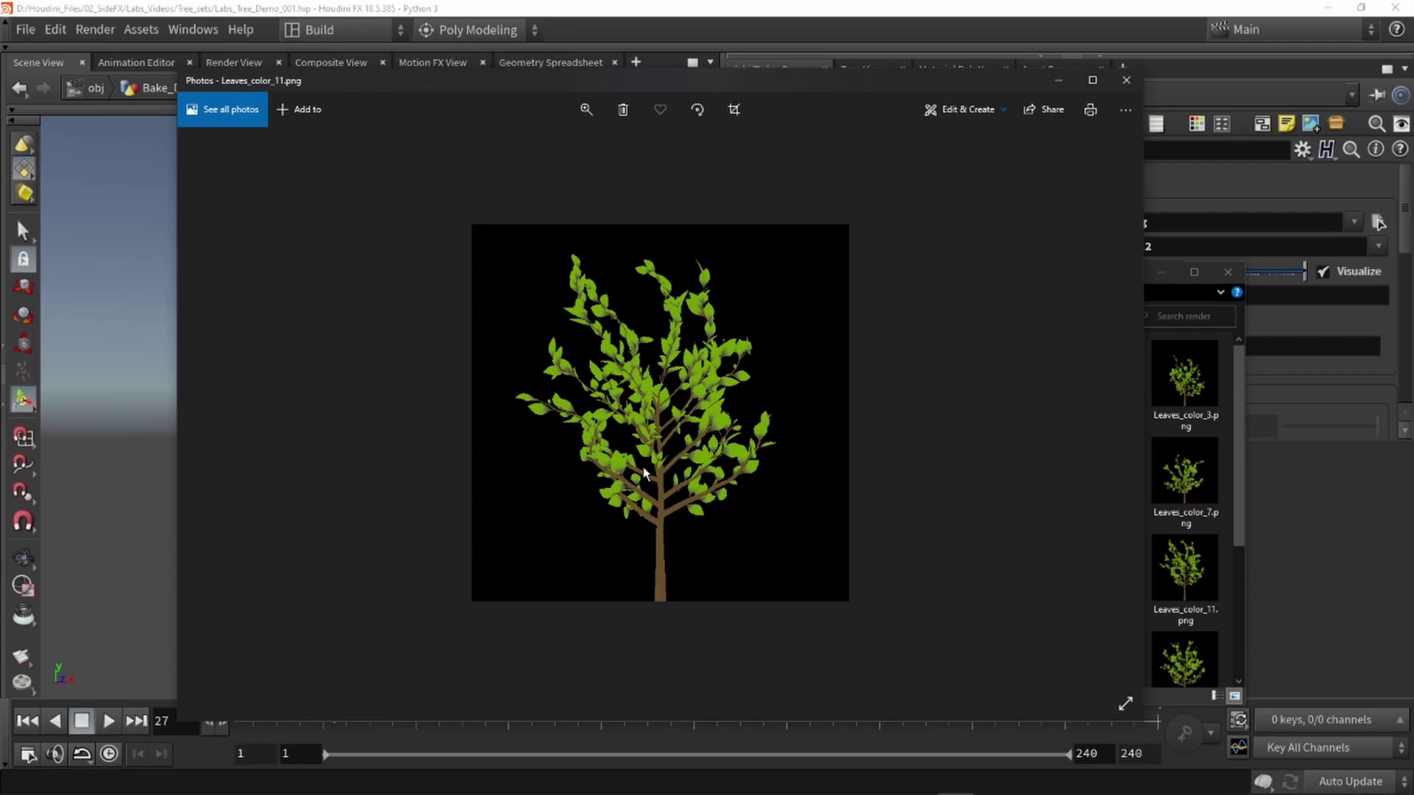
{"action": "key", "text": "Right"}
{"action": "key", "text": "Right"}
{"action": "key", "text": "Right"}
{"action": "key", "text": "Right"}
{"action": "key", "text": "Right"}
{"action": "key", "text": "Right"}
{"action": "key", "text": "Right"}
{"action": "key", "text": "Right"}
{"action": "key", "text": "Right"}
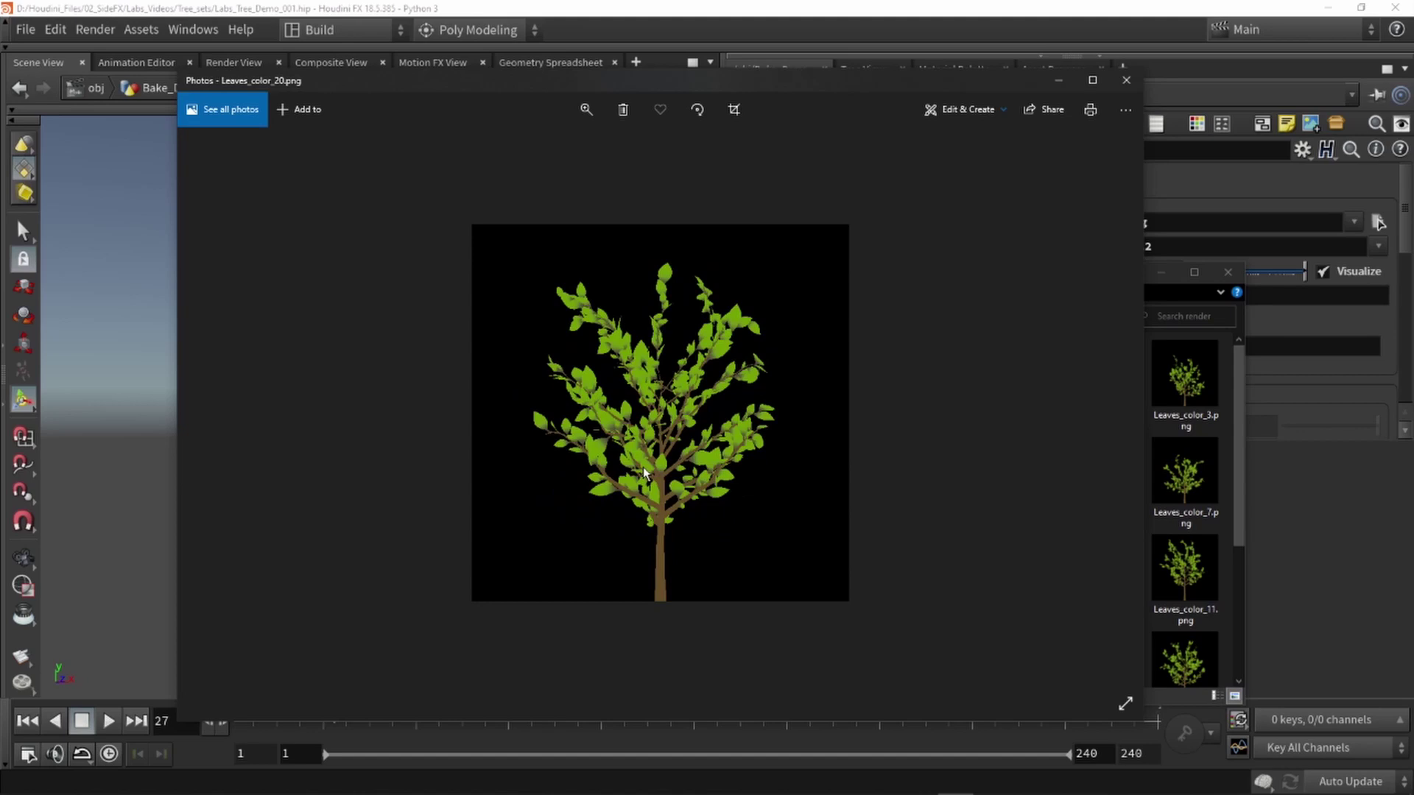
{"action": "key", "text": "Left"}
{"action": "key", "text": "Left"}
{"action": "key", "text": "Left"}
{"action": "key", "text": "Left"}
{"action": "key", "text": "Left"}
{"action": "key", "text": "Left"}
{"action": "key", "text": "Left"}
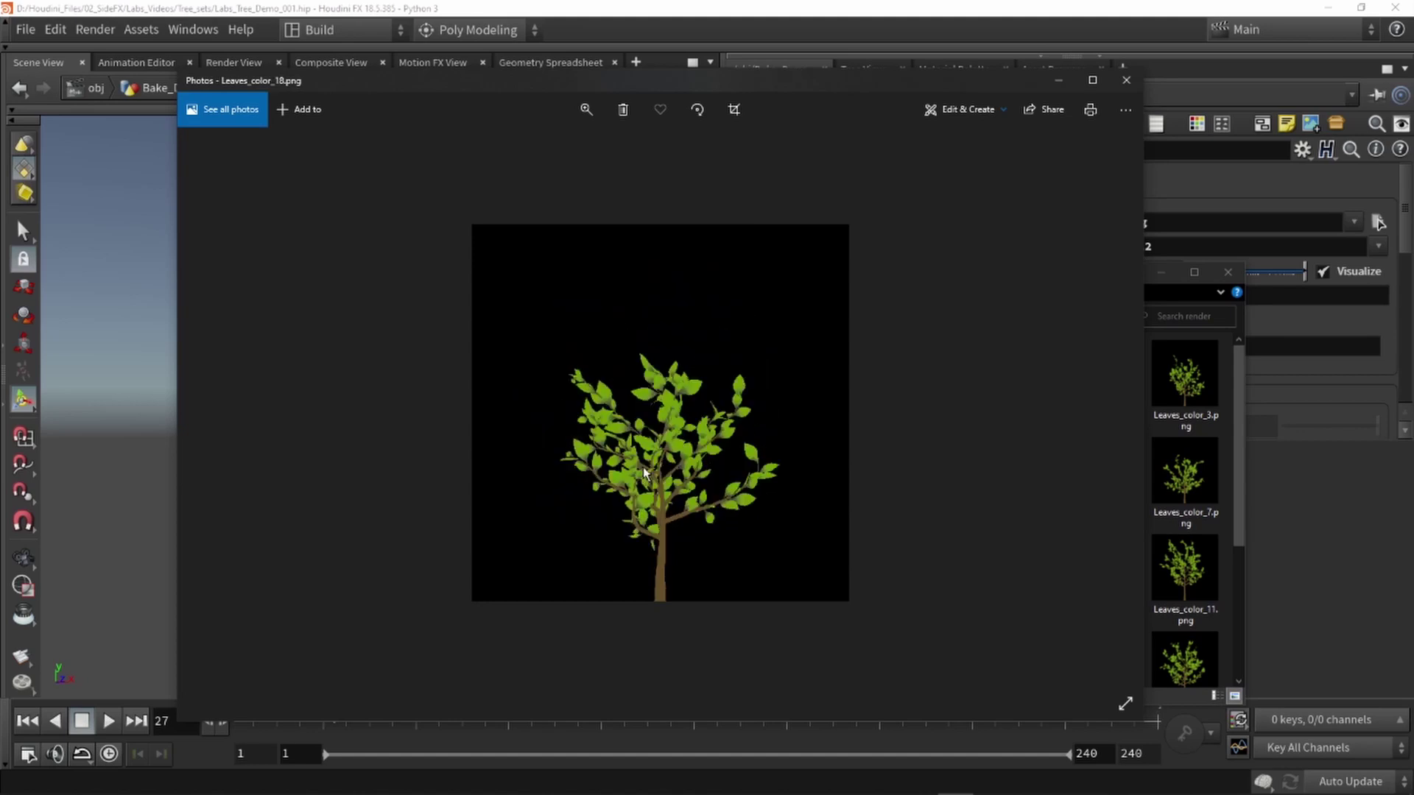
{"action": "left_click", "coordinate": [1125, 87]}
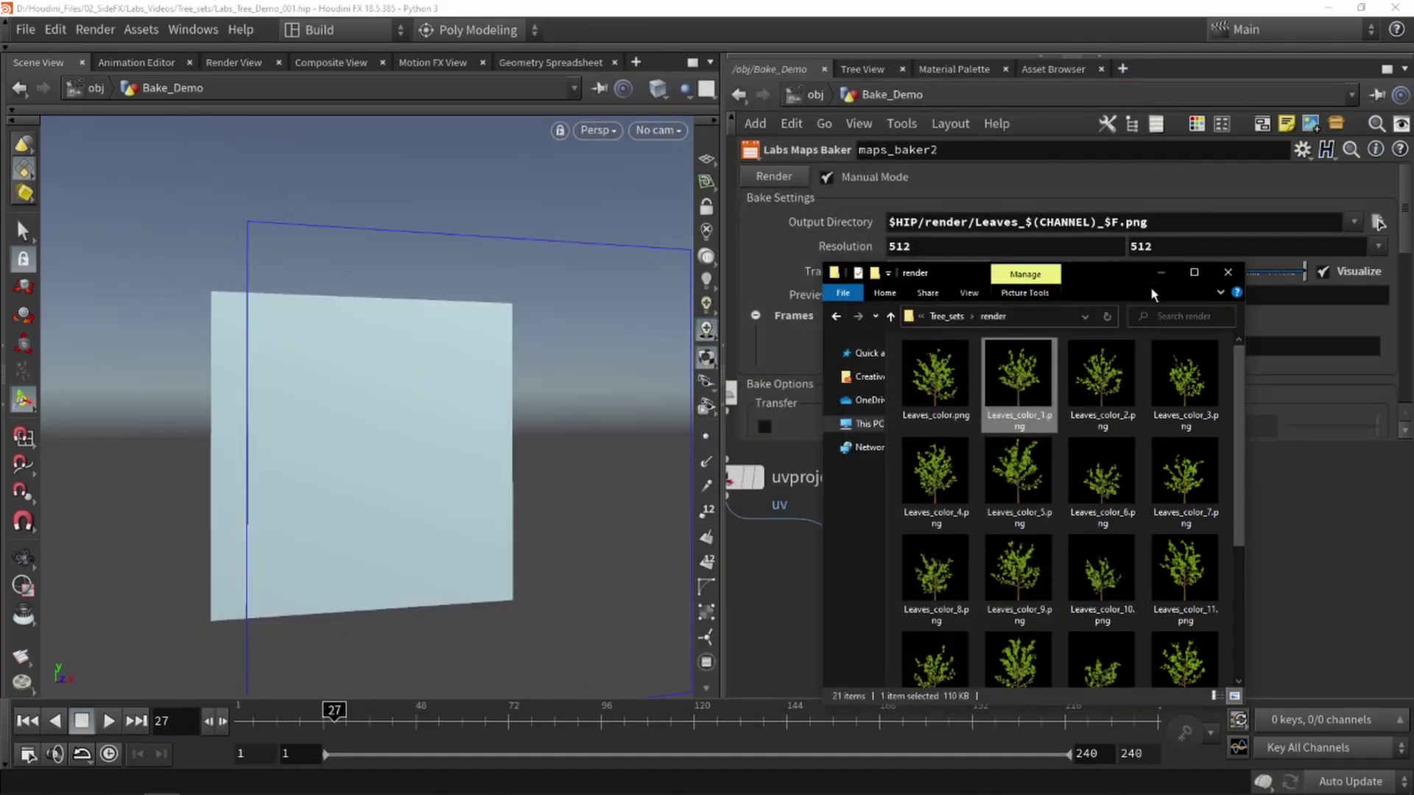
{"action": "left_click", "coordinate": [1225, 273]}
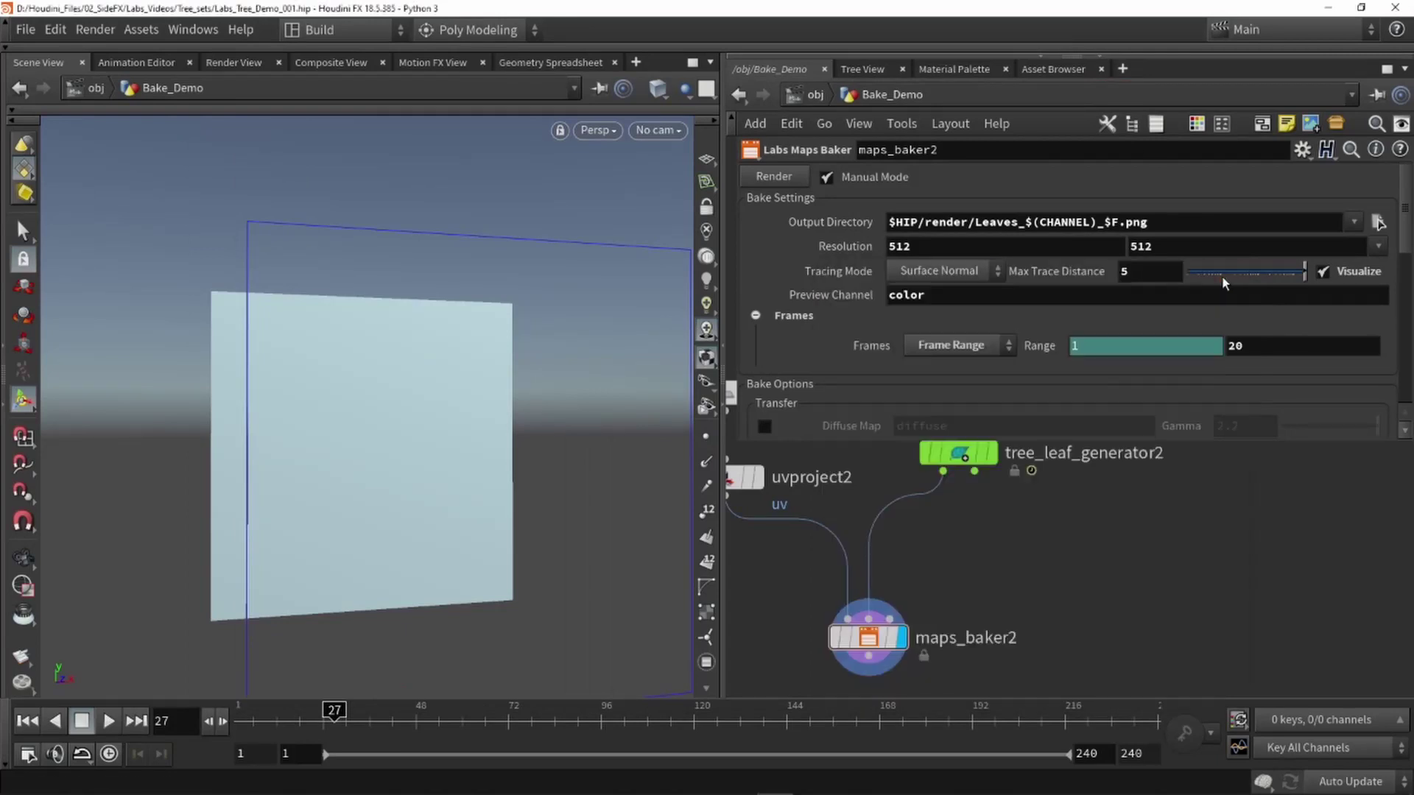
{"action": "scroll", "coordinate": [939, 323], "scroll_direction": "down", "scroll_amount": 3}
{"action": "scroll", "coordinate": [939, 323], "scroll_direction": "down", "scroll_amount": 1}
{"action": "left_click", "coordinate": [984, 313]}
{"action": "left_click", "coordinate": [966, 312]}
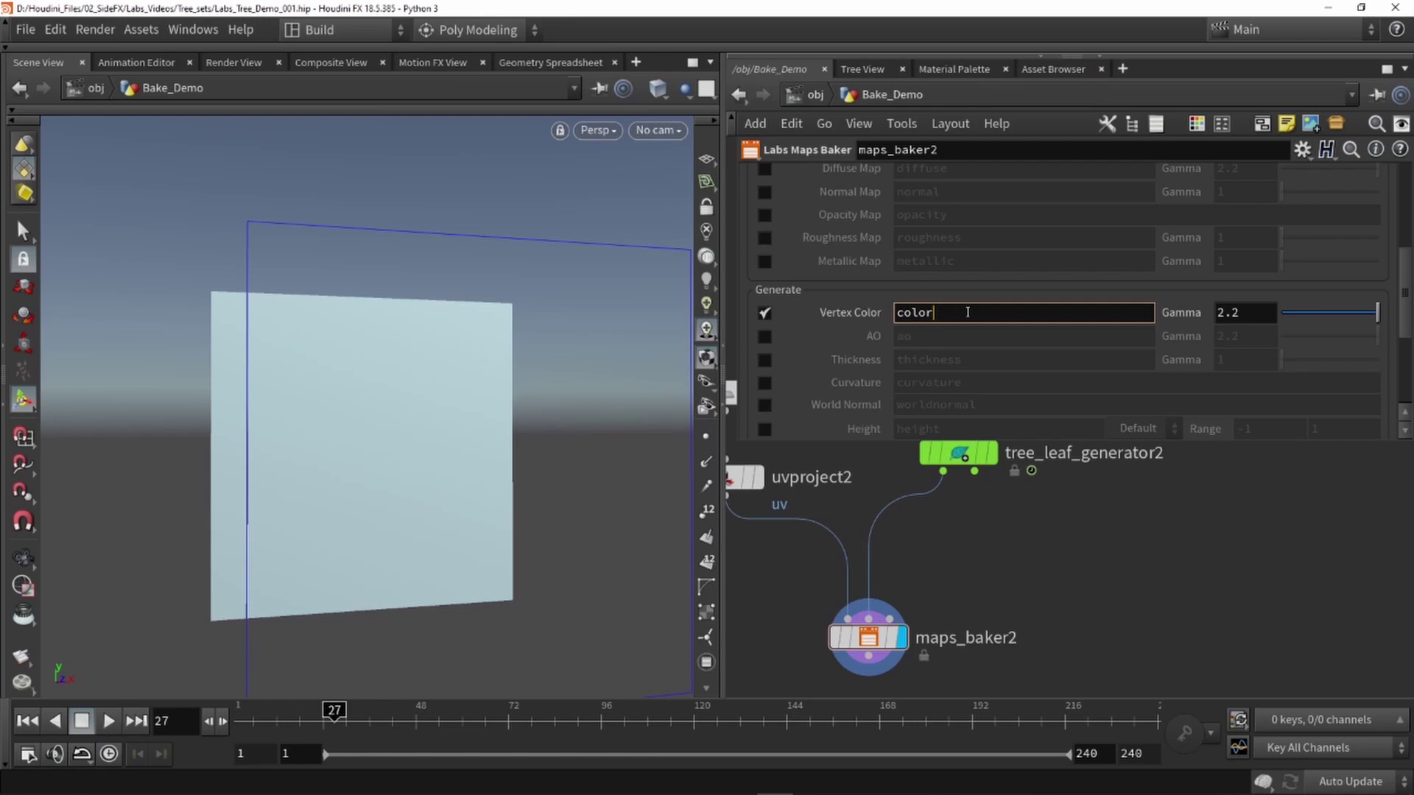
{"action": "type", "text": "1"}
{"action": "key", "text": "BackSpace"}
{"action": "key", "text": "Return"}
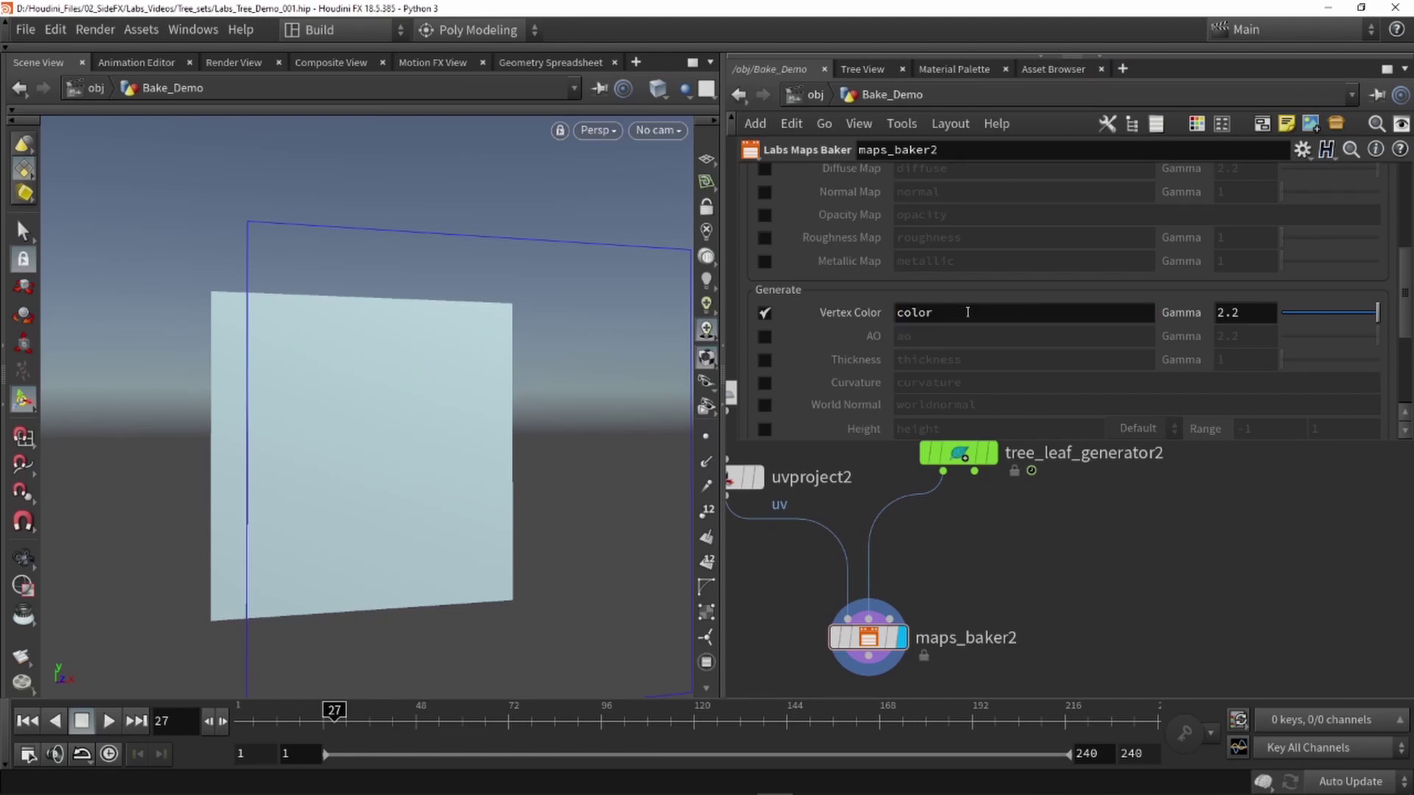
Step: Try enabling the AO map alongside vertex color in maps_baker2, and switch it back off
{"action": "left_click", "coordinate": [764, 335]}
{"action": "scroll", "coordinate": [767, 353], "scroll_direction": "down", "scroll_amount": 1}
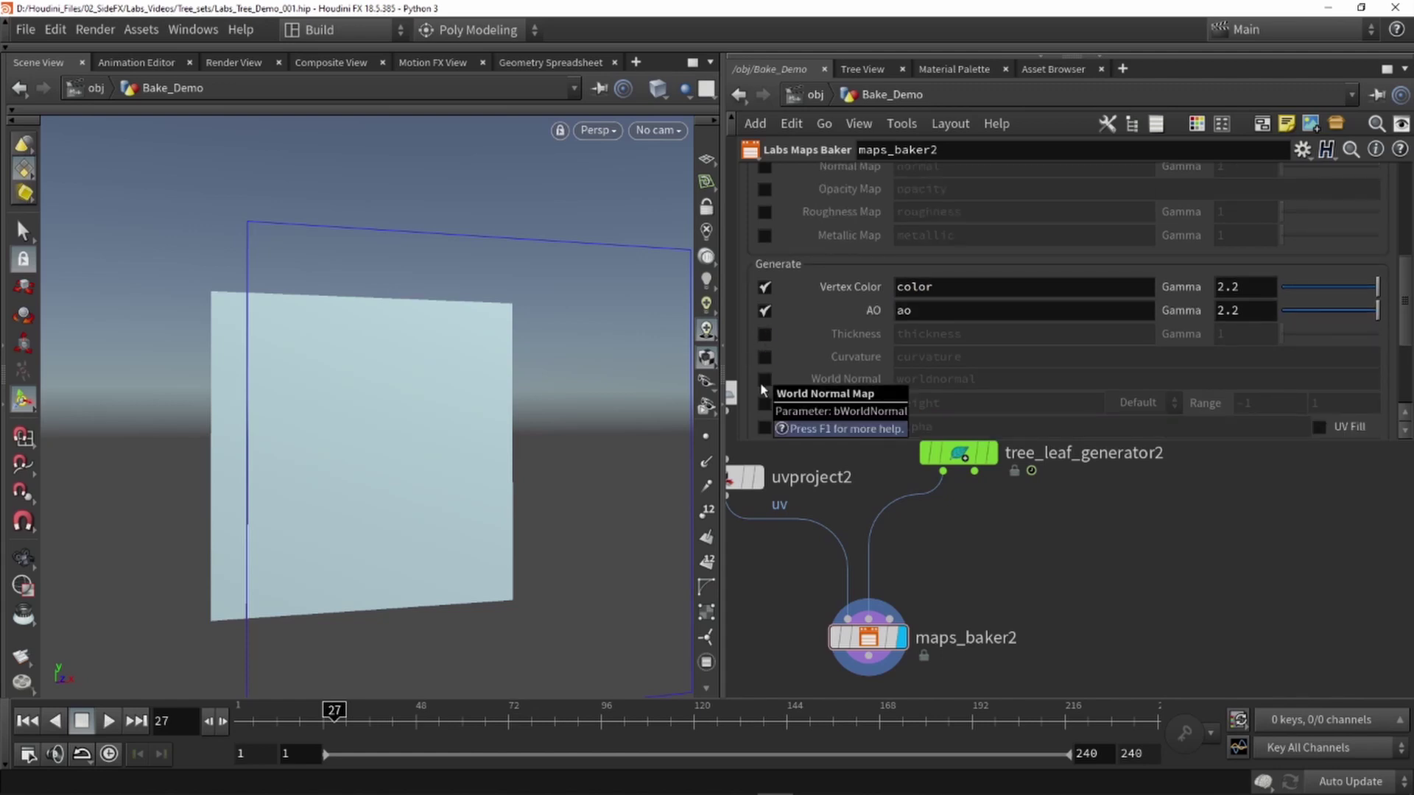
{"action": "left_click", "coordinate": [765, 311]}
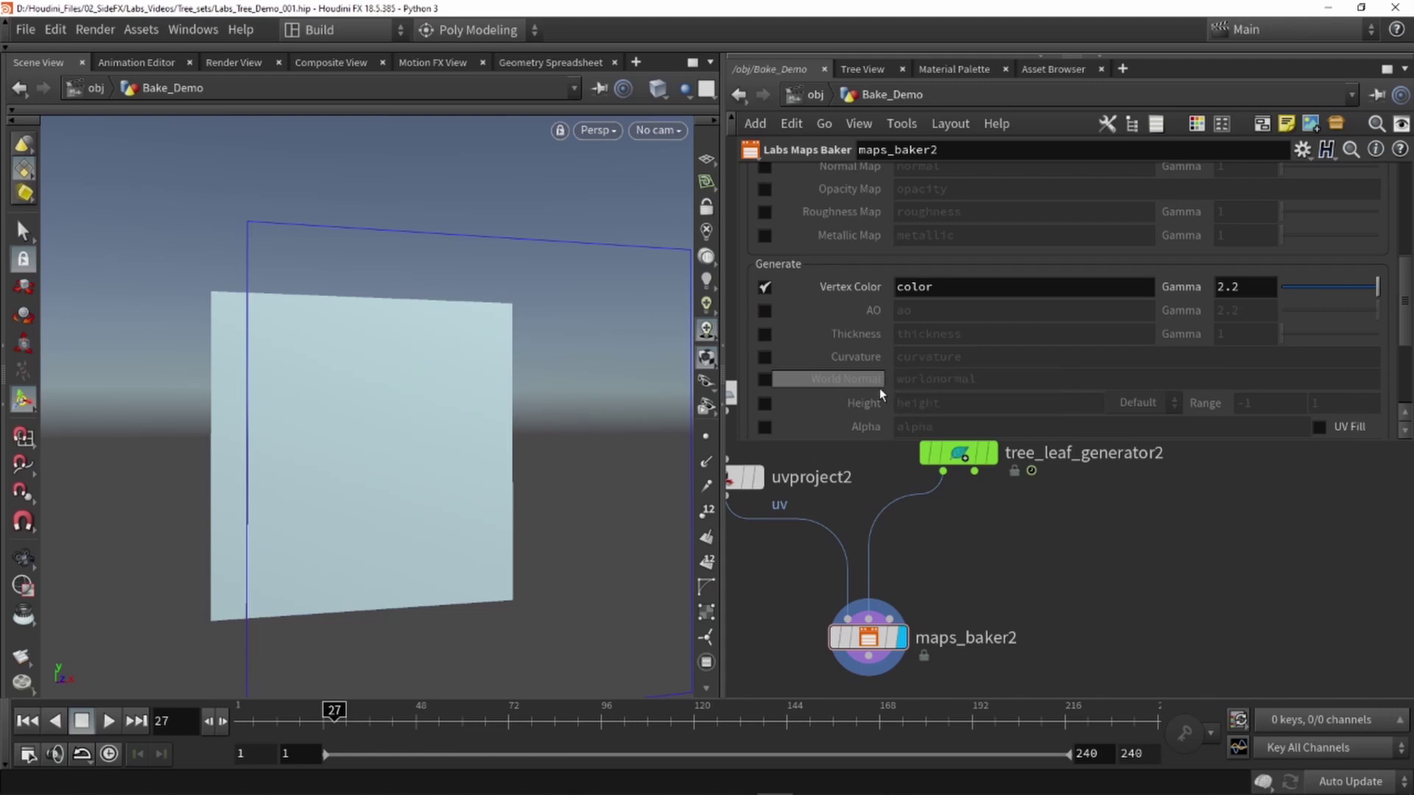
{"action": "scroll", "coordinate": [879, 388], "scroll_direction": "up", "scroll_amount": 5}
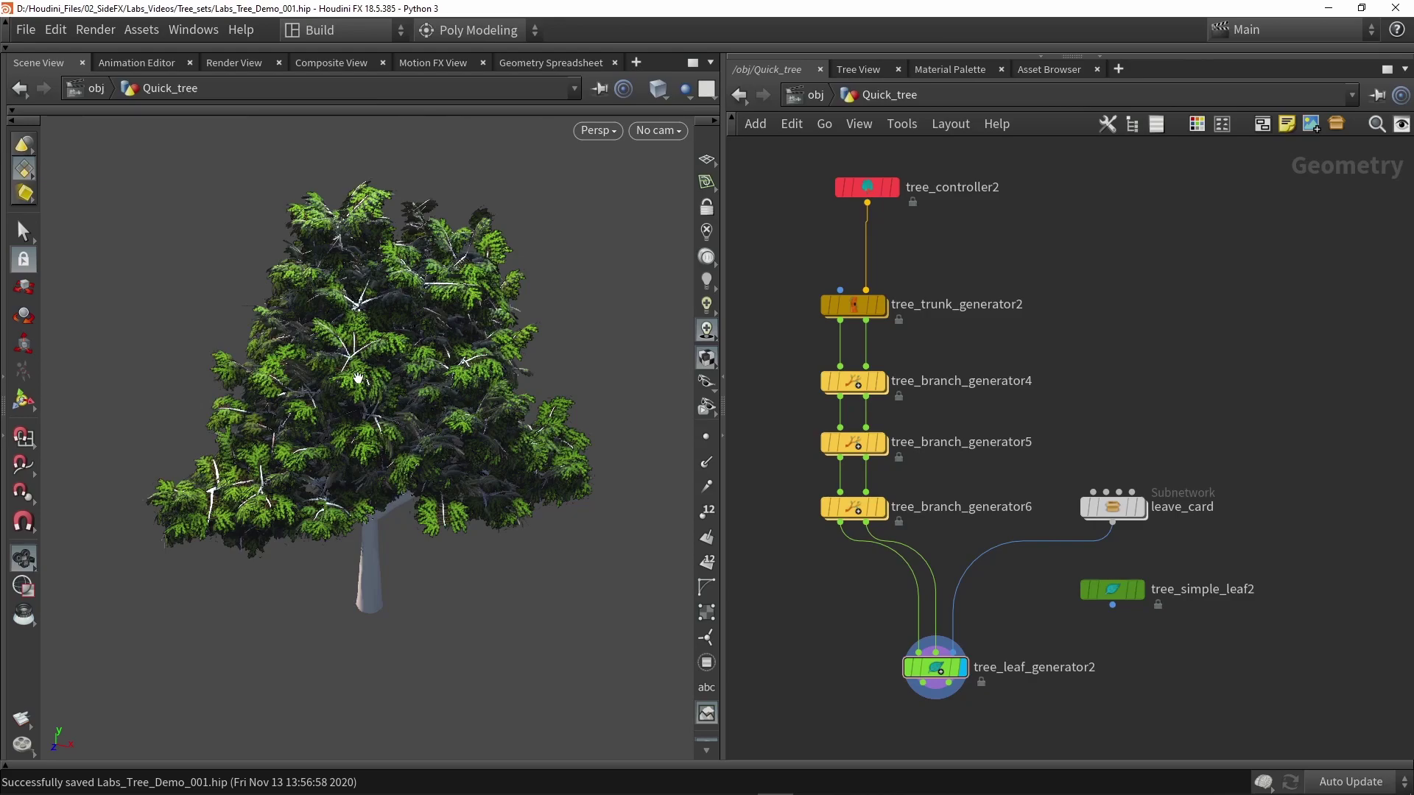
Step: Inspect the Quick_tree foliage up close, comparing its leaf cards with and without textures displayed
{"action": "scroll", "coordinate": [335, 371], "scroll_direction": "up", "scroll_amount": 8}
{"action": "left_click_drag", "start_coordinate": [395, 405], "coordinate": [552, 422]}
{"action": "scroll", "coordinate": [410, 351], "scroll_direction": "up", "scroll_amount": 4}
{"action": "left_click_drag", "start_coordinate": [411, 351], "coordinate": [446, 425]}
{"action": "left_click", "coordinate": [707, 362]}
{"action": "left_click_drag", "start_coordinate": [471, 369], "coordinate": [403, 315]}
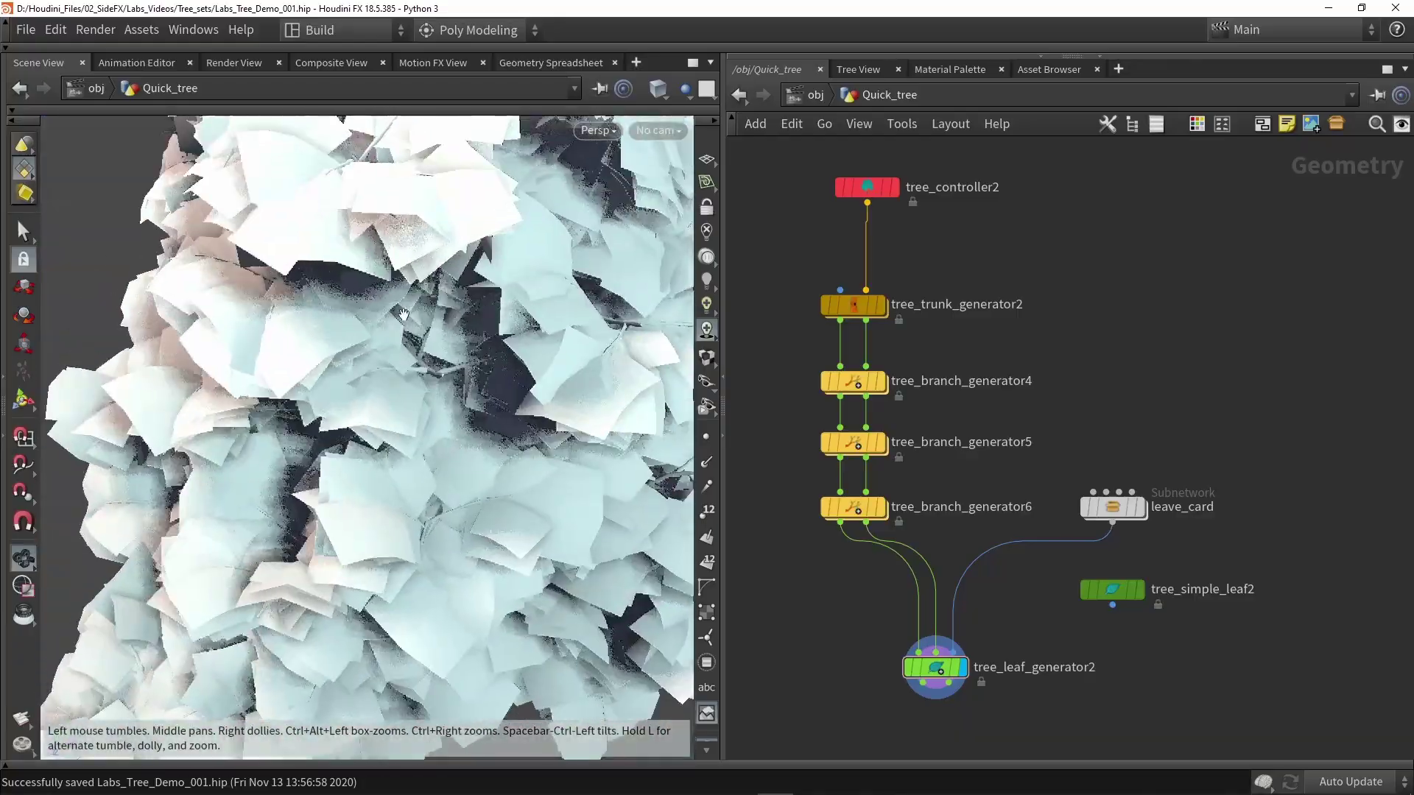
{"action": "left_click", "coordinate": [706, 359]}
{"action": "left_click_drag", "start_coordinate": [412, 471], "coordinate": [425, 433]}
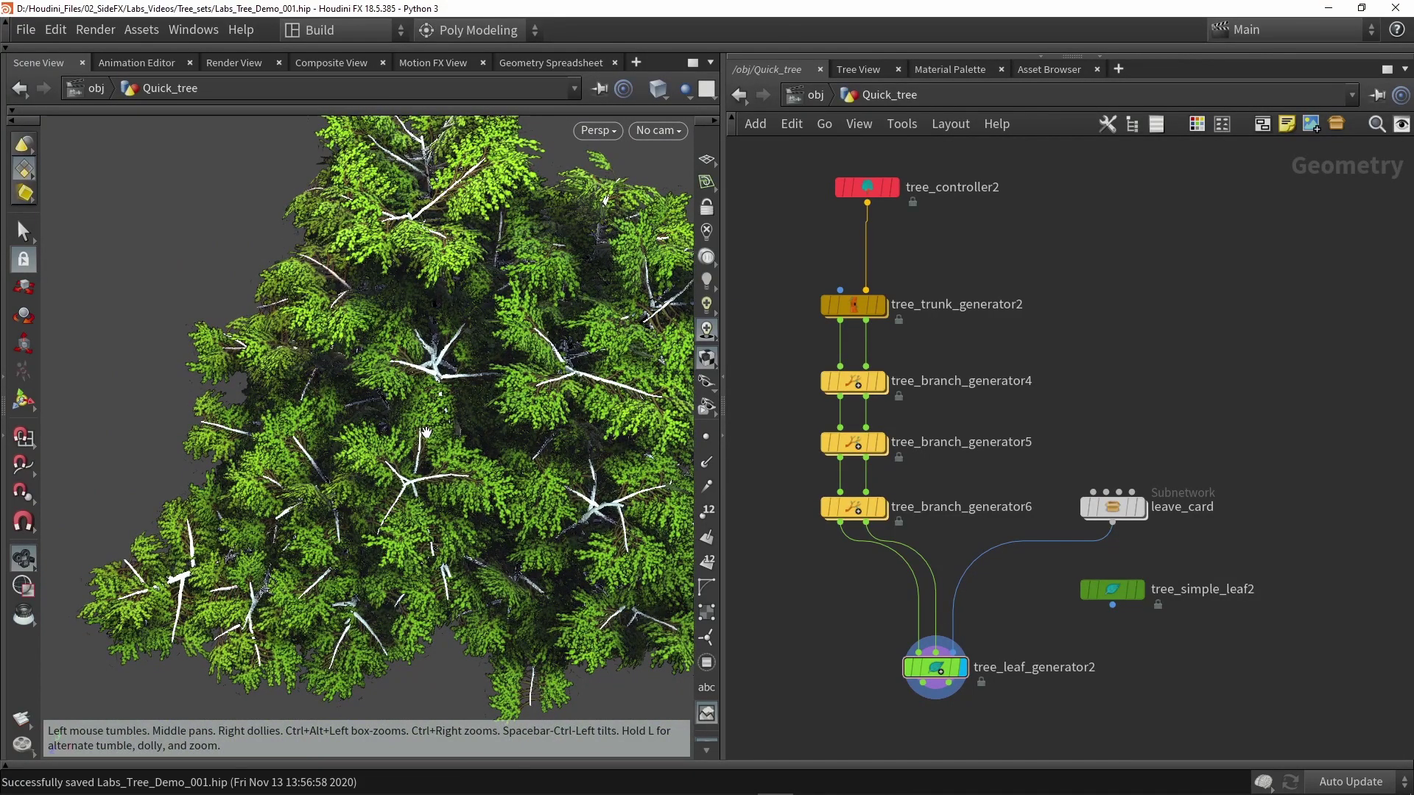
Step: Examine the textured leaf cards and branches of Quick_tree in close-up, and return to a view of the whole tree
{"action": "right_click_drag", "start_coordinate": [402, 430], "coordinate": [326, 451]}
{"action": "right_click_drag", "start_coordinate": [427, 424], "coordinate": [392, 398]}
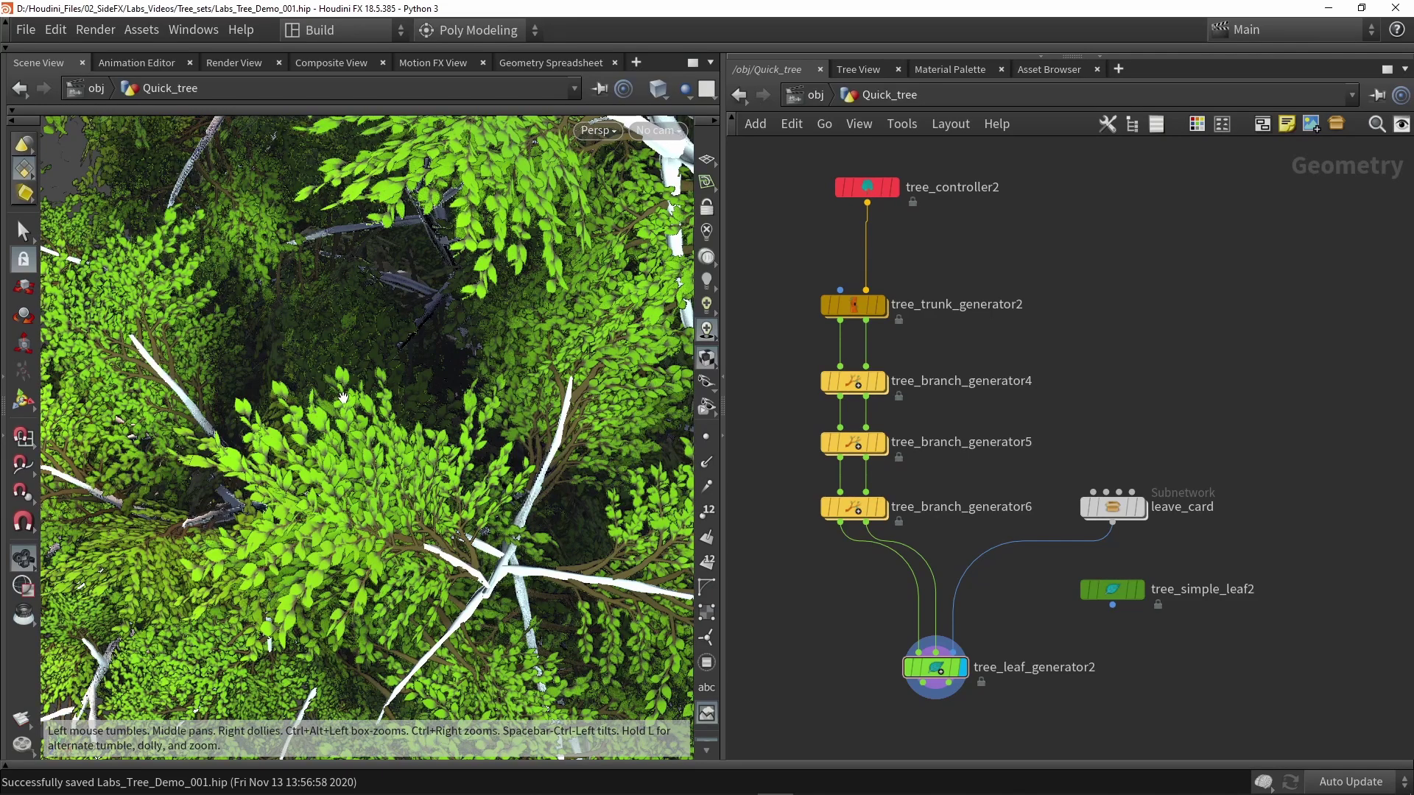
{"action": "scroll", "coordinate": [343, 398], "scroll_direction": "down", "scroll_amount": 15}
{"action": "left_click_drag", "start_coordinate": [407, 345], "coordinate": [451, 321]}
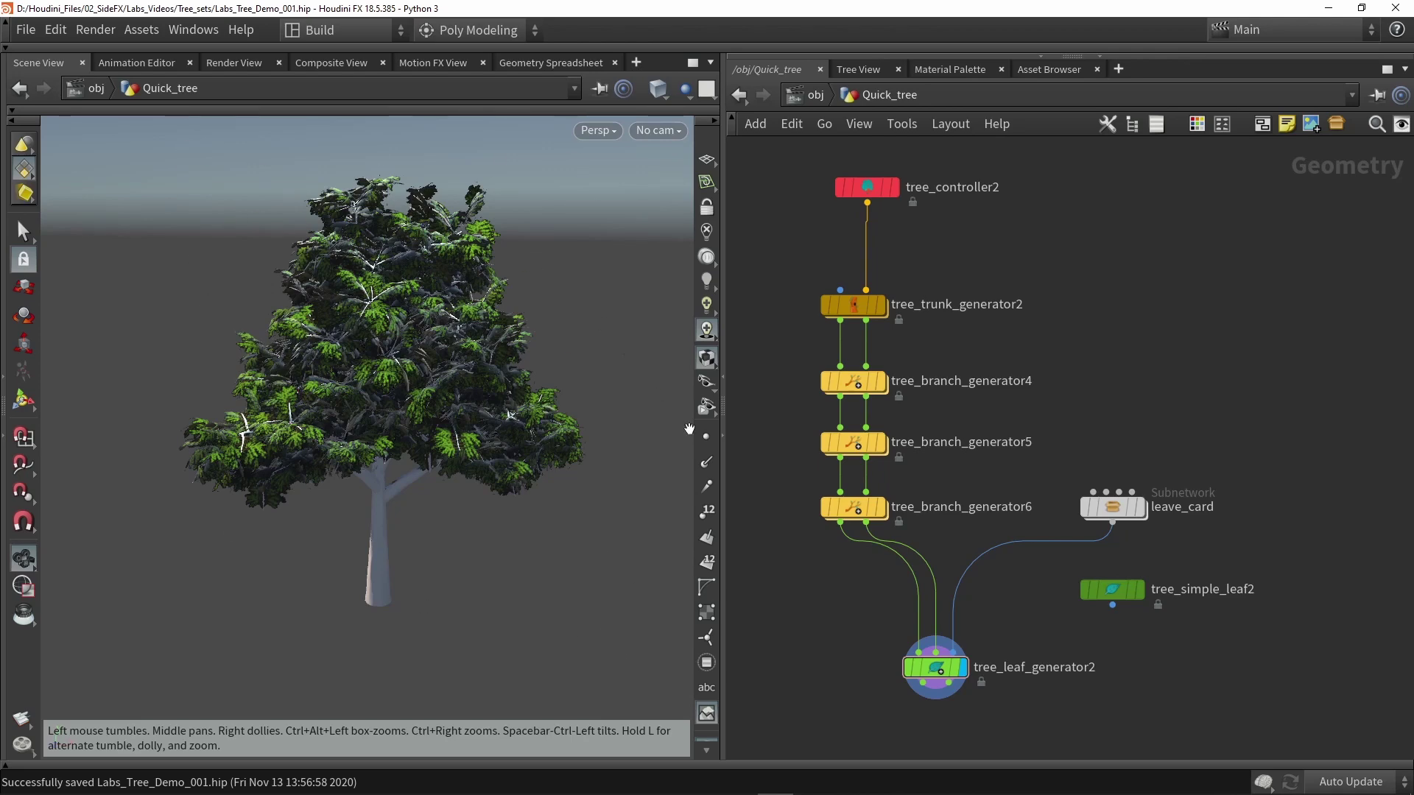
{"action": "left_click_drag", "start_coordinate": [656, 307], "coordinate": [439, 499]}
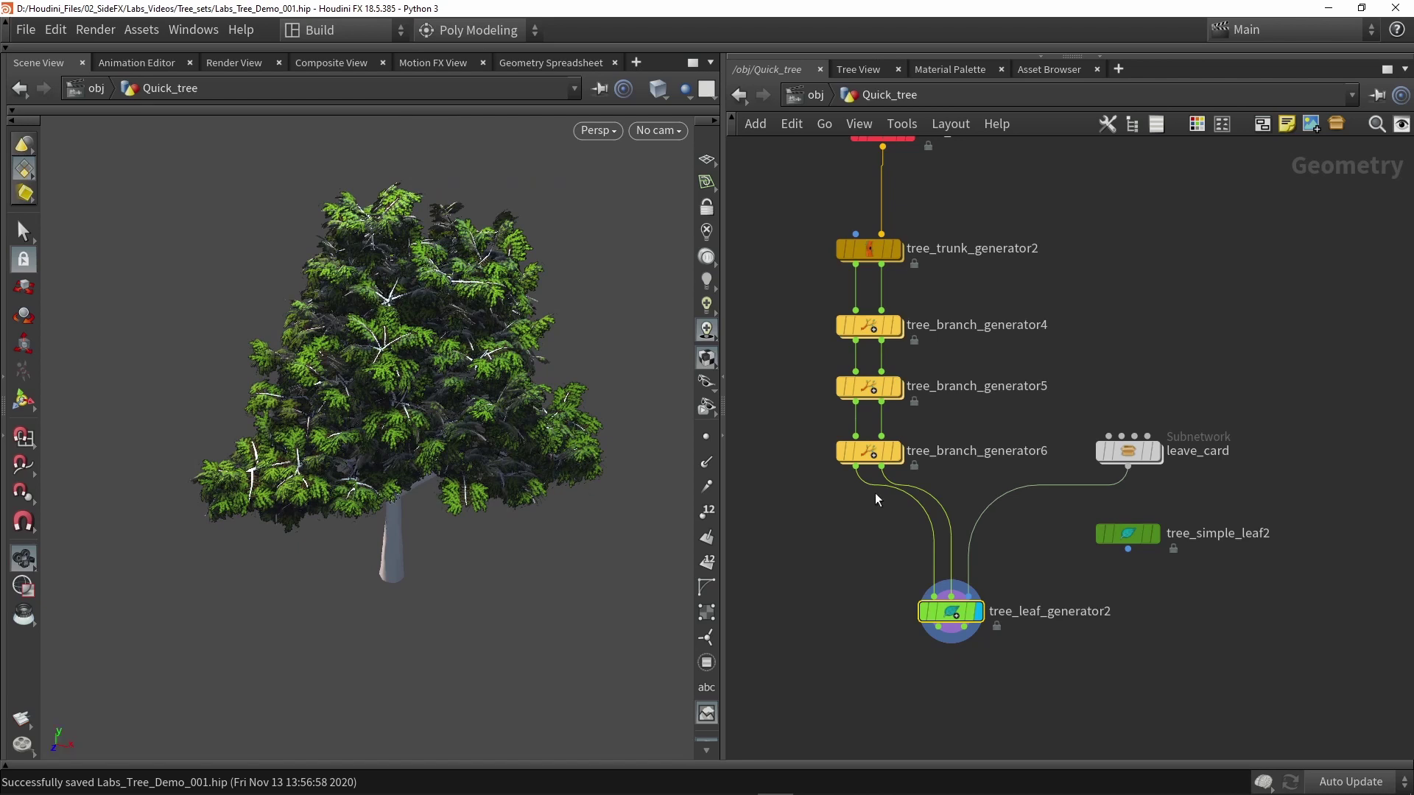
Step: Move tree_simple_leaf2 aside and insert a Labs Quick Material node between leave_card and the third input of tree_leaf_generator2
{"action": "left_click_drag", "start_coordinate": [1125, 534], "coordinate": [1213, 529]}
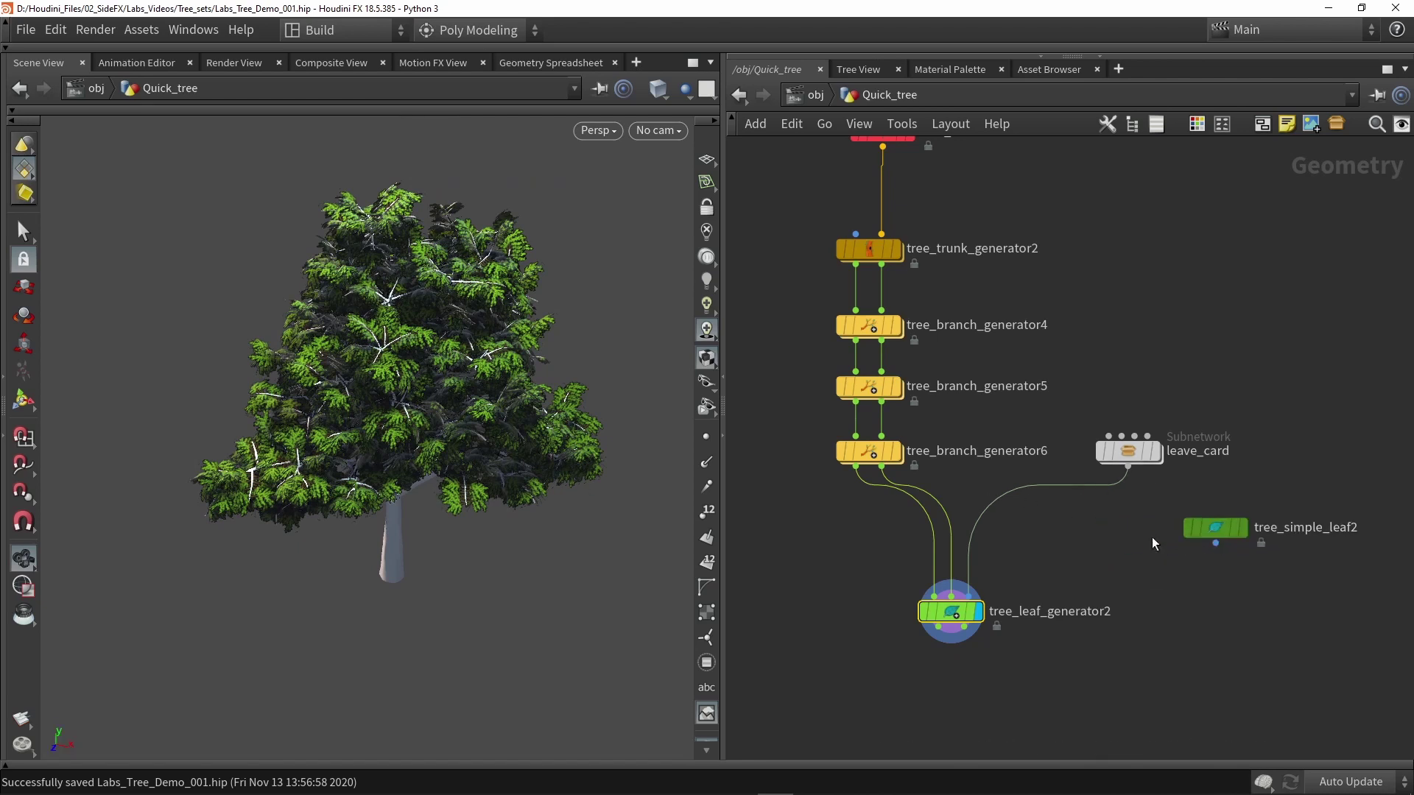
{"action": "key", "text": "Tab"}
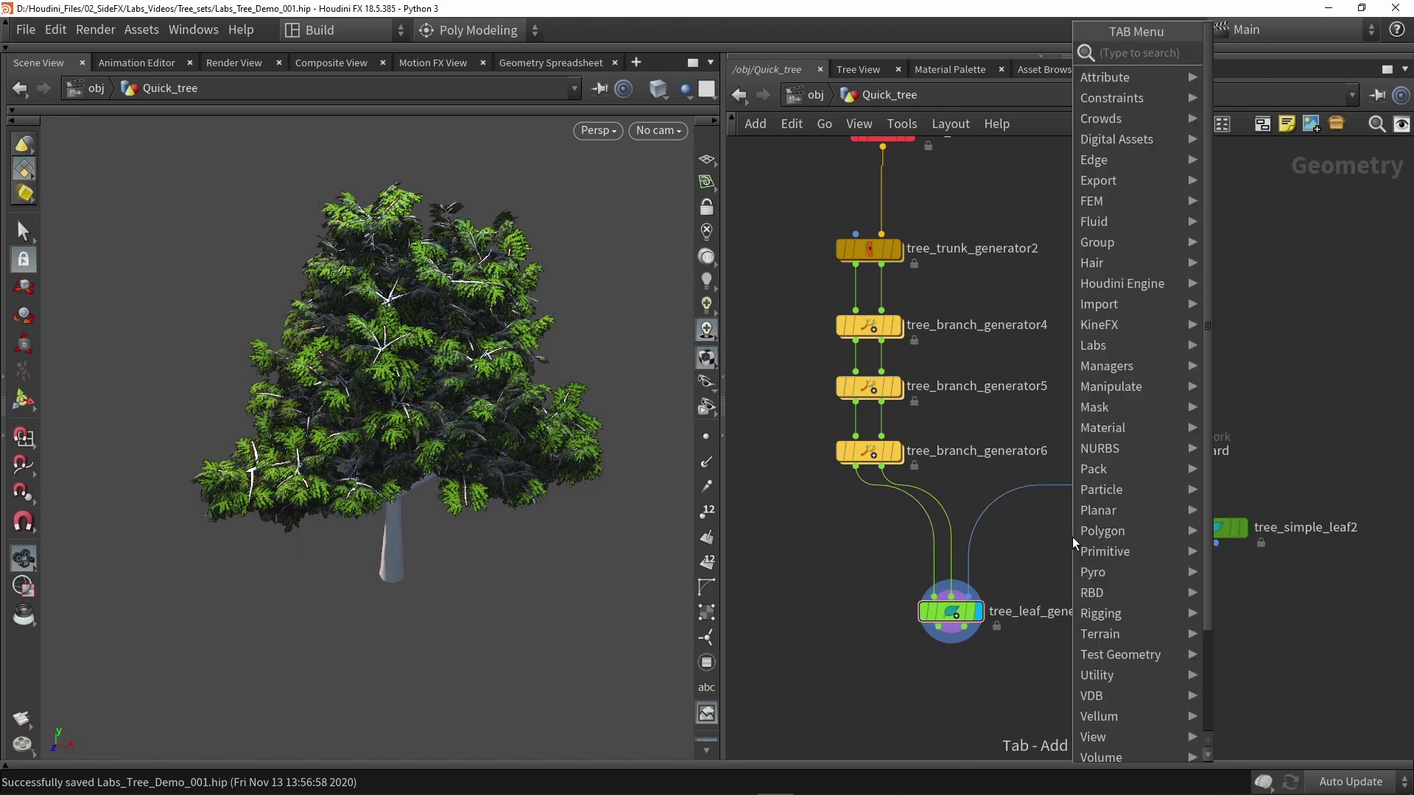
{"action": "type", "text": "qui"}
{"action": "left_click", "coordinate": [1260, 96]}
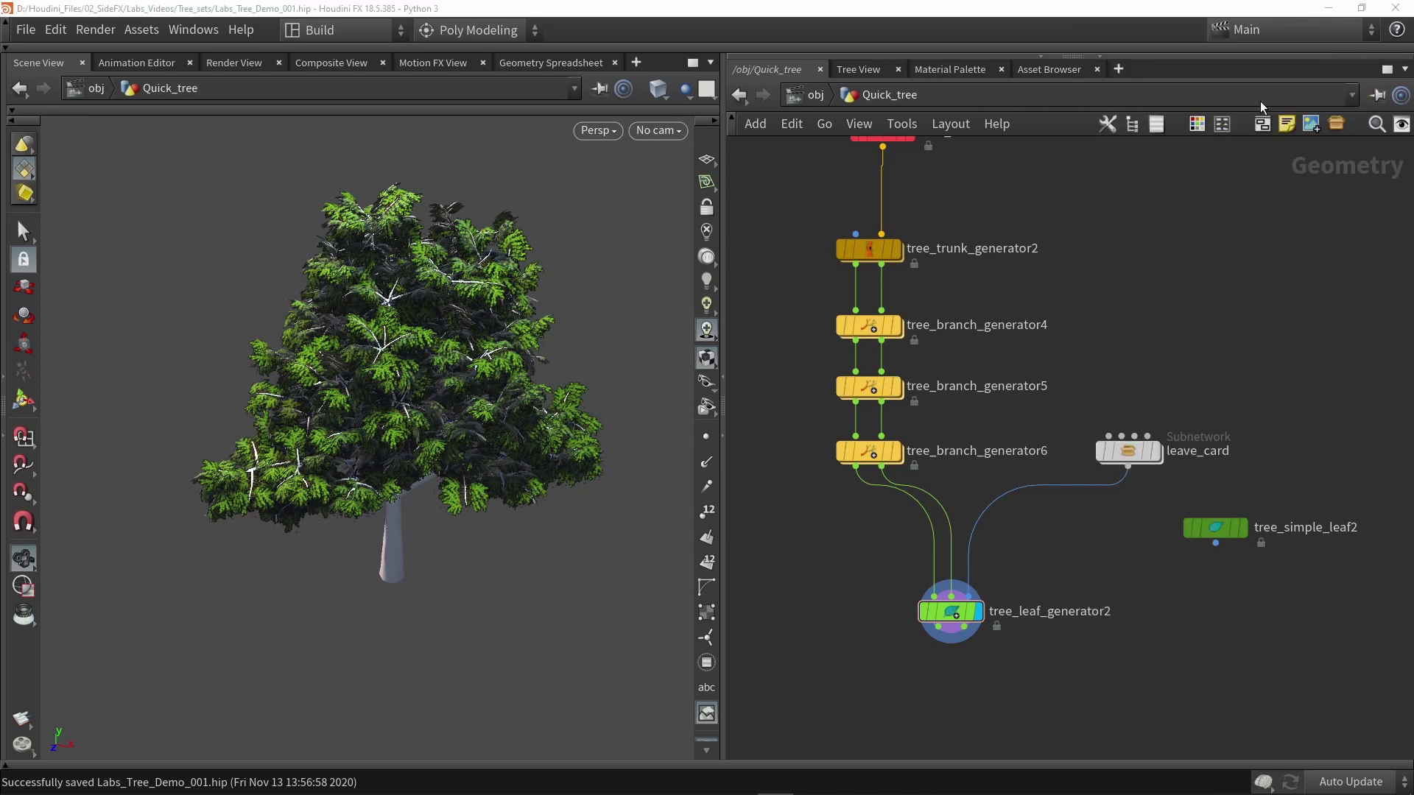
{"action": "left_click", "coordinate": [1028, 506]}
{"action": "left_click_drag", "start_coordinate": [1028, 507], "coordinate": [1127, 553]}
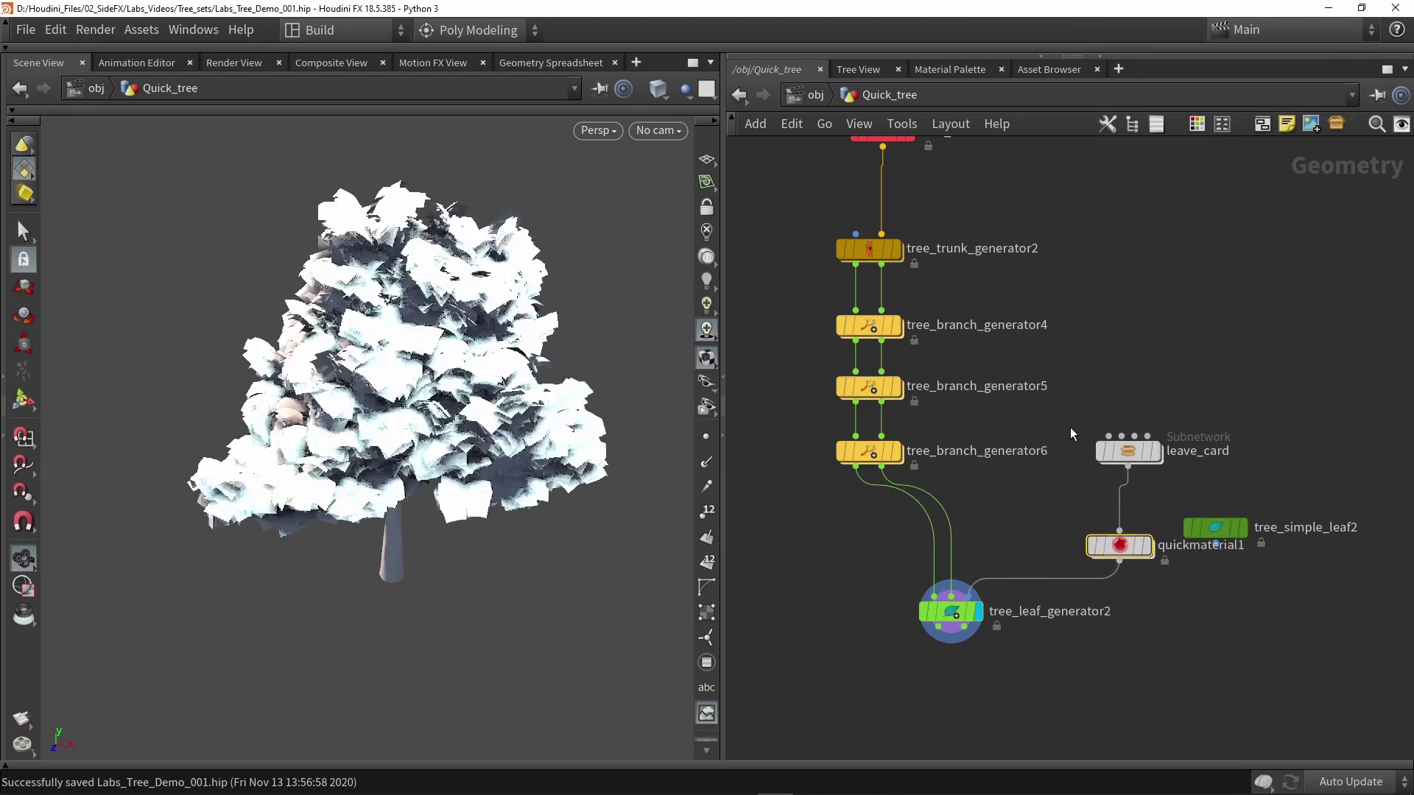
Step: Set quickmaterial1's base color texture to $HIP/Leaves_base_001.png and its opacity texture to $HIP/Trunk_base_001_Alpha.png
{"action": "key", "text": "p"}
{"action": "scroll", "coordinate": [963, 381], "scroll_direction": "up", "scroll_amount": 5}
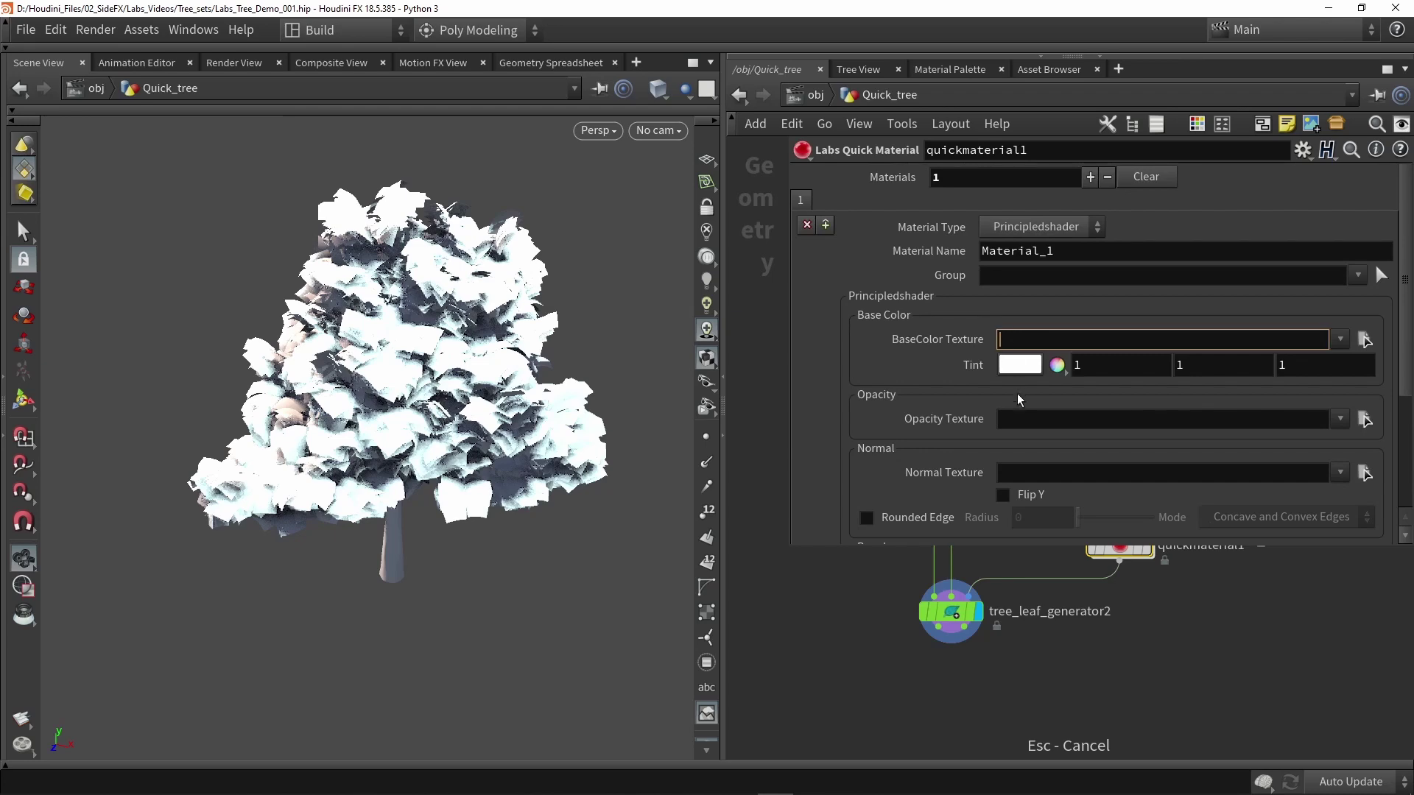
{"action": "left_click", "coordinate": [1039, 413]}
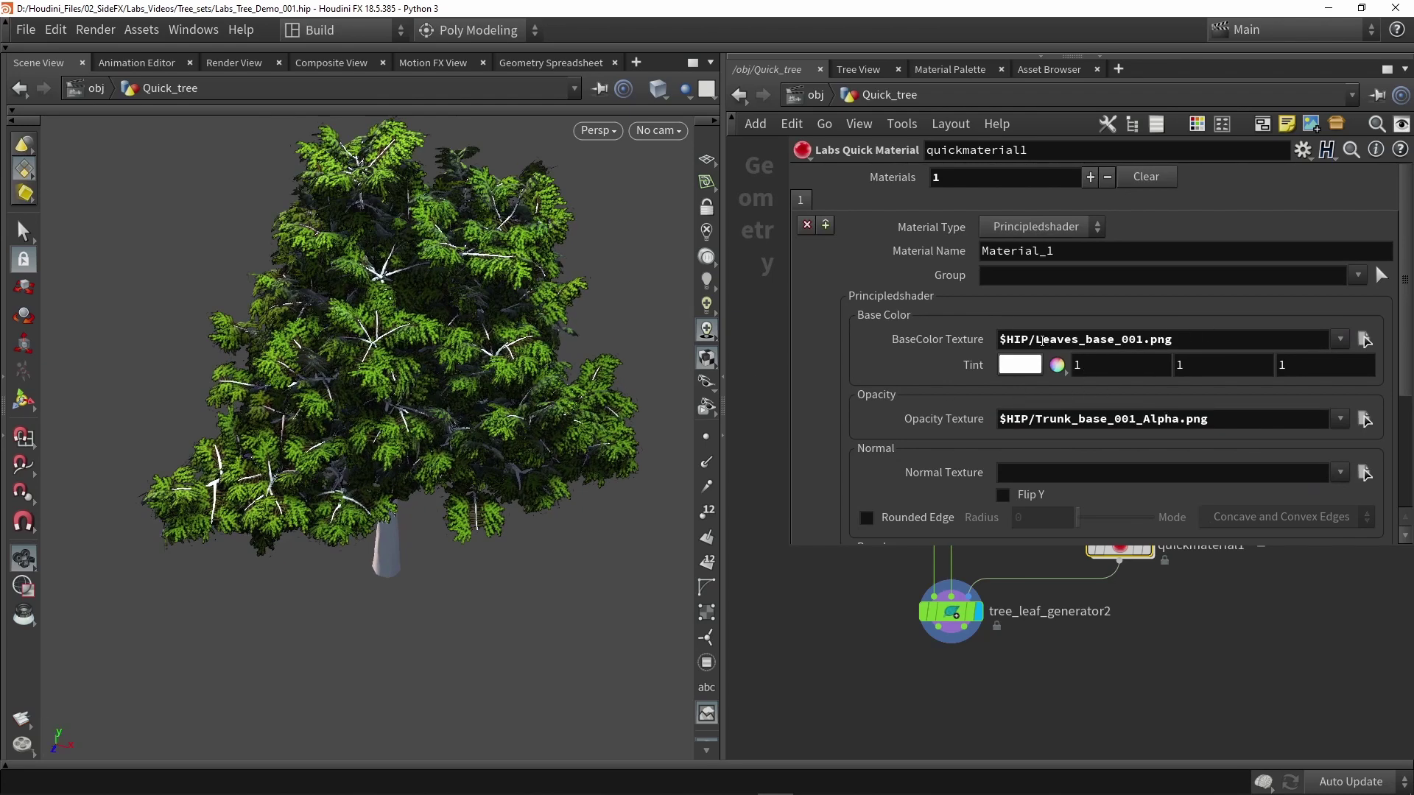
{"action": "double_click", "coordinate": [1044, 419]}
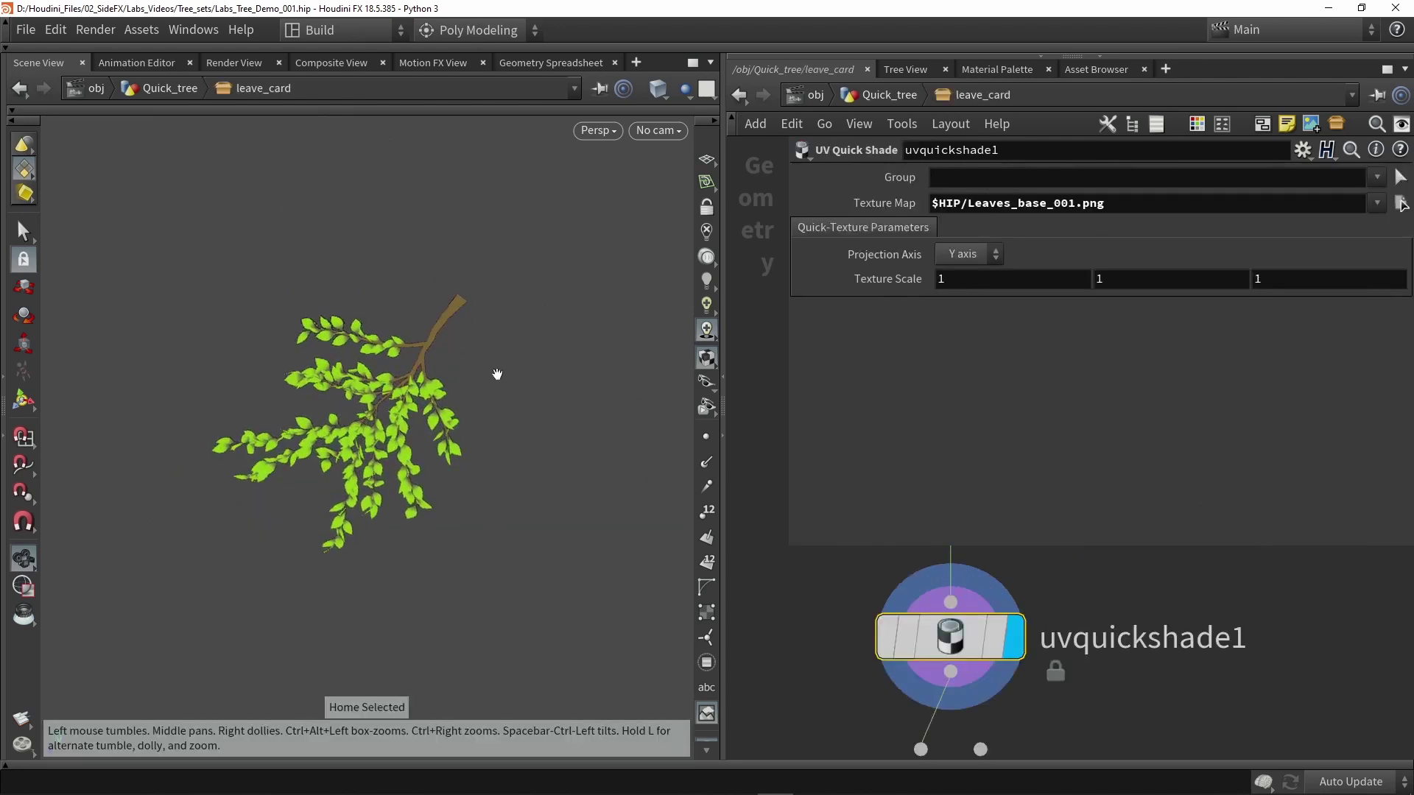
Step: Check the UV Quick Shade texture inside the leave_card subnetwork, return to Quick_tree and display quickmaterial1
{"action": "mouse_move", "coordinate": [930, 602]}
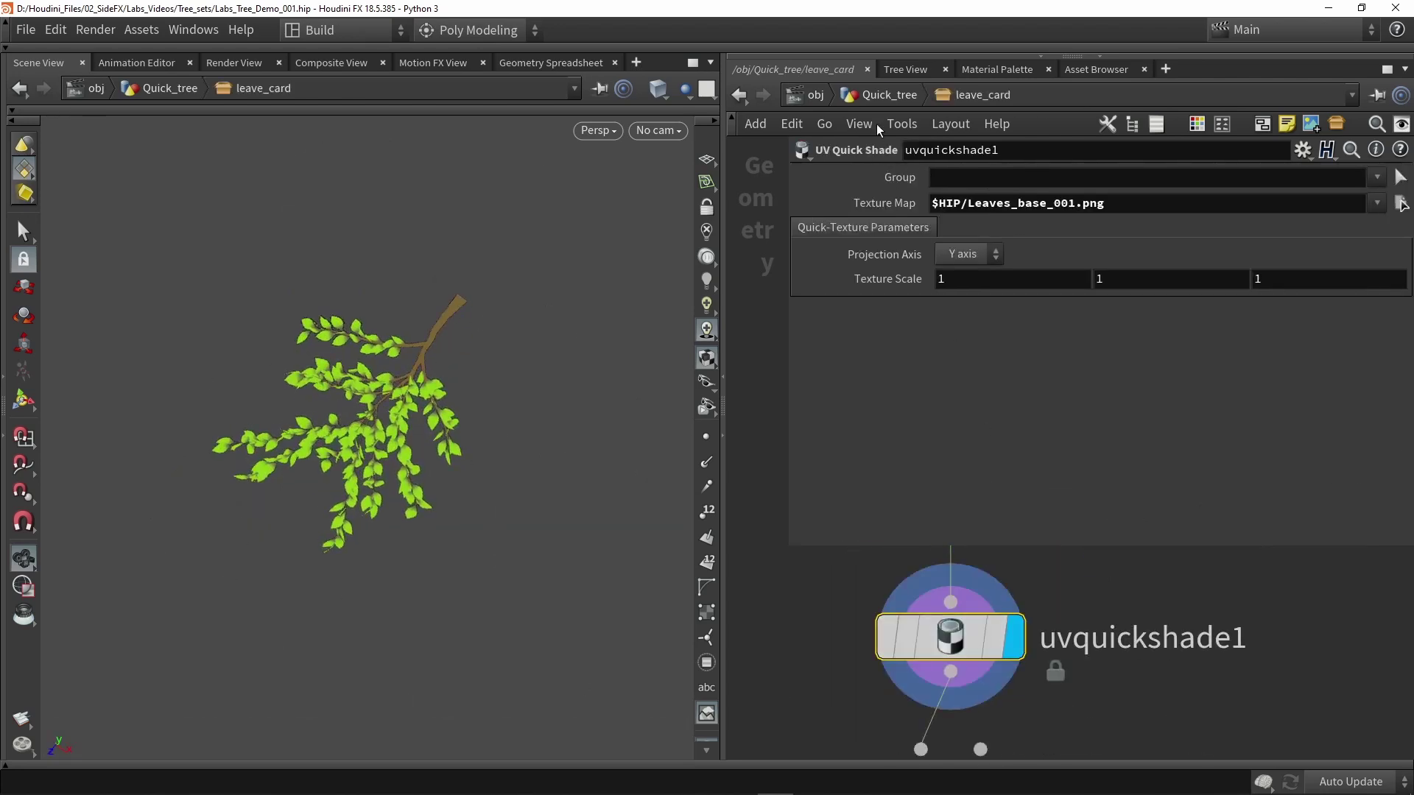
{"action": "left_click", "coordinate": [887, 95]}
{"action": "left_click", "coordinate": [1012, 670]}
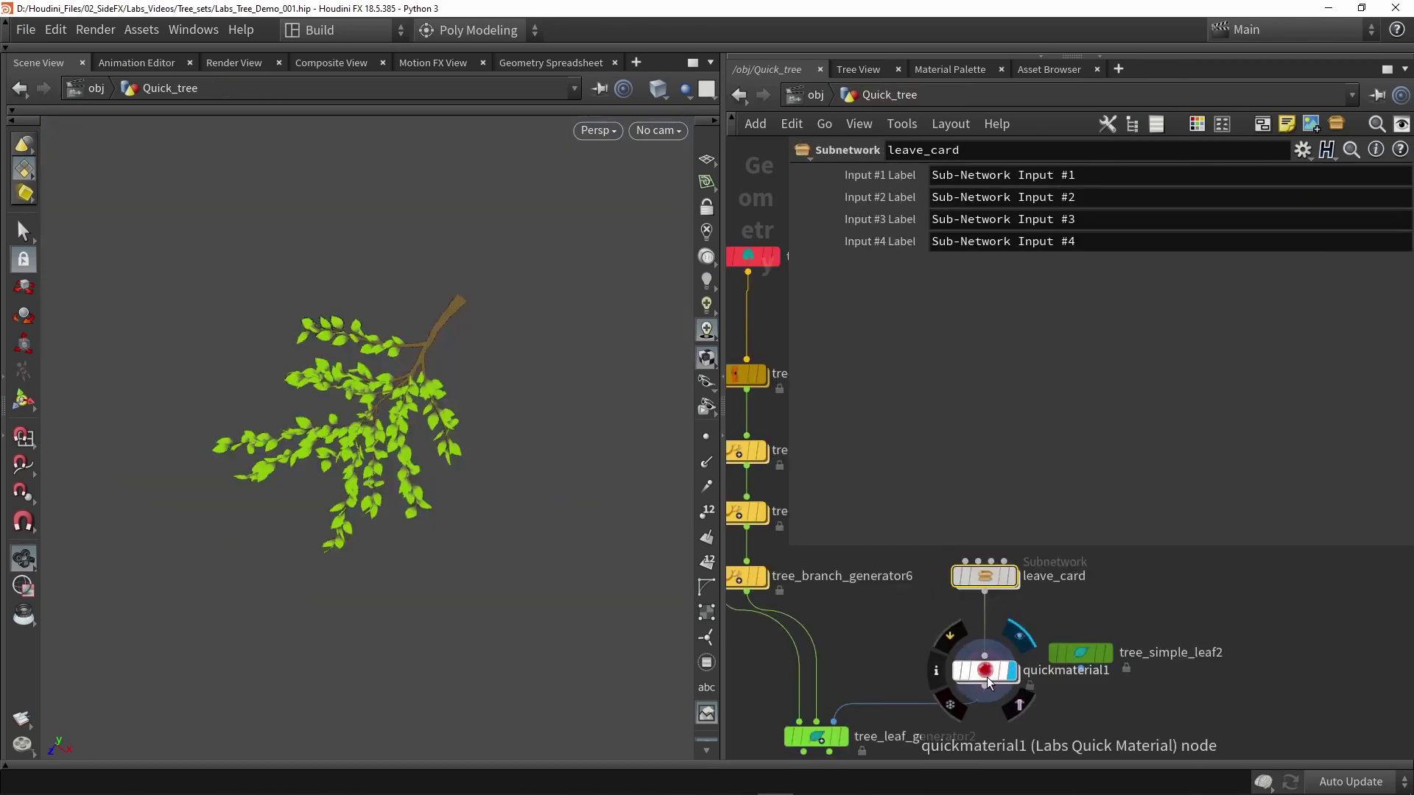
{"action": "left_click", "coordinate": [983, 670]}
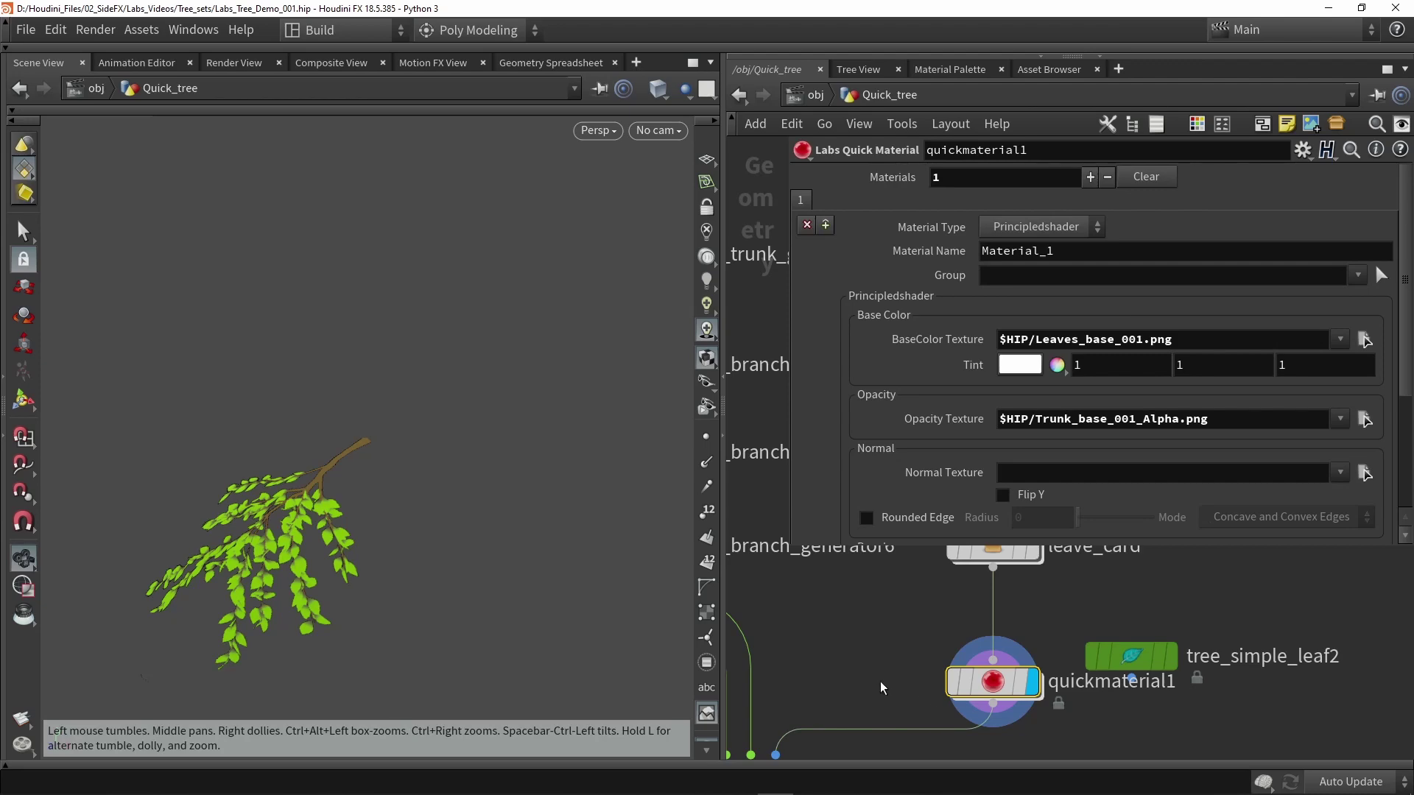
Step: Display tree_branch_generator6 and frame the bare, leafless tree
{"action": "scroll", "coordinate": [848, 687], "scroll_direction": "down", "scroll_amount": 2}
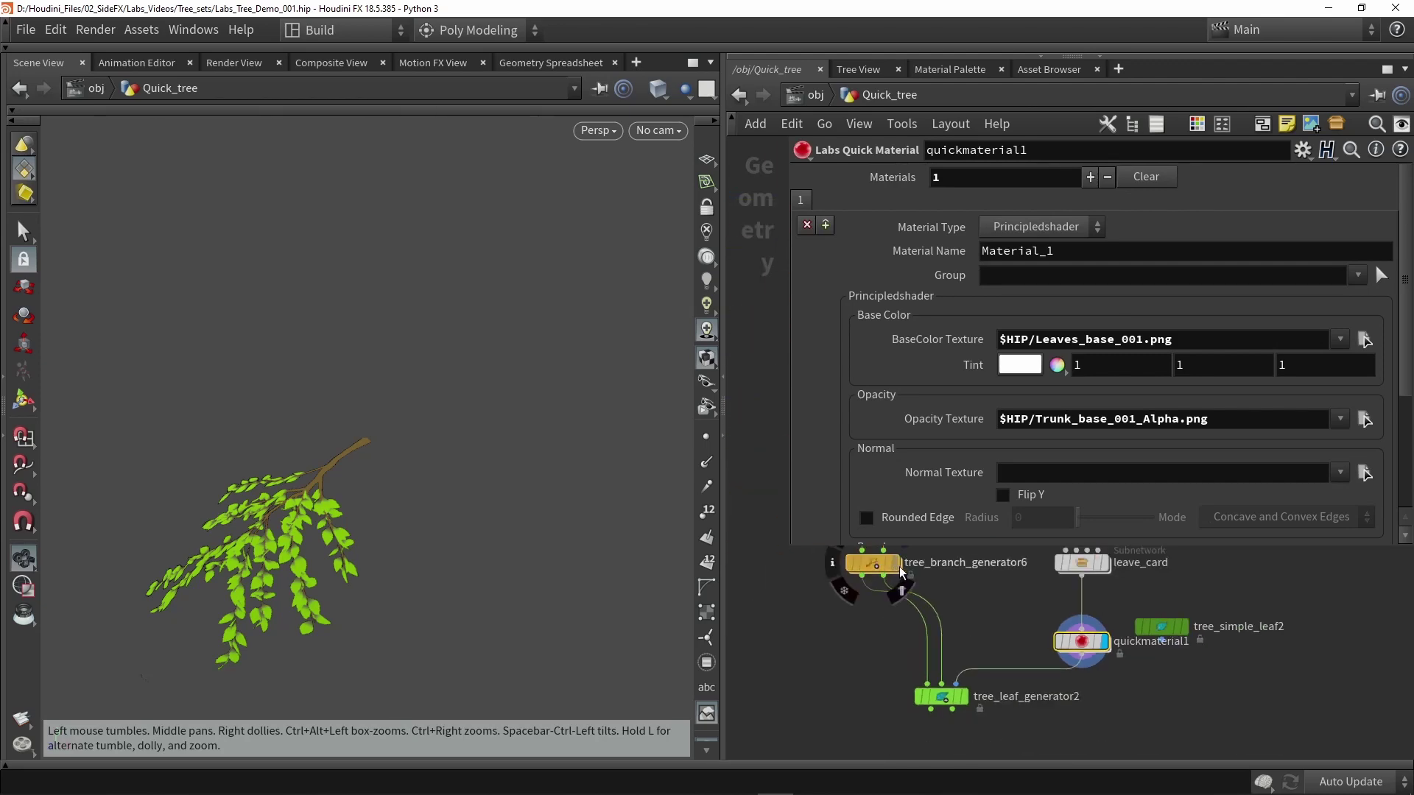
{"action": "left_click", "coordinate": [875, 566]}
{"action": "left_click", "coordinate": [875, 569]}
{"action": "key", "text": "g"}
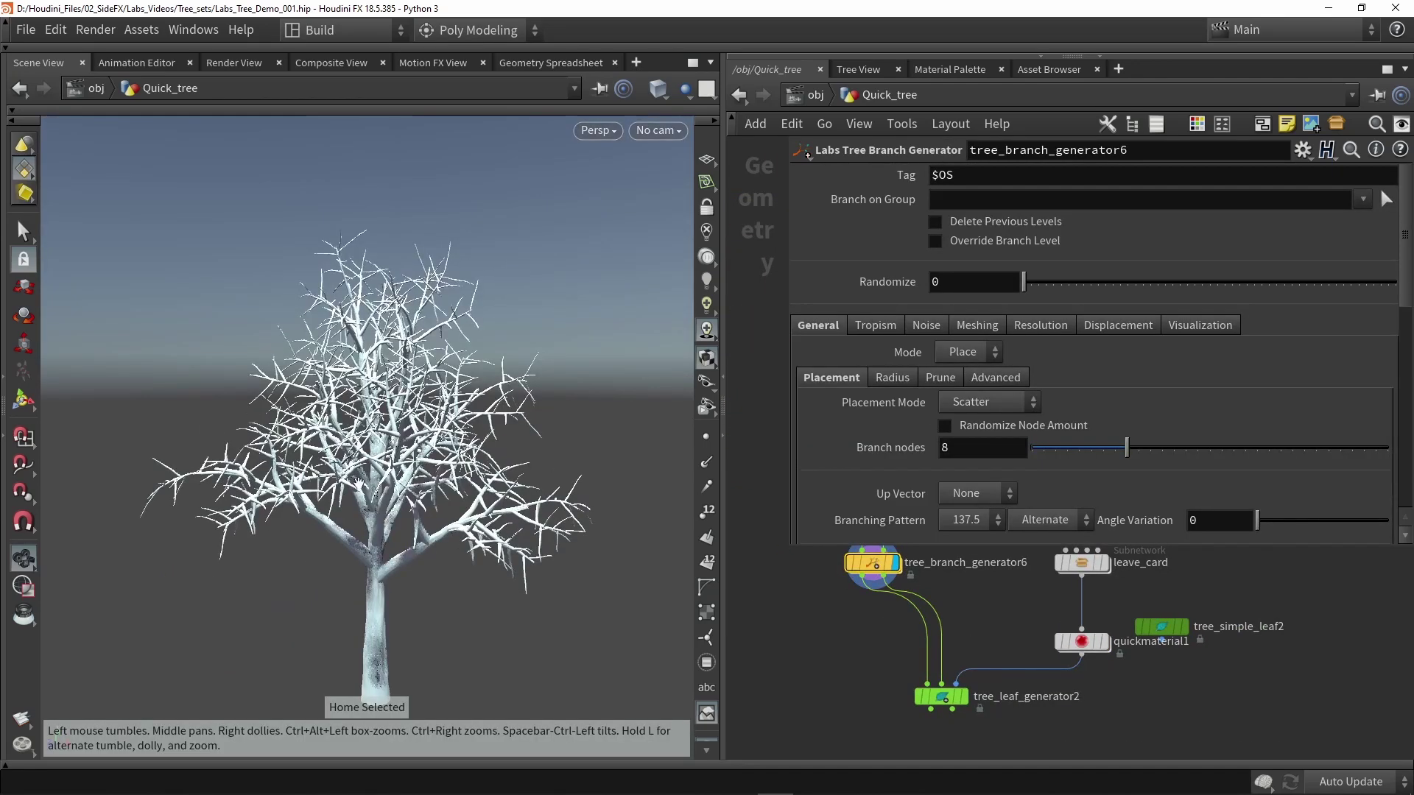
{"action": "left_click_drag", "start_coordinate": [377, 418], "coordinate": [409, 414]}
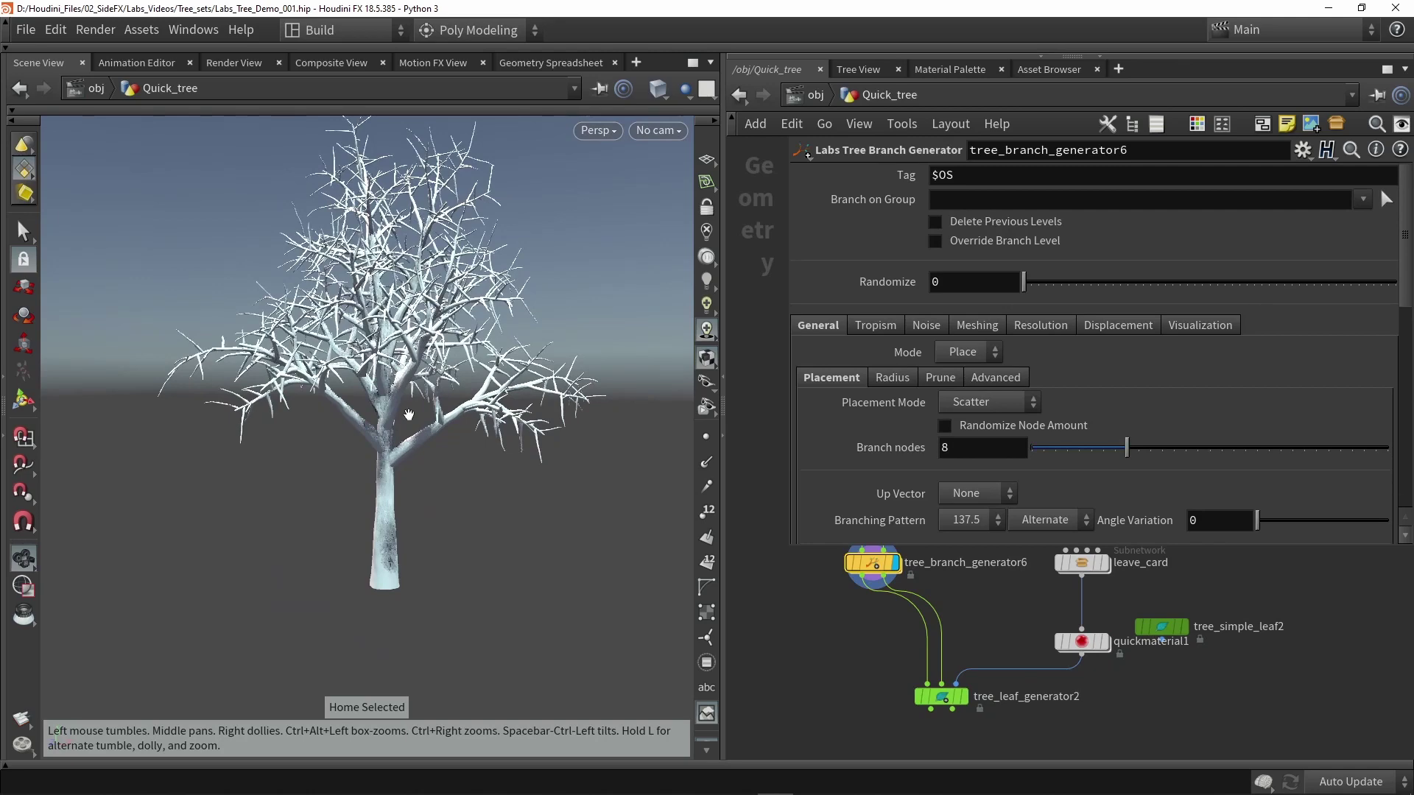
Step: Add a Labs Quick Material under tree_branch_generator6 with base color texture $HIP/Trunk_base_001.jpg, and check the bark on the trunk and branches
{"action": "key", "text": "Tab"}
{"action": "type", "text": "qui"}
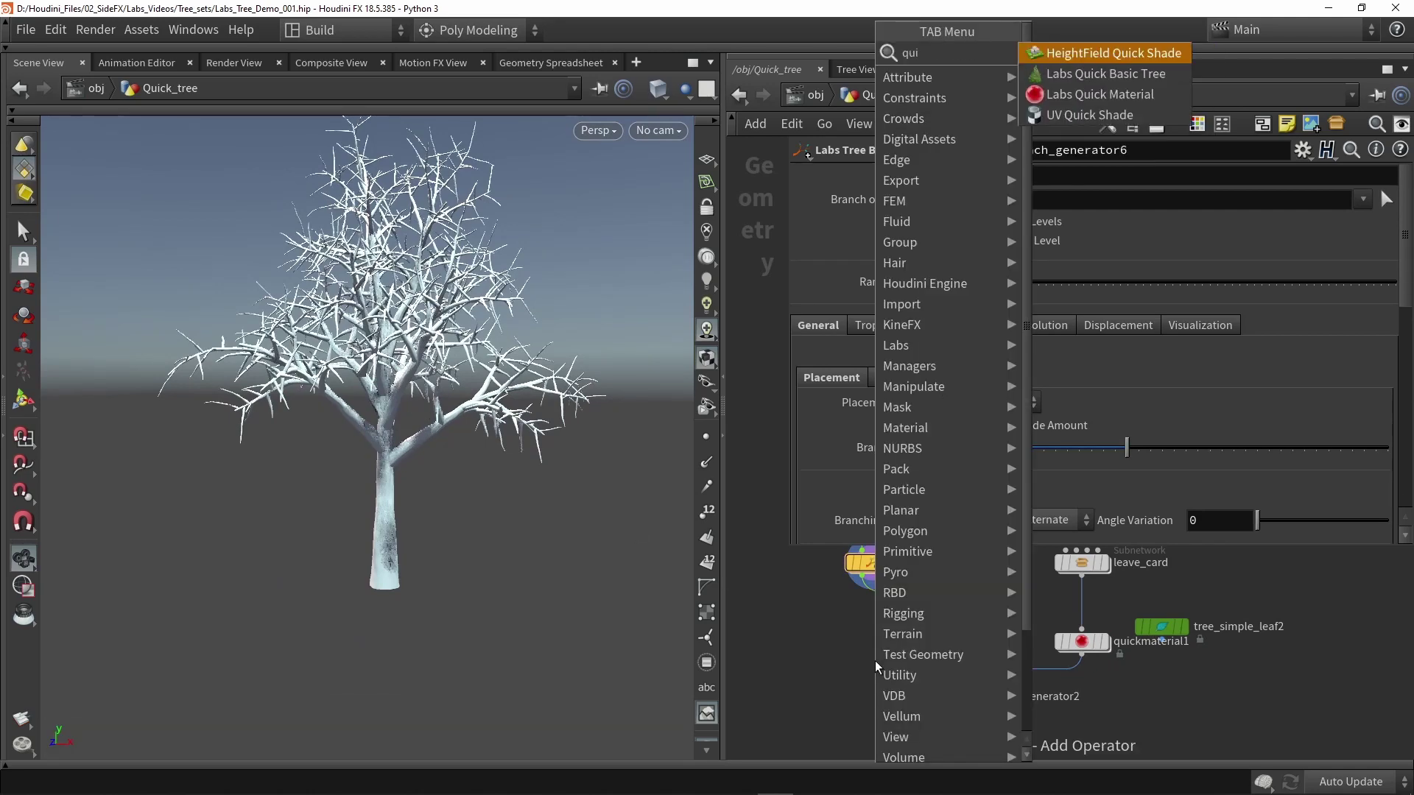
{"action": "left_click", "coordinate": [1128, 96]}
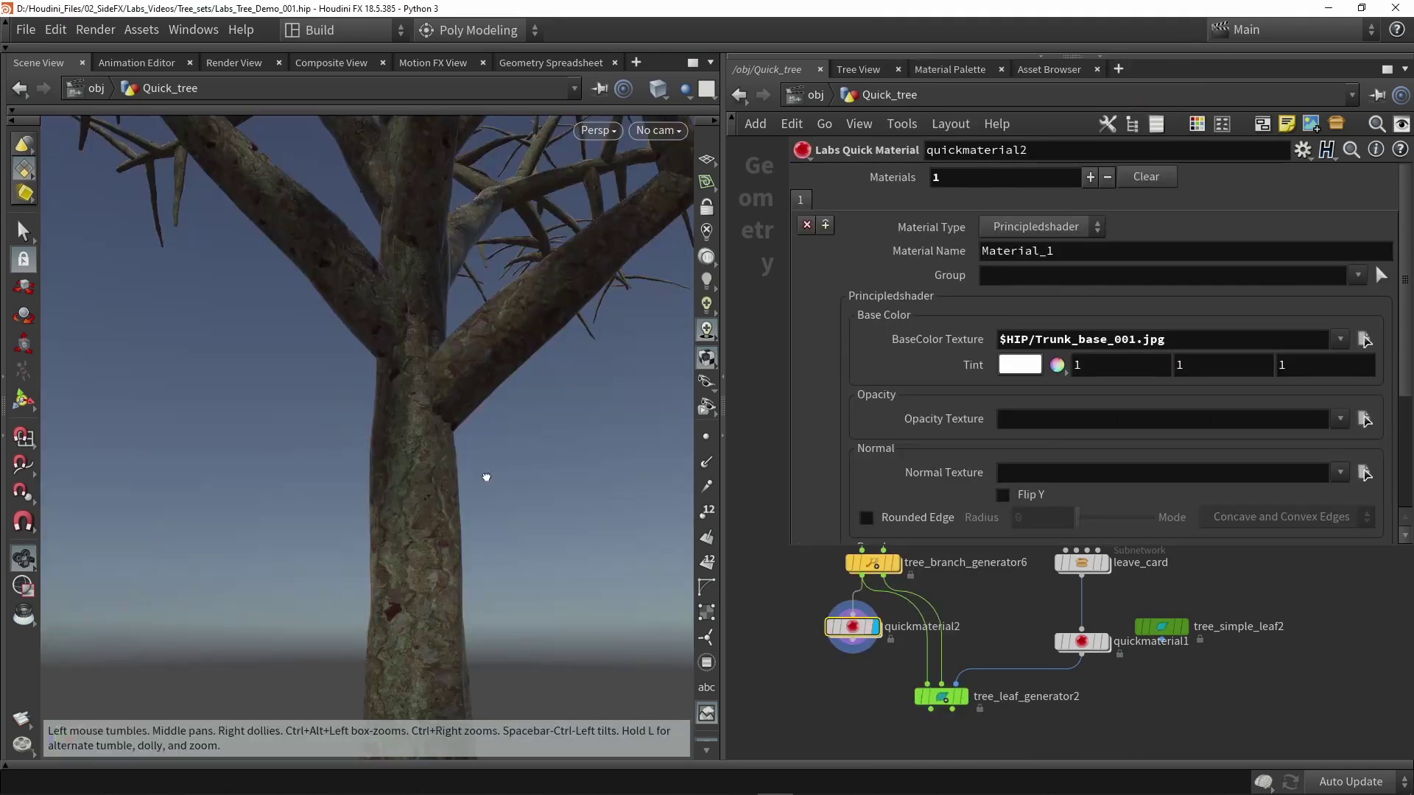
{"action": "left_click_drag", "start_coordinate": [483, 476], "coordinate": [428, 490]}
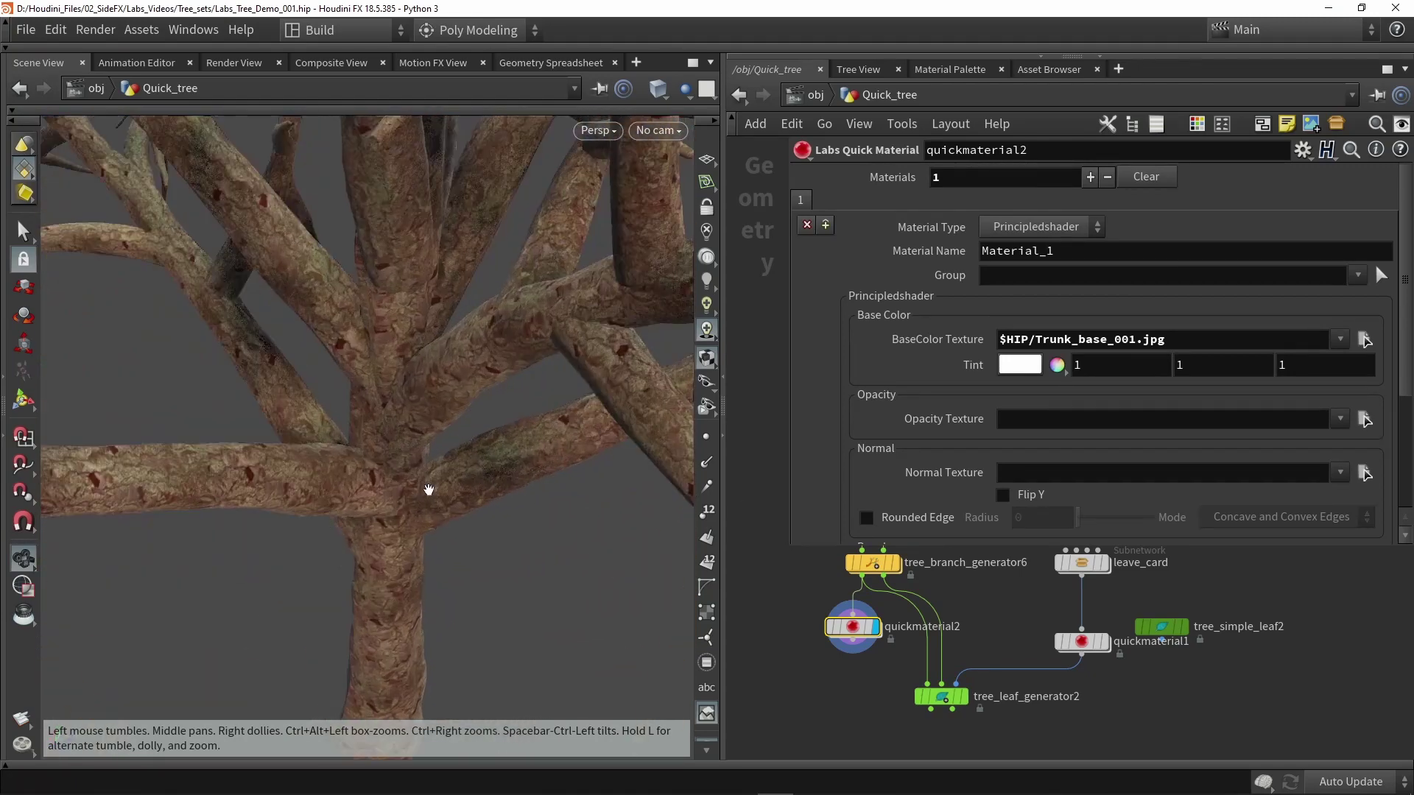
{"action": "scroll", "coordinate": [428, 490], "scroll_direction": "down", "scroll_amount": 10}
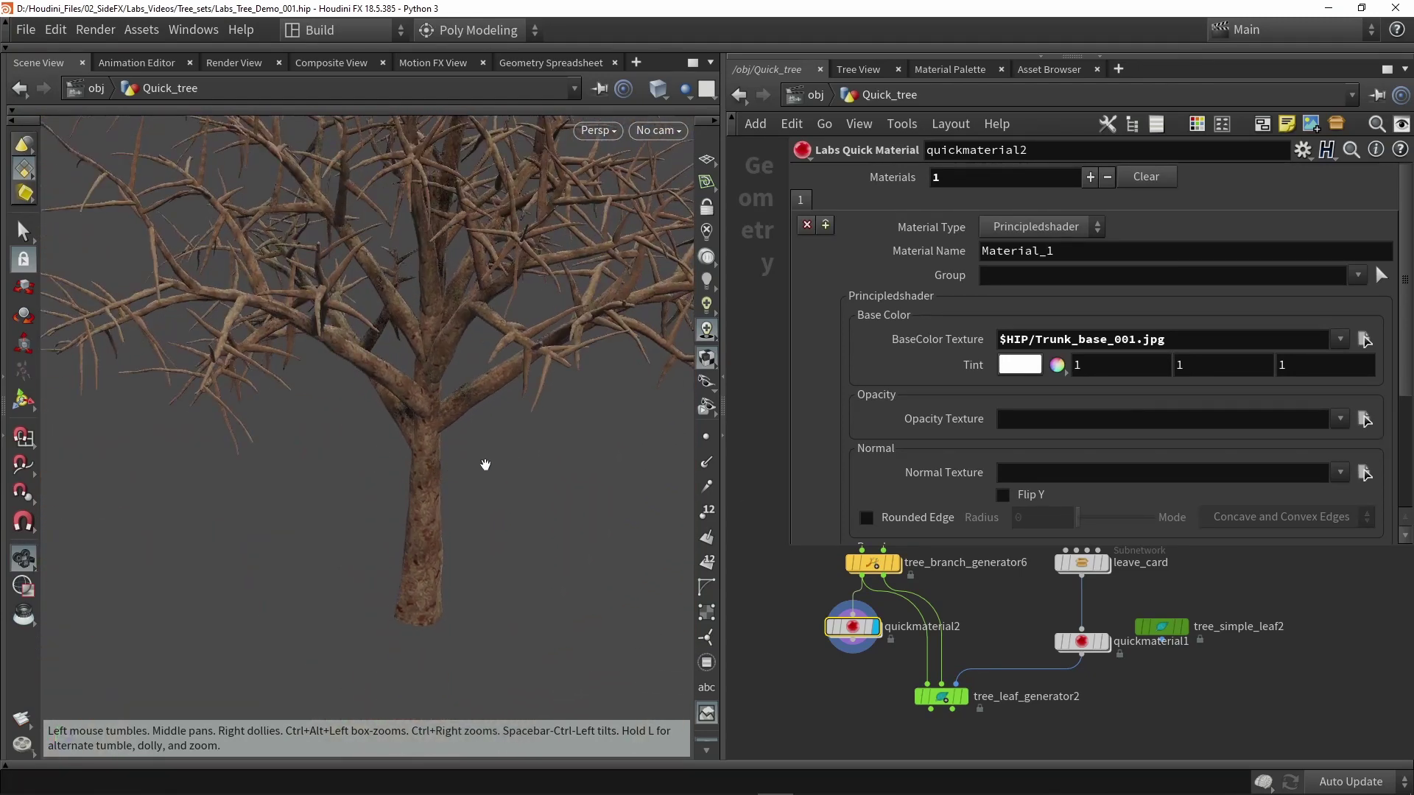
Step: Set quickmaterial2's opacity texture to $HIP/Trunk_base_001_Alpha.png and connect the node to the first input of tree_leaf_generator2
{"action": "left_click", "coordinate": [1006, 419]}
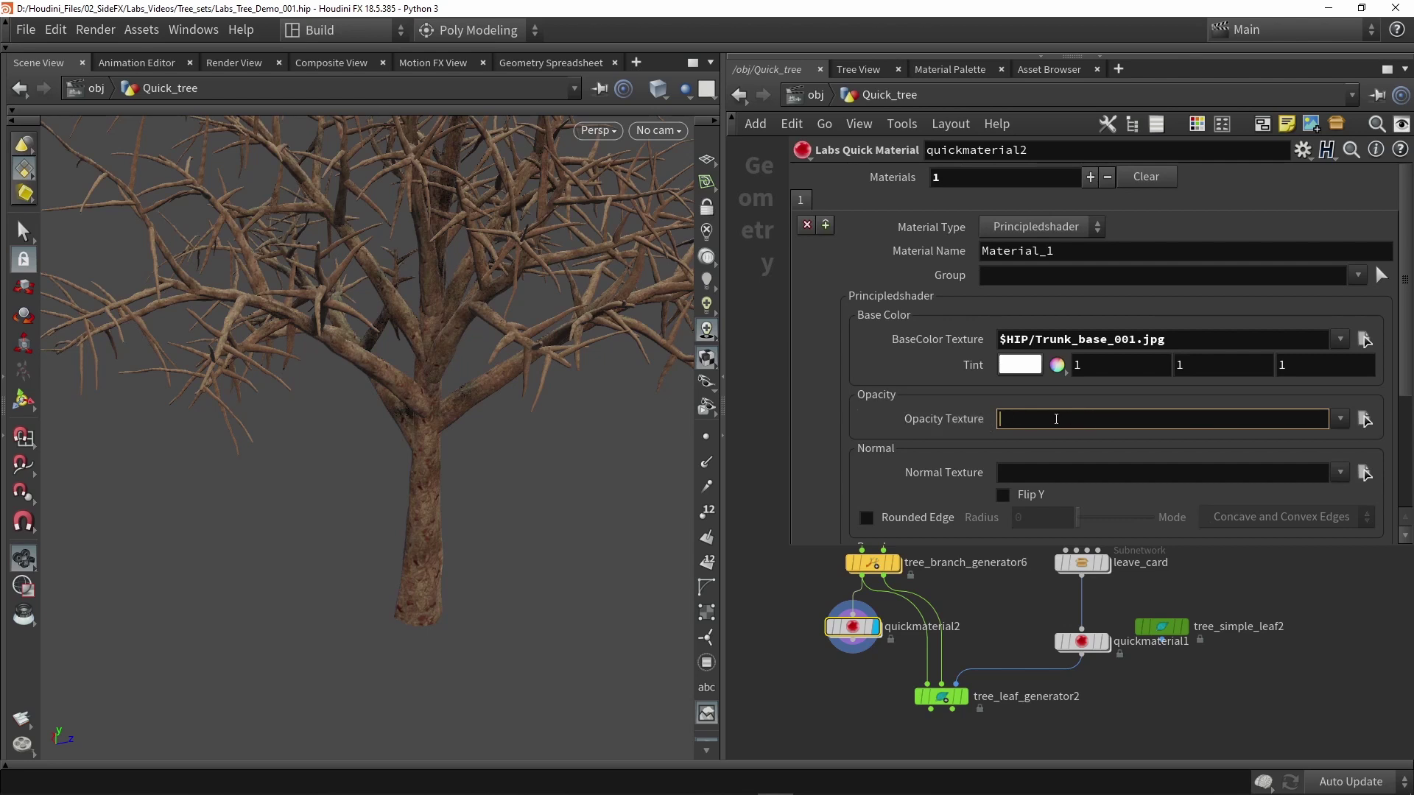
{"action": "type", "text": "$HIP/Trunk_base_001_Alpha.png"}
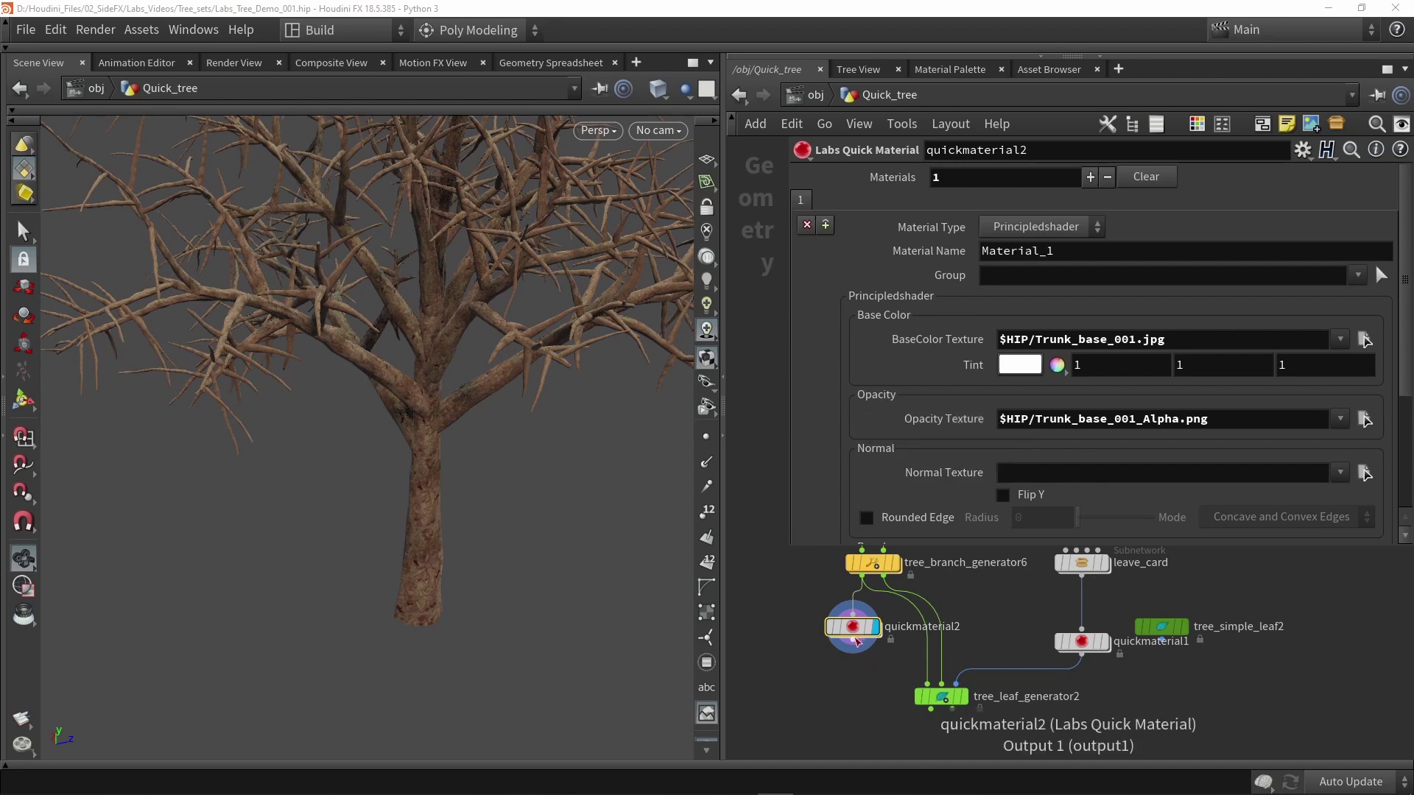
{"action": "left_click", "coordinate": [856, 647]}
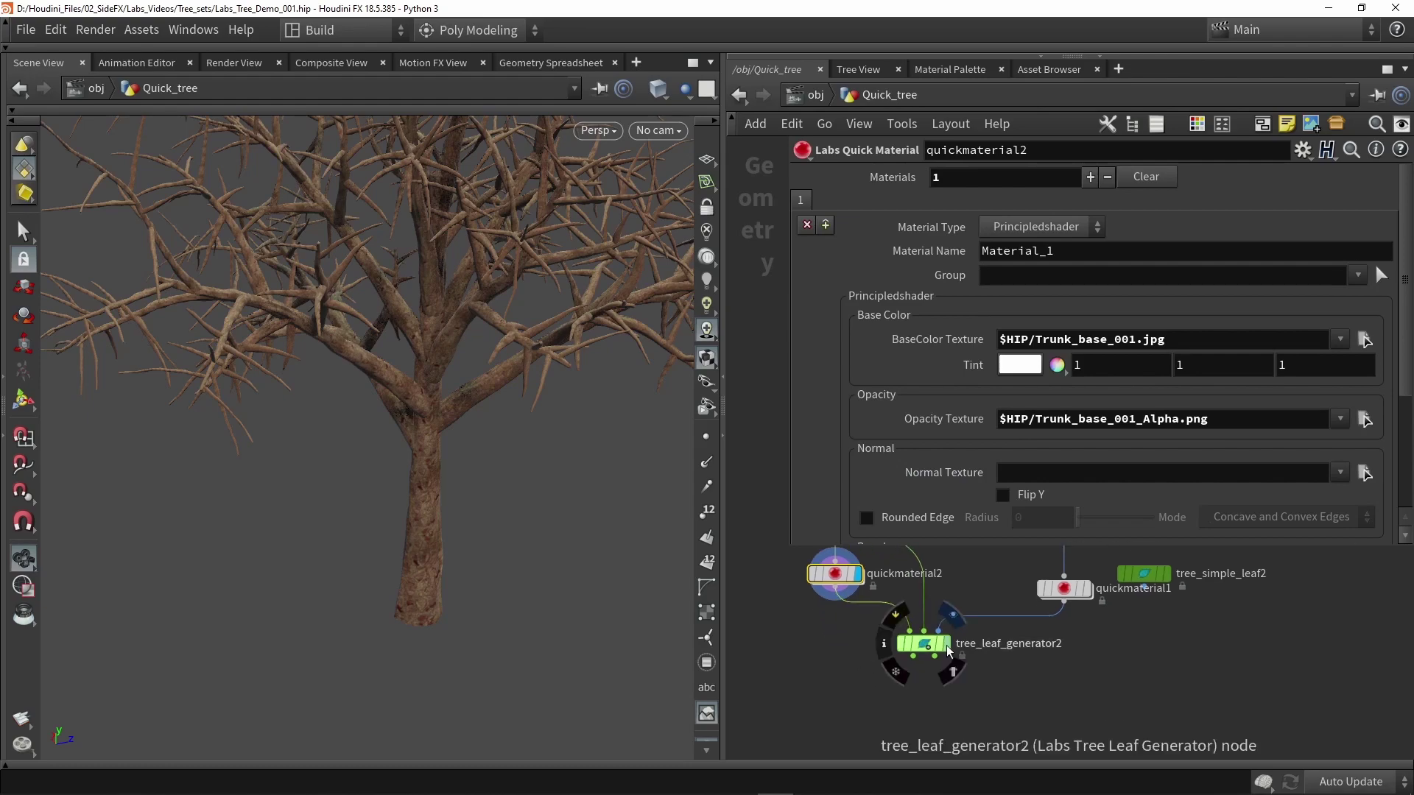
Step: Display tree_leaf_generator2, frame the whole tree and examine its textured trunk and foliage
{"action": "left_click", "coordinate": [924, 651]}
{"action": "left_click", "coordinate": [924, 651]}
{"action": "key", "text": "g"}
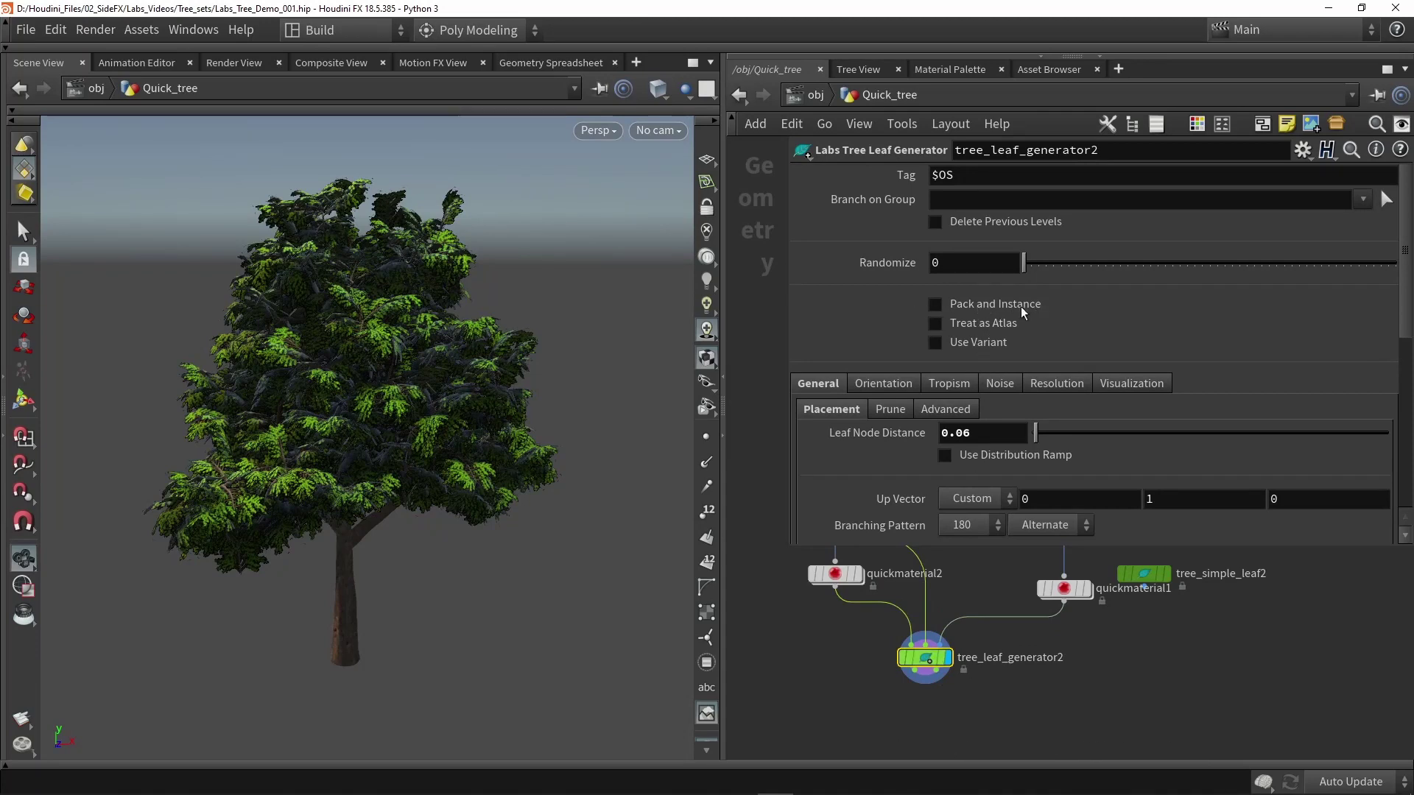
{"action": "left_click_drag", "start_coordinate": [472, 404], "coordinate": [455, 432]}
{"action": "right_click_drag", "start_coordinate": [454, 432], "coordinate": [396, 427]}
{"action": "scroll", "coordinate": [395, 427], "scroll_direction": "down", "scroll_amount": 5}
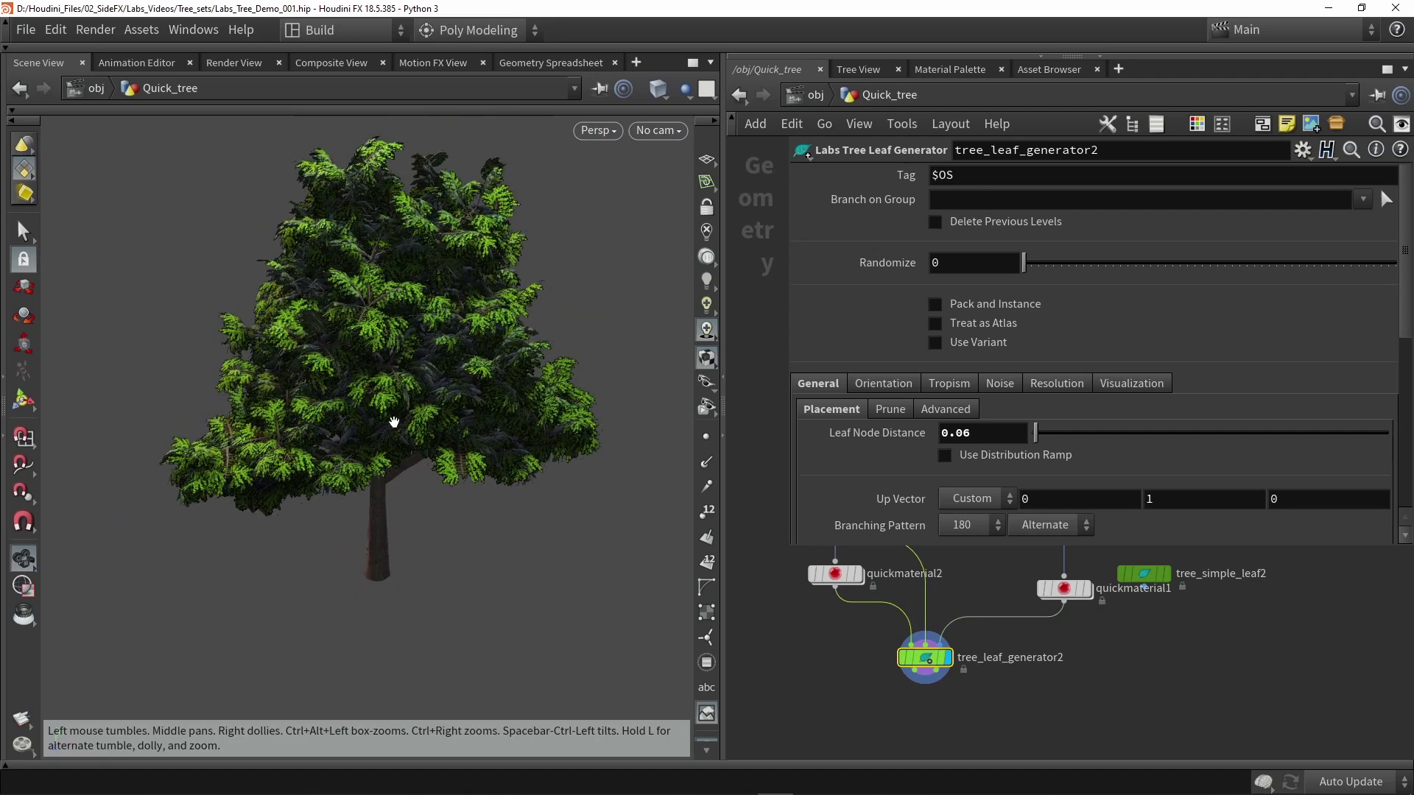
Step: Display grid1 with tree_leaf_generator2 as a template, and compare the grid with the tree in the front and perspective views
{"action": "scroll", "coordinate": [834, 655], "scroll_direction": "down", "scroll_amount": 2}
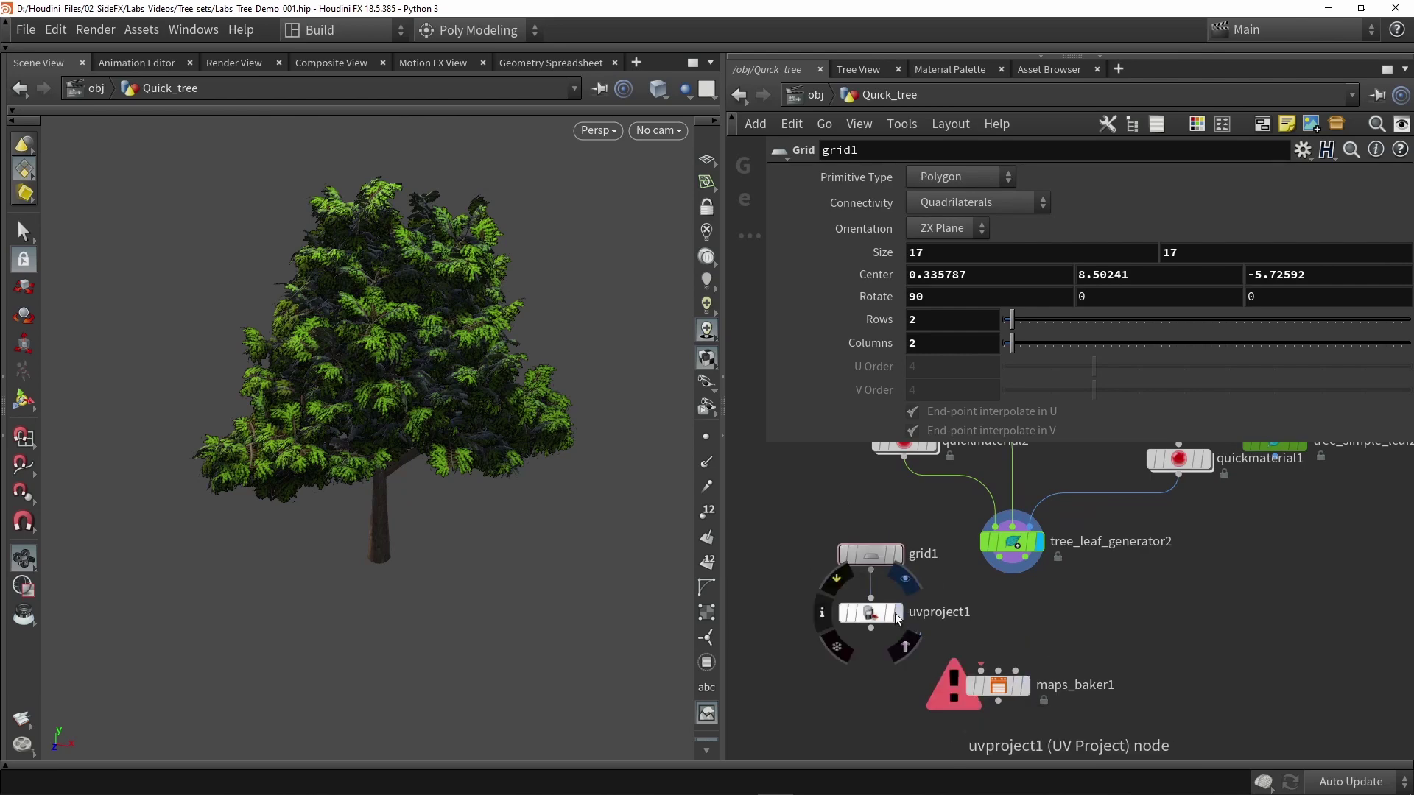
{"action": "left_click", "coordinate": [899, 554]}
{"action": "mouse_move", "coordinate": [1029, 549]}
{"action": "left_click", "coordinate": [1046, 574]}
{"action": "left_click_drag", "start_coordinate": [612, 415], "coordinate": [494, 454]}
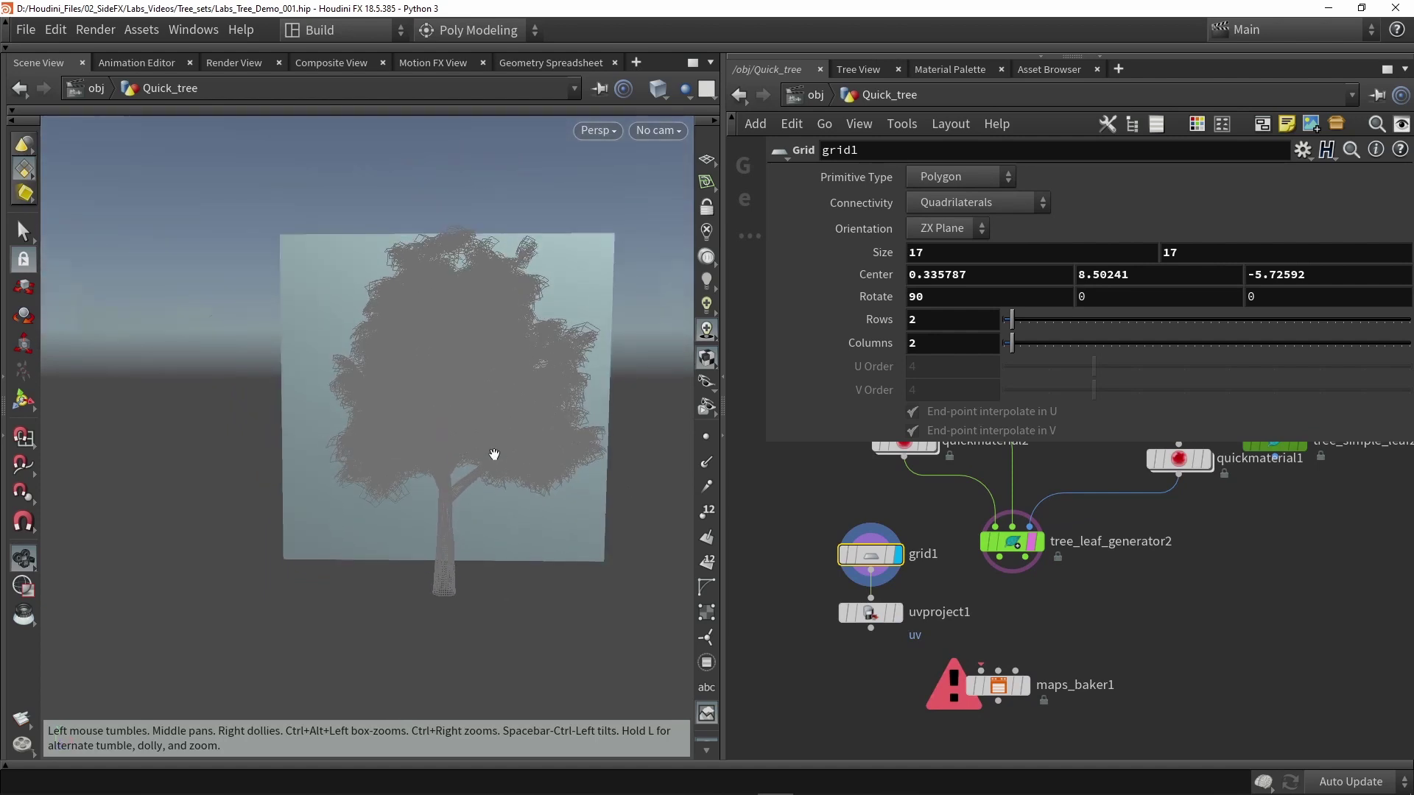
{"action": "key", "text": "space+3"}
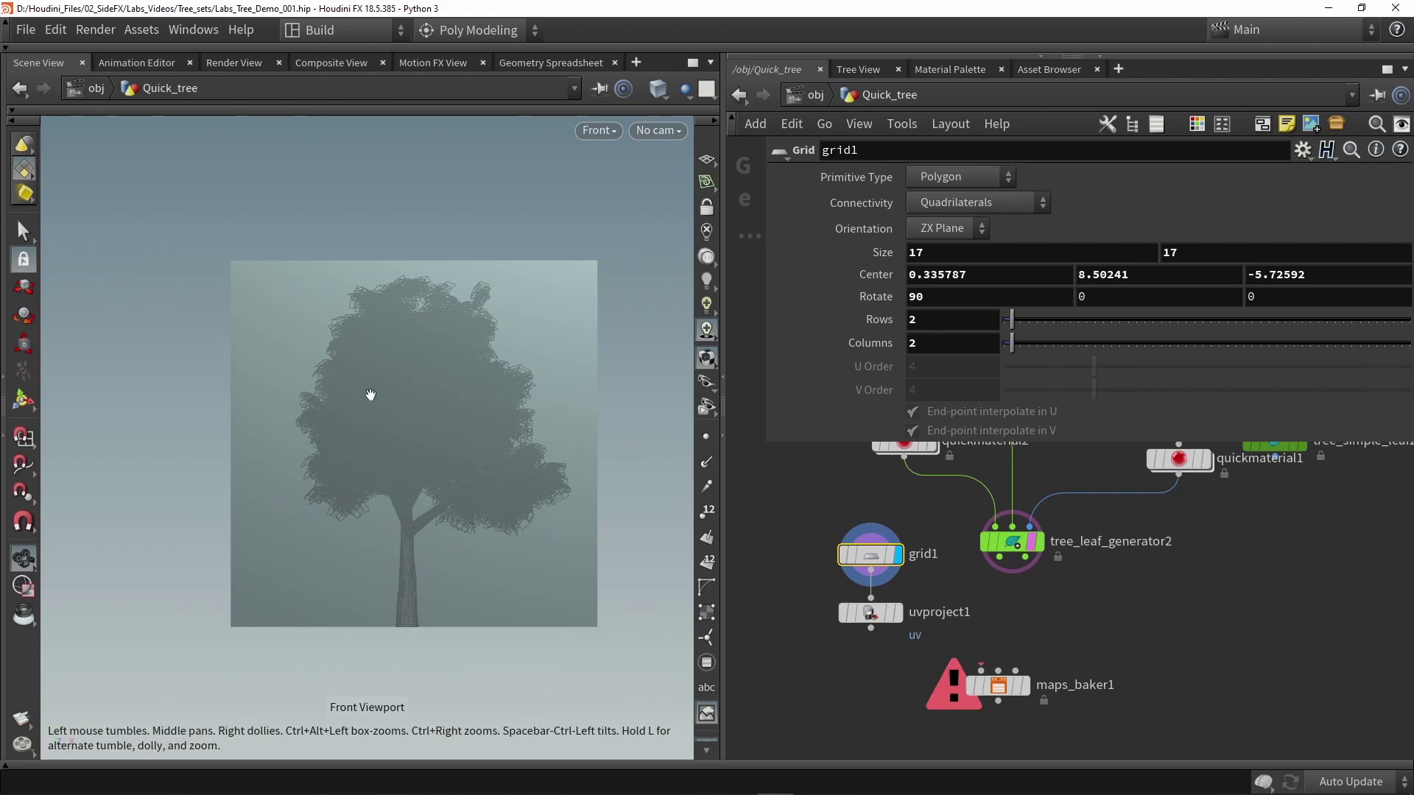
{"action": "key", "text": "space+1"}
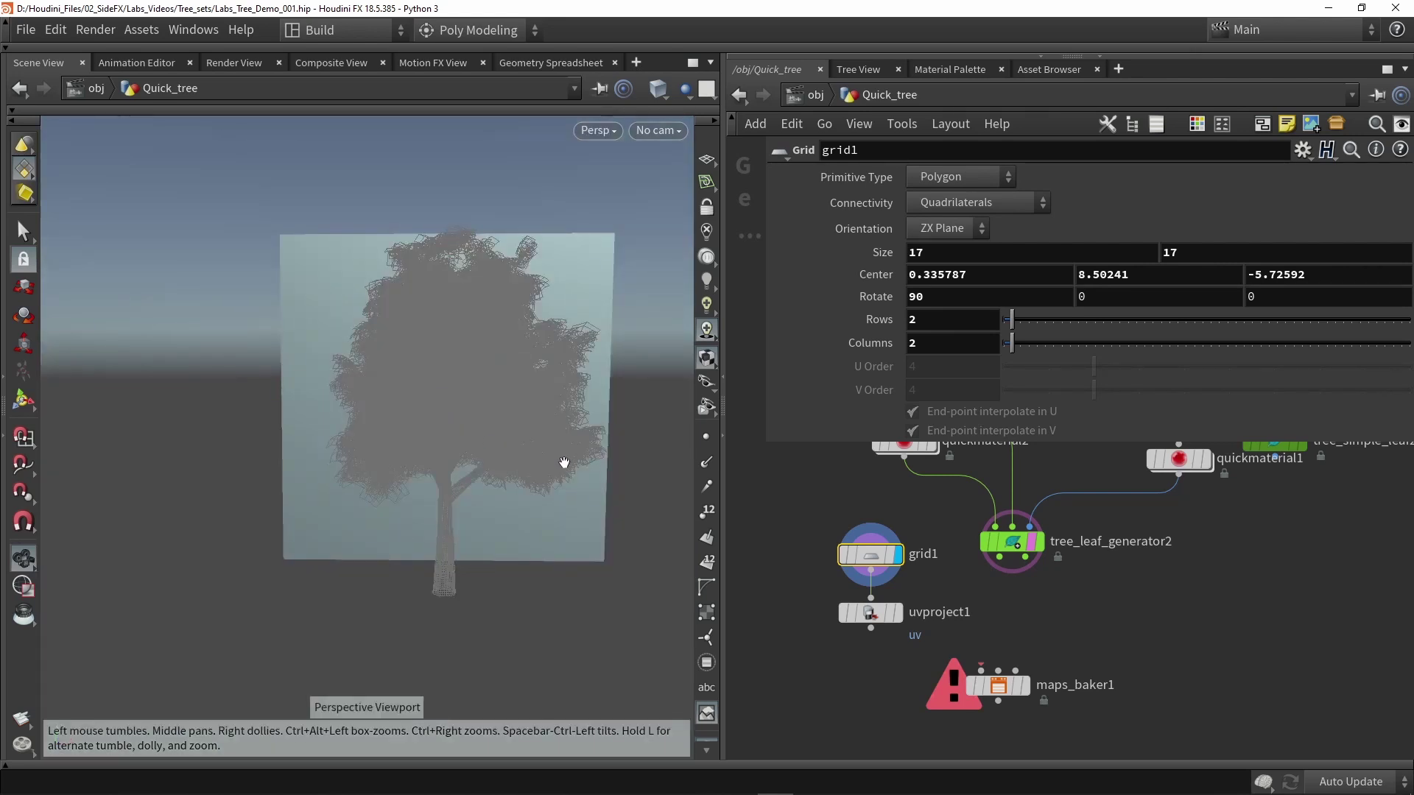
Step: Display uvproject1 and inspect its projection handle on the grid behind the tree
{"action": "left_click", "coordinate": [897, 613]}
{"action": "left_click", "coordinate": [875, 614]}
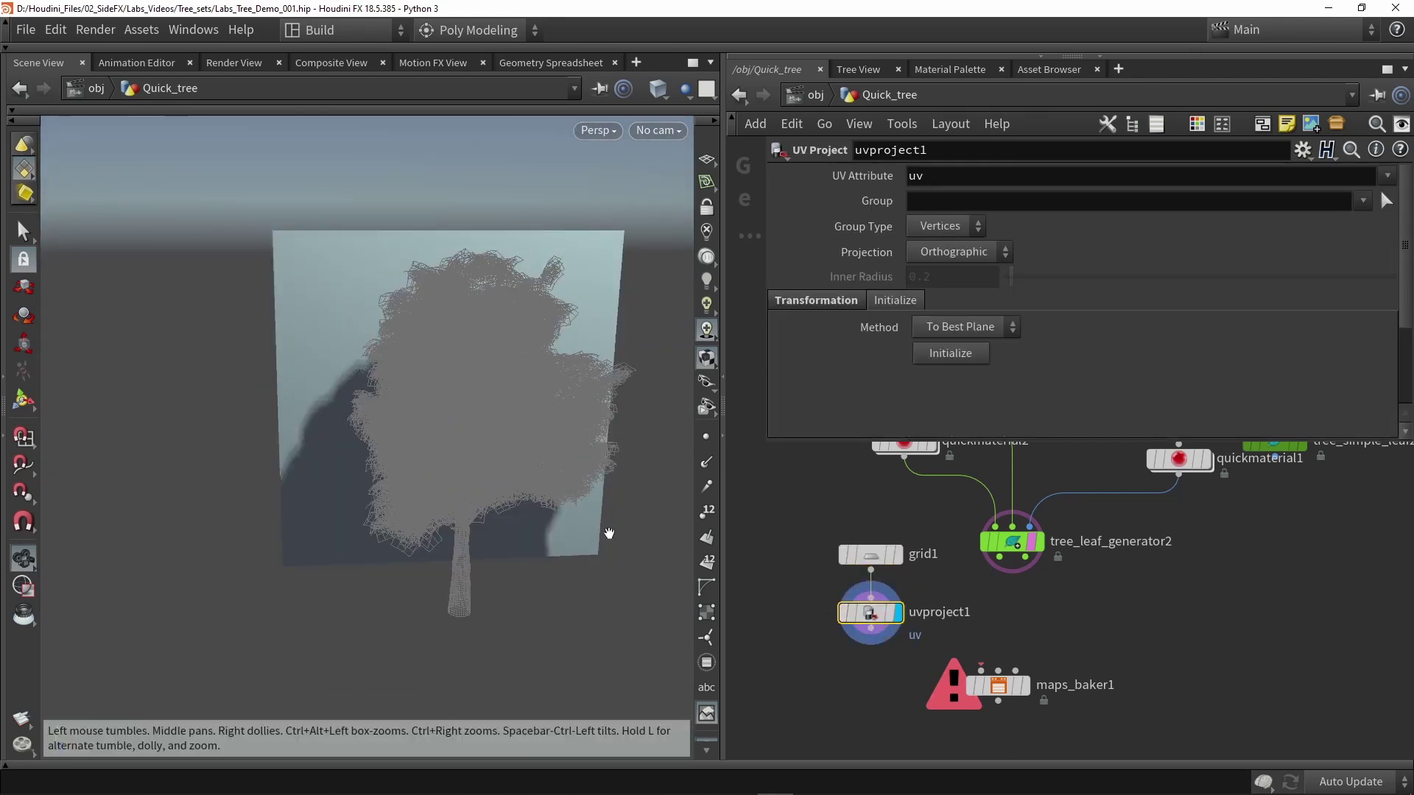
{"action": "left_click_drag", "start_coordinate": [92, 431], "coordinate": [124, 453], "text": "alt"}
{"action": "key", "text": "Return"}
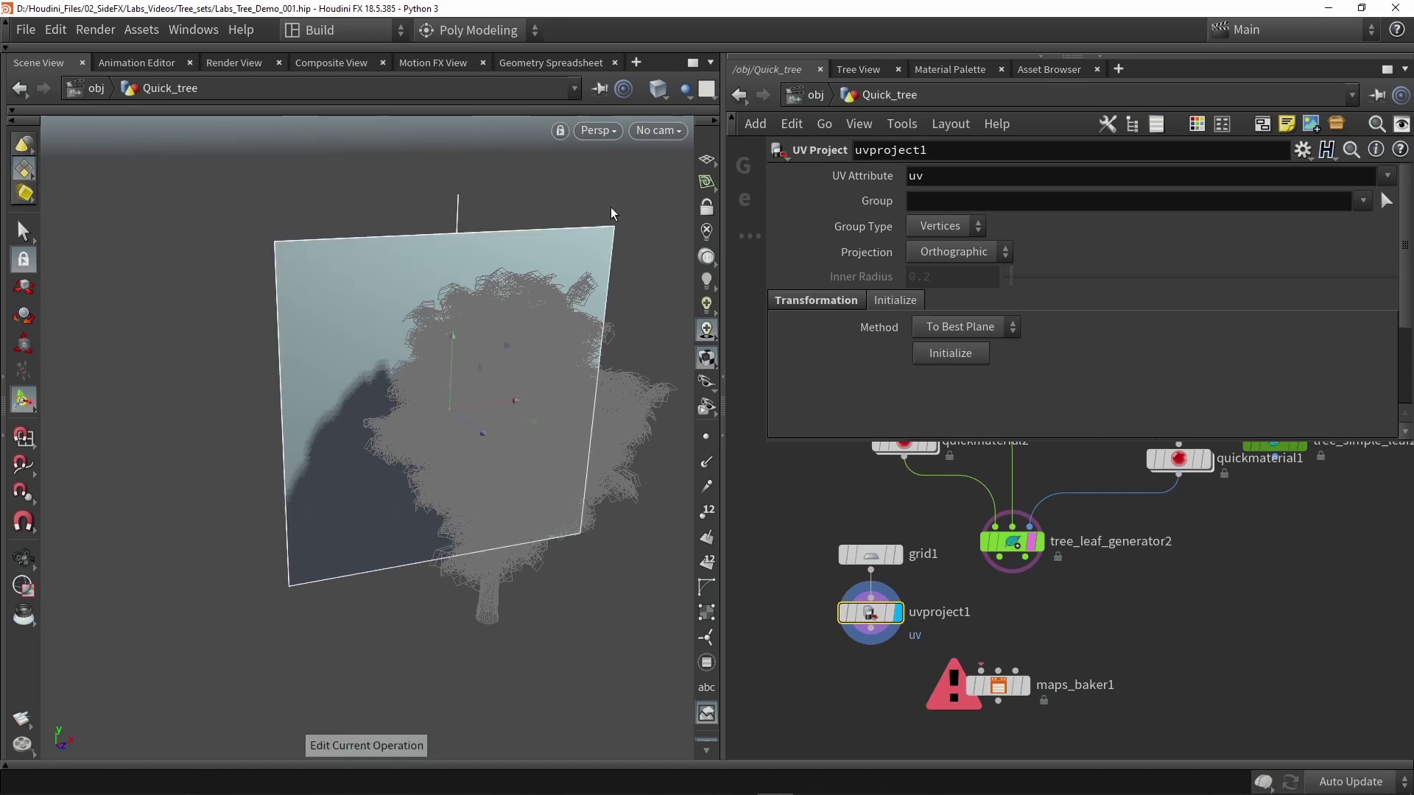
Step: Connect uvproject1 to the first input and tree_leaf_generator2 to the second input of maps_baker1, and display the baker
{"action": "left_click_drag", "start_coordinate": [871, 638], "coordinate": [981, 671]}
{"action": "left_click_drag", "start_coordinate": [999, 583], "coordinate": [998, 671]}
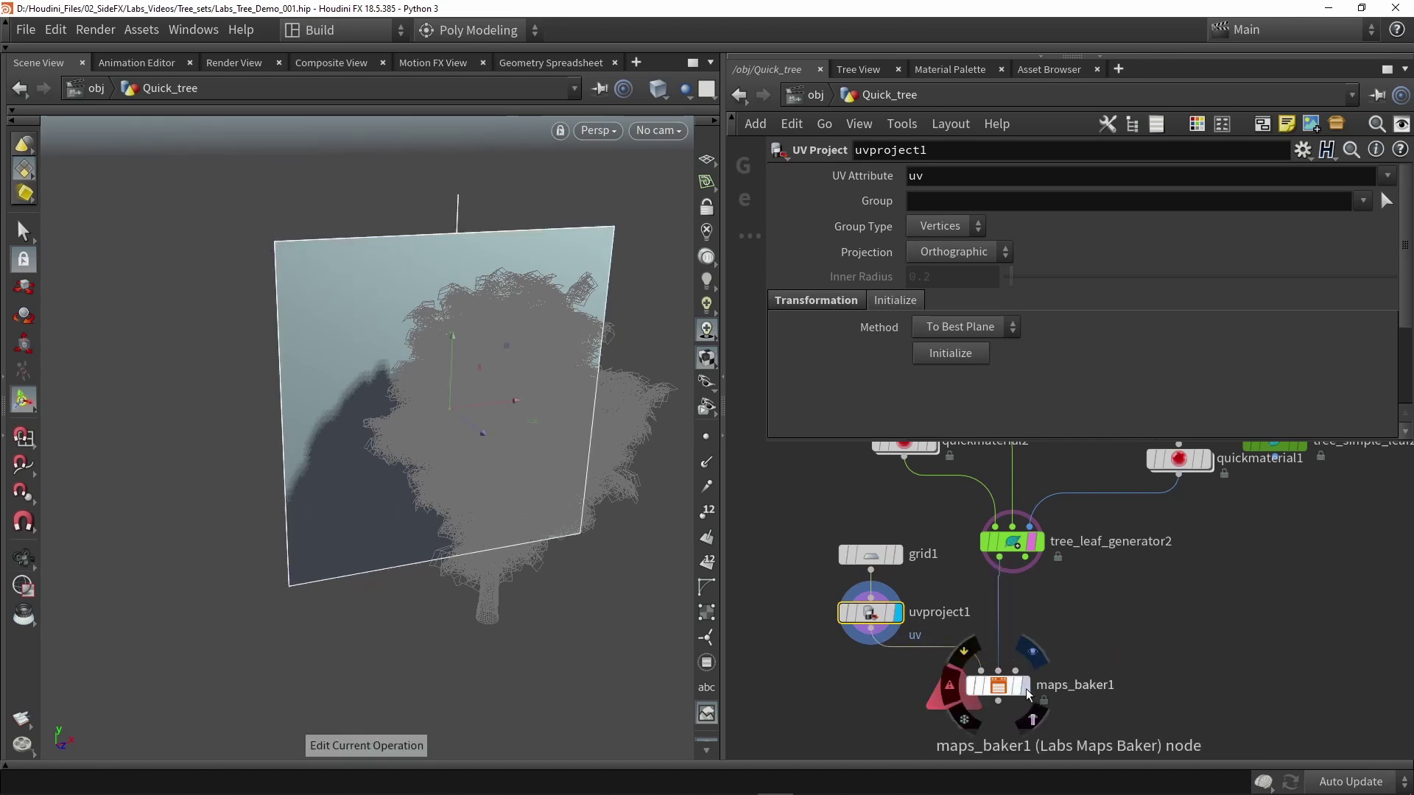
{"action": "left_click", "coordinate": [999, 689]}
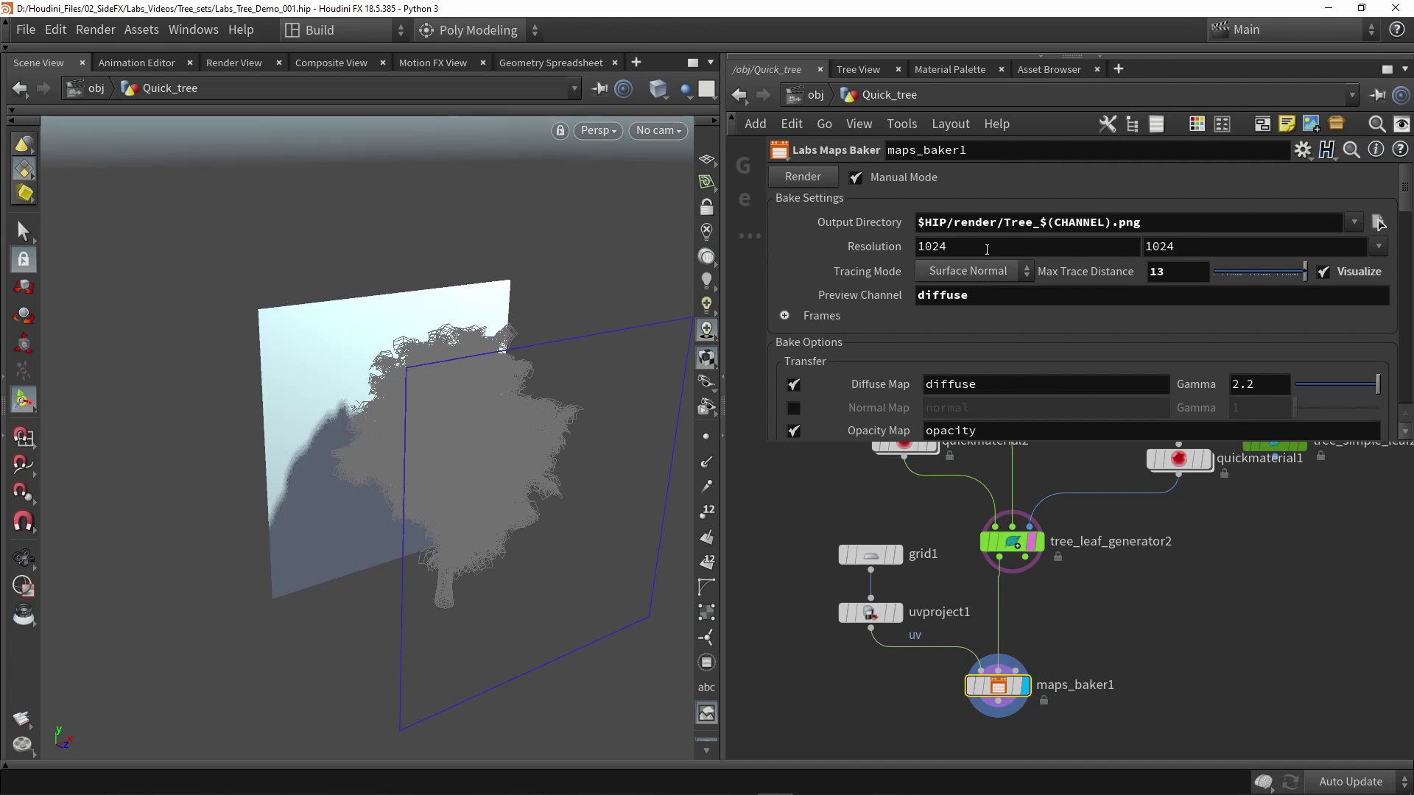
Step: Examine maps_baker1's Max Trace Distance setting and the visualized trace plane in relation to the tree
{"action": "left_click", "coordinate": [1152, 272]}
{"action": "left_click", "coordinate": [1176, 272]}
{"action": "left_click", "coordinate": [922, 670]}
{"action": "key", "text": "Escape"}
{"action": "left_click_drag", "start_coordinate": [405, 474], "coordinate": [390, 432]}
{"action": "mouse_move", "coordinate": [427, 375]}
{"action": "left_mouse_down", "text": "alt"}
{"action": "mouse_move", "coordinate": [389, 372]}
{"action": "mouse_move", "coordinate": [412, 368]}
{"action": "left_mouse_up", "text": "alt"}
{"action": "scroll", "coordinate": [981, 280], "scroll_direction": "down", "scroll_amount": 2}
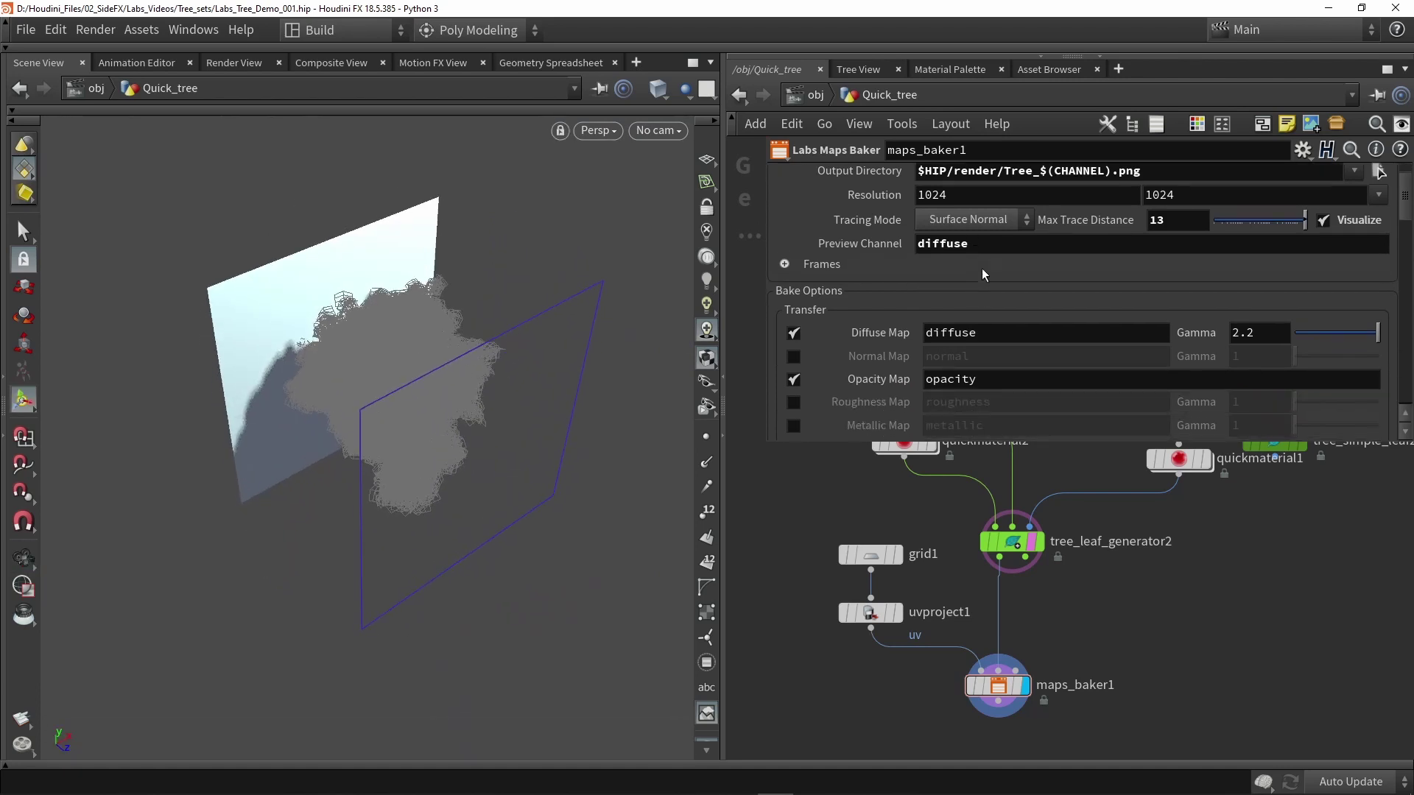
Step: Review maps_baker1's preview channel and its Diffuse and Opacity map options, and check the textures assigned in quickmaterial2
{"action": "left_click", "coordinate": [990, 245]}
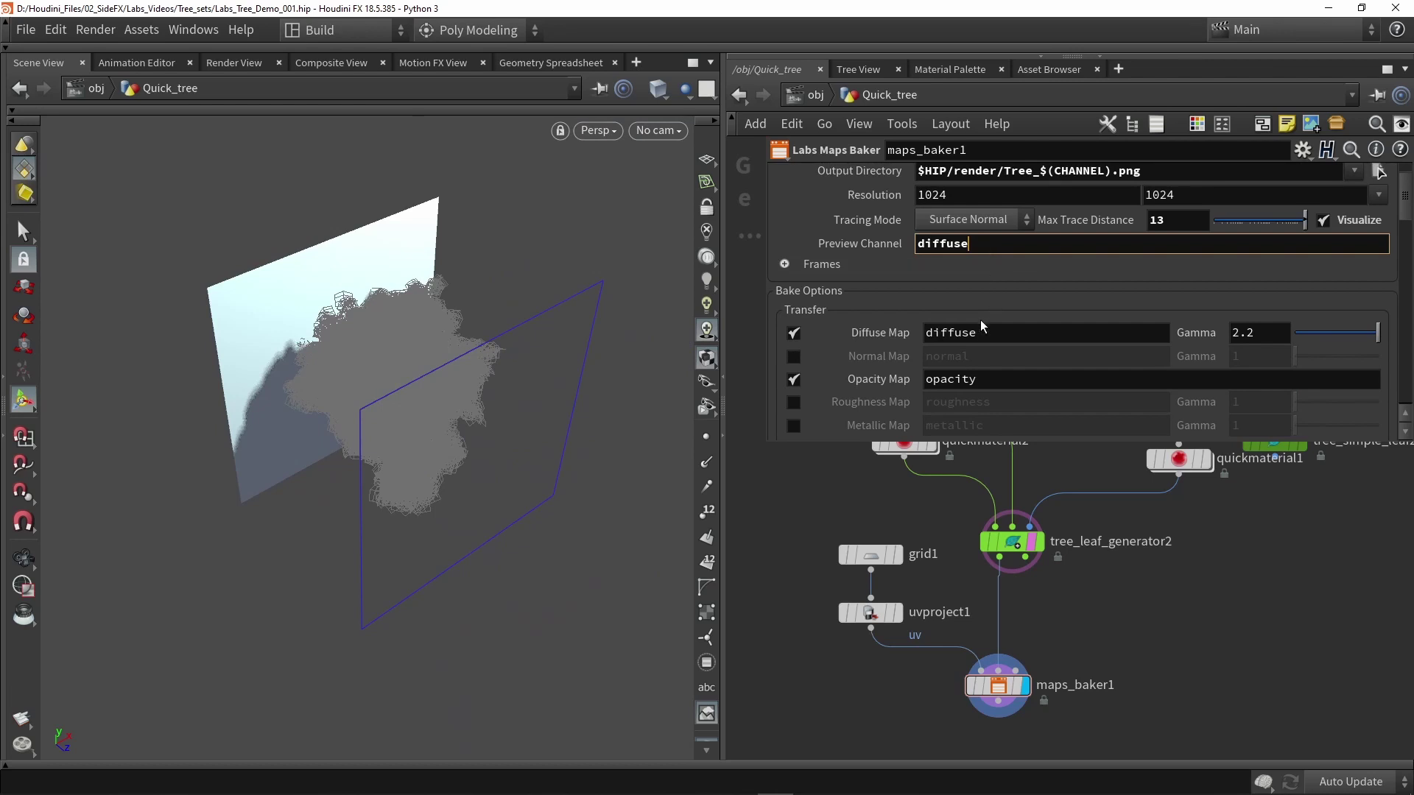
{"action": "scroll", "coordinate": [984, 324], "scroll_direction": "down", "scroll_amount": 2}
{"action": "scroll", "coordinate": [963, 293], "scroll_direction": "down", "scroll_amount": 1}
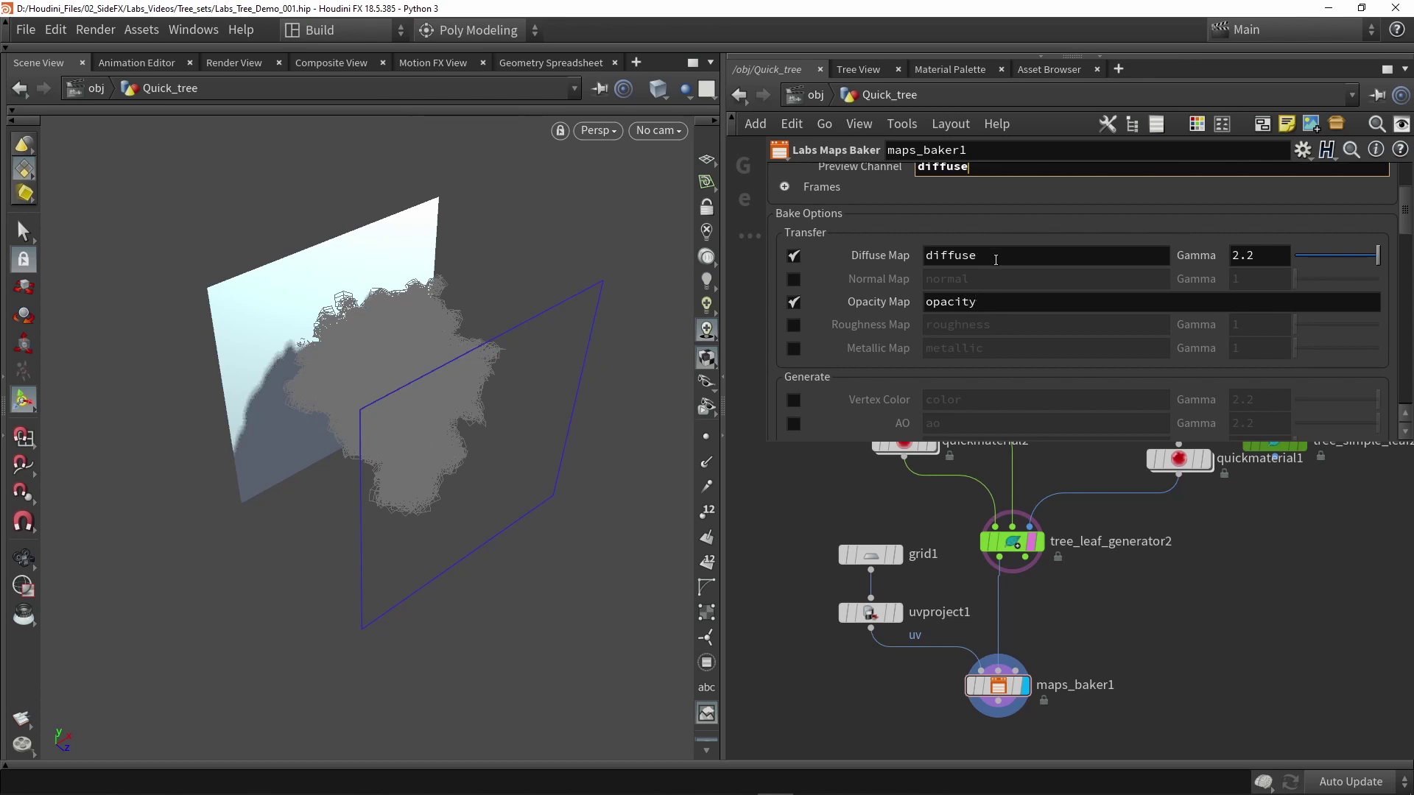
{"action": "scroll", "coordinate": [841, 498], "scroll_direction": "up", "scroll_amount": 3}
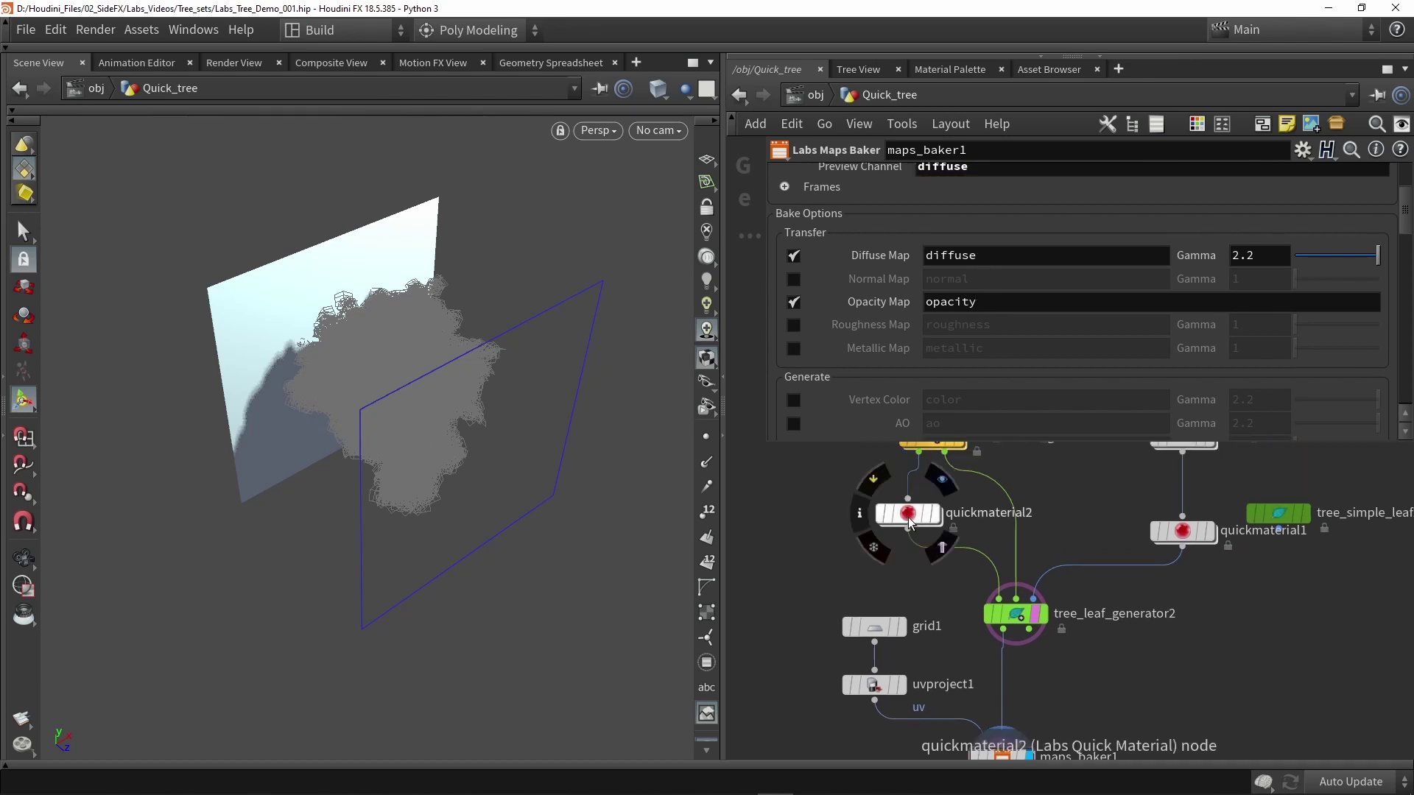
{"action": "left_click", "coordinate": [909, 514]}
{"action": "scroll", "coordinate": [904, 336], "scroll_direction": "down", "scroll_amount": 2}
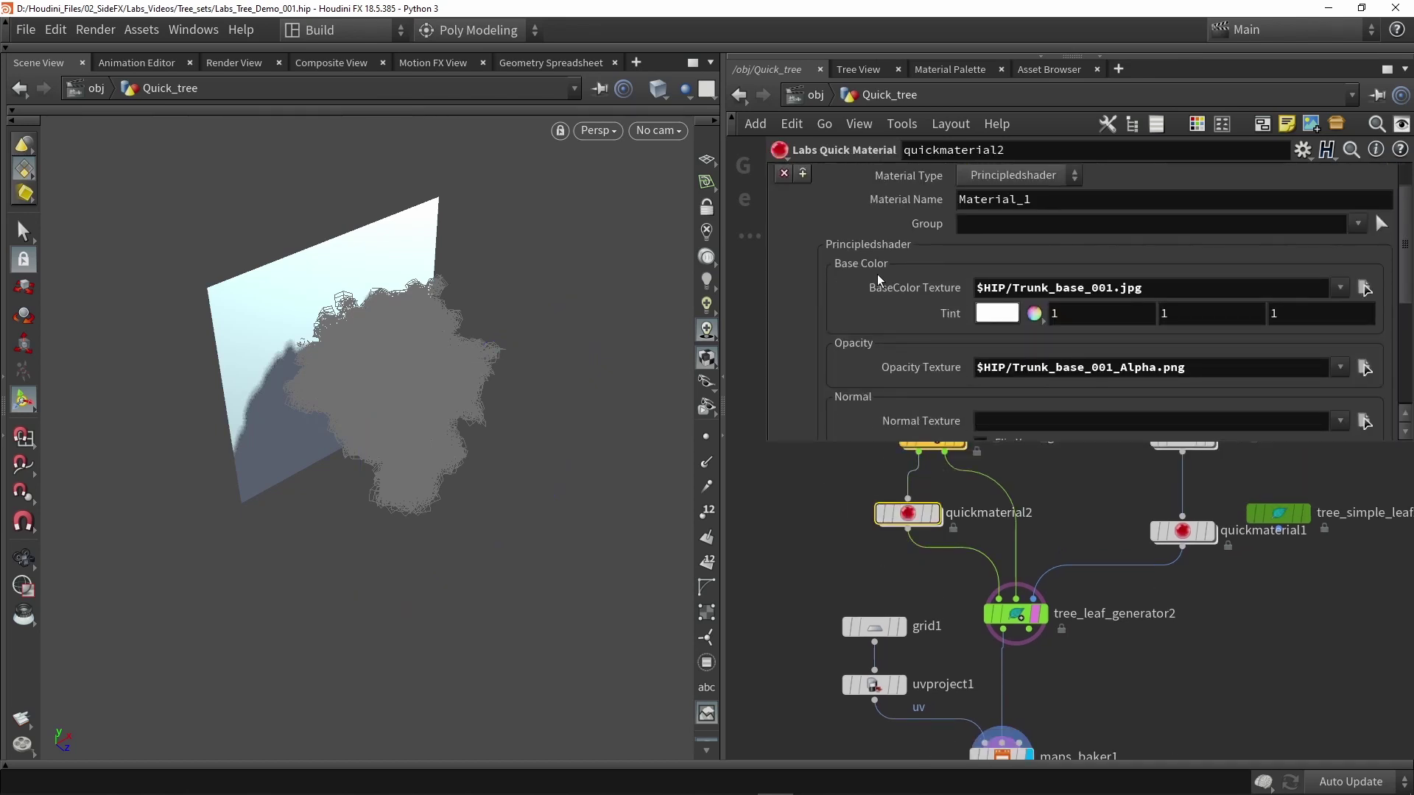
Step: Check the base color and opacity texture paths assigned in quickmaterial2
{"action": "left_click_drag", "start_coordinate": [1153, 285], "coordinate": [976, 288]}
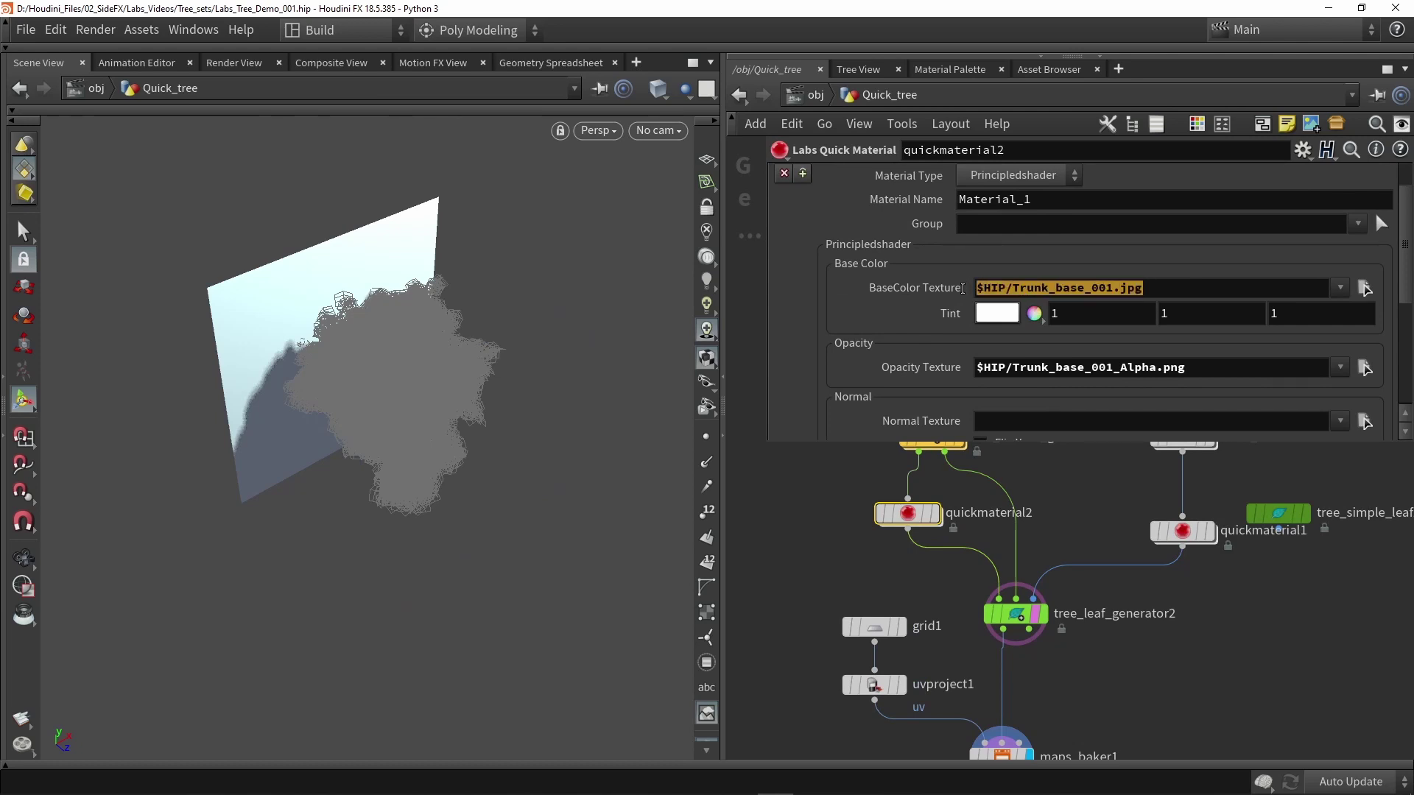
{"action": "left_click_drag", "start_coordinate": [1192, 362], "coordinate": [973, 367]}
{"action": "left_click", "coordinate": [955, 560]}
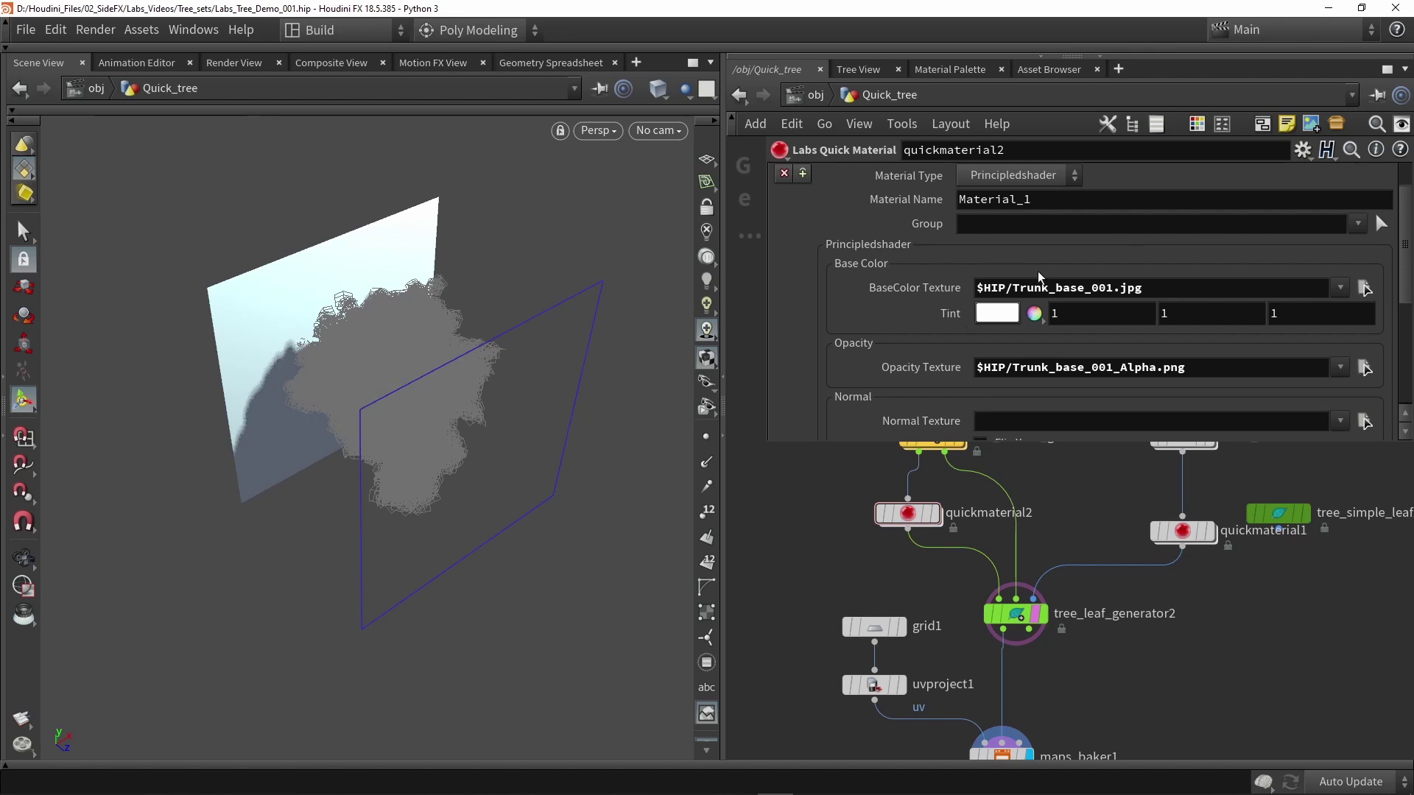
Step: Review maps_baker1's transfer and generate maps and its Advanced sampling options, including Opacity Maps Affect Tracing
{"action": "middle_click_drag", "start_coordinate": [1067, 617], "coordinate": [1081, 566]}
{"action": "left_click", "coordinate": [1002, 642]}
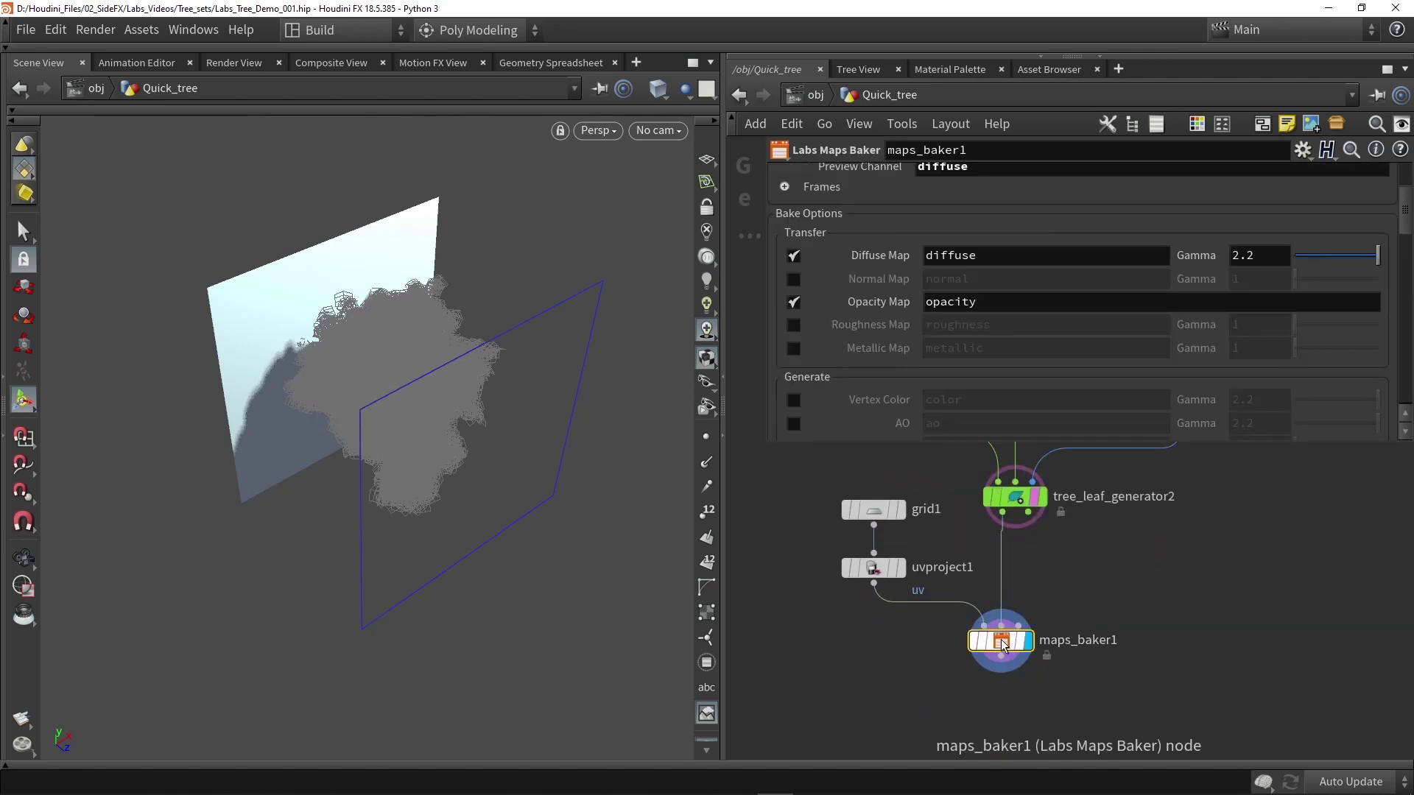
{"action": "scroll", "coordinate": [882, 348], "scroll_direction": "up", "scroll_amount": 1}
{"action": "scroll", "coordinate": [891, 301], "scroll_direction": "down", "scroll_amount": 3}
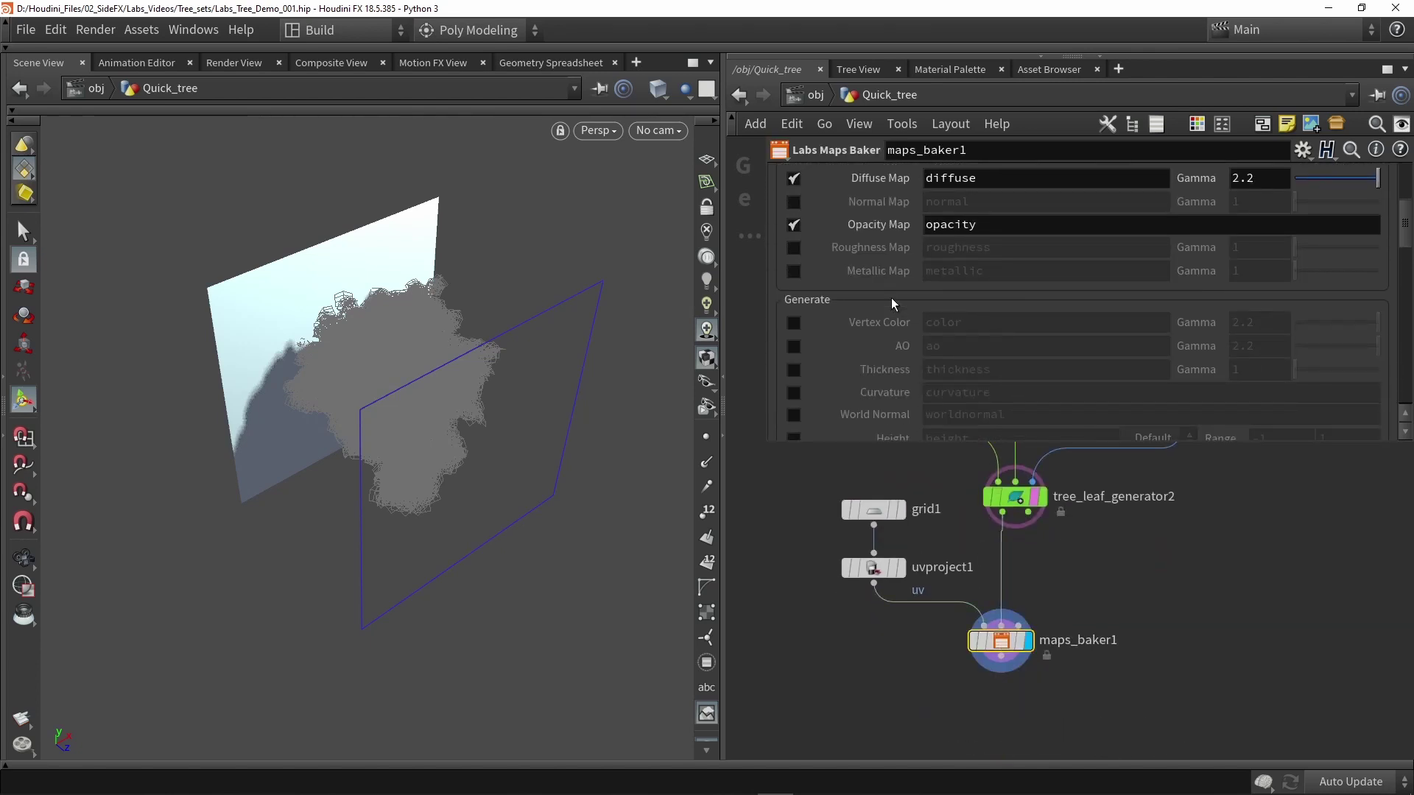
{"action": "scroll", "coordinate": [891, 297], "scroll_direction": "down", "scroll_amount": 8}
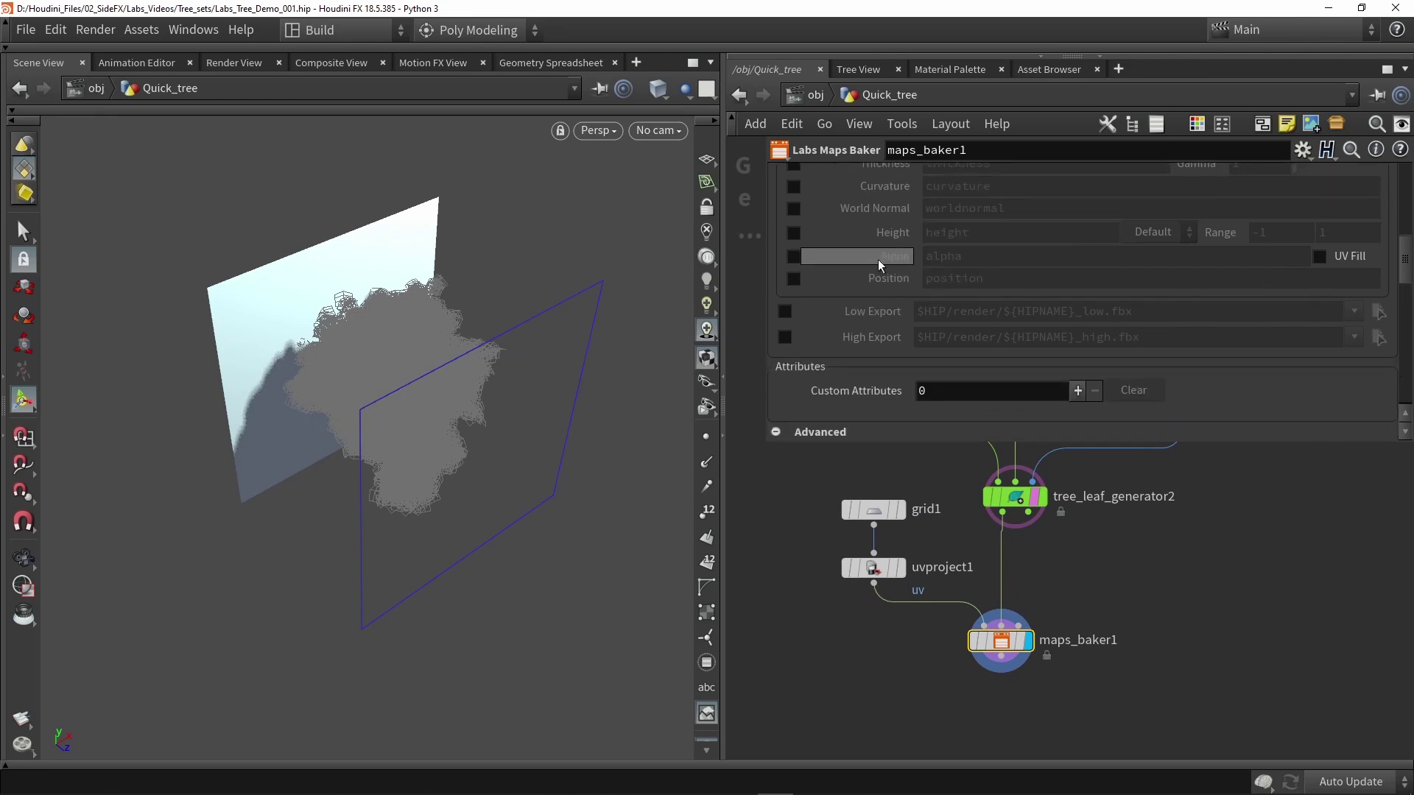
{"action": "scroll", "coordinate": [876, 254], "scroll_direction": "down", "scroll_amount": 8}
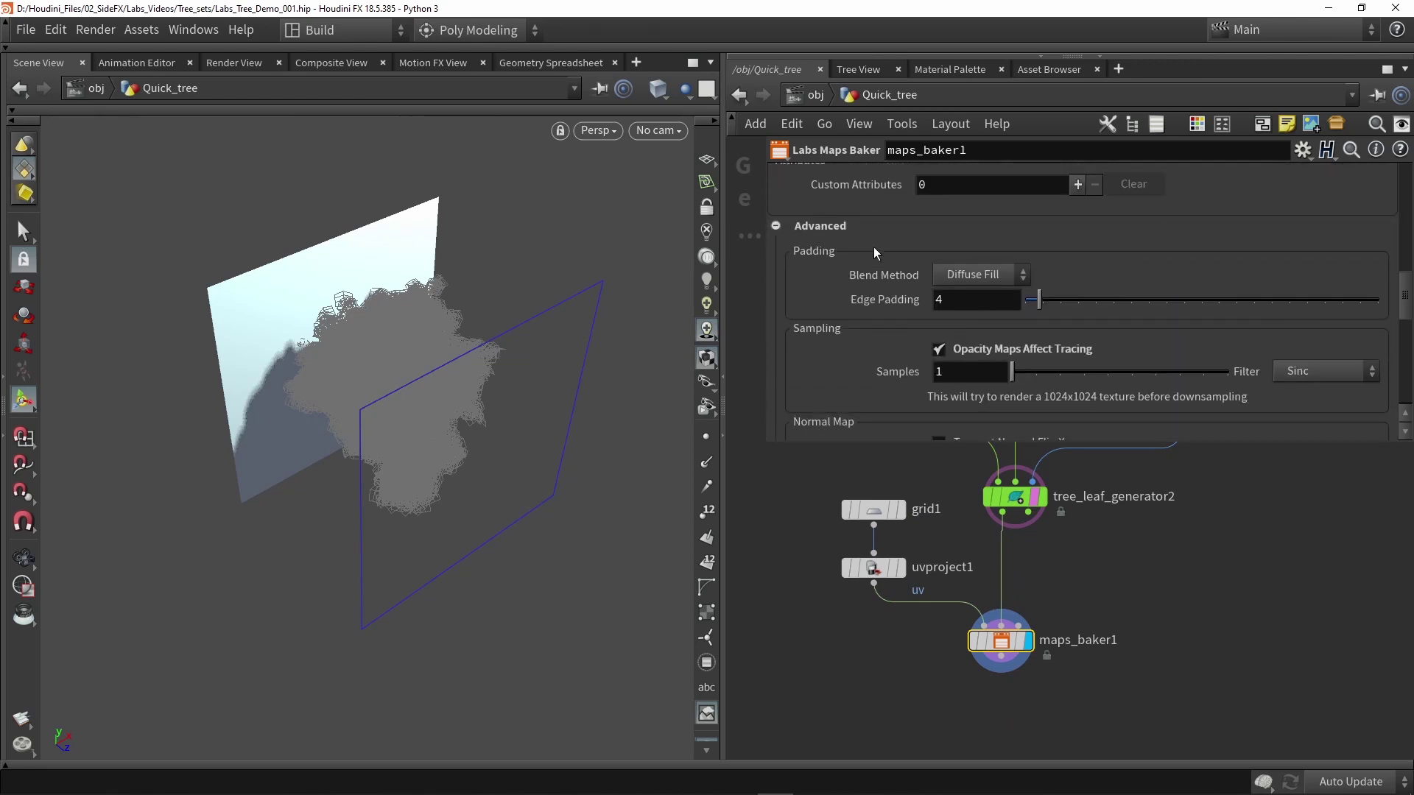
{"action": "scroll", "coordinate": [887, 309], "scroll_direction": "down", "scroll_amount": 2}
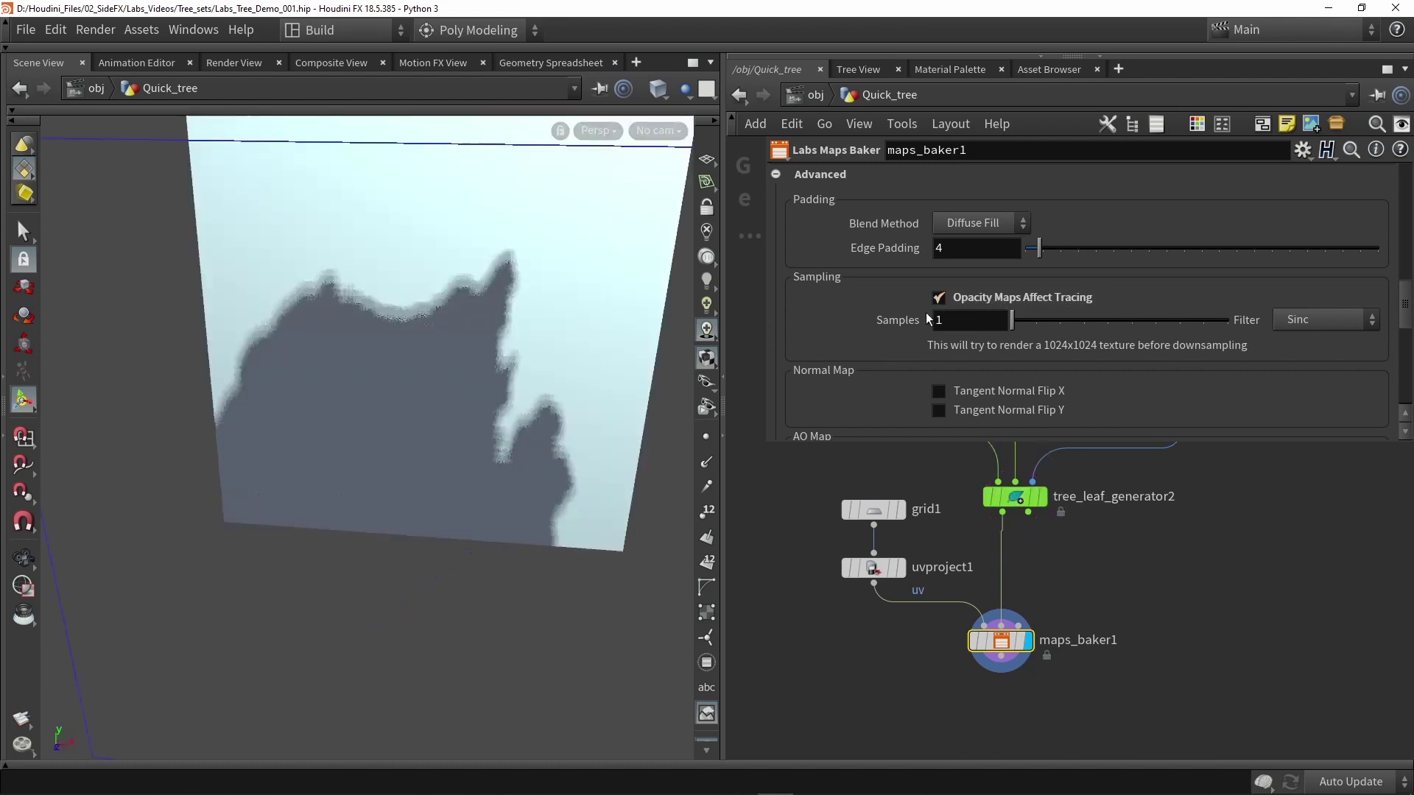
{"action": "scroll", "coordinate": [858, 335], "scroll_direction": "up", "scroll_amount": 10}
{"action": "scroll", "coordinate": [859, 335], "scroll_direction": "up", "scroll_amount": 5}
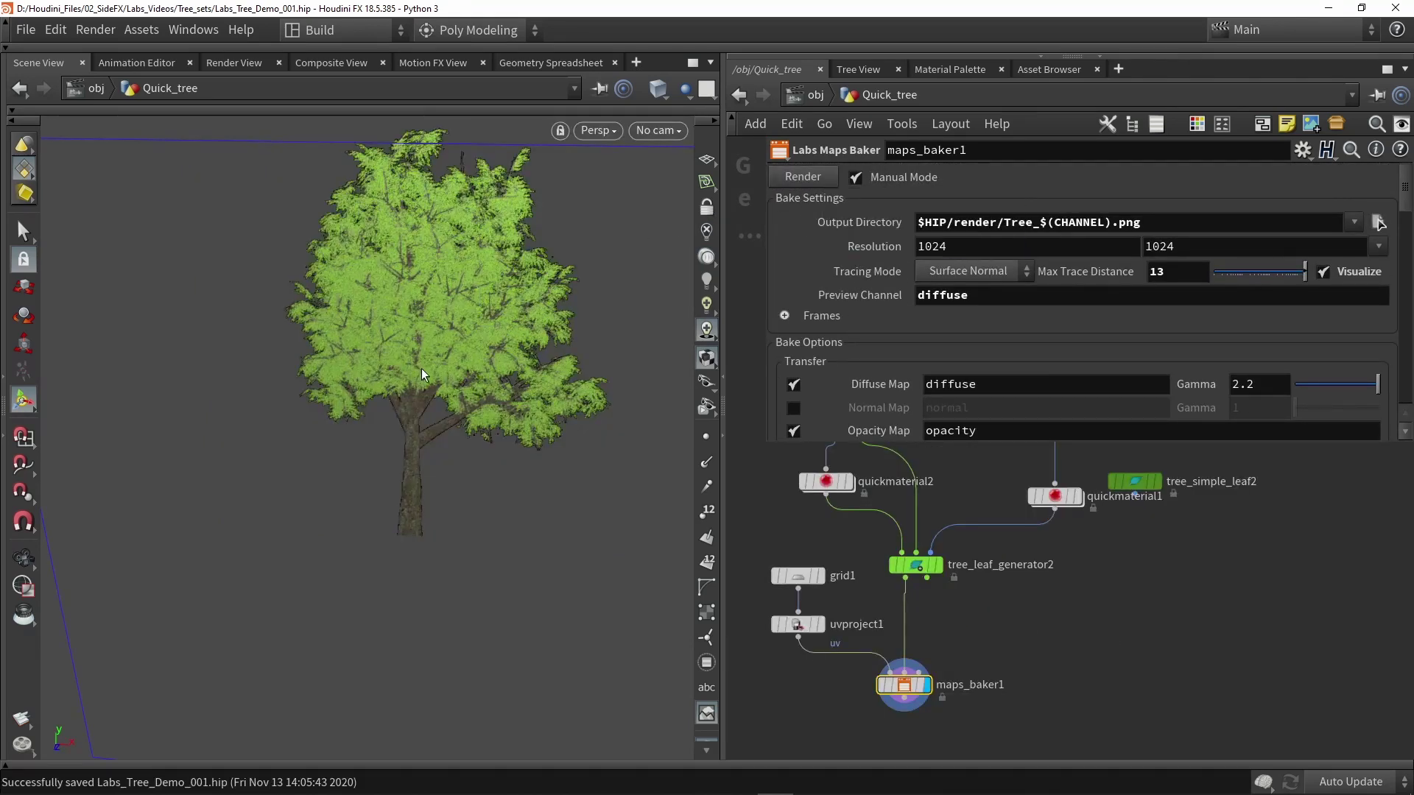
Step: Inspect the baked tree card in the viewport together with maps_baker1's diffuse preview channel
{"action": "key", "text": "Escape"}
{"action": "mouse_move", "coordinate": [422, 373]}
{"action": "left_mouse_down"}
{"action": "mouse_move", "coordinate": [427, 316]}
{"action": "mouse_move", "coordinate": [437, 363]}
{"action": "left_mouse_up"}
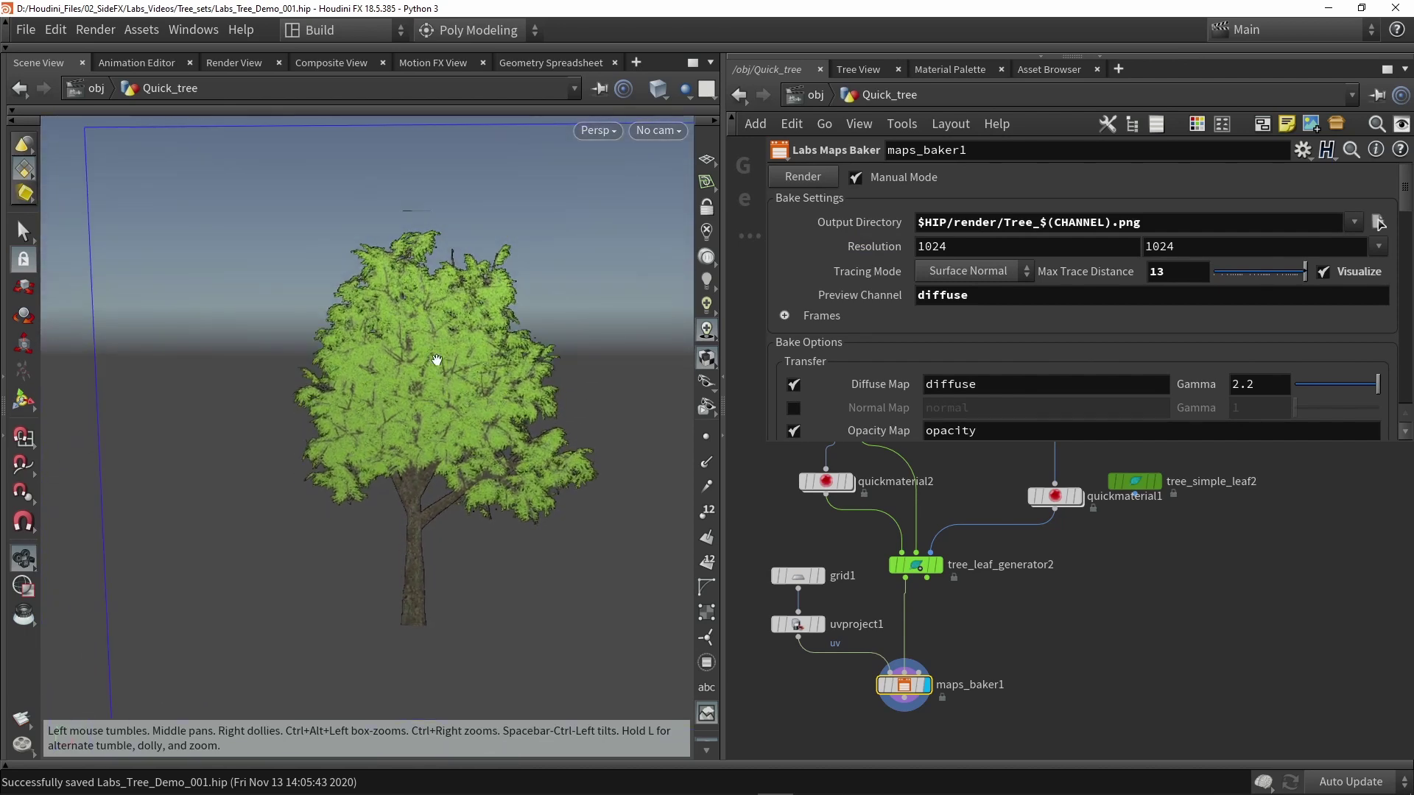
{"action": "double_click", "coordinate": [943, 295]}
{"action": "left_click", "coordinate": [1050, 626]}
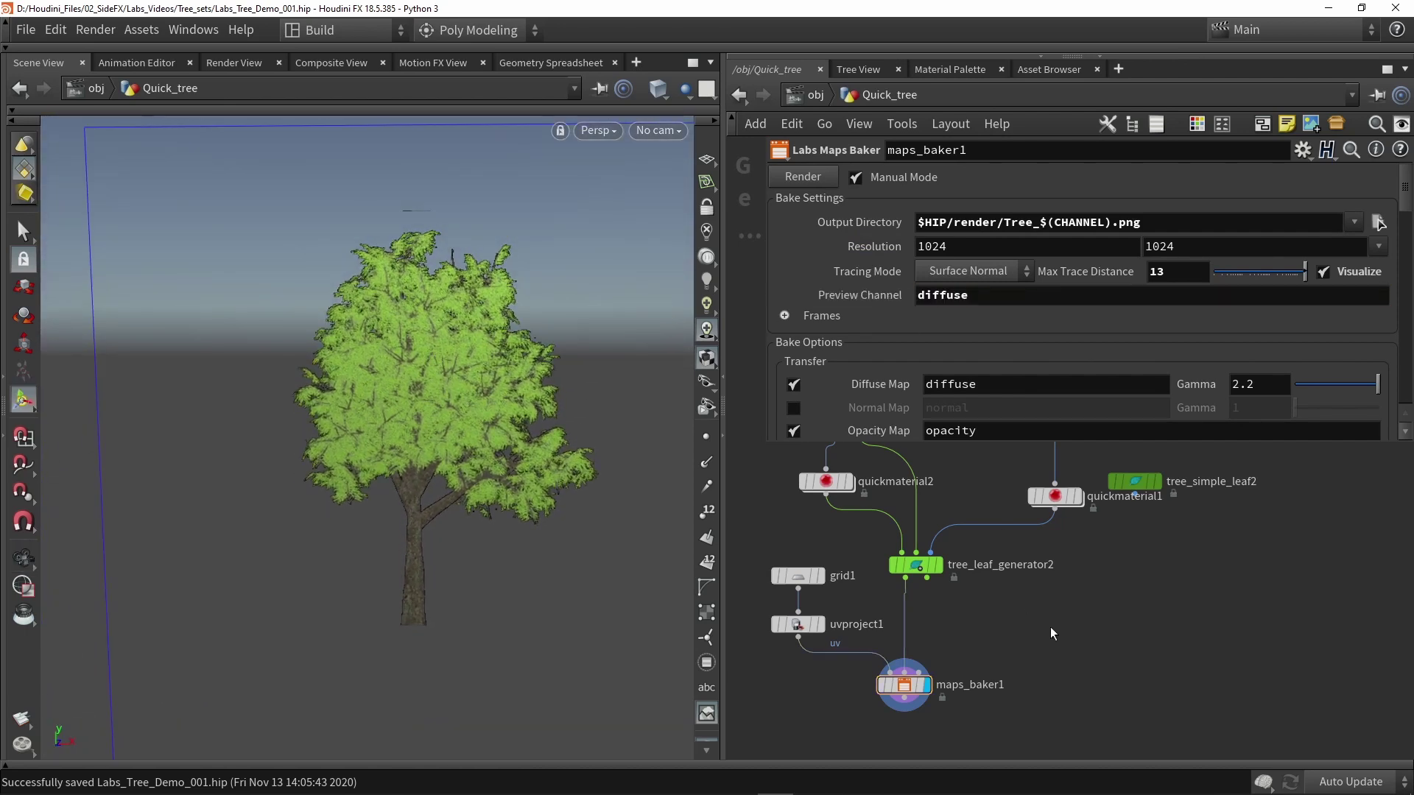
Step: Switch to the render folder in File Explorer, open Tree_diffuse.png and examine its foliage and branches up close
{"action": "key", "text": "alt+Tab"}
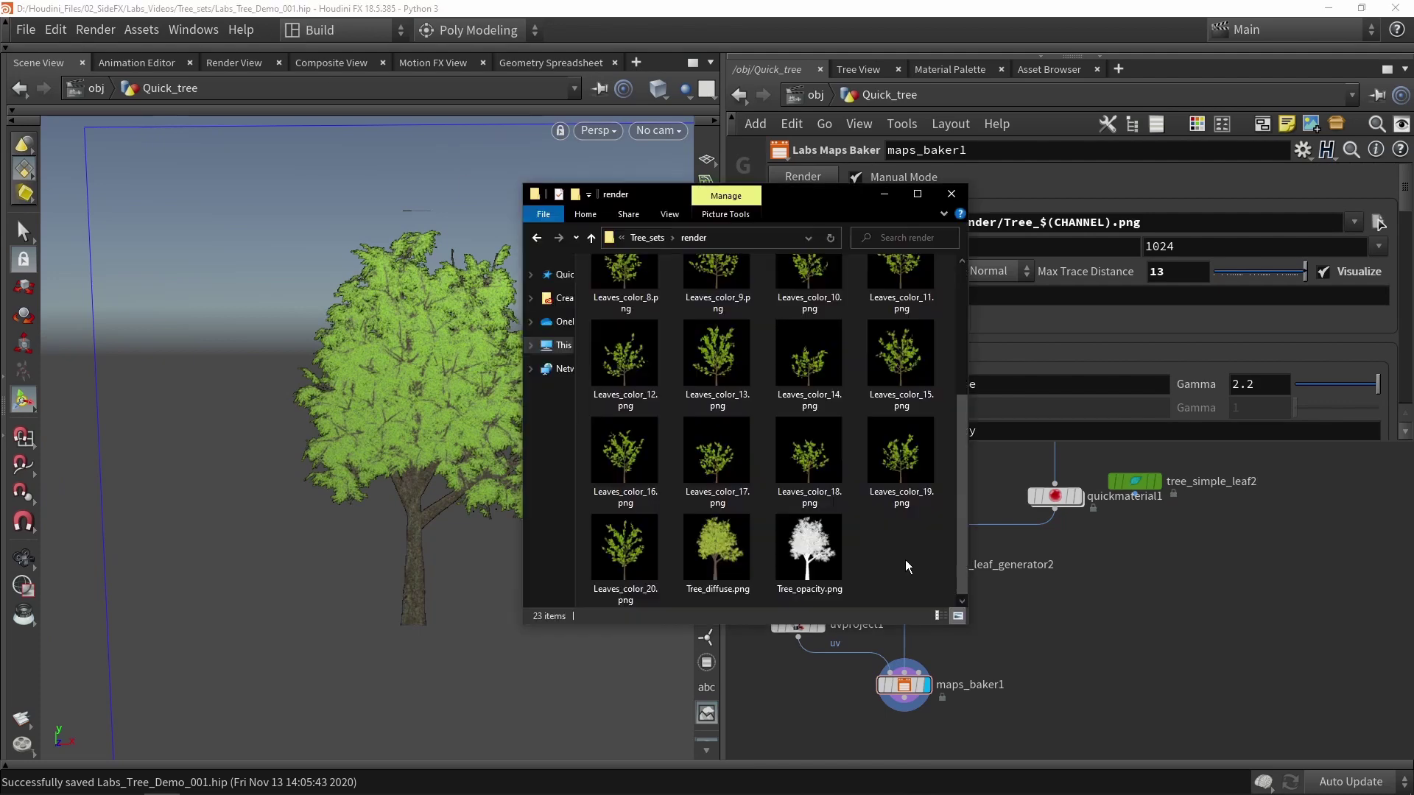
{"action": "double_click", "coordinate": [729, 564]}
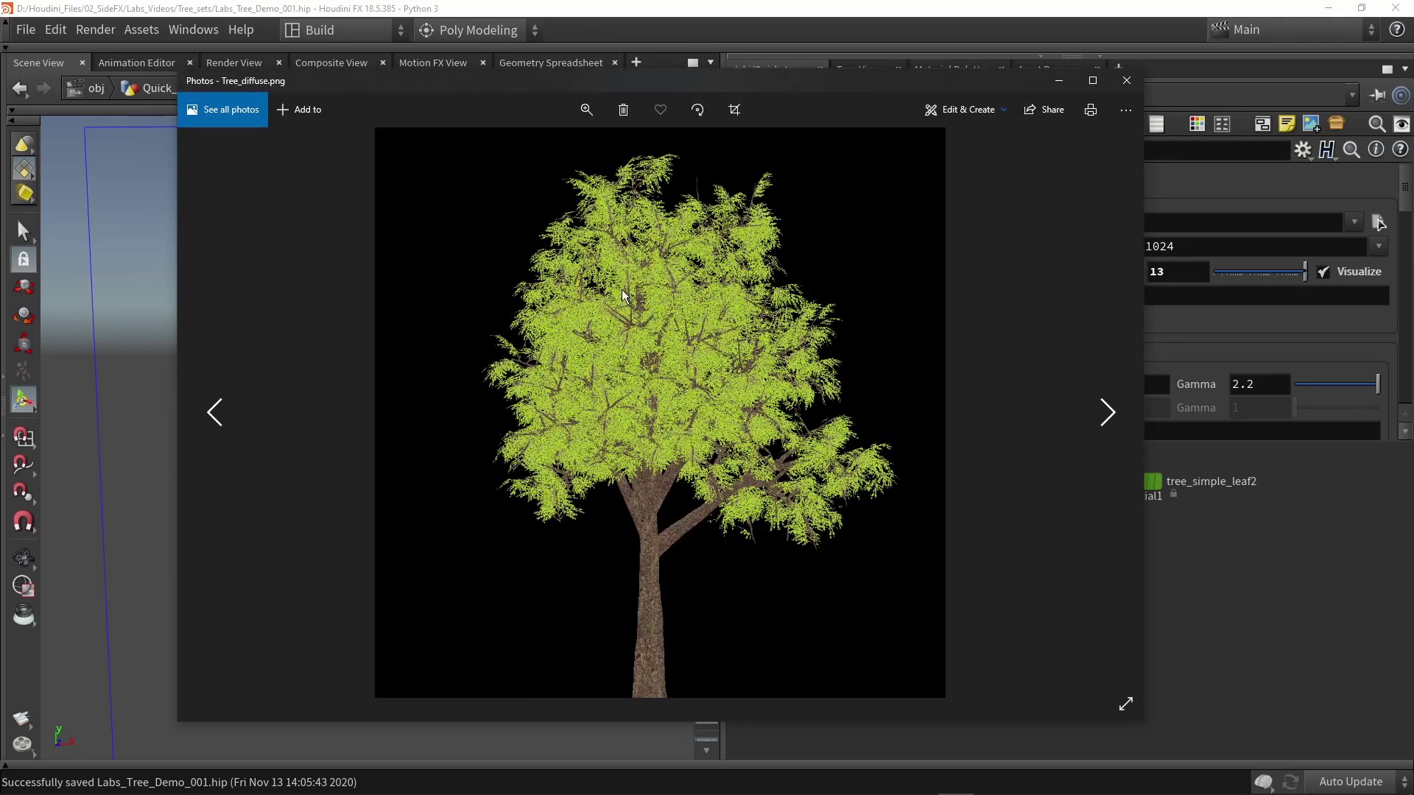
{"action": "scroll", "coordinate": [659, 298], "scroll_direction": "up", "scroll_amount": 3}
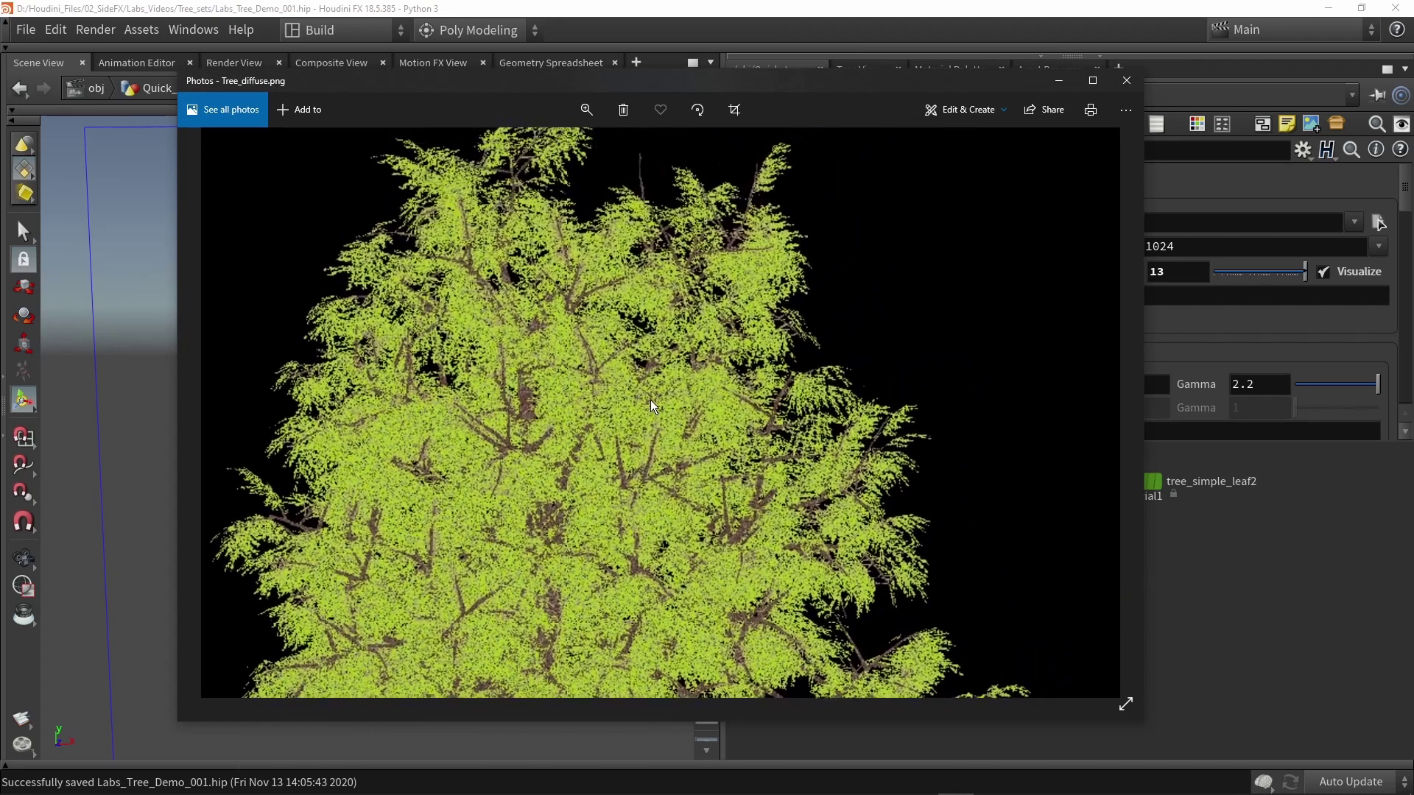
{"action": "scroll", "coordinate": [738, 333], "scroll_direction": "up", "scroll_amount": 2}
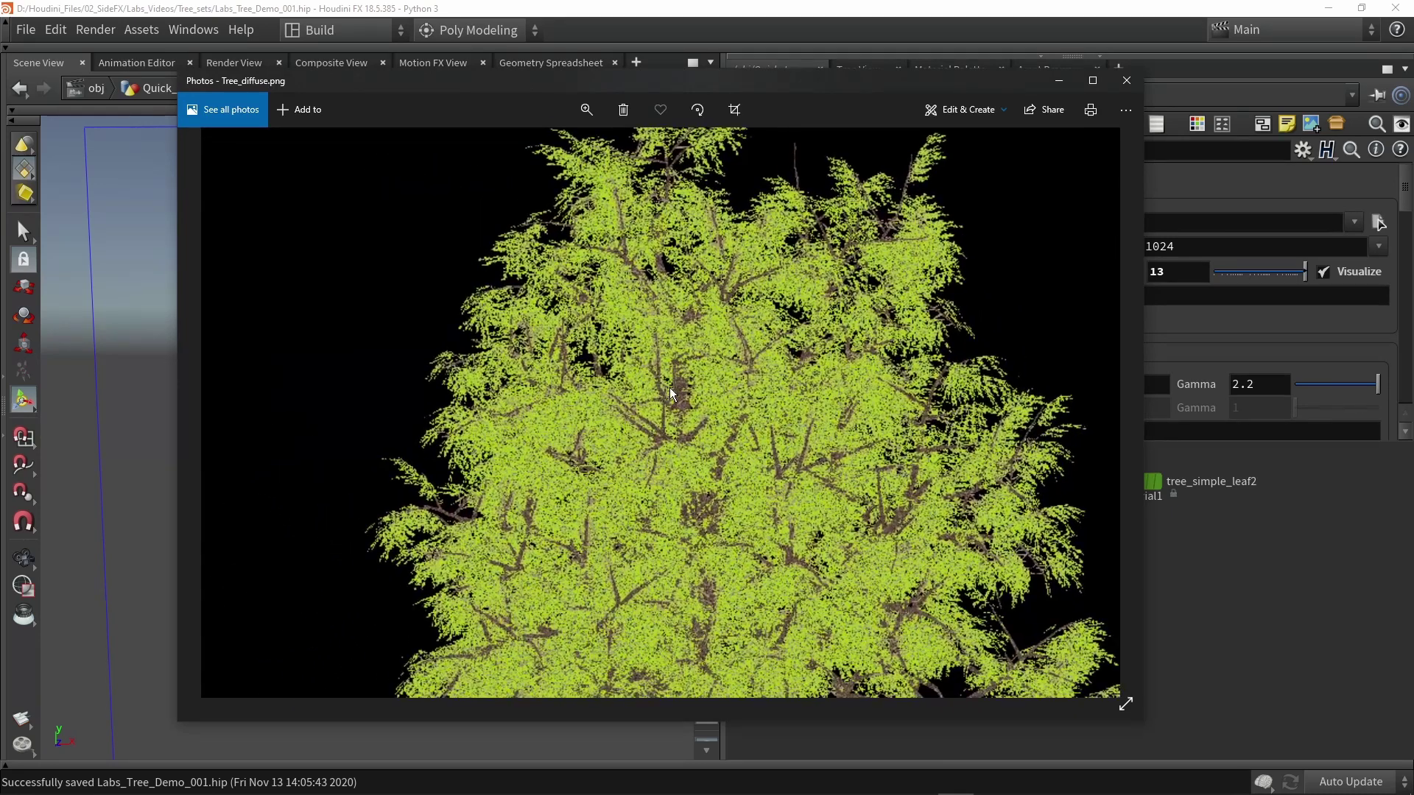
{"action": "scroll", "coordinate": [663, 383], "scroll_direction": "down", "scroll_amount": 3}
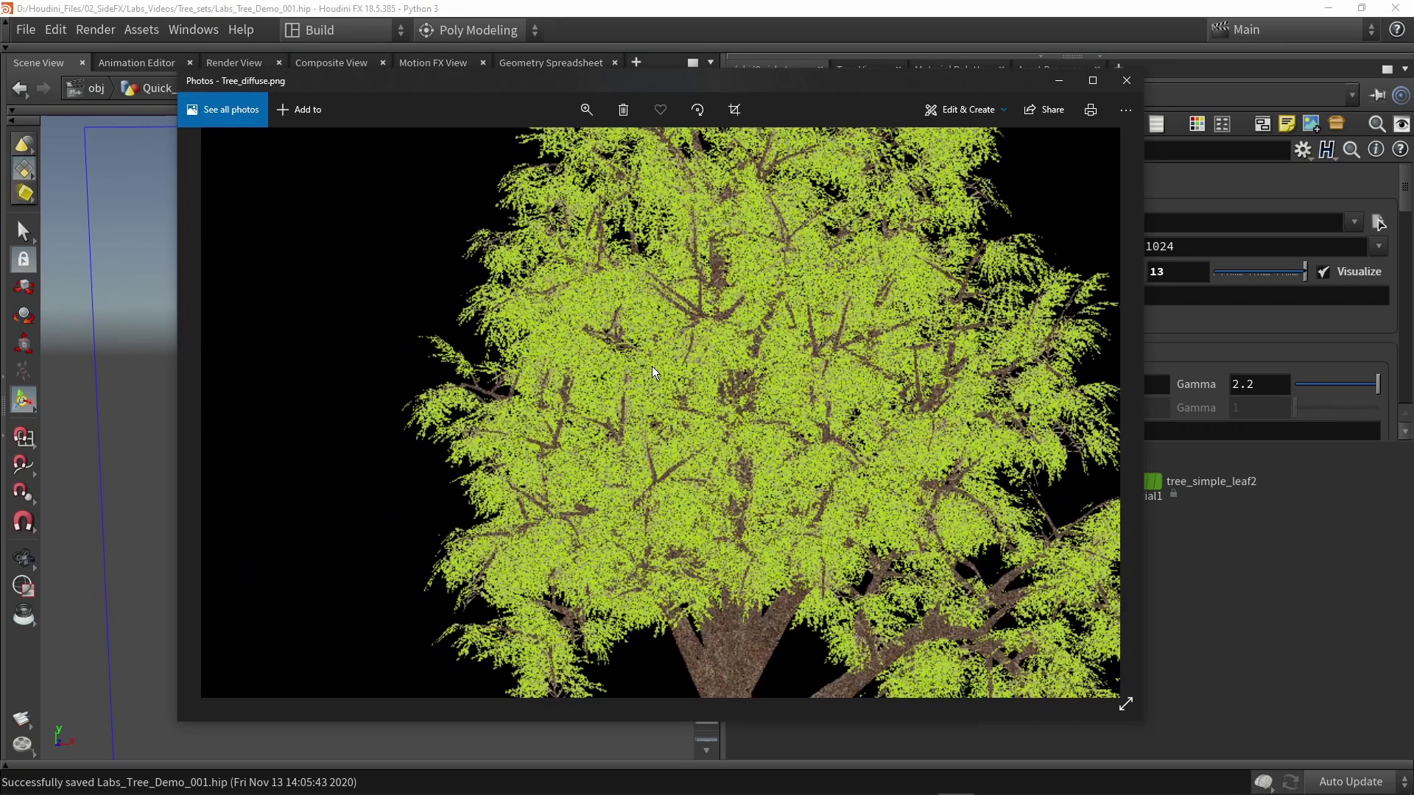
{"action": "left_click_drag", "start_coordinate": [697, 341], "coordinate": [545, 452]}
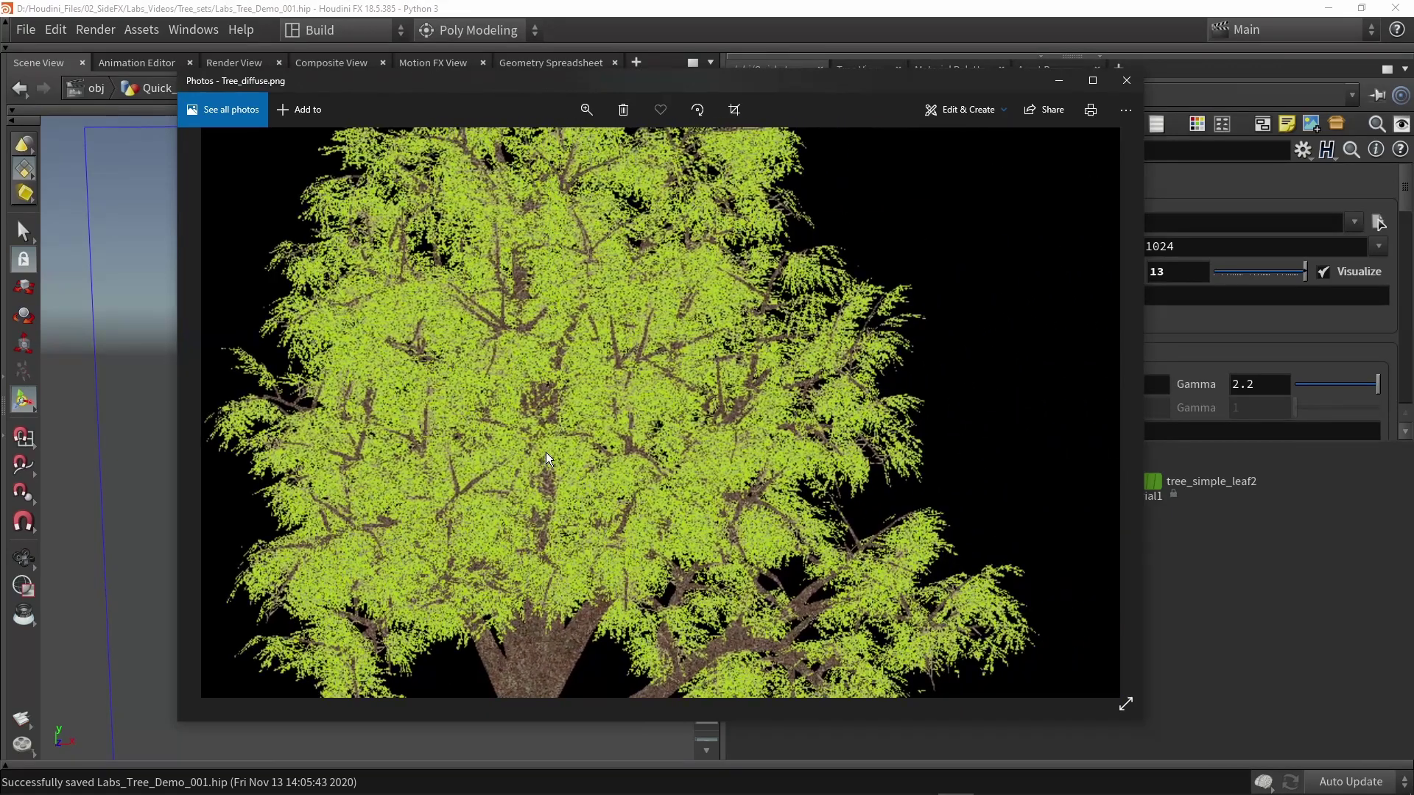
{"action": "scroll", "coordinate": [546, 452], "scroll_direction": "down", "scroll_amount": 3}
Step: Switch to Tree_opacity.png in the photo viewer and examine the opacity mask's crown and branches up close
{"action": "key", "text": "Right"}
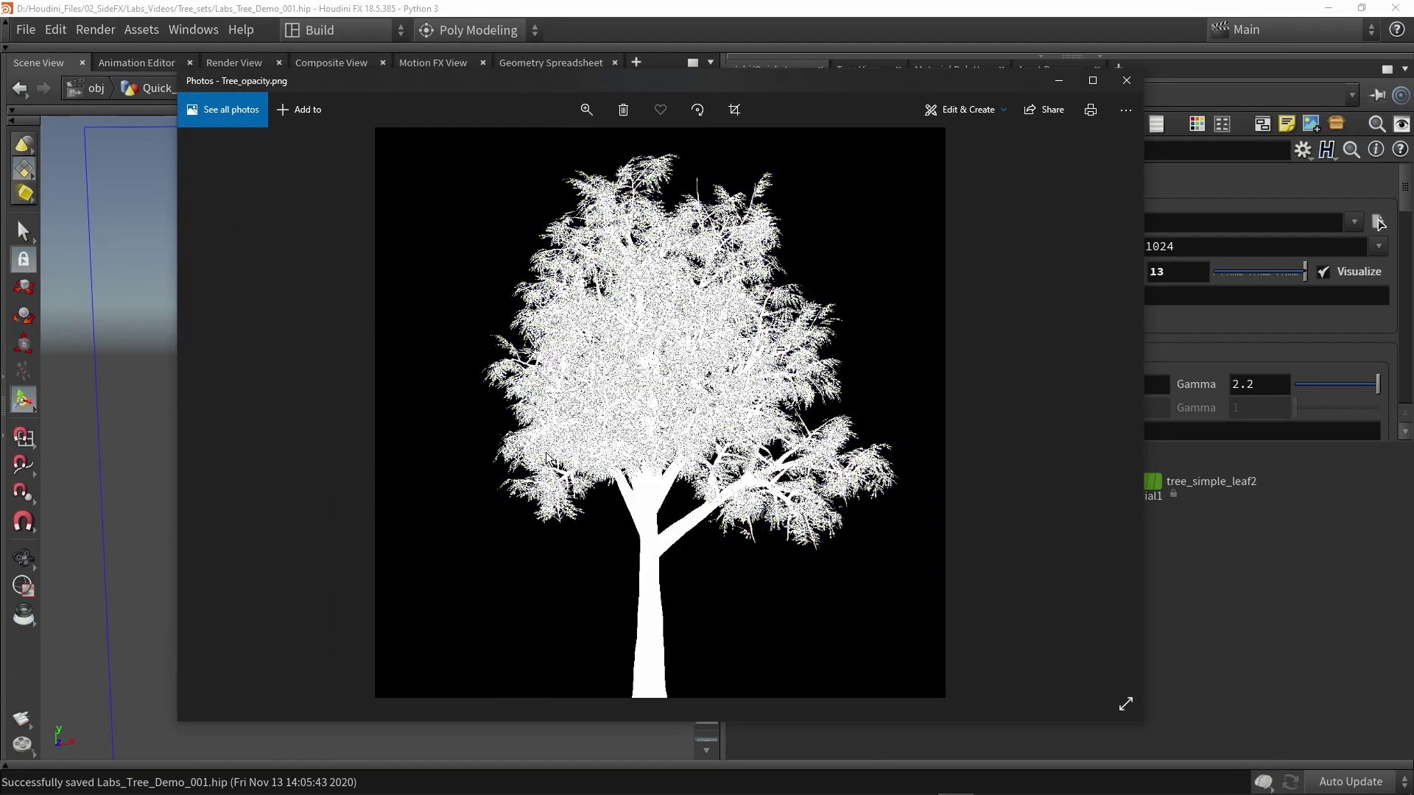
{"action": "scroll", "coordinate": [692, 351], "scroll_direction": "up", "scroll_amount": 2}
{"action": "scroll", "coordinate": [692, 350], "scroll_direction": "up", "scroll_amount": 3}
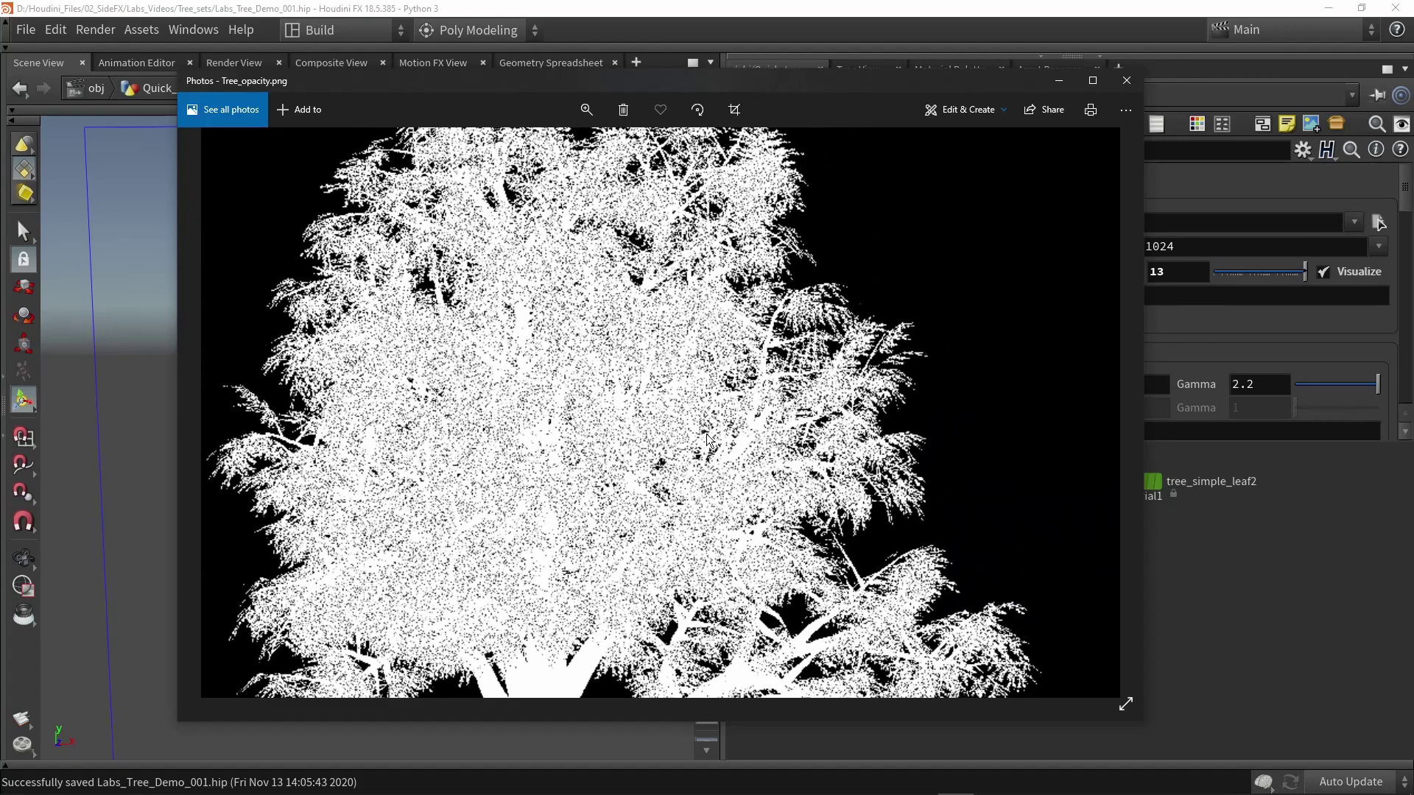
{"action": "scroll", "coordinate": [747, 267], "scroll_direction": "up", "scroll_amount": 2}
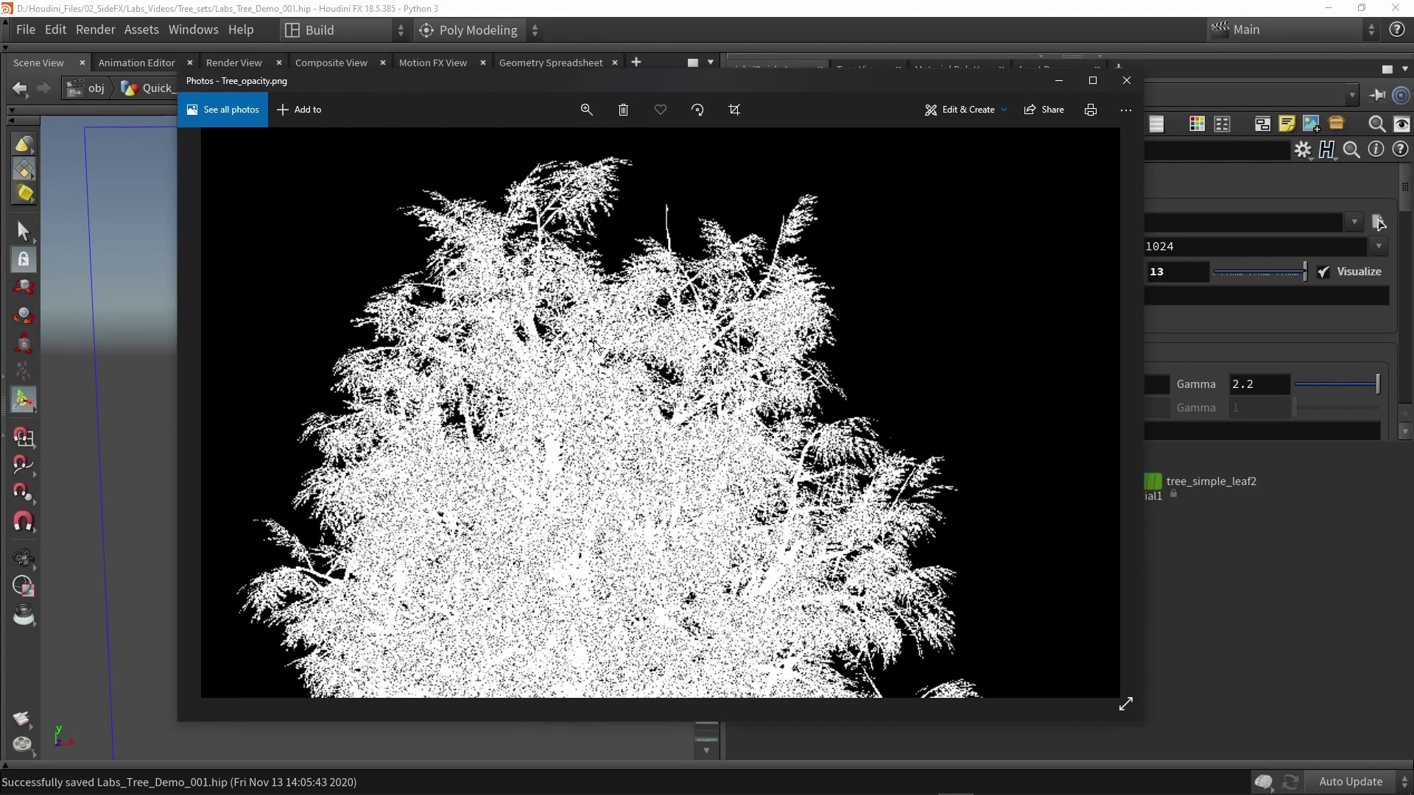
{"action": "left_click_drag", "start_coordinate": [465, 494], "coordinate": [583, 335]}
{"action": "left_click_drag", "start_coordinate": [511, 561], "coordinate": [558, 416]}
{"action": "scroll", "coordinate": [570, 435], "scroll_direction": "up", "scroll_amount": 3}
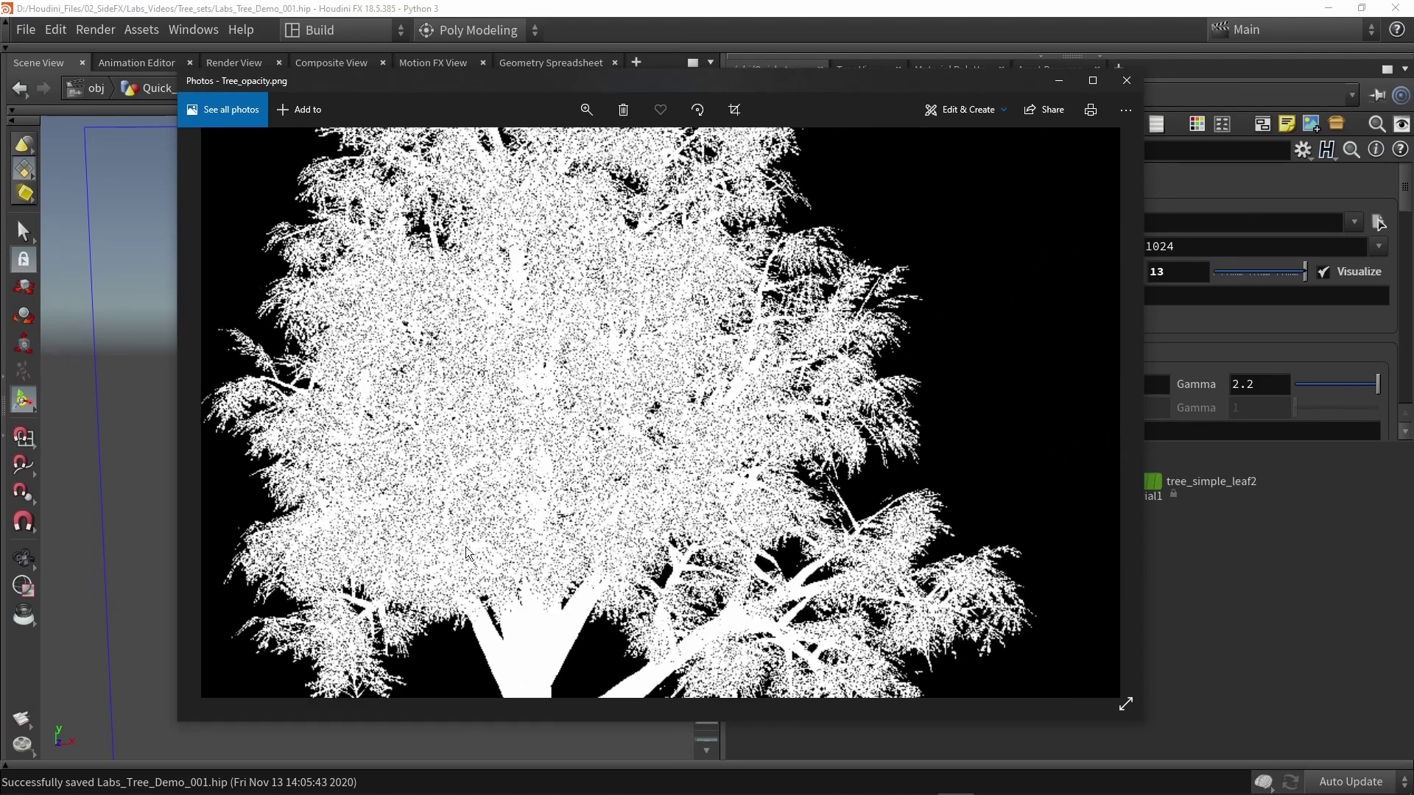
{"action": "left_click_drag", "start_coordinate": [671, 88], "coordinate": [626, 95]}
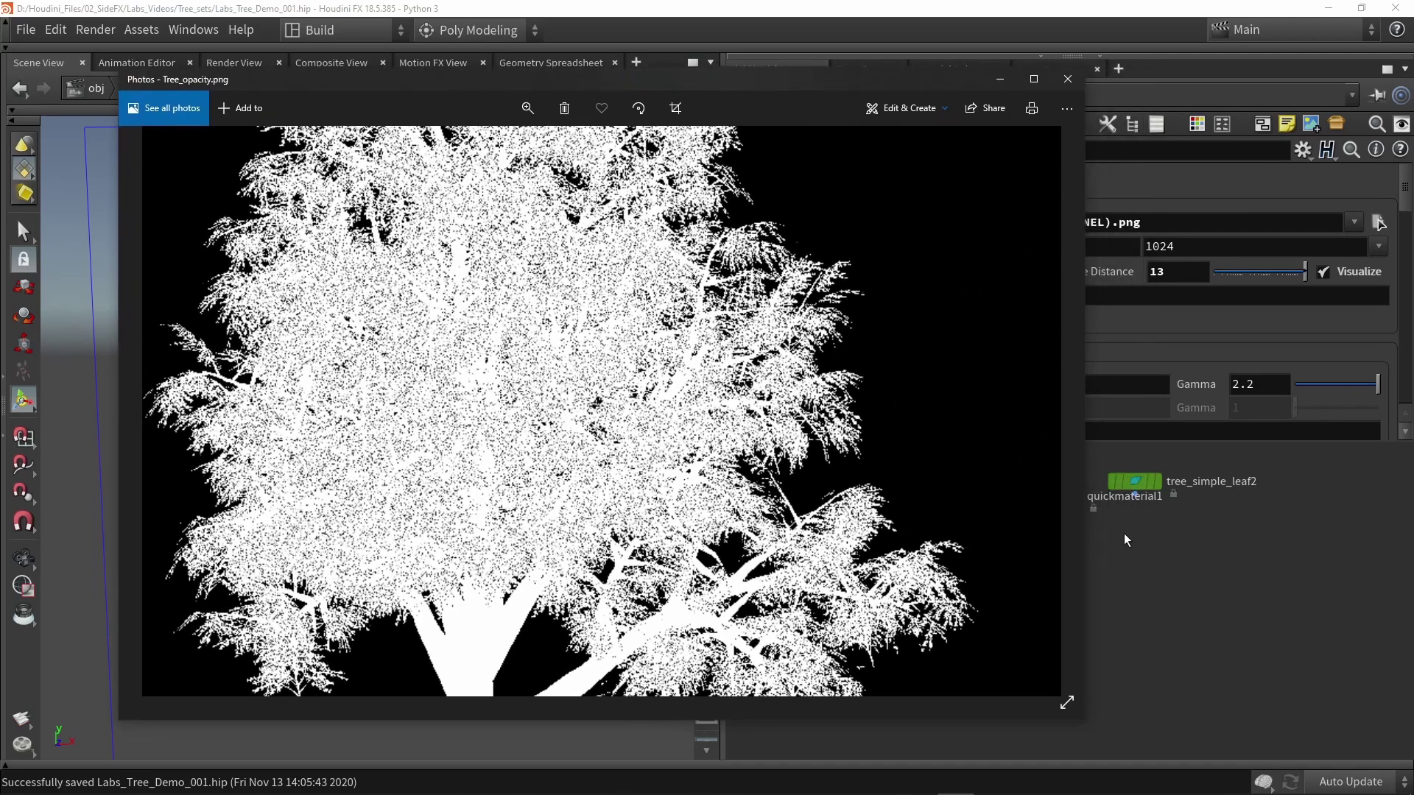
Step: Return to Houdini and review maps_baker1's Advanced padding and sampling settings against its main bake settings
{"action": "left_click", "coordinate": [1199, 465]}
{"action": "scroll", "coordinate": [1103, 291], "scroll_direction": "down", "scroll_amount": 3}
{"action": "scroll", "coordinate": [1103, 290], "scroll_direction": "down", "scroll_amount": 10}
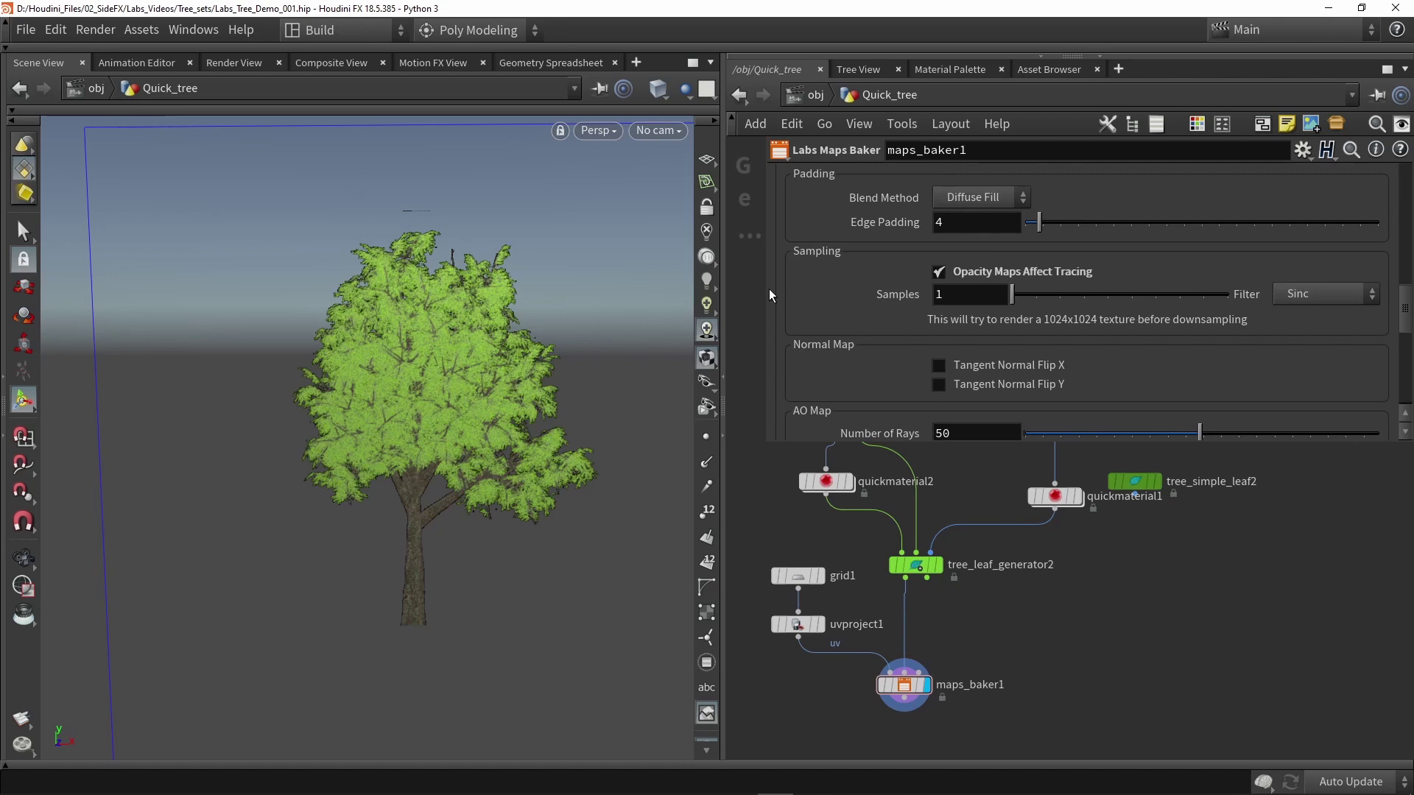
{"action": "scroll", "coordinate": [793, 283], "scroll_direction": "up", "scroll_amount": 15}
{"action": "scroll", "coordinate": [459, 427], "scroll_direction": "up", "scroll_amount": 2}
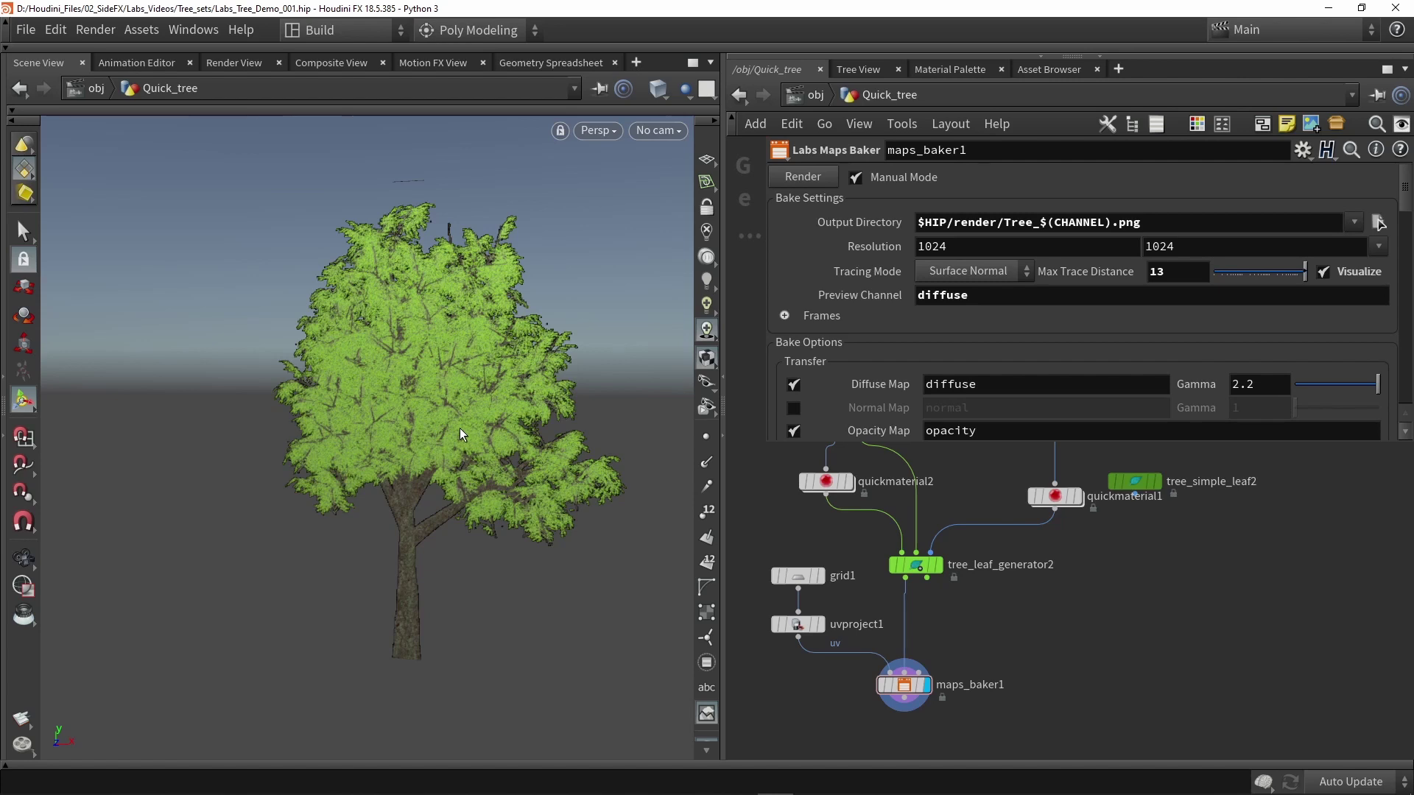
Step: Examine the baked tree card in the viewport from far away and up close
{"action": "scroll", "coordinate": [457, 427], "scroll_direction": "down", "scroll_amount": 10}
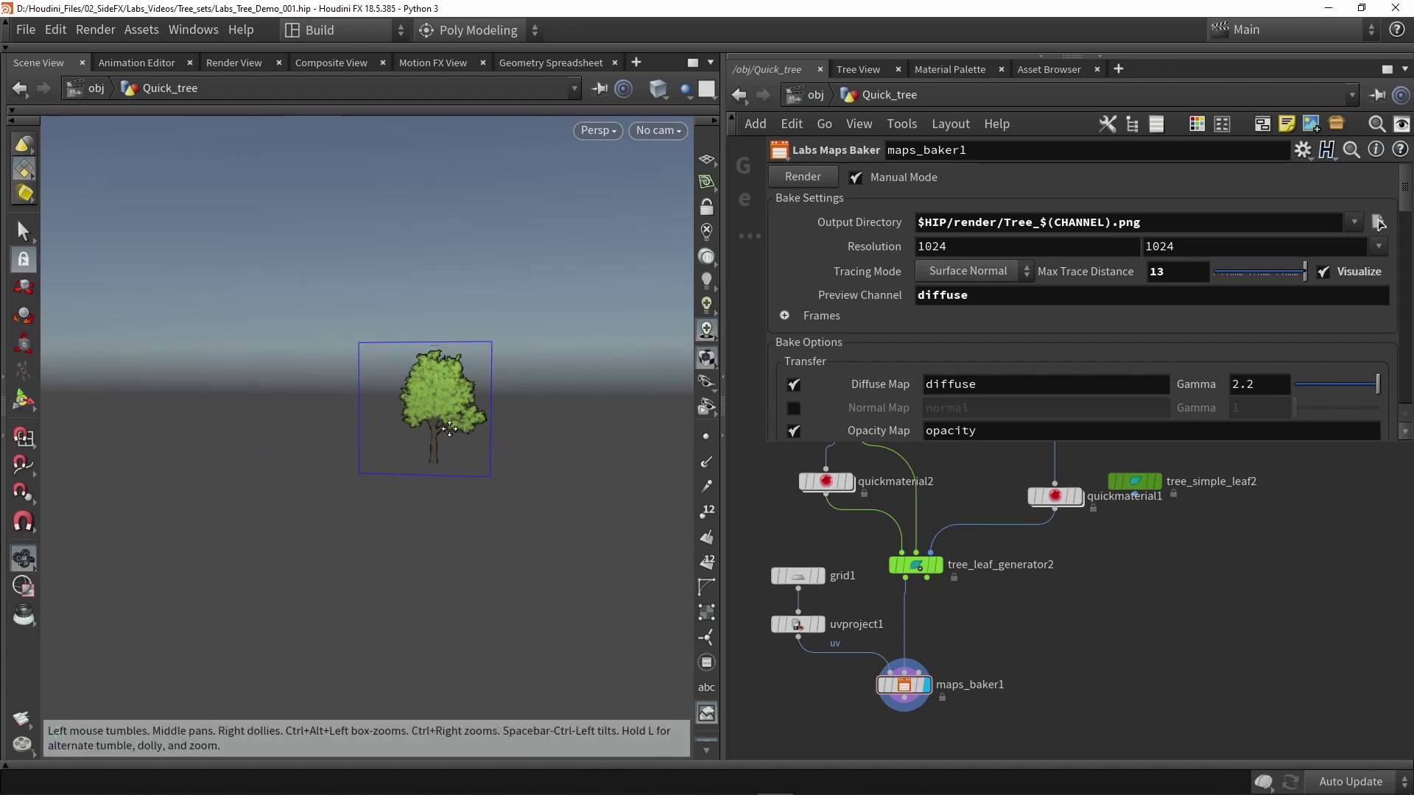
{"action": "middle_click_drag", "start_coordinate": [449, 428], "coordinate": [433, 368]}
{"action": "mouse_move", "coordinate": [436, 375]}
{"action": "left_mouse_down"}
{"action": "mouse_move", "coordinate": [508, 357]}
{"action": "mouse_move", "coordinate": [452, 369]}
{"action": "mouse_move", "coordinate": [420, 354]}
{"action": "left_mouse_up"}
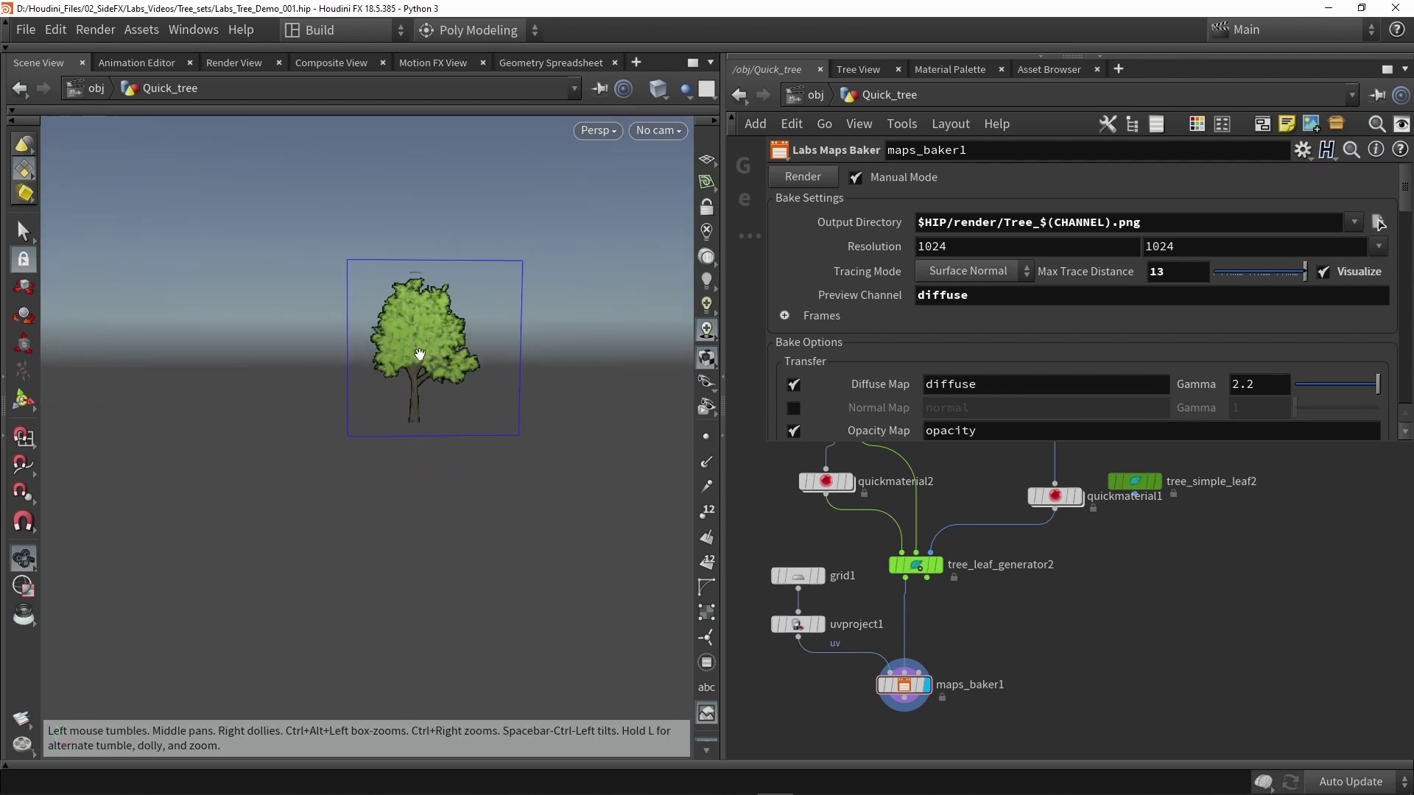
{"action": "scroll", "coordinate": [420, 354], "scroll_direction": "up", "scroll_amount": 10}
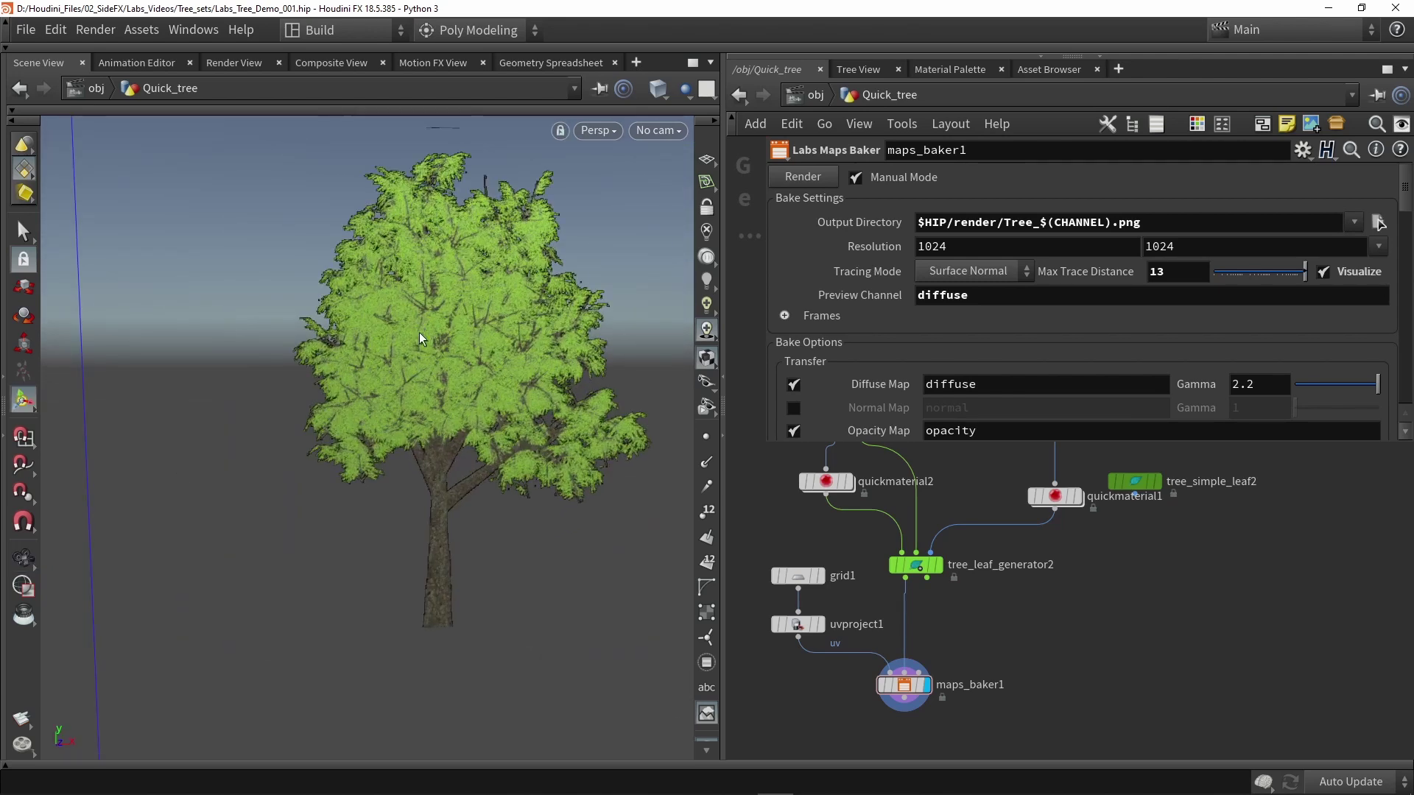
{"action": "left_click_drag", "start_coordinate": [448, 371], "coordinate": [465, 415]}
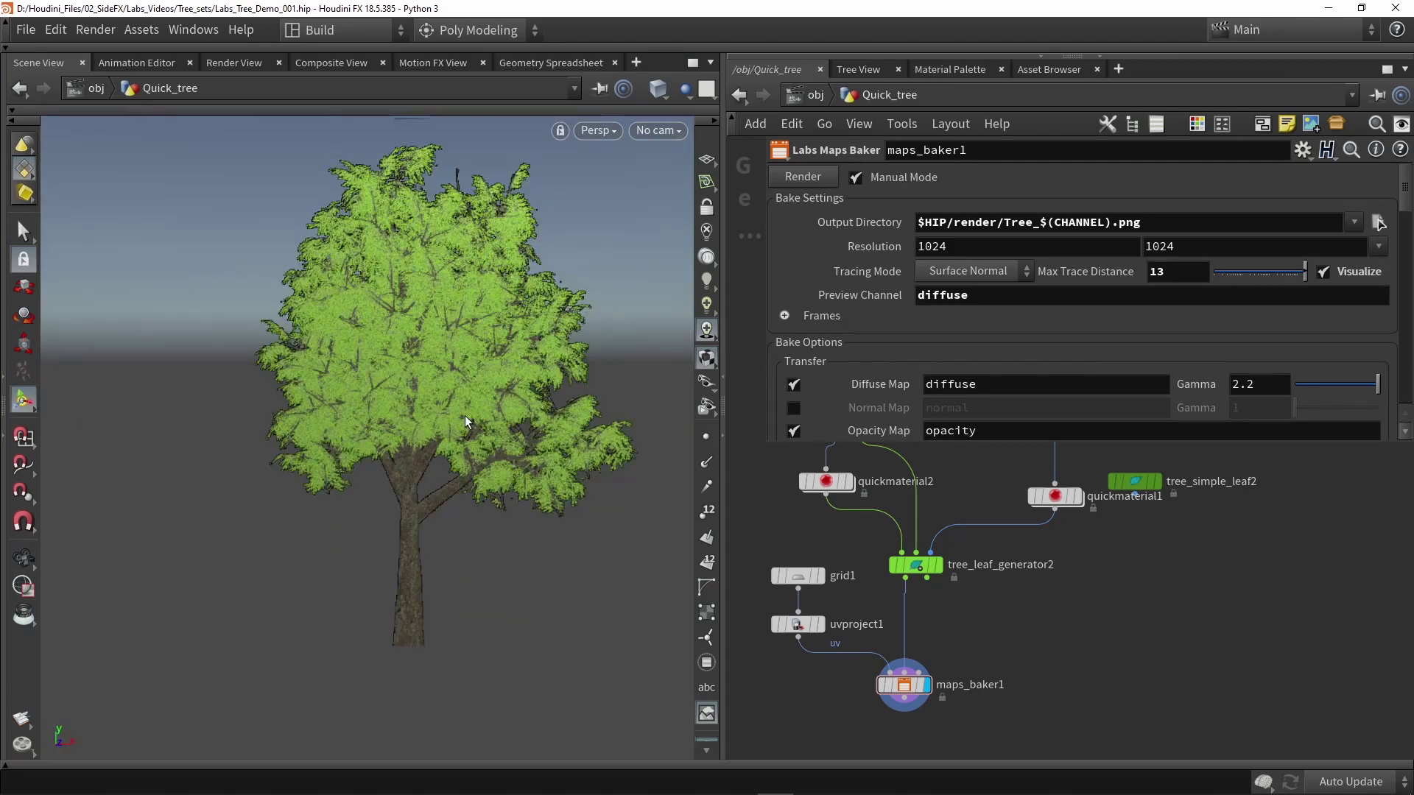